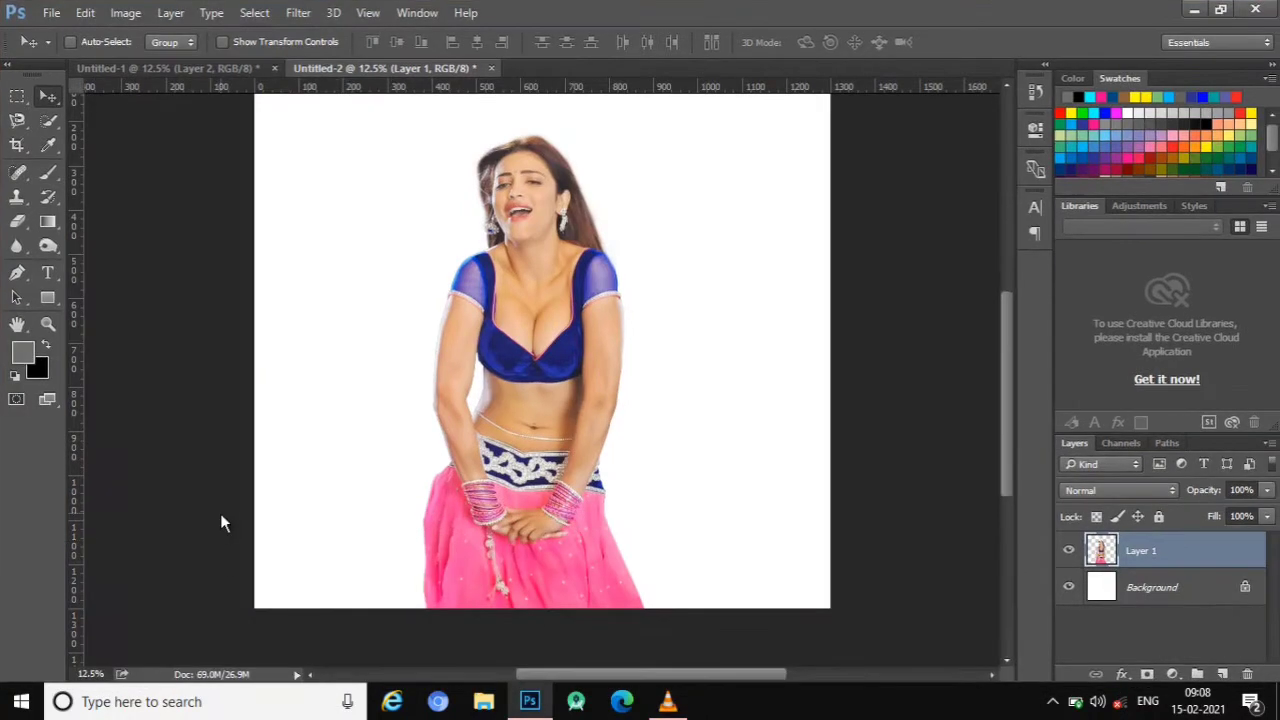
- Quick Select the woman's whole figure, from face to skirt, on Layer 1
scroll(220, 513, "up", 2)
left_click(48, 120)
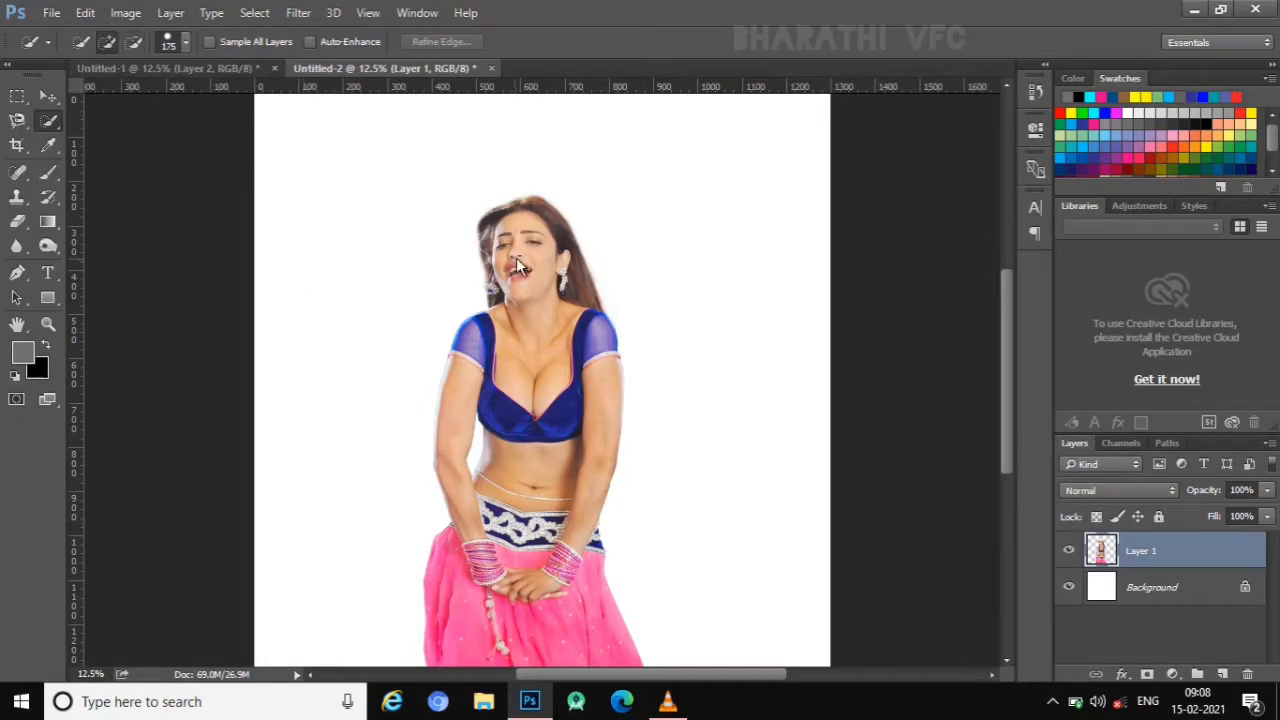
mouse_move(516, 258)
left_mouse_down()
mouse_move(510, 236)
mouse_move(516, 372)
left_mouse_up()
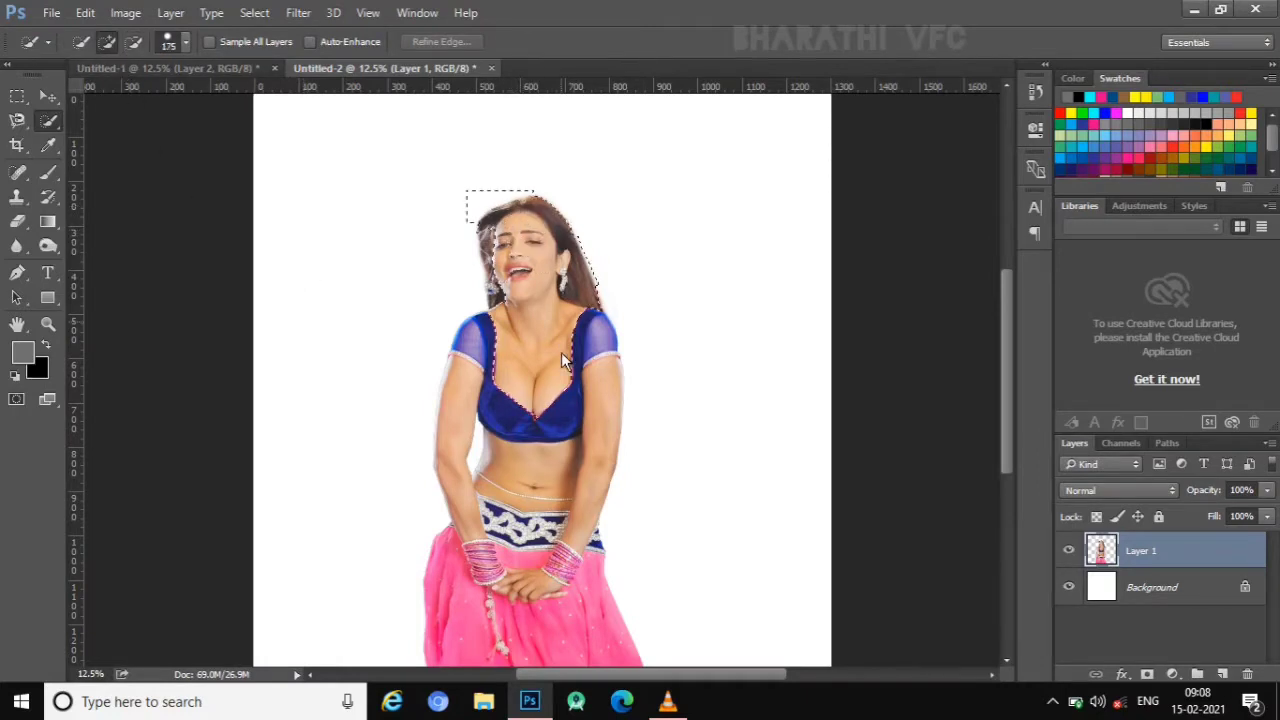
left_click_drag(452, 420, 523, 592)
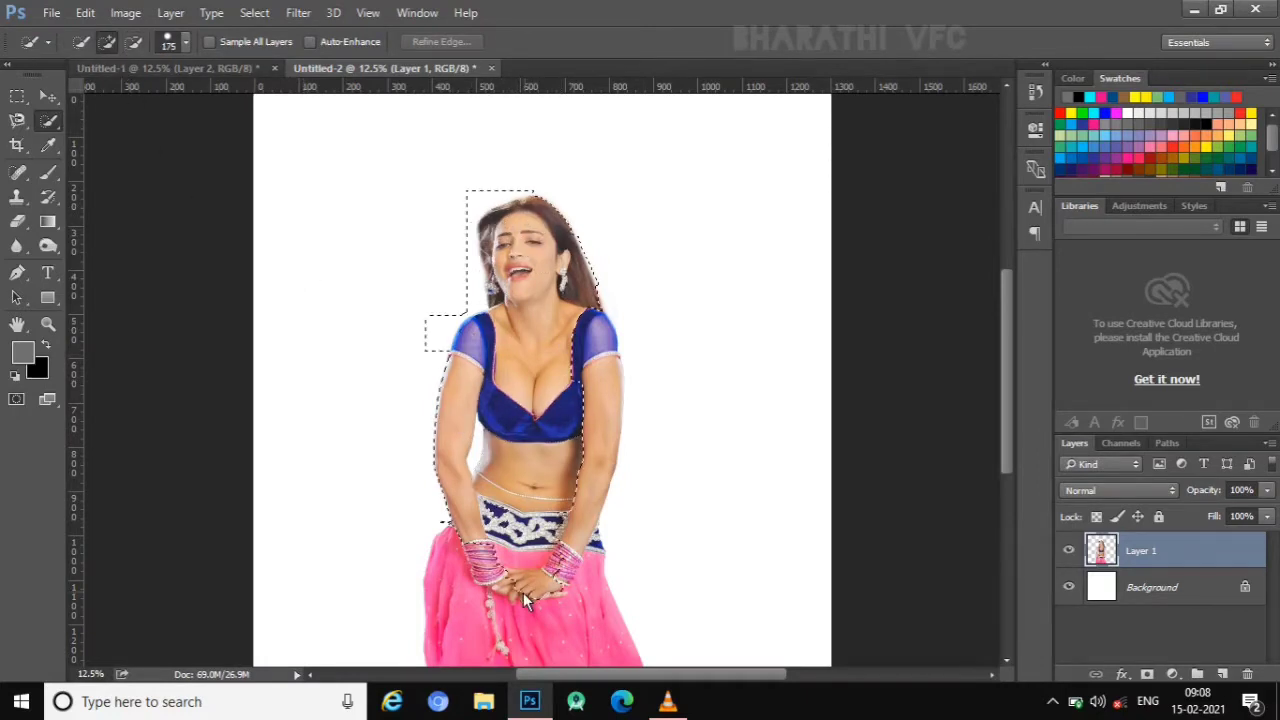
scroll(523, 592, "down", 2)
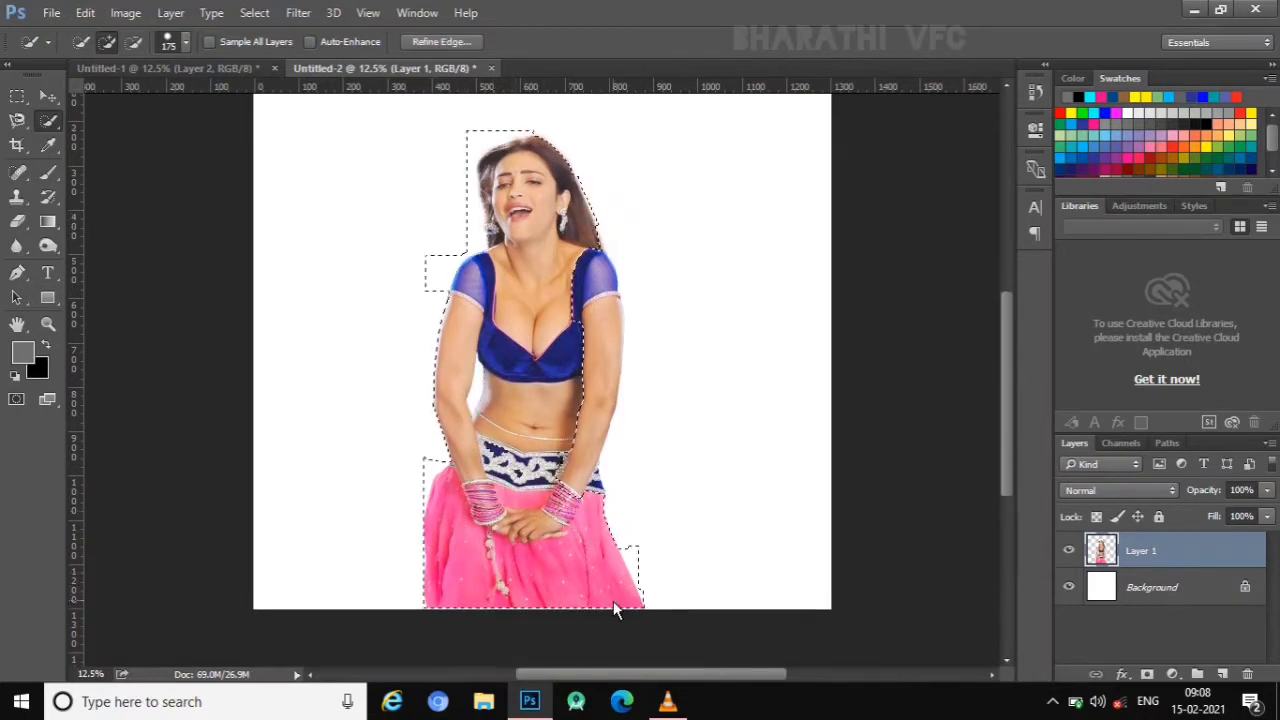
left_click_drag(613, 603, 578, 405)
left_click_drag(588, 291, 592, 292)
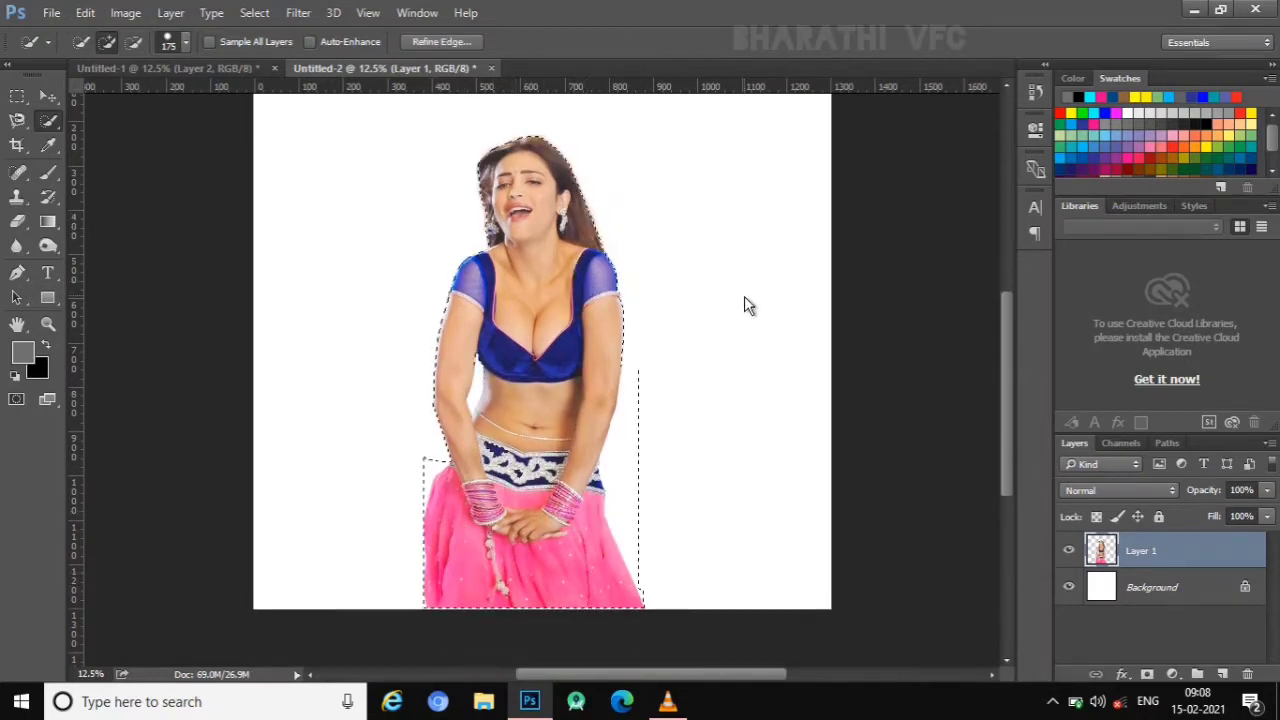
scroll(705, 400, "up", 1)
scroll(705, 400, "up", 1)
- Mask Layer 1 to the figure, check it against the hidden background, and apply the mask
left_click(1147, 675)
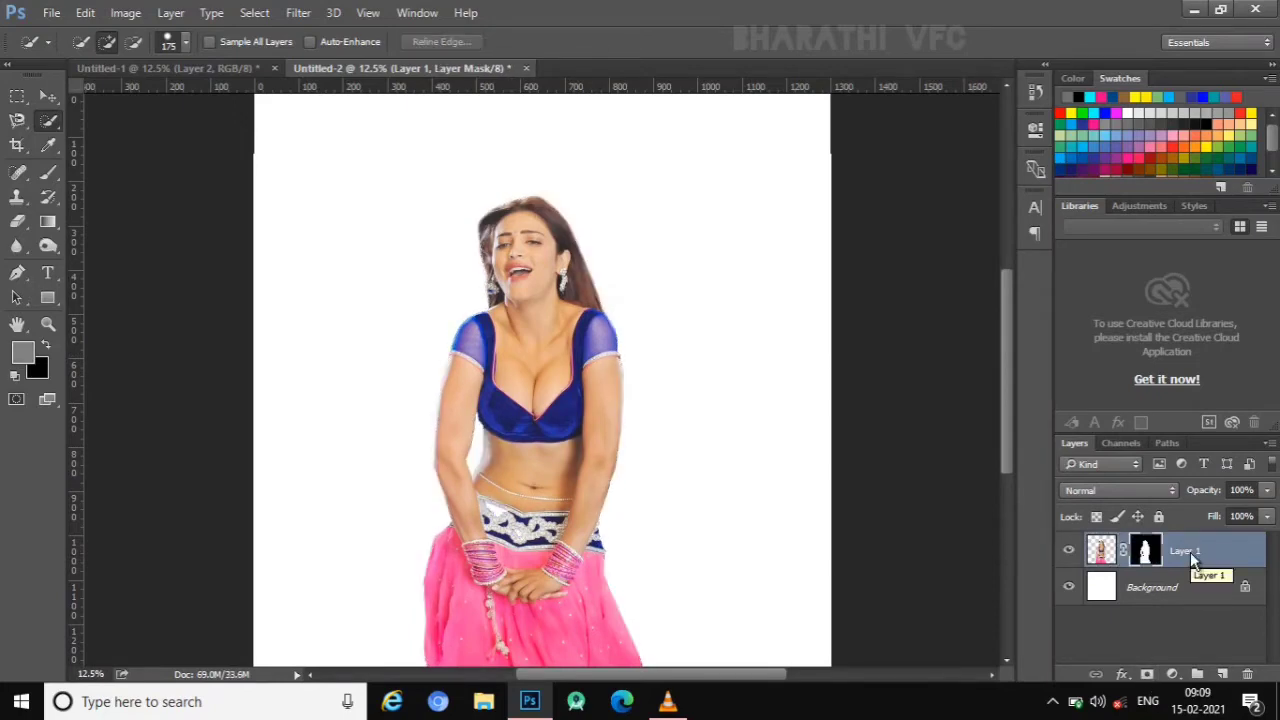
left_click(1069, 587)
right_click(1232, 556)
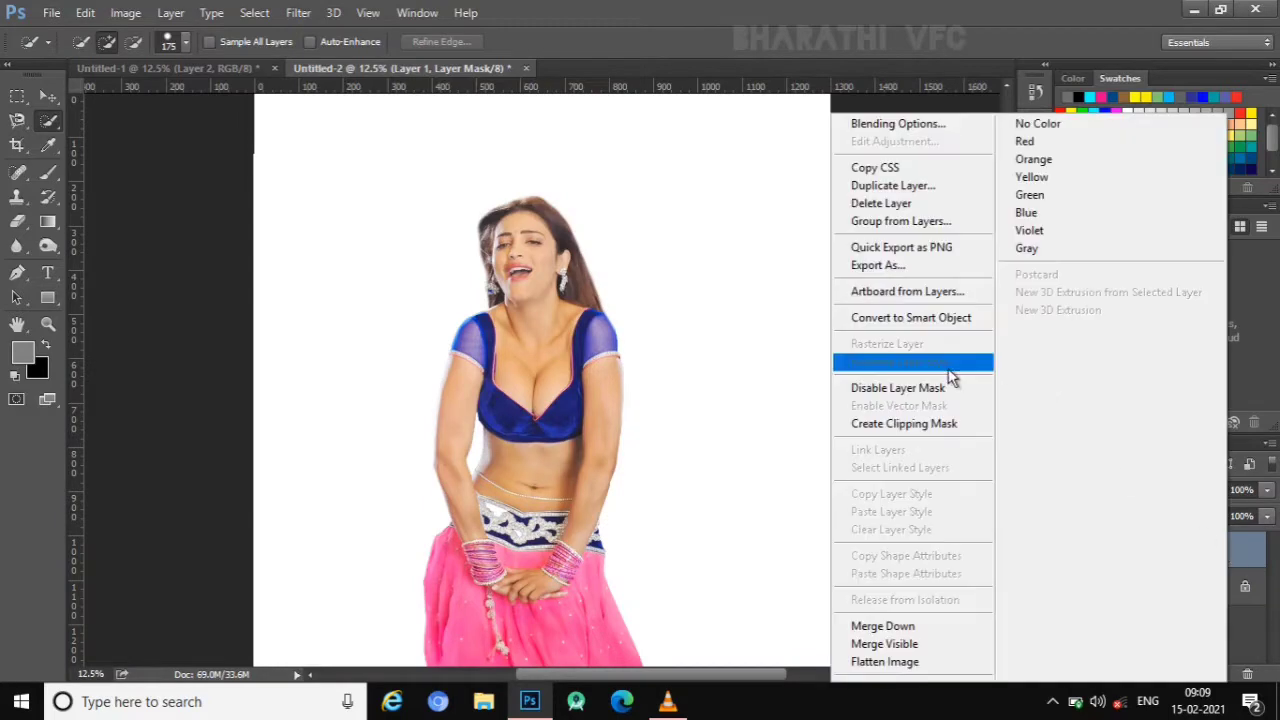
key("Escape")
right_click(1145, 556)
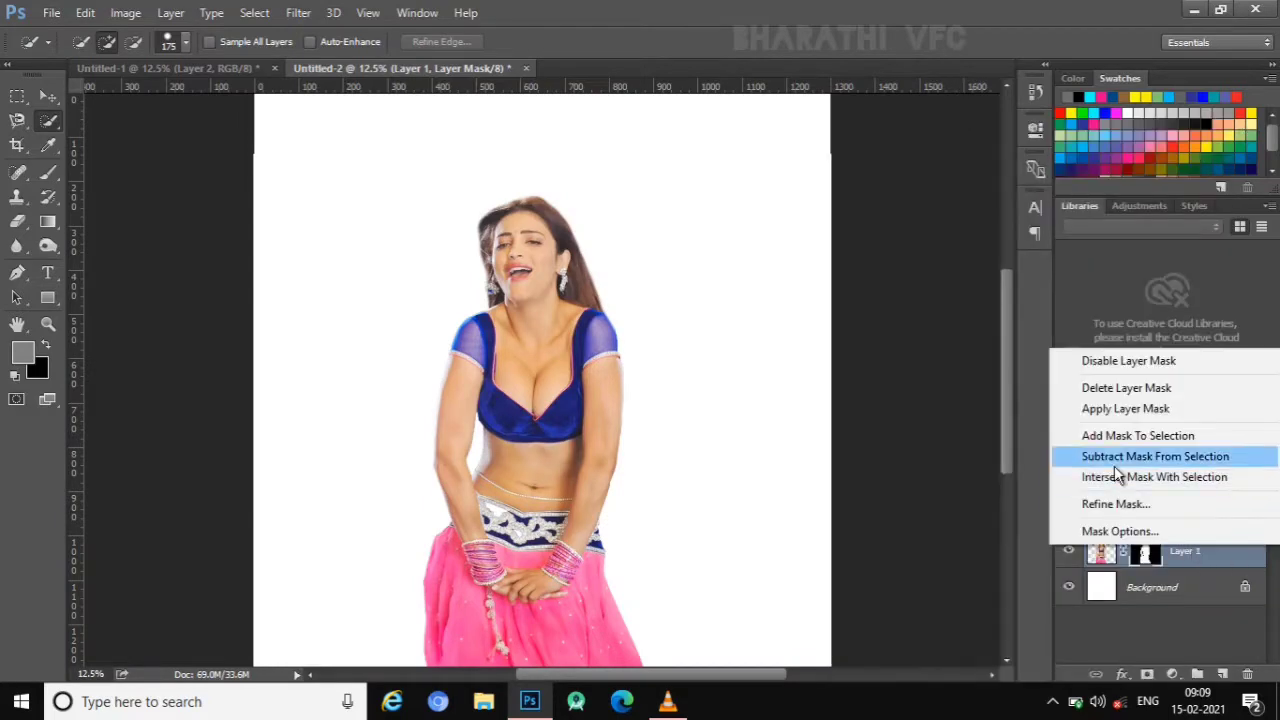
left_click(1110, 409)
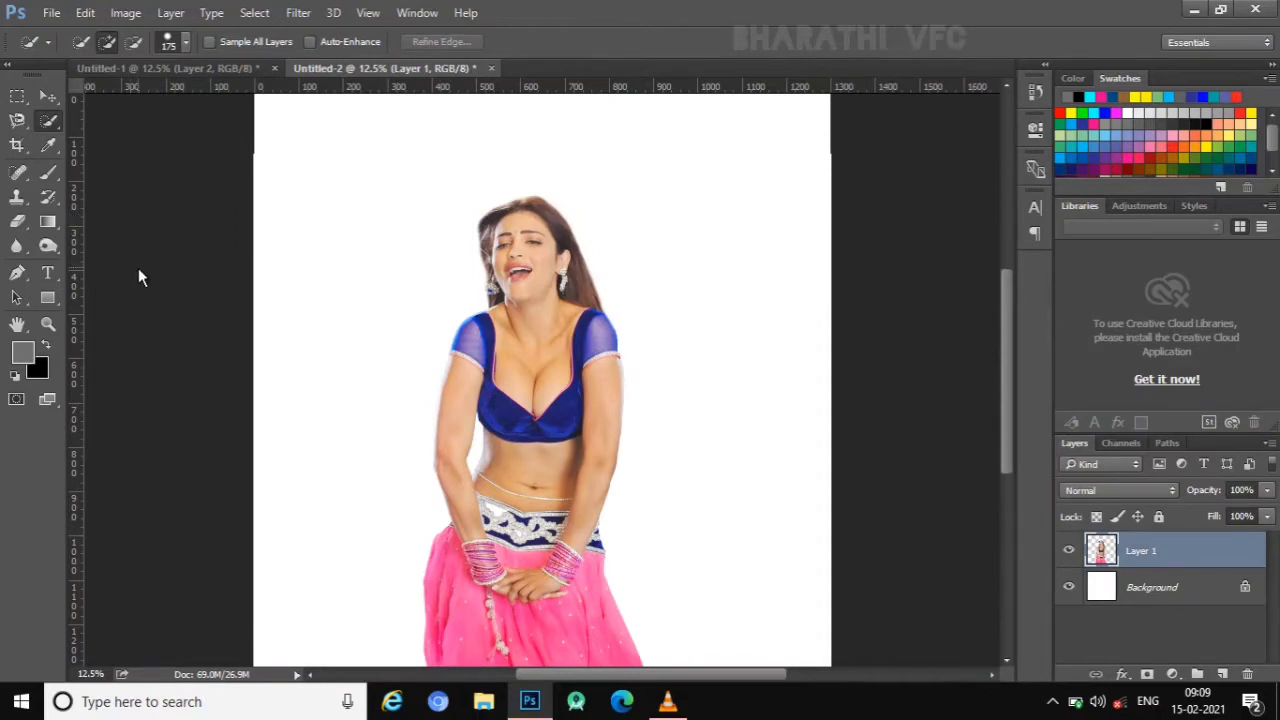
- Lasso the head and hair and copy them onto a new Layer 2
left_click(17, 120)
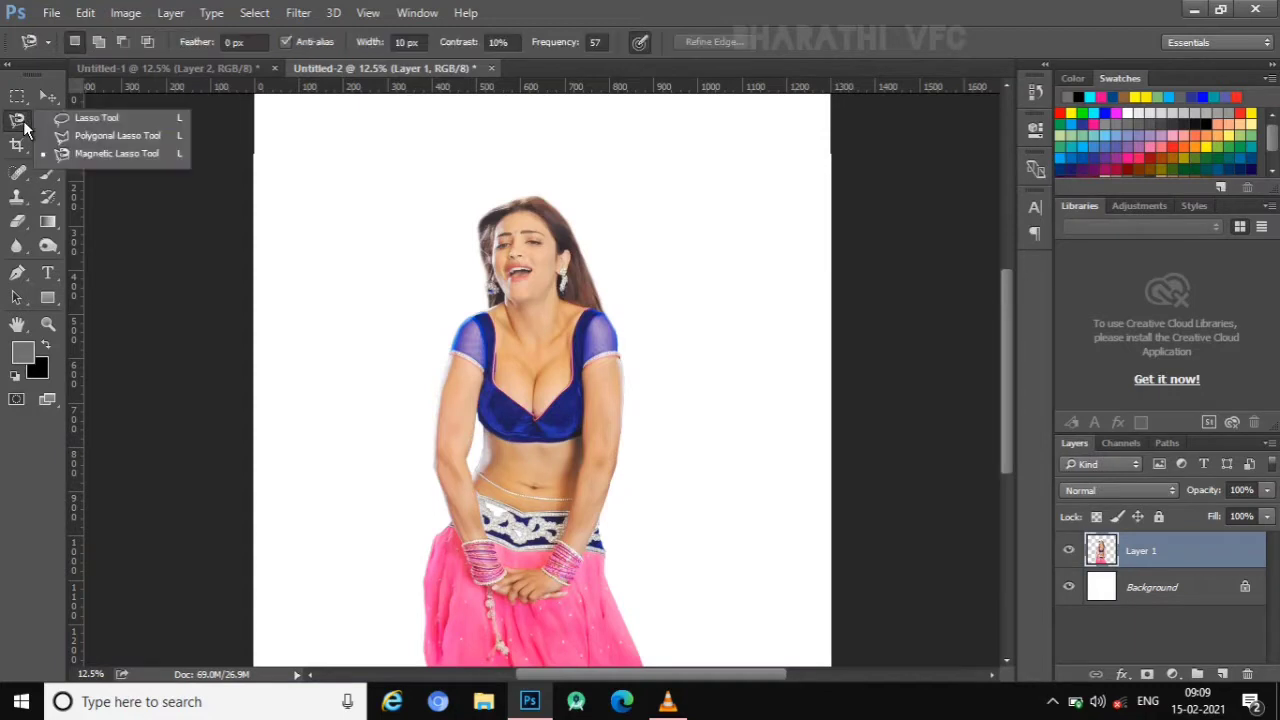
left_click(65, 118)
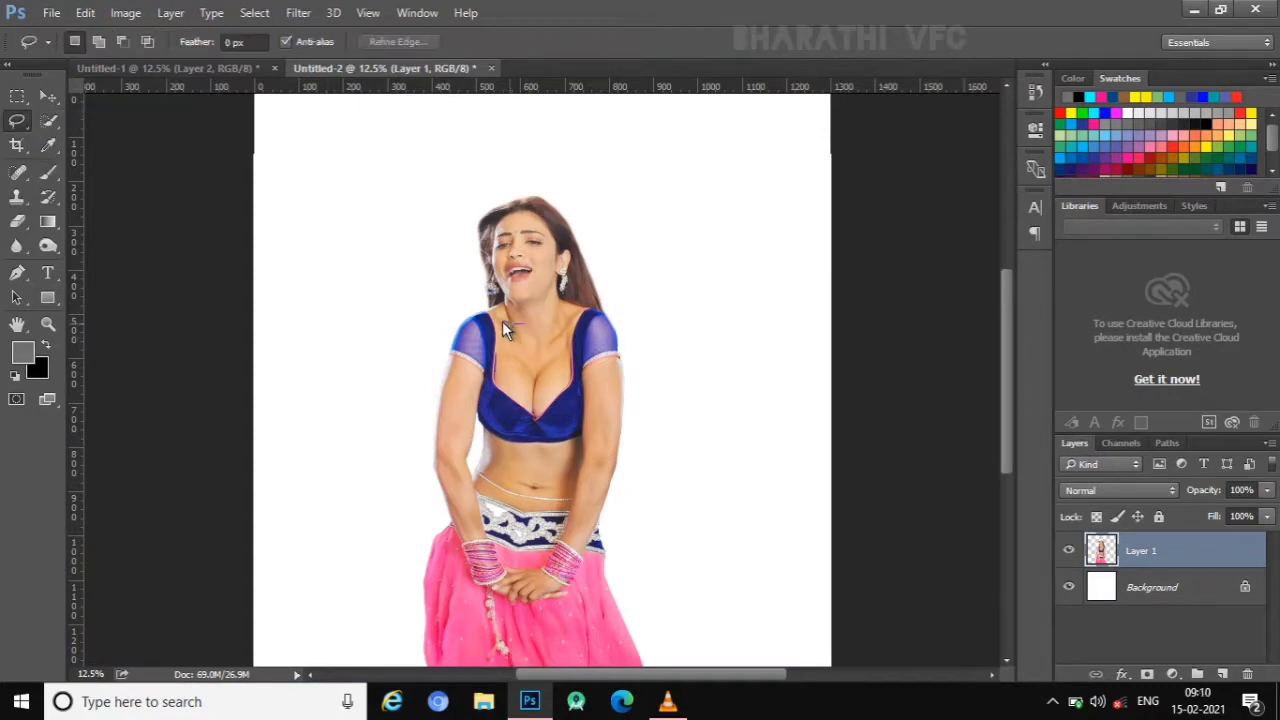
mouse_move(503, 322)
left_mouse_down()
mouse_move(471, 206)
mouse_move(608, 277)
left_mouse_up()
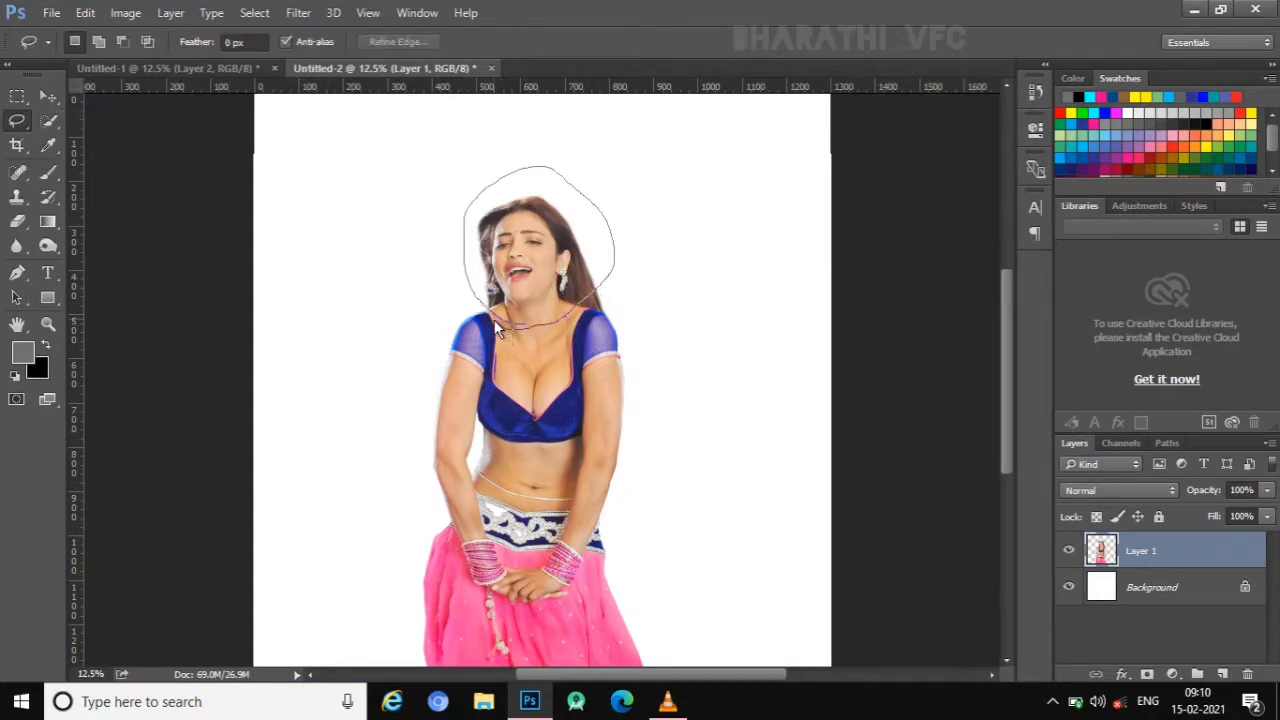
left_click_drag(497, 330, 503, 322)
key("ctrl+j")
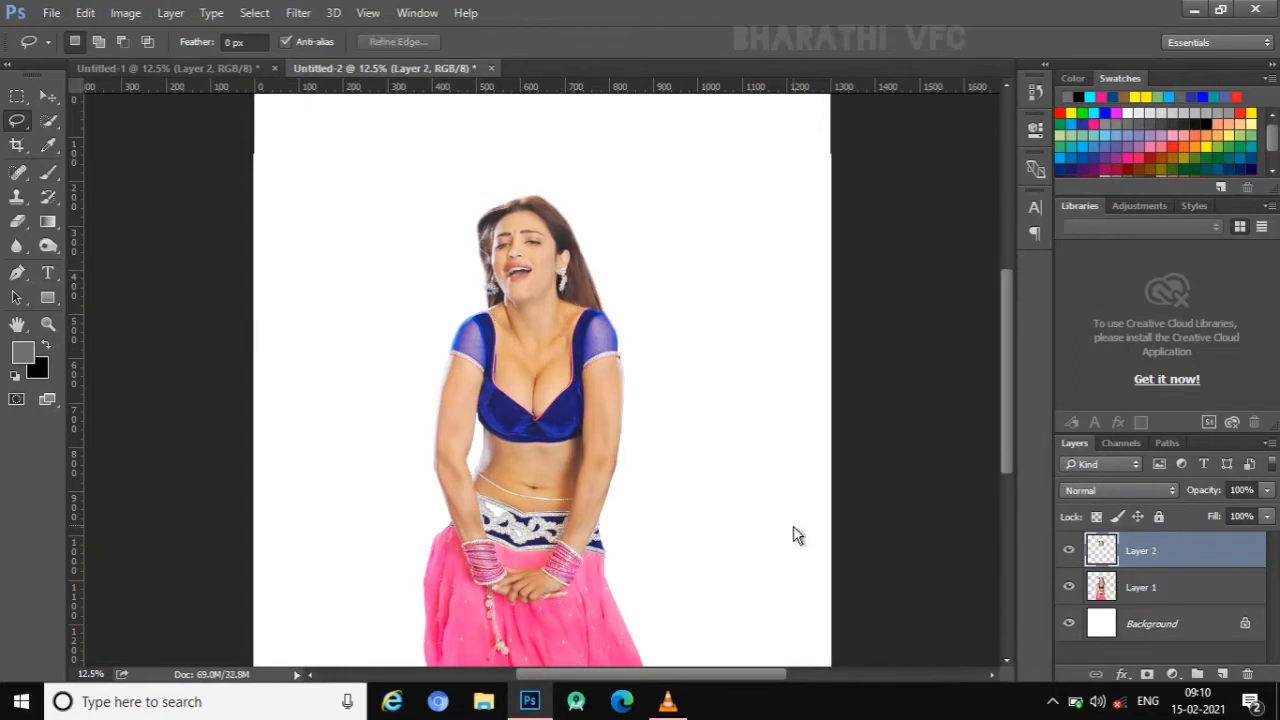
- Scale the Layer 1 body down to 62.75%
key("alt+bracketleft")
key("ctrl+t")
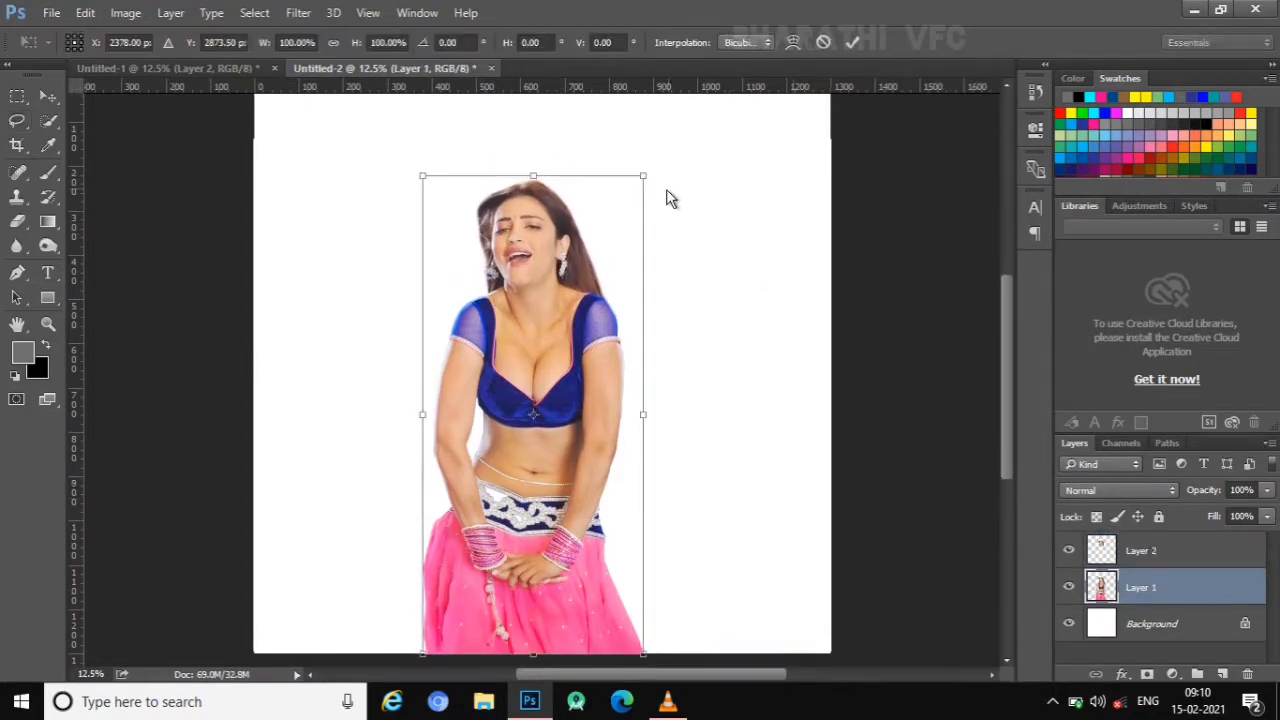
mouse_move(651, 189)
left_mouse_down()
mouse_move(553, 349)
mouse_move(566, 364)
left_mouse_up()
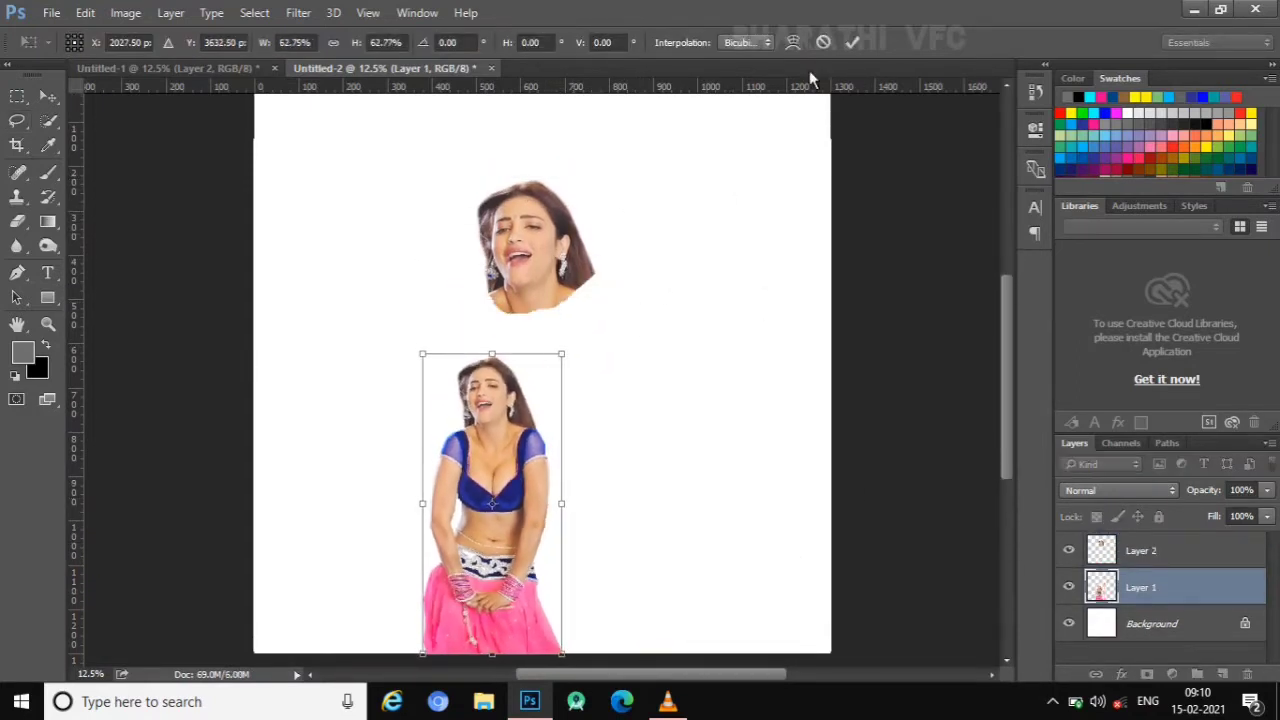
left_click(852, 42)
- Position the body and the oversized head so the head sits on the shoulders
left_click(1152, 548)
key("v")
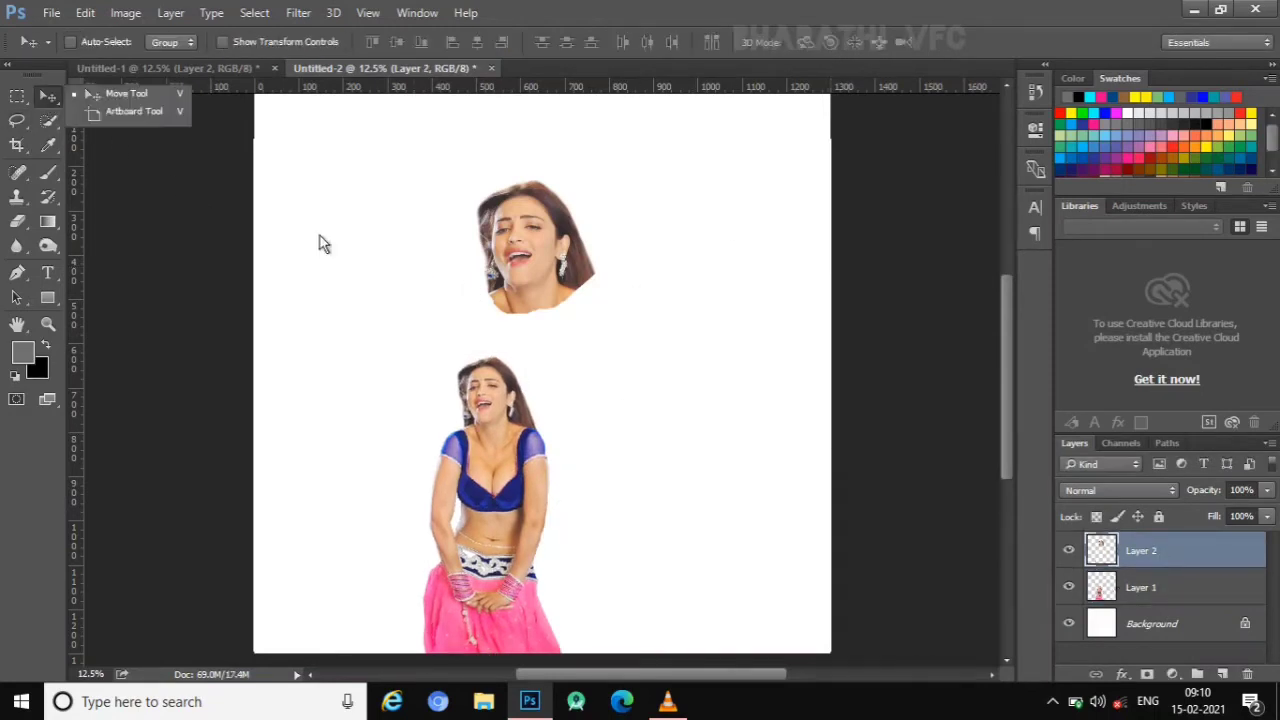
mouse_move(549, 261)
left_mouse_down()
mouse_move(501, 349)
mouse_move(499, 386)
left_mouse_up()
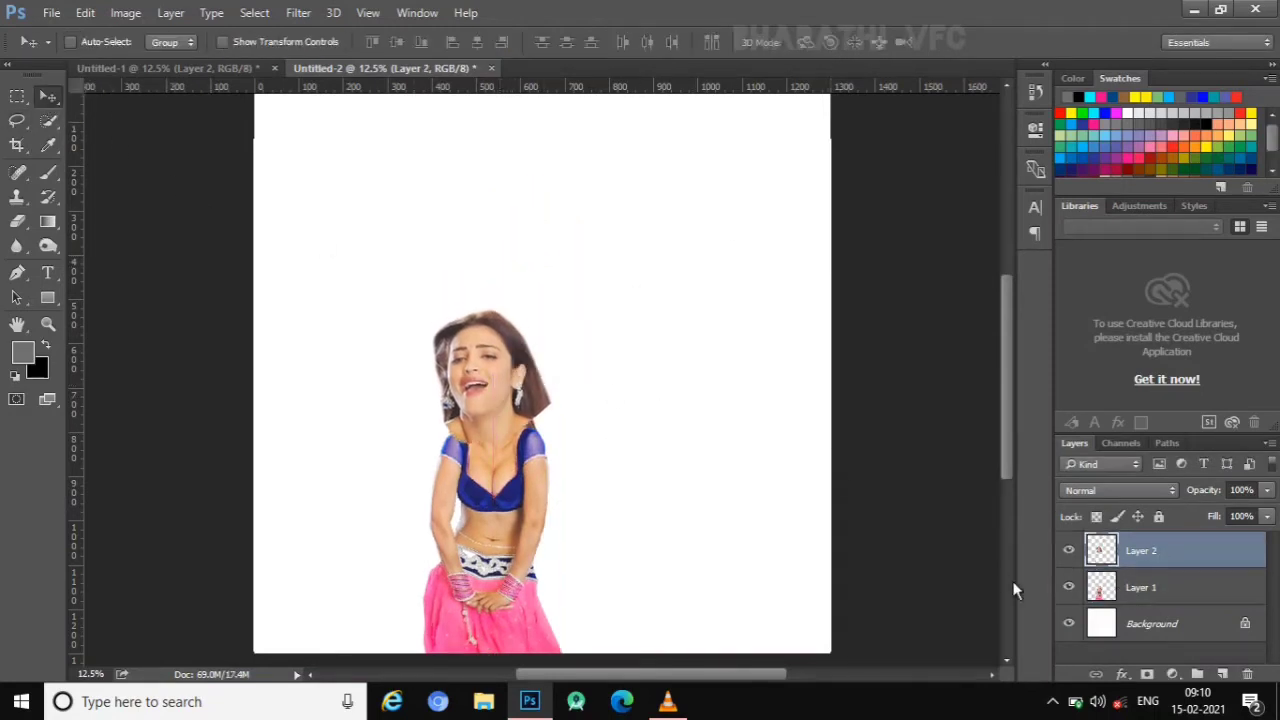
left_click(1154, 583)
mouse_move(490, 470)
left_mouse_down()
mouse_move(527, 507)
mouse_move(987, 563)
mouse_move(917, 566)
left_mouse_up()
left_click_drag(703, 543, 717, 543)
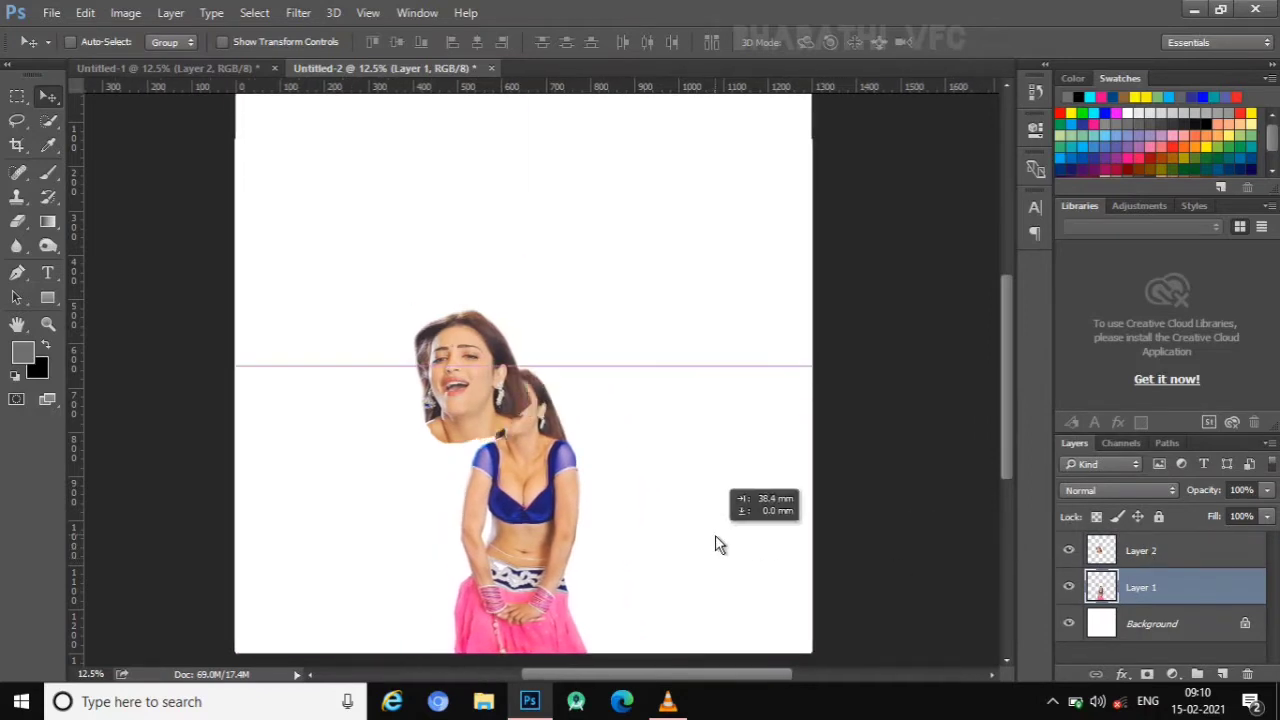
left_click(1106, 548)
left_click_drag(485, 390, 548, 395)
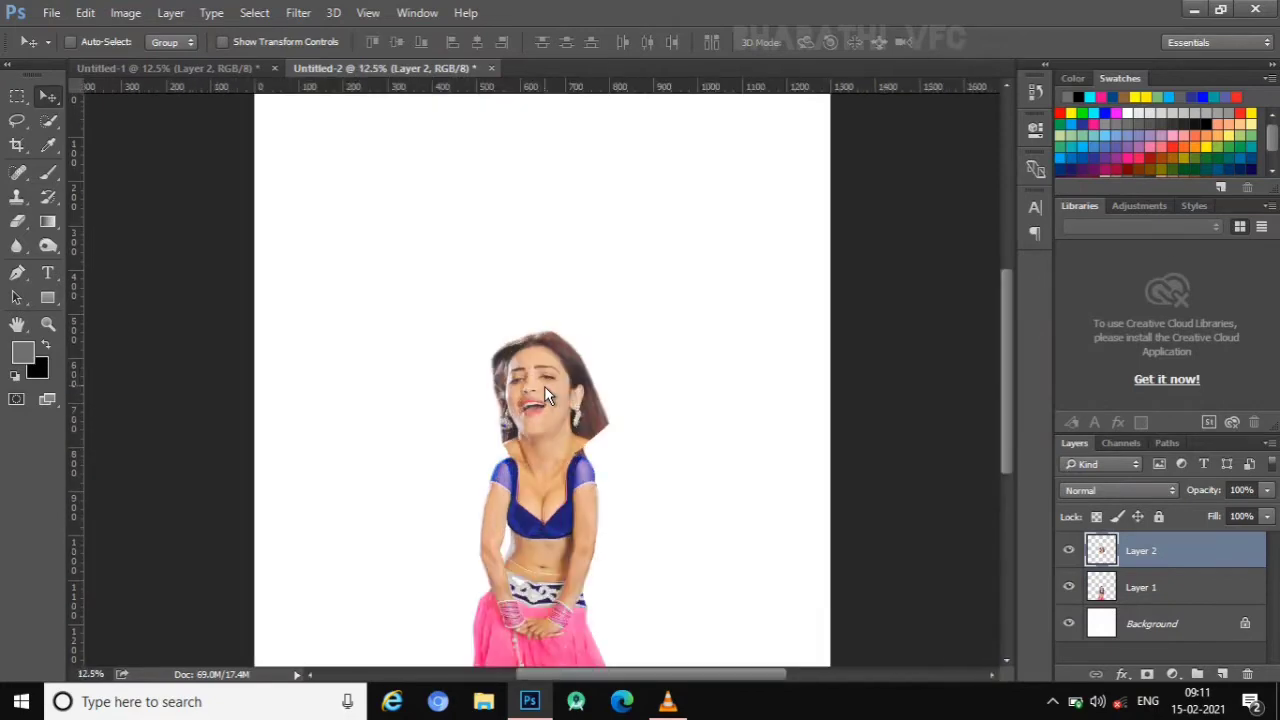
- Liquify the Layer 2 head to tuck in hair and shoulder edges, then nudge it down-left
left_click(298, 13)
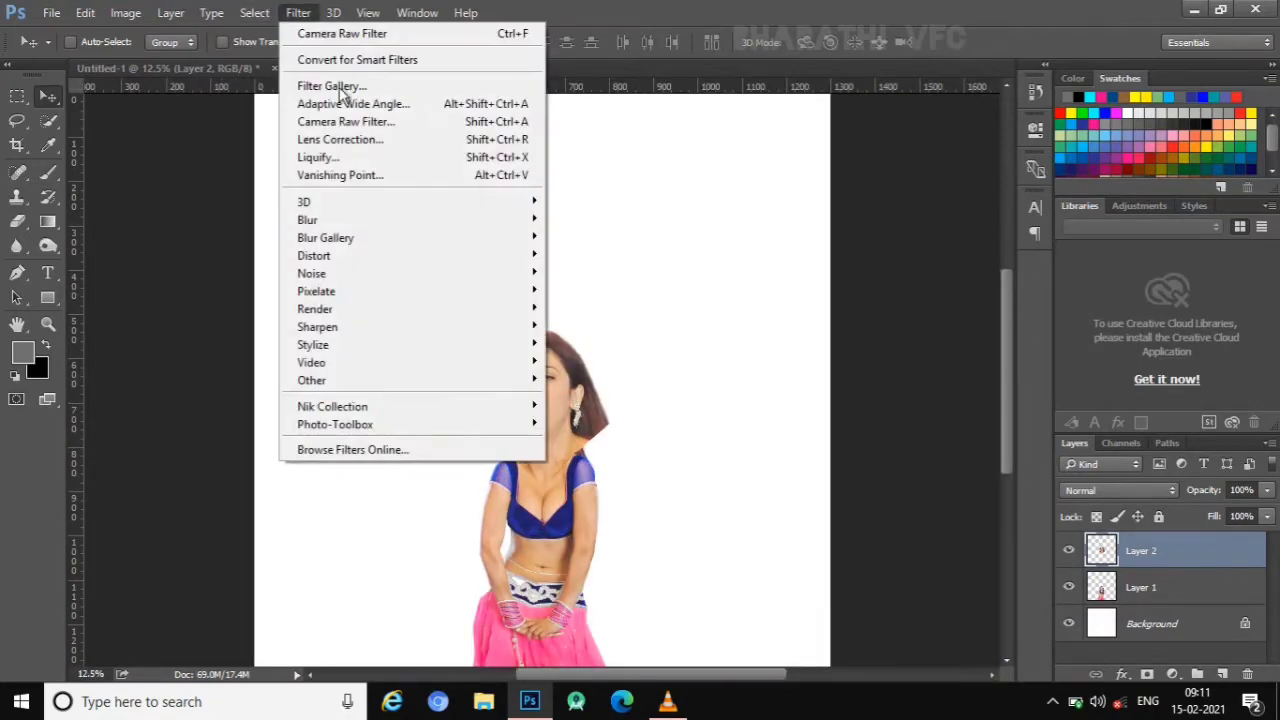
left_click(357, 160)
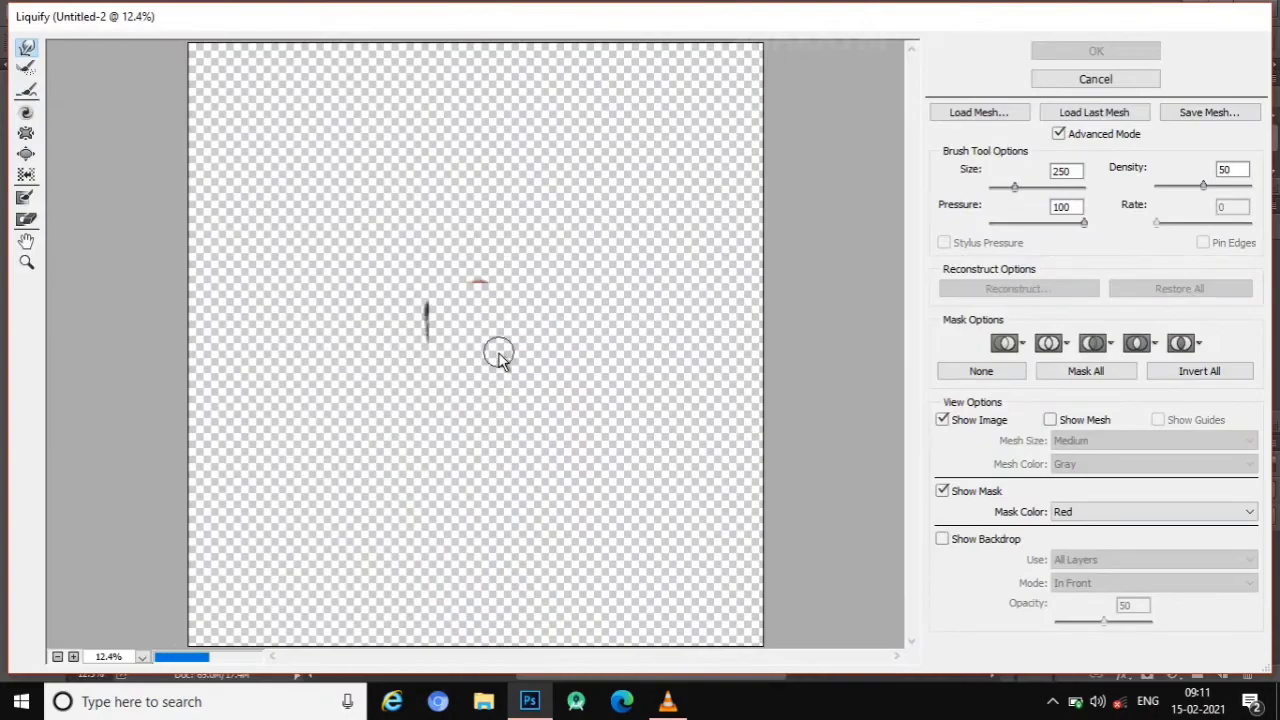
key("ctrl+plus")
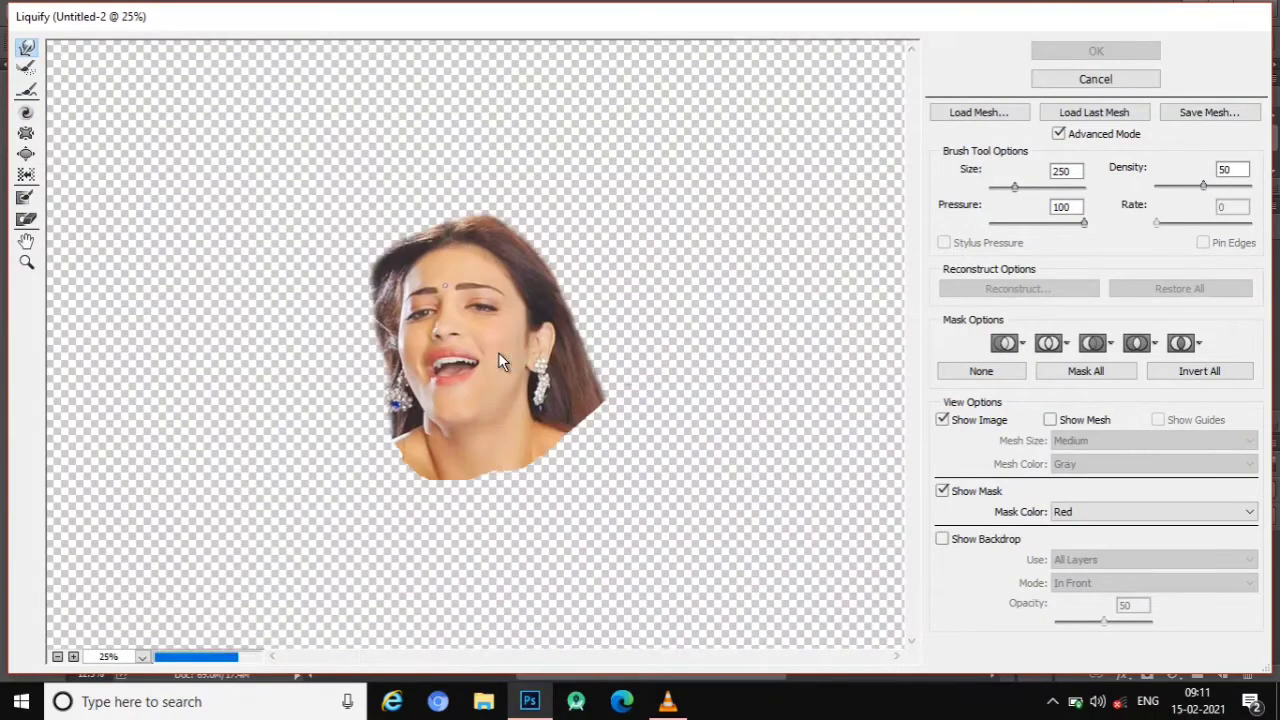
left_click_drag(614, 366, 574, 469)
mouse_move(380, 420)
left_mouse_down()
mouse_move(428, 500)
mouse_move(437, 488)
left_mouse_up()
left_click_drag(566, 430, 592, 437)
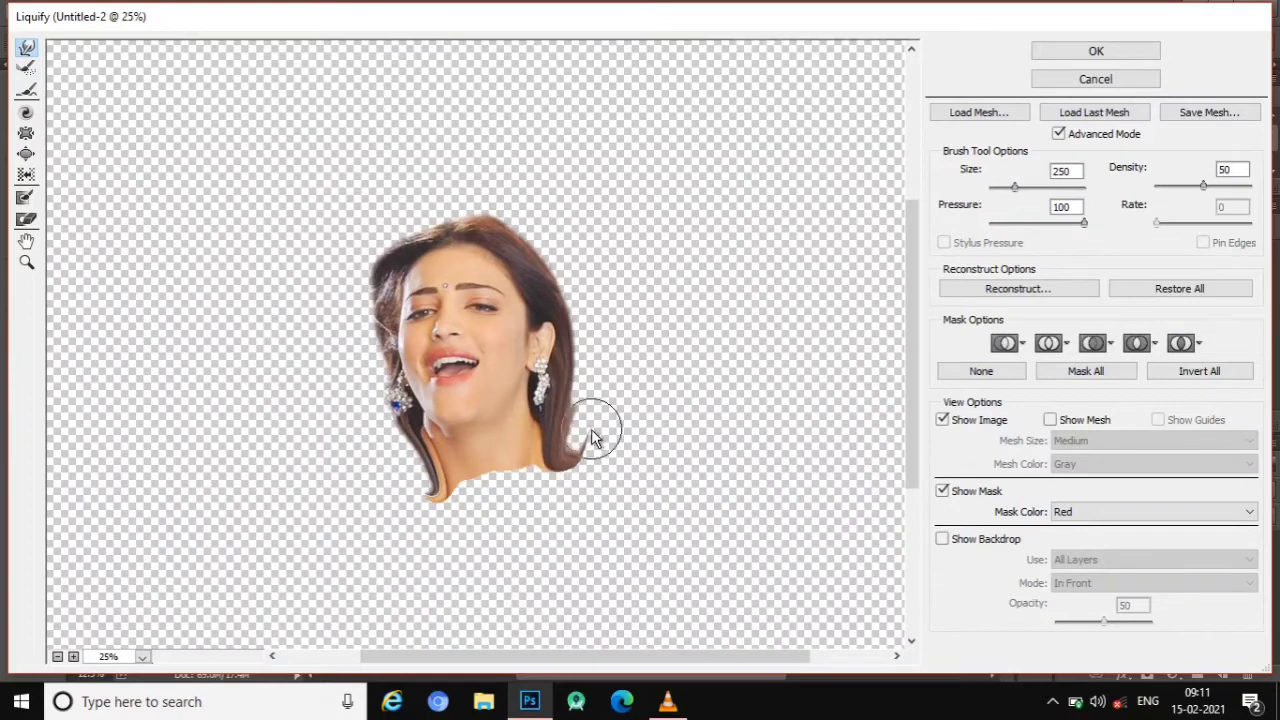
left_click_drag(551, 508, 570, 435)
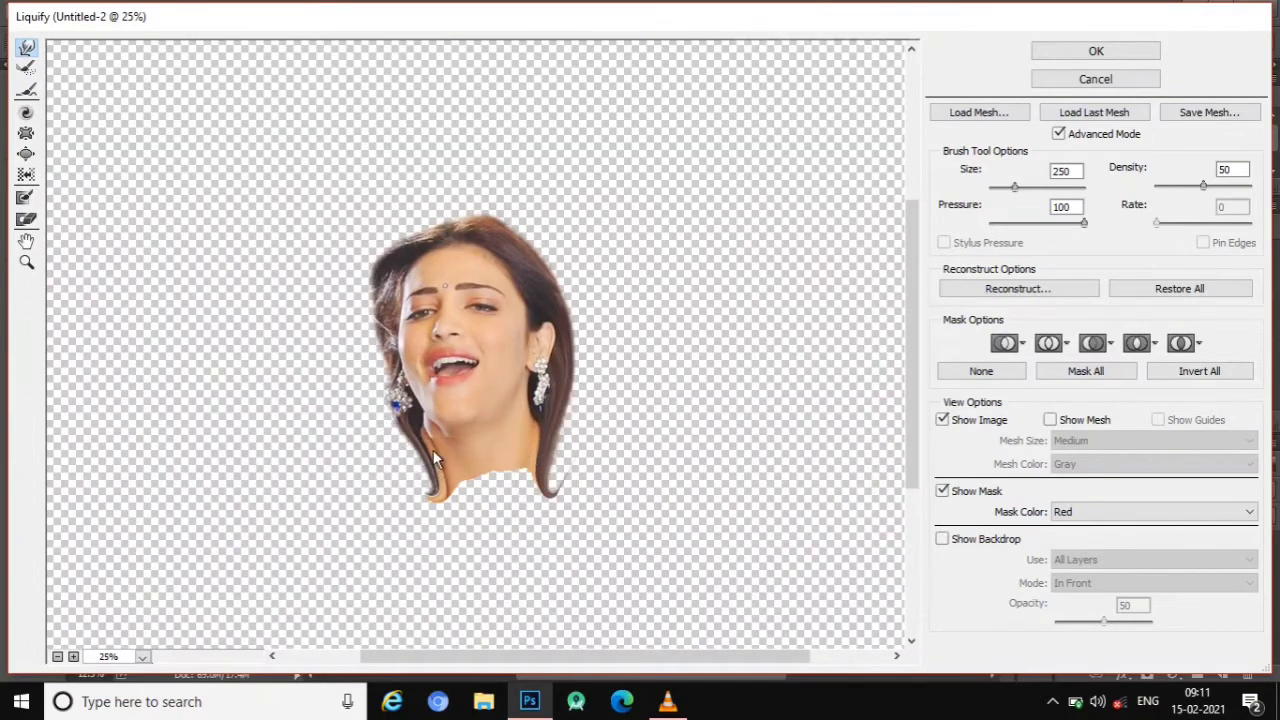
left_click(1064, 51)
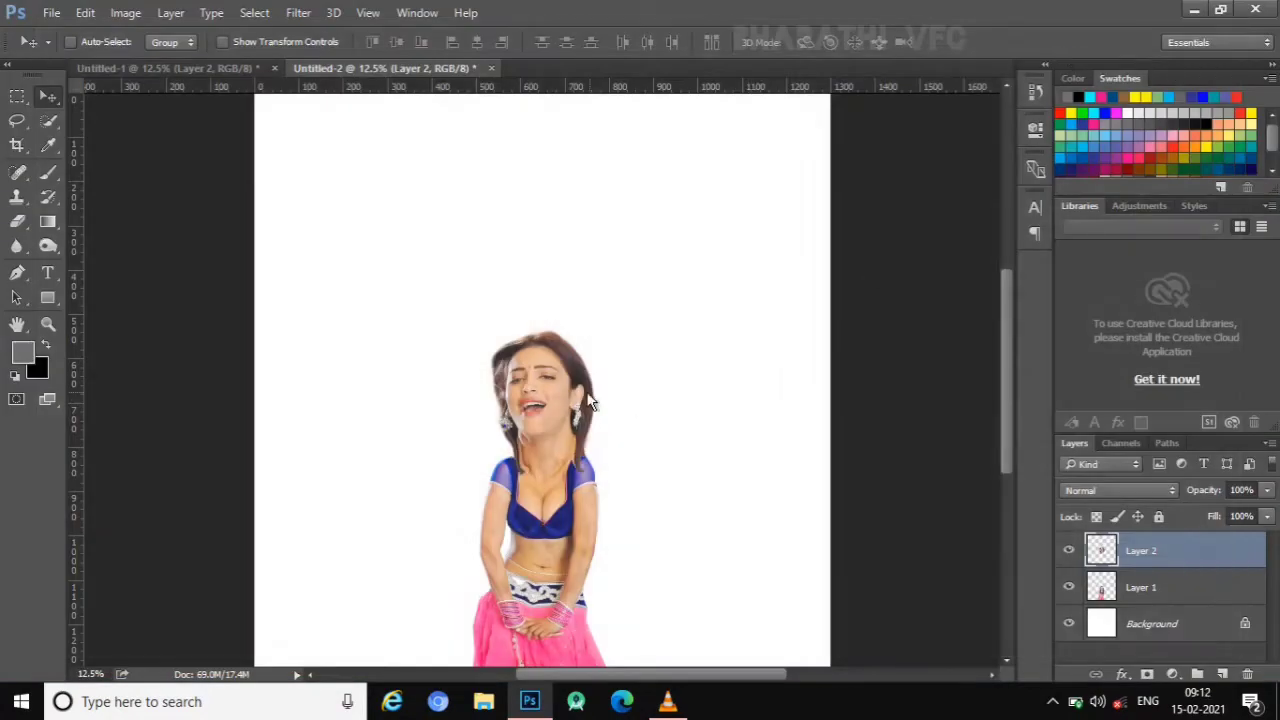
left_click_drag(590, 402, 562, 390)
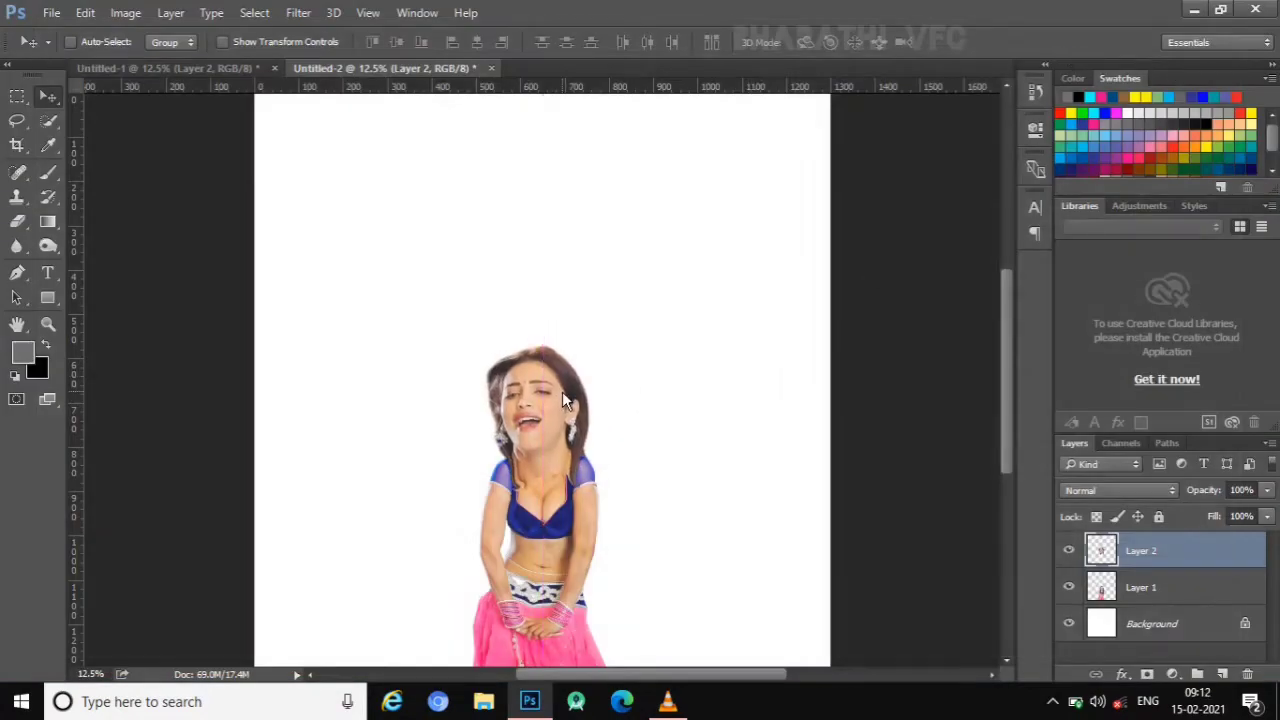
left_click(1145, 673)
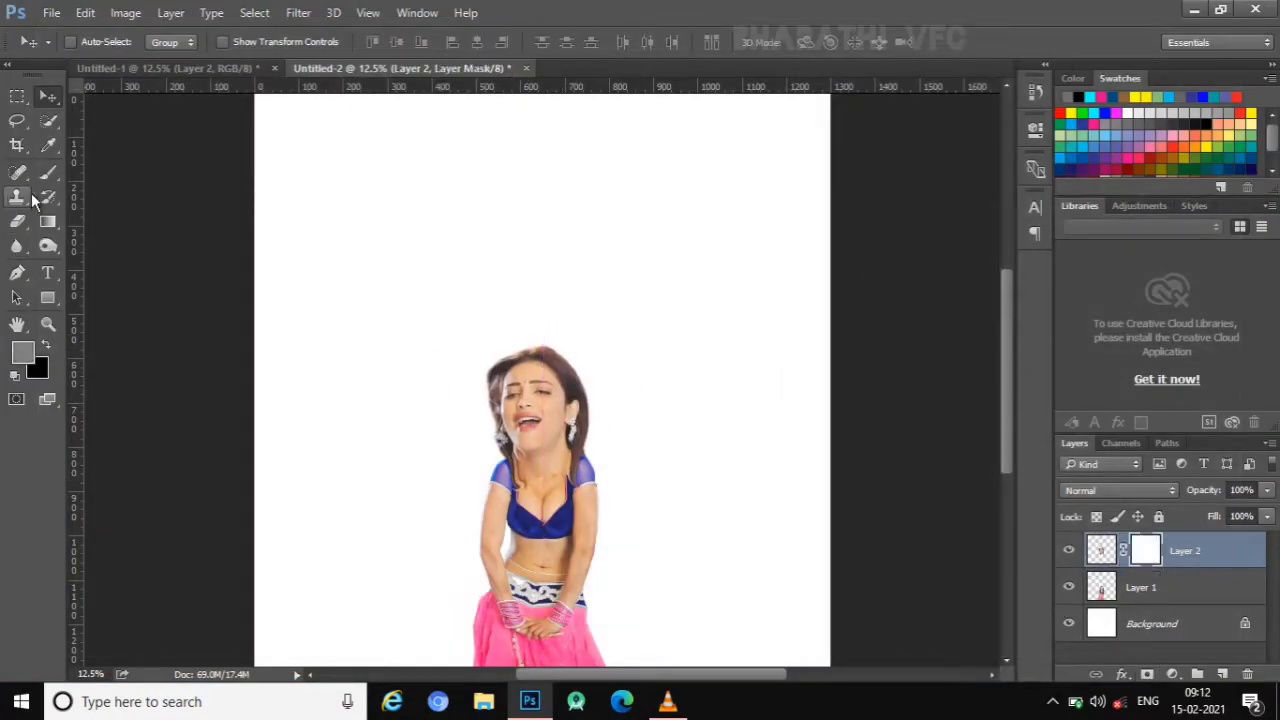
left_click(48, 172)
left_click(17, 221)
key("bracketright")
key("bracketright")
key("bracketright")
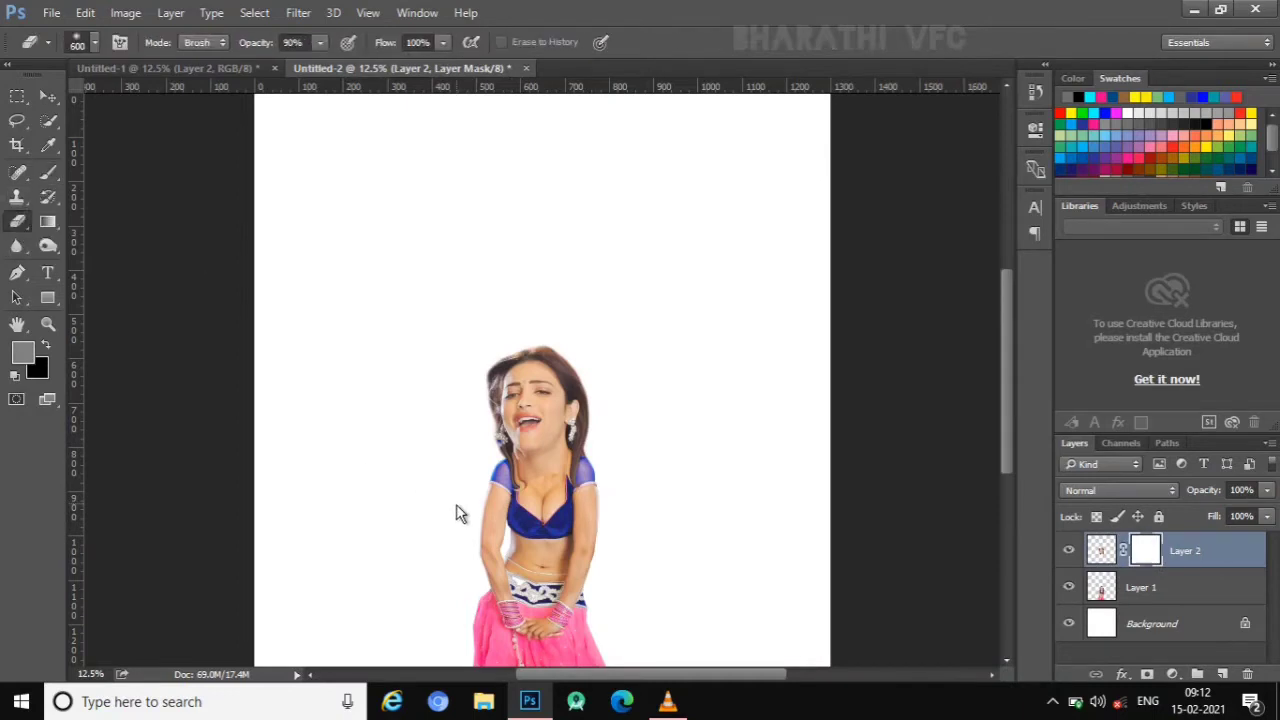
key("ctrl+plus")
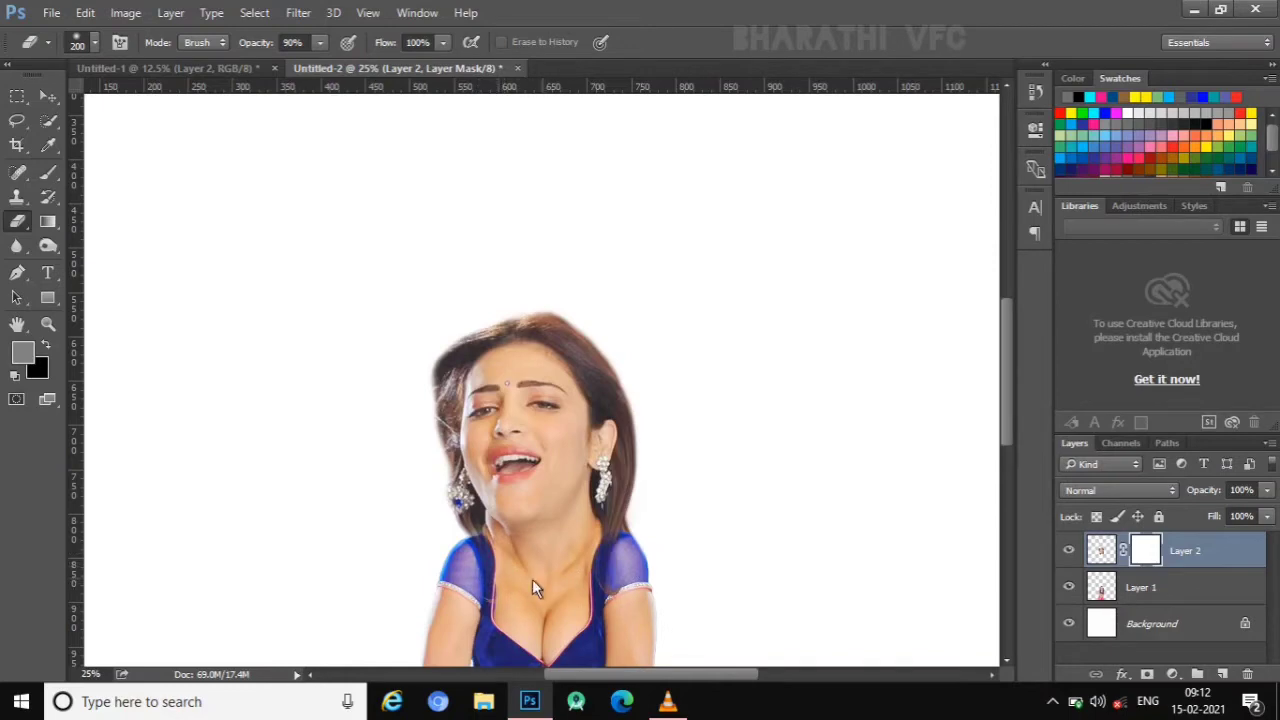
left_click_drag(483, 560, 522, 593)
key("ctrl+minus")
key("ctrl+minus")
key("ctrl+minus")
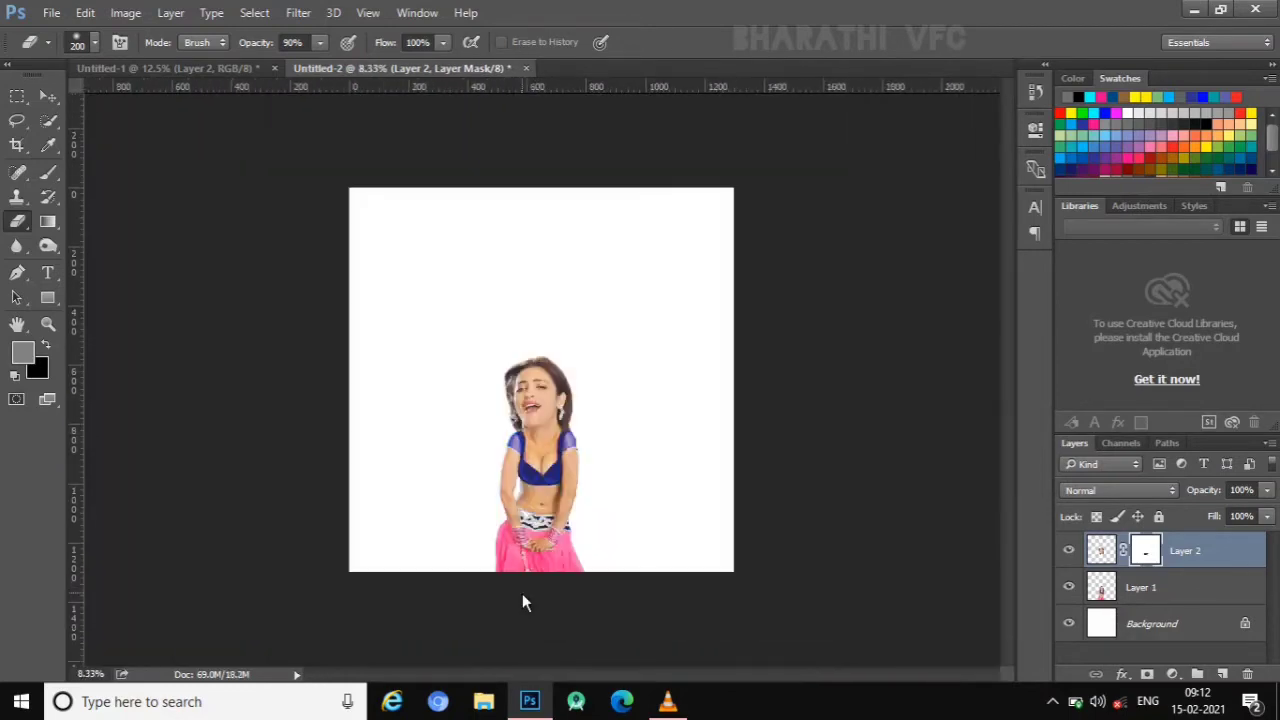
key("ctrl+plus")
left_click(48, 96)
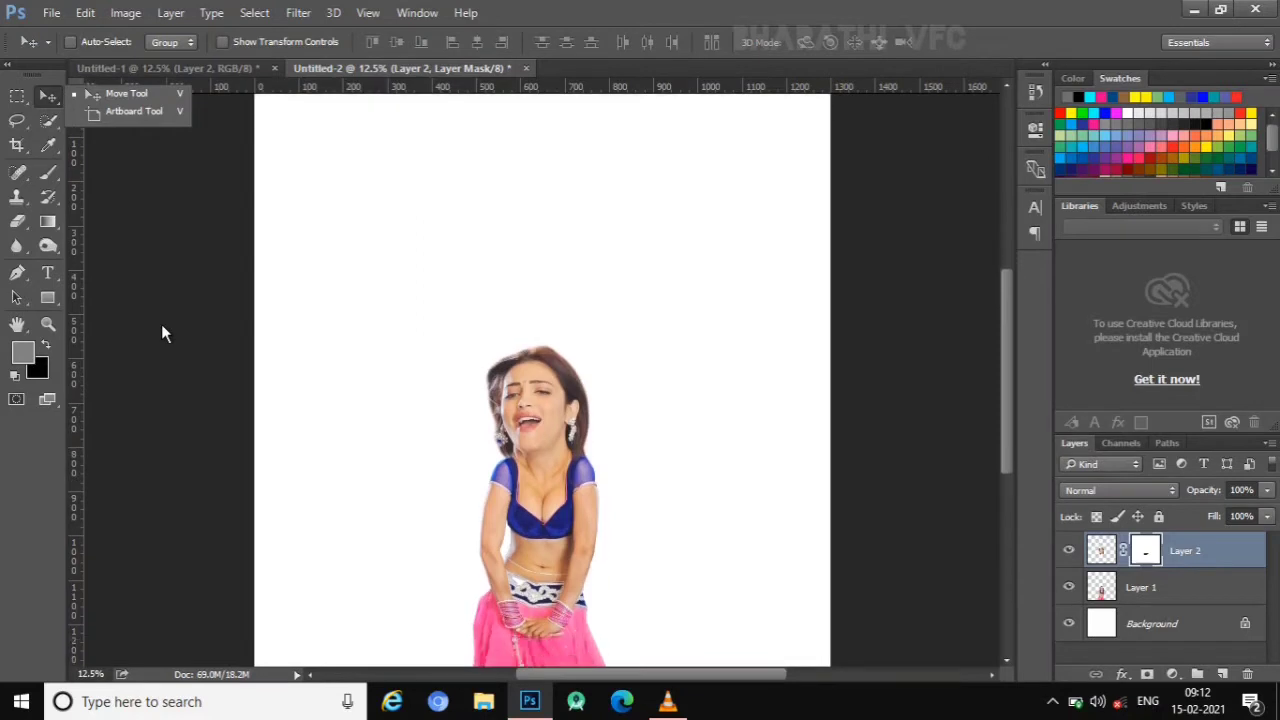
key("ctrl+minus")
key("ctrl+plus")
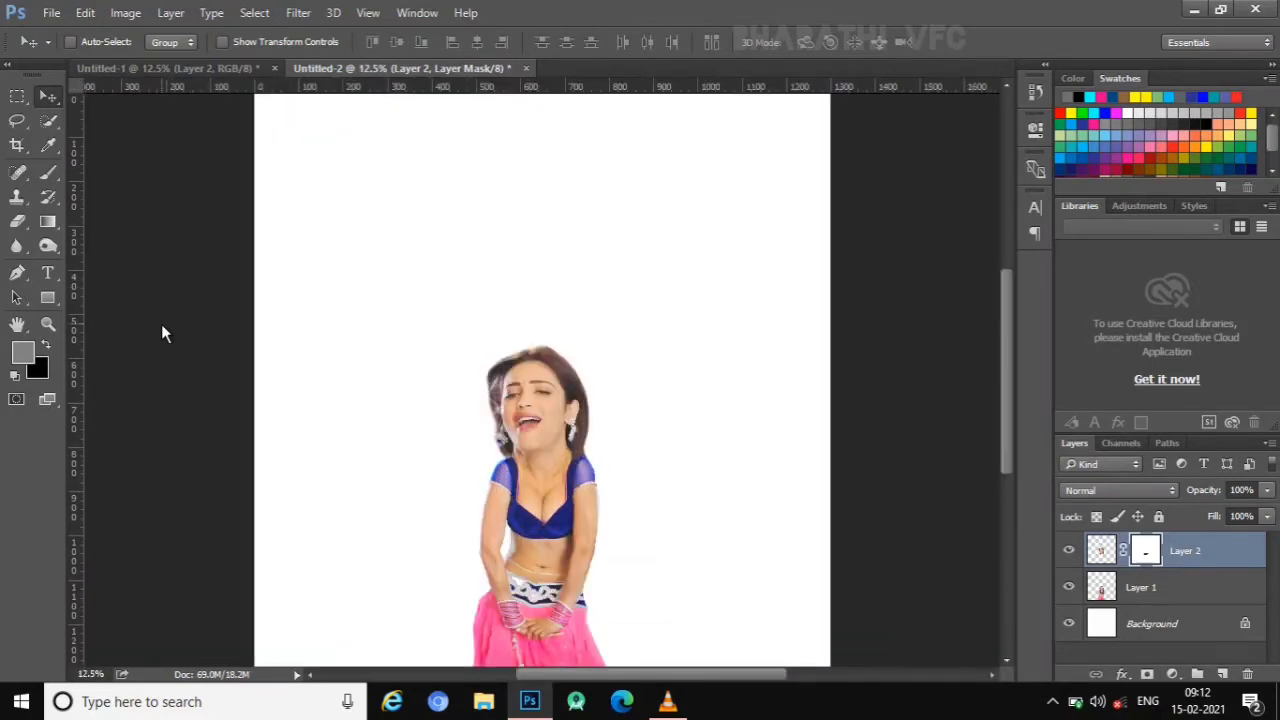
left_click(48, 172)
- Sample the blouse blue and paint the white Background dark blue
left_click(110, 168)
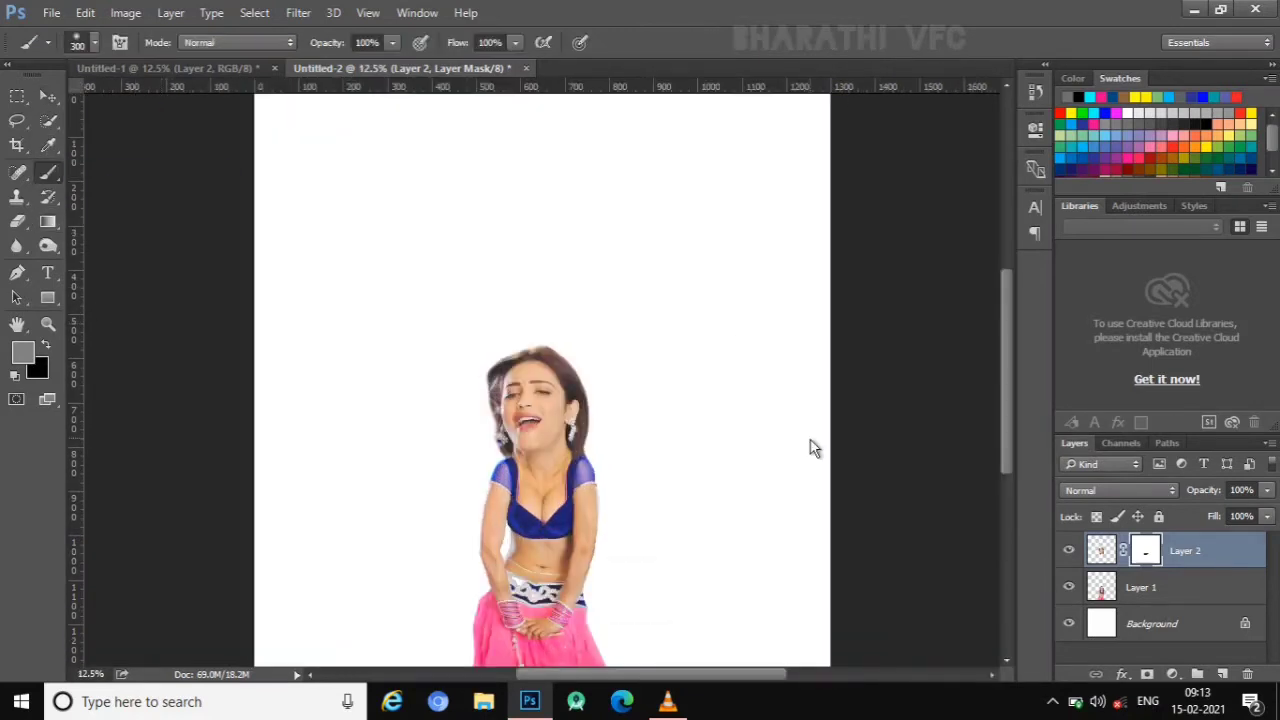
left_click(1155, 624)
key("ctrl+plus")
key("ctrl+plus")
key("ctrl+plus")
scroll(838, 380, "down", 3)
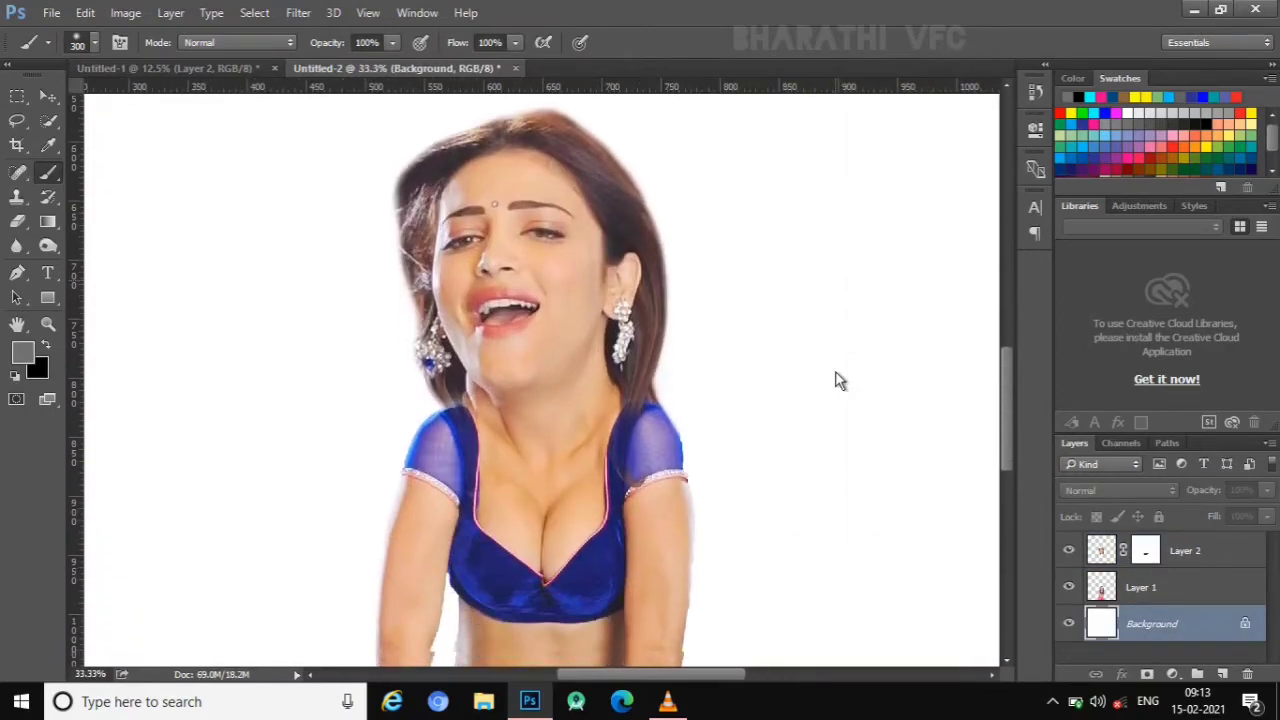
left_click(455, 417, "alt")
key("ctrl+minus")
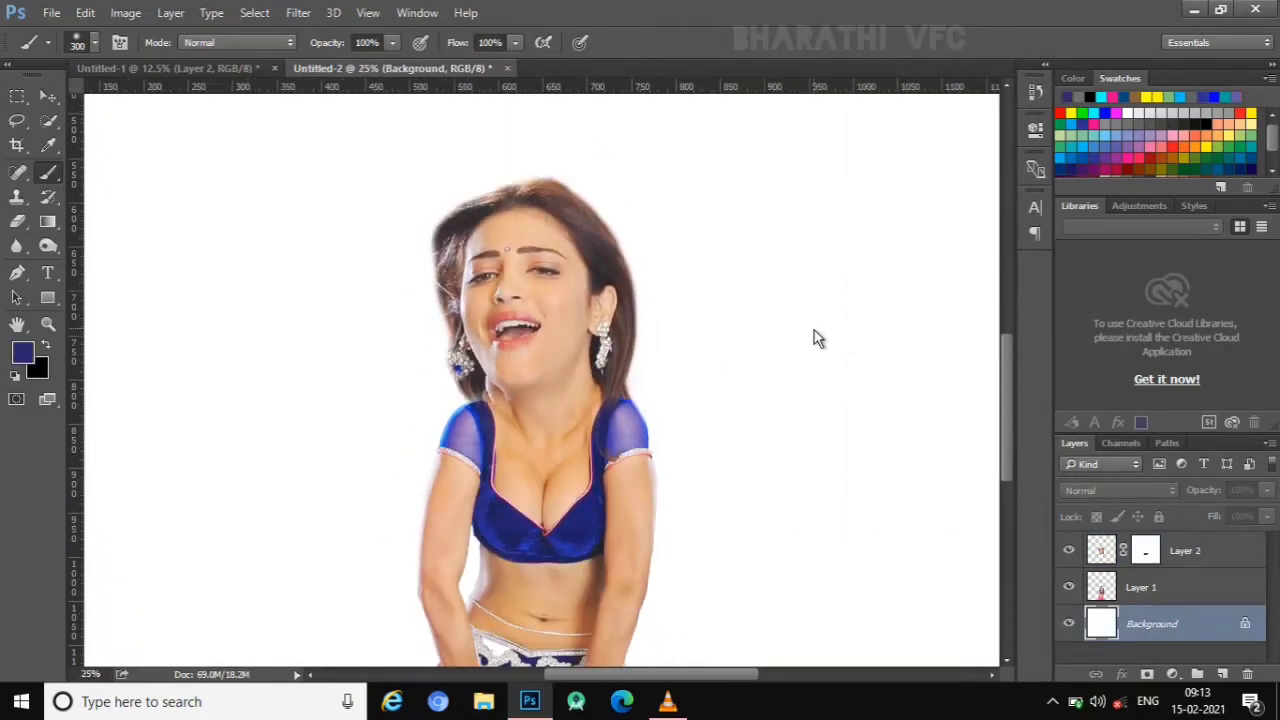
key("ctrl+minus")
key("ctrl+minus")
key("ctrl+minus")
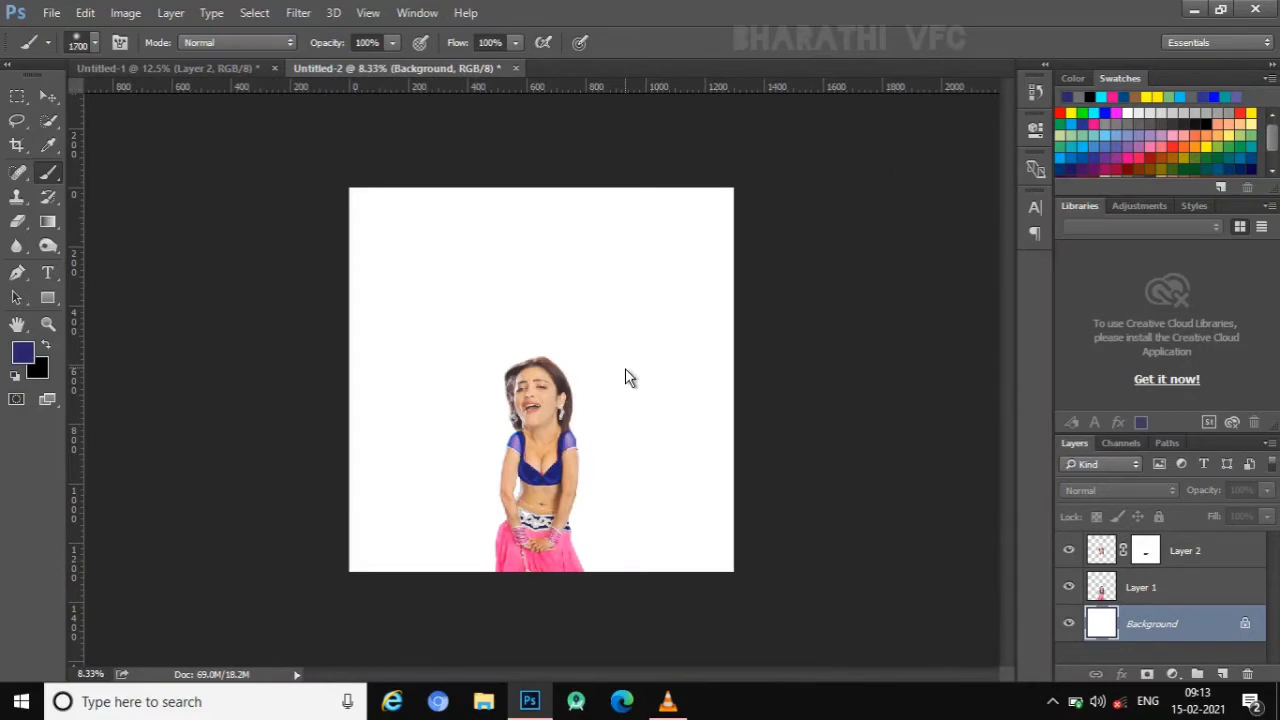
mouse_move(414, 243)
left_mouse_down()
mouse_move(380, 489)
mouse_move(586, 223)
mouse_move(362, 458)
mouse_move(412, 503)
mouse_move(525, 469)
mouse_move(572, 370)
mouse_move(722, 238)
mouse_move(669, 449)
mouse_move(590, 470)
mouse_move(606, 531)
mouse_move(726, 418)
mouse_move(292, 455)
left_mouse_up()
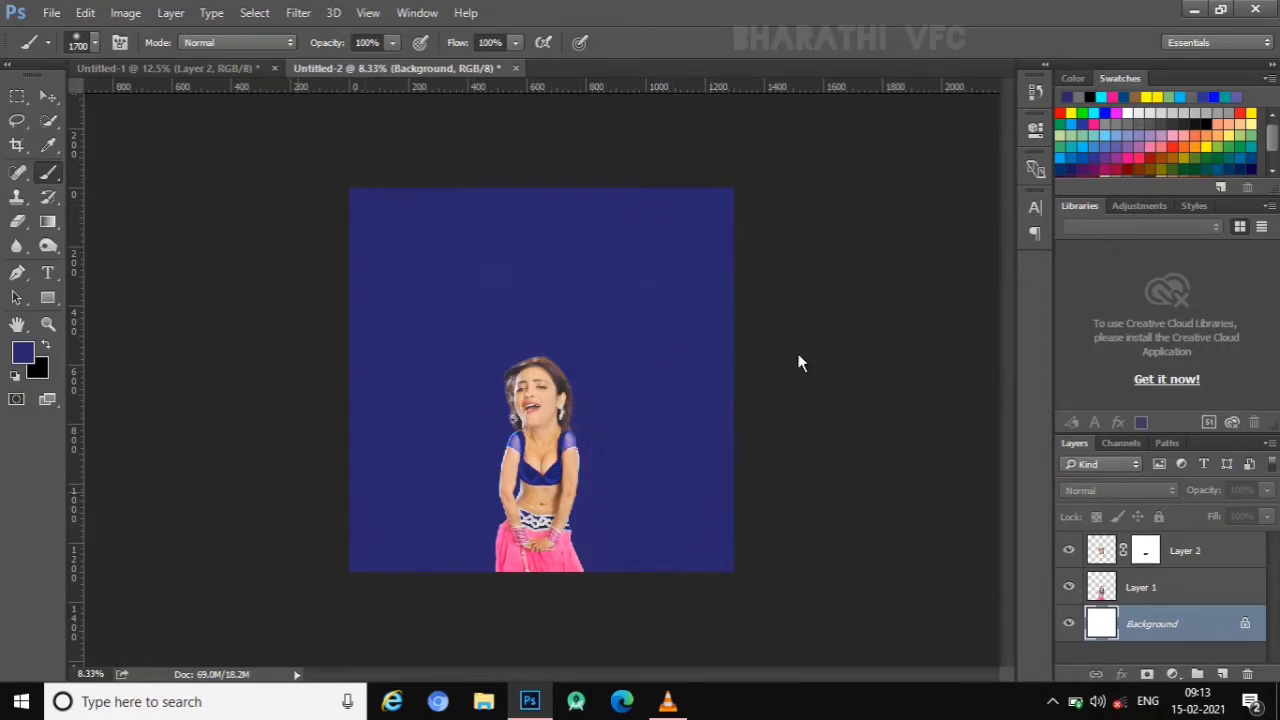
- Pick light purple, enlarge the brush, test a glow stroke behind the figure, then undo it
key("ctrl+plus")
key("ctrl+minus")
key("ctrl+plus")
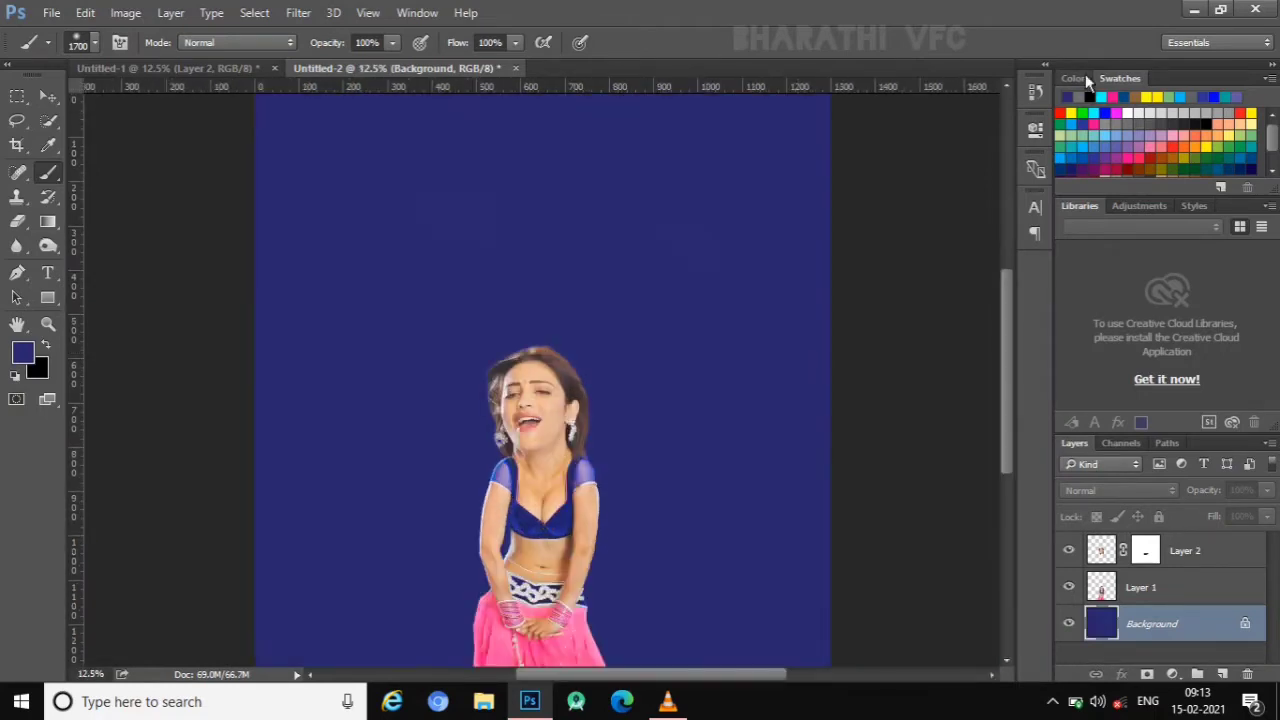
left_click(1075, 78)
left_click(1174, 103)
left_click(1148, 103)
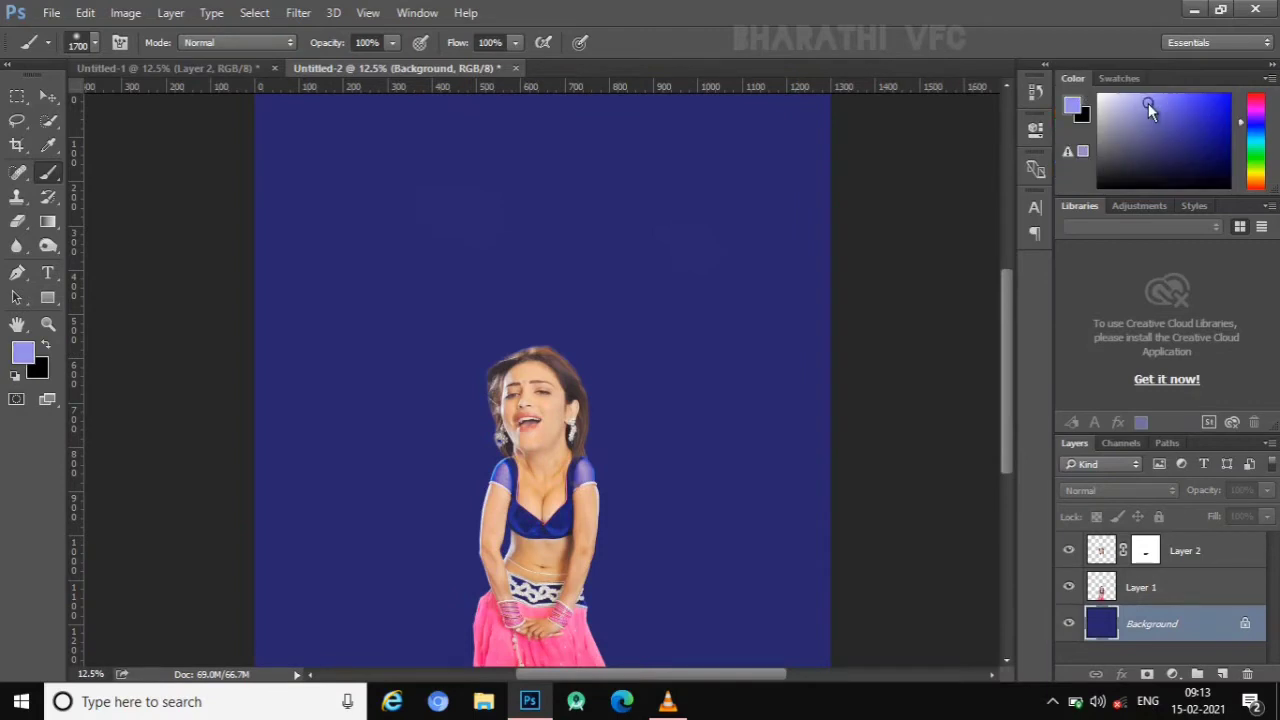
key("ctrl+minus")
key("ctrl+minus")
key("ctrl+minus")
key("bracketright")
key("bracketright")
key("bracketright")
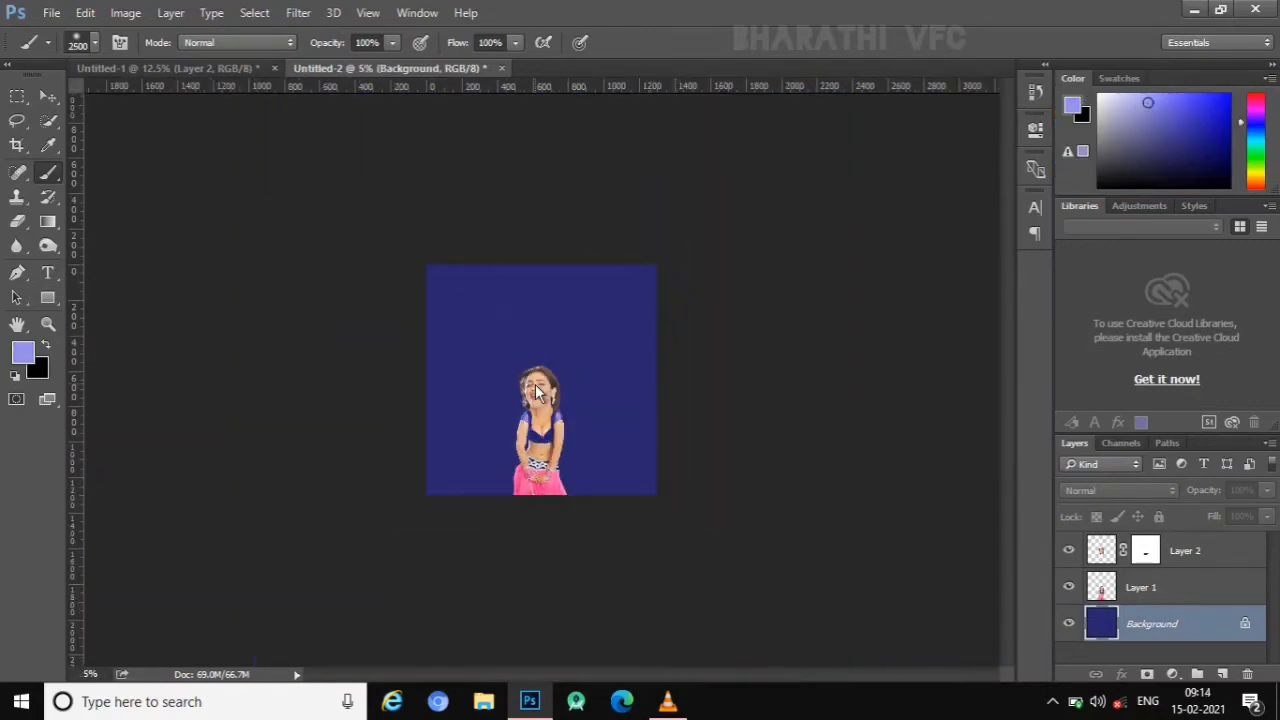
key("ctrl+plus")
left_click_drag(535, 402, 607, 396)
key("ctrl+plus")
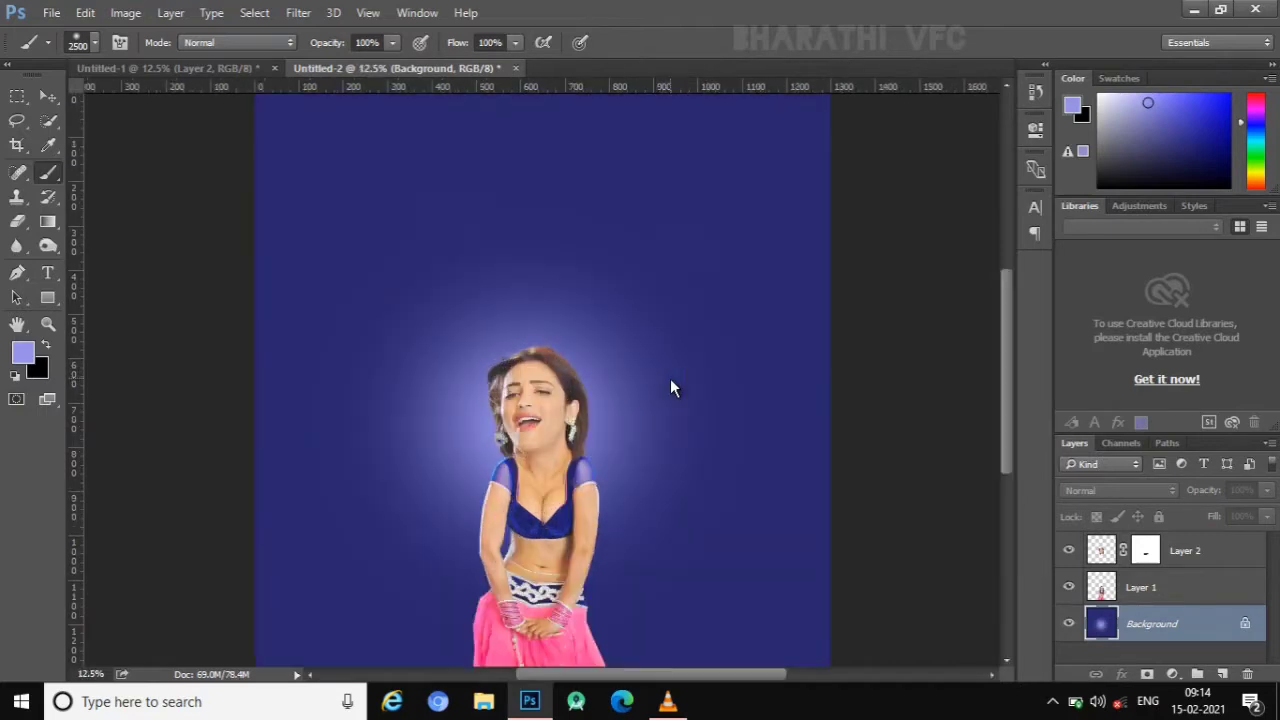
scroll(680, 380, "down", 1)
key("ctrl+z")
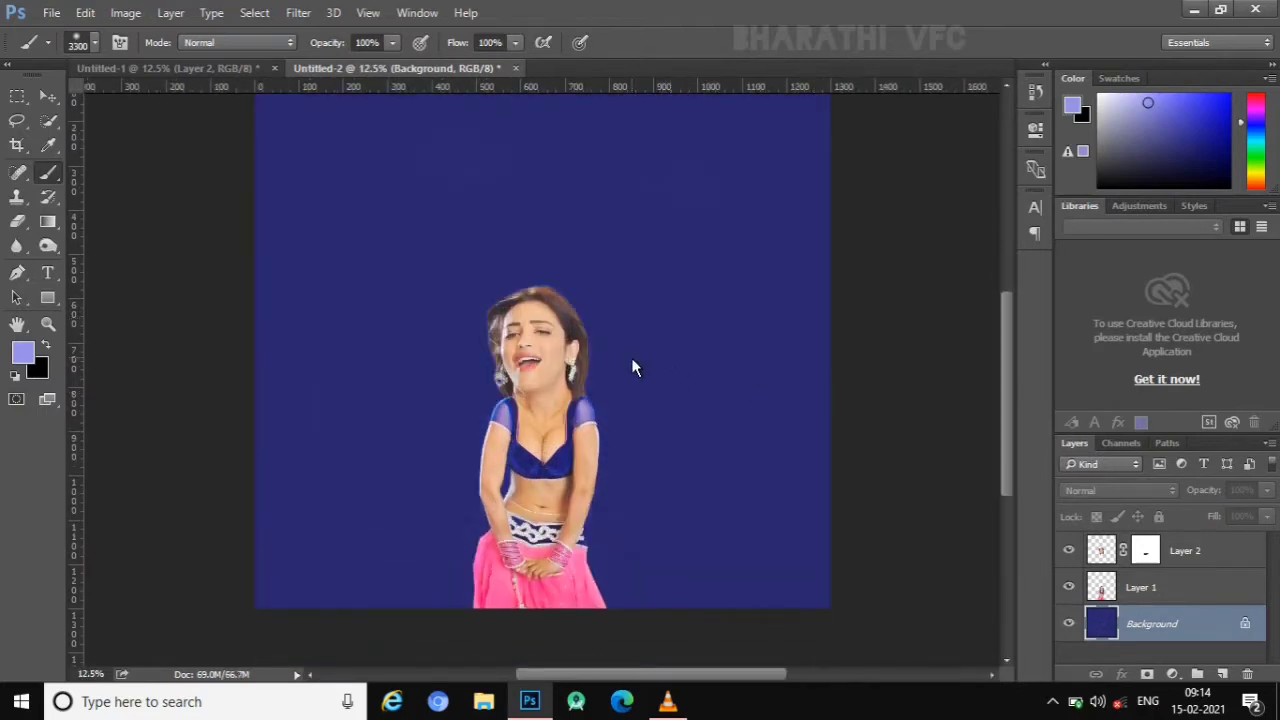
- Try larger glow dabs behind the figure, then revert them through History
key("ctrl+minus")
key("ctrl+minus")
key("bracketright")
left_click(534, 391)
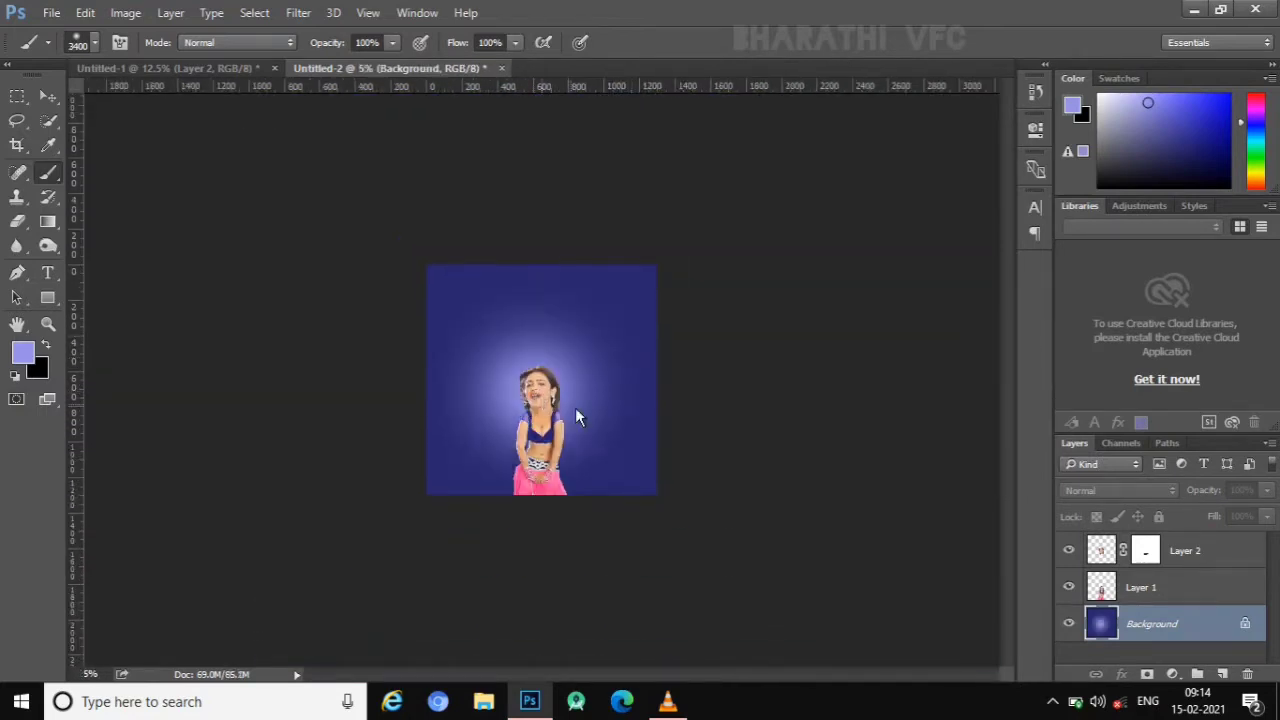
key("ctrl+plus")
key("ctrl+plus")
key("ctrl+plus")
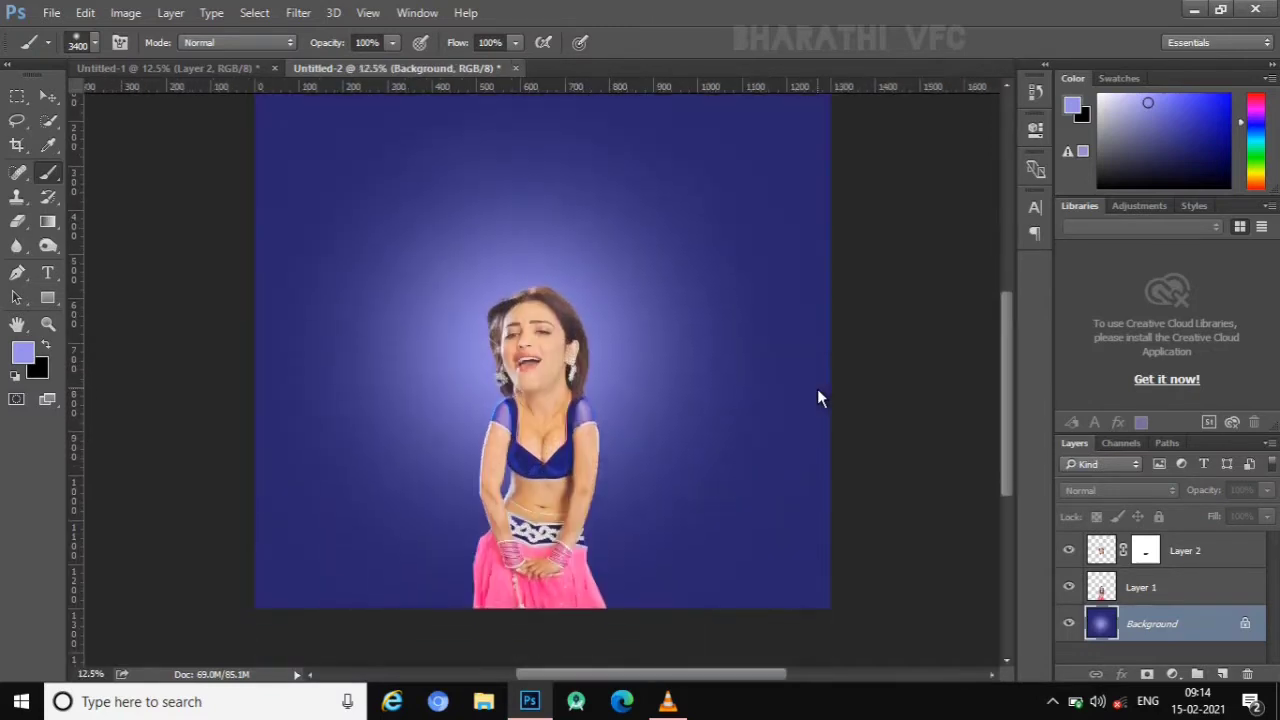
left_click(684, 268)
key("ctrl+z")
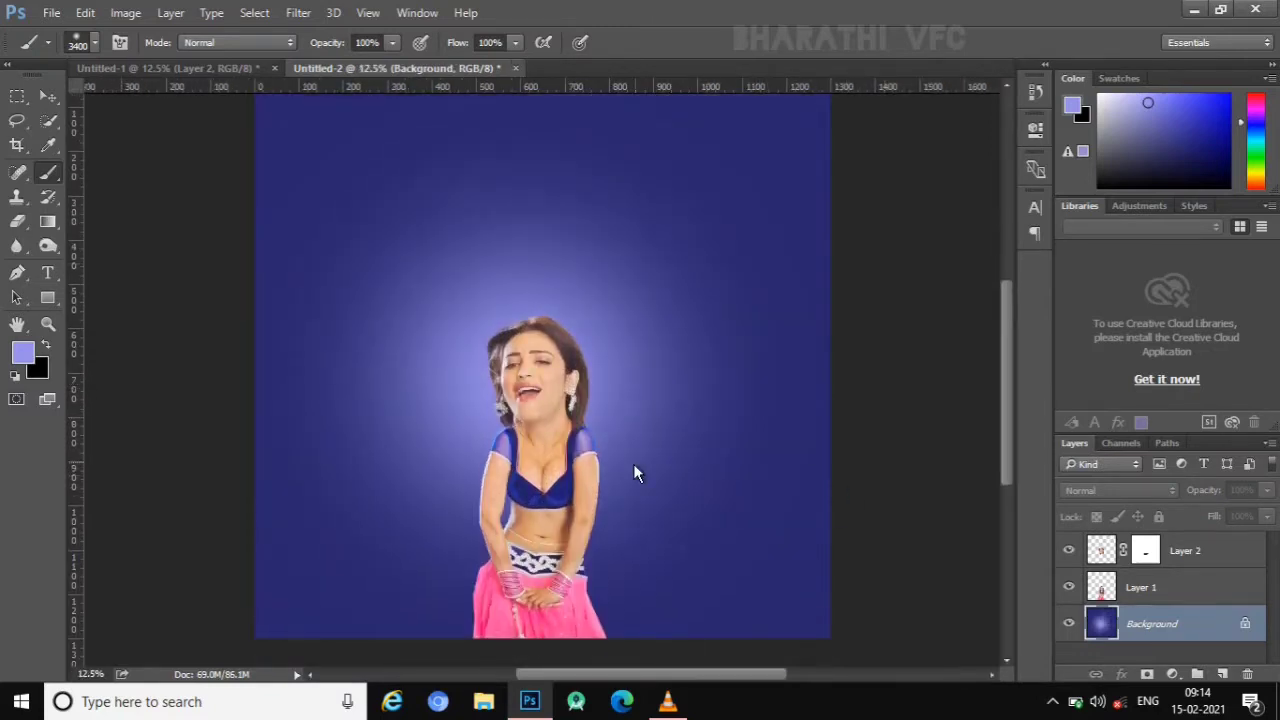
left_click(1035, 92)
left_click(929, 133)
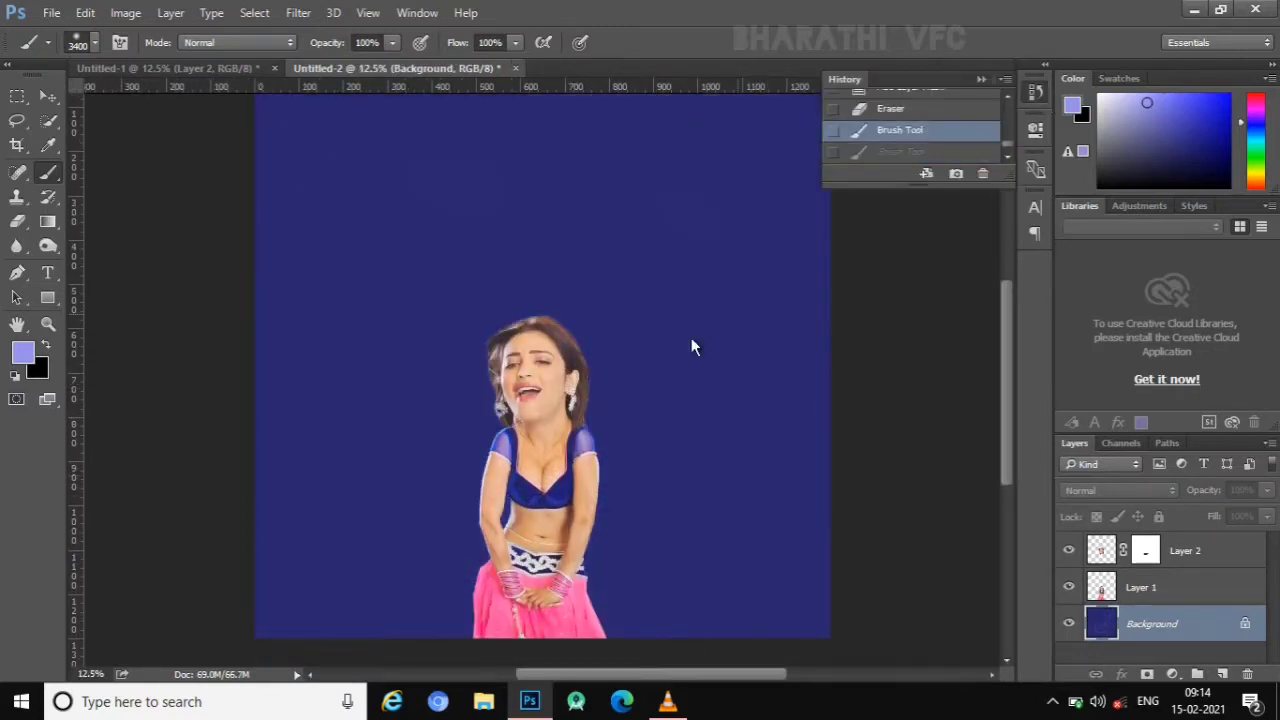
key("ctrl+minus")
key("ctrl+minus")
key("ctrl+minus")
key("ctrl+minus")
- Dab a soft light-purple glow centred behind the figure
left_click(539, 393)
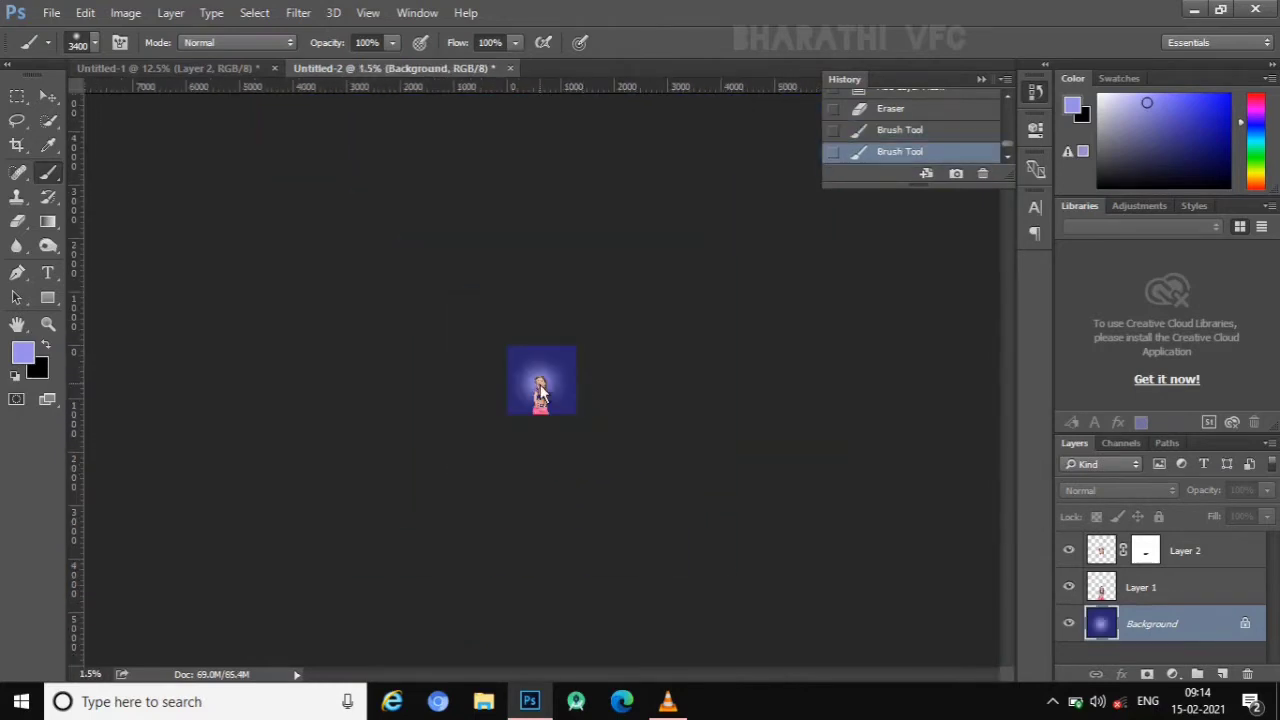
key("ctrl+plus")
key("ctrl+plus")
key("ctrl+plus")
key("ctrl+plus")
scroll(724, 383, "down", 3)
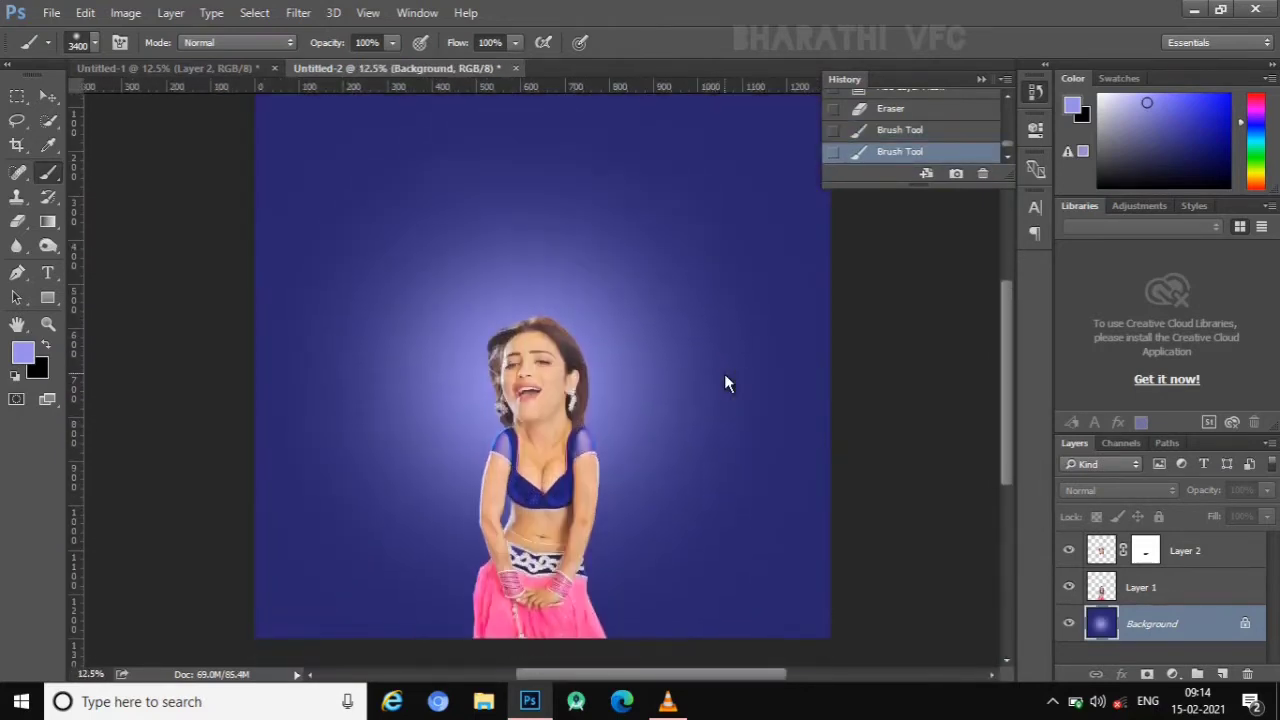
- Create a two-line name text layer on the canvas and scale it up
left_click(46, 100)
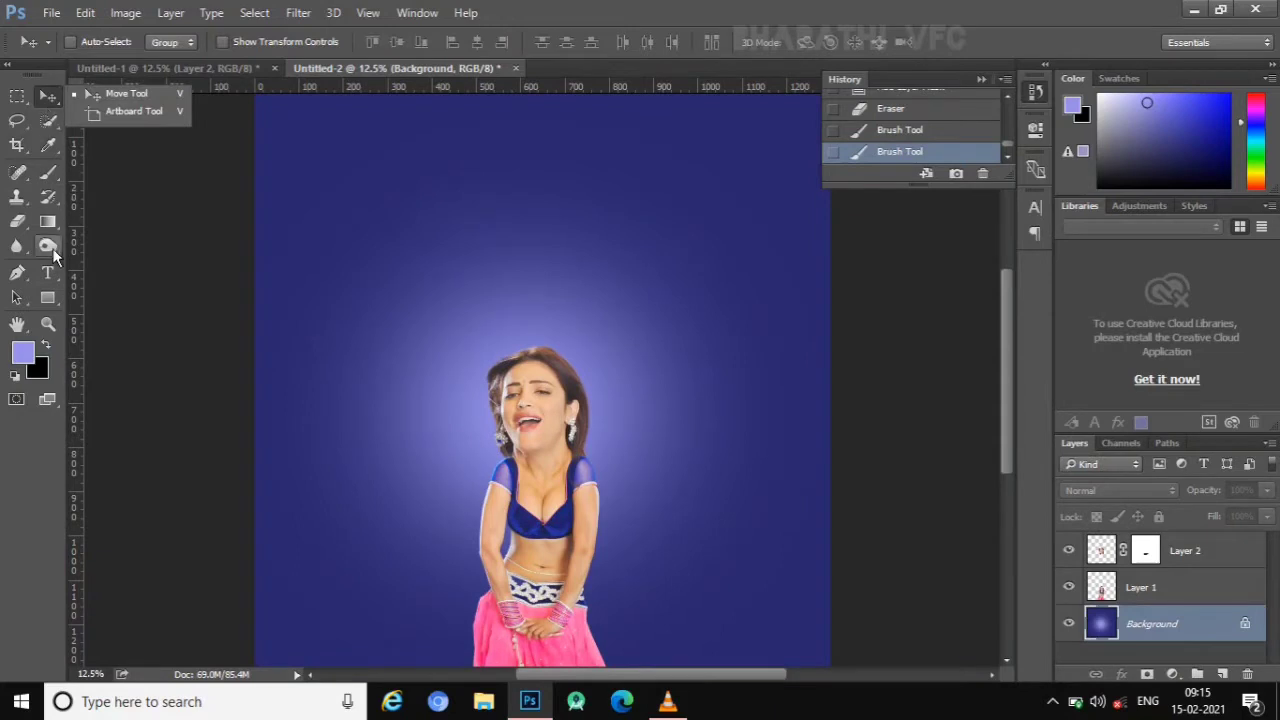
left_click(47, 272)
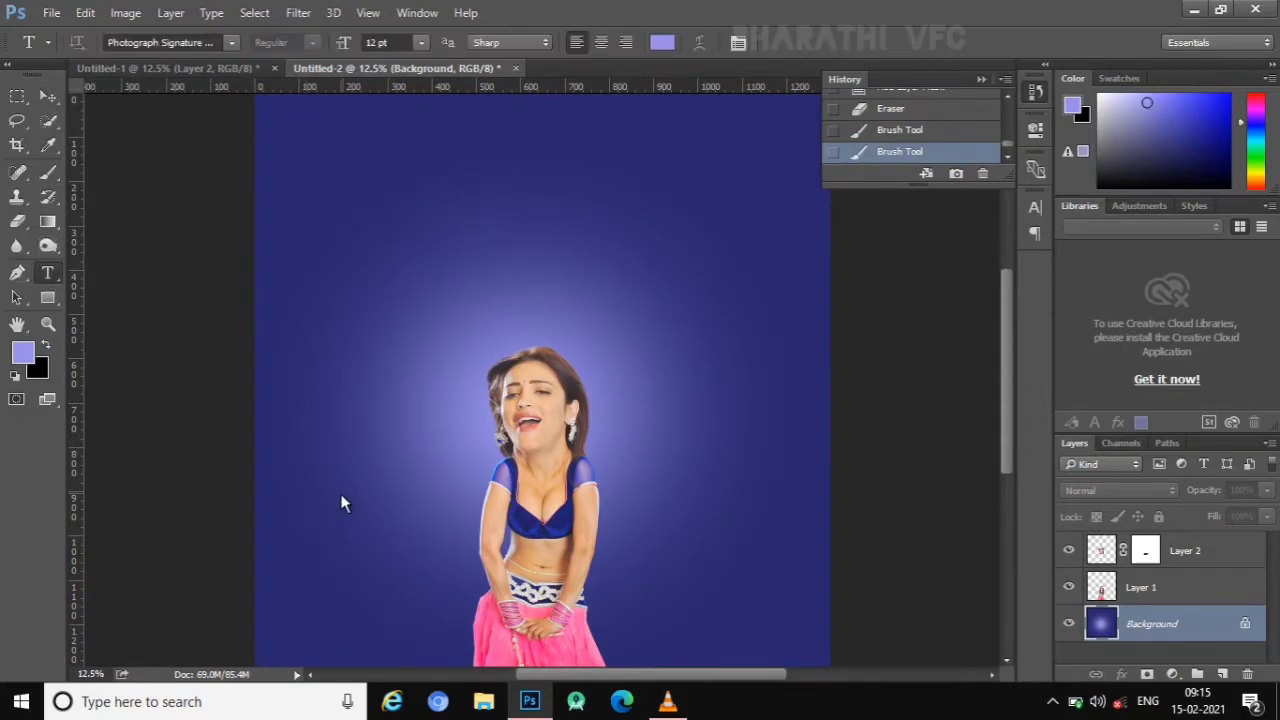
left_click(340, 500)
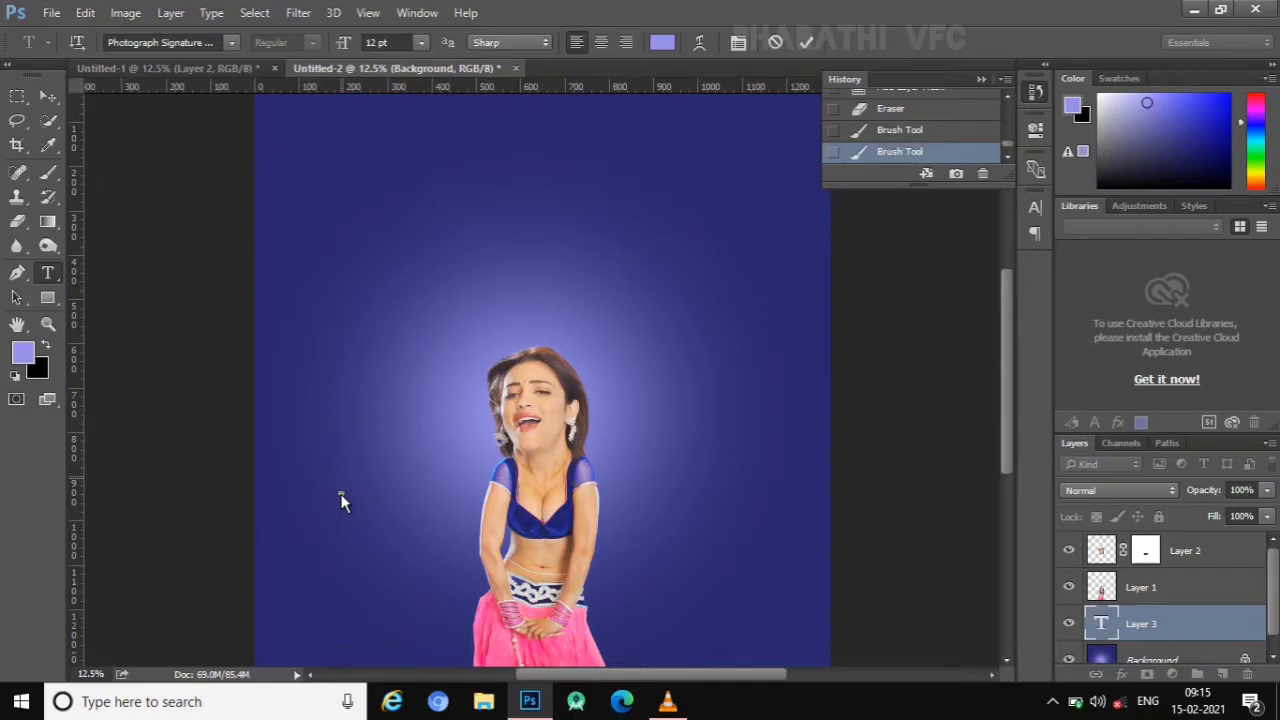
scroll(341, 501, "down", 1)
left_click_drag(347, 444, 626, 590)
scroll(640, 590, "down", 1)
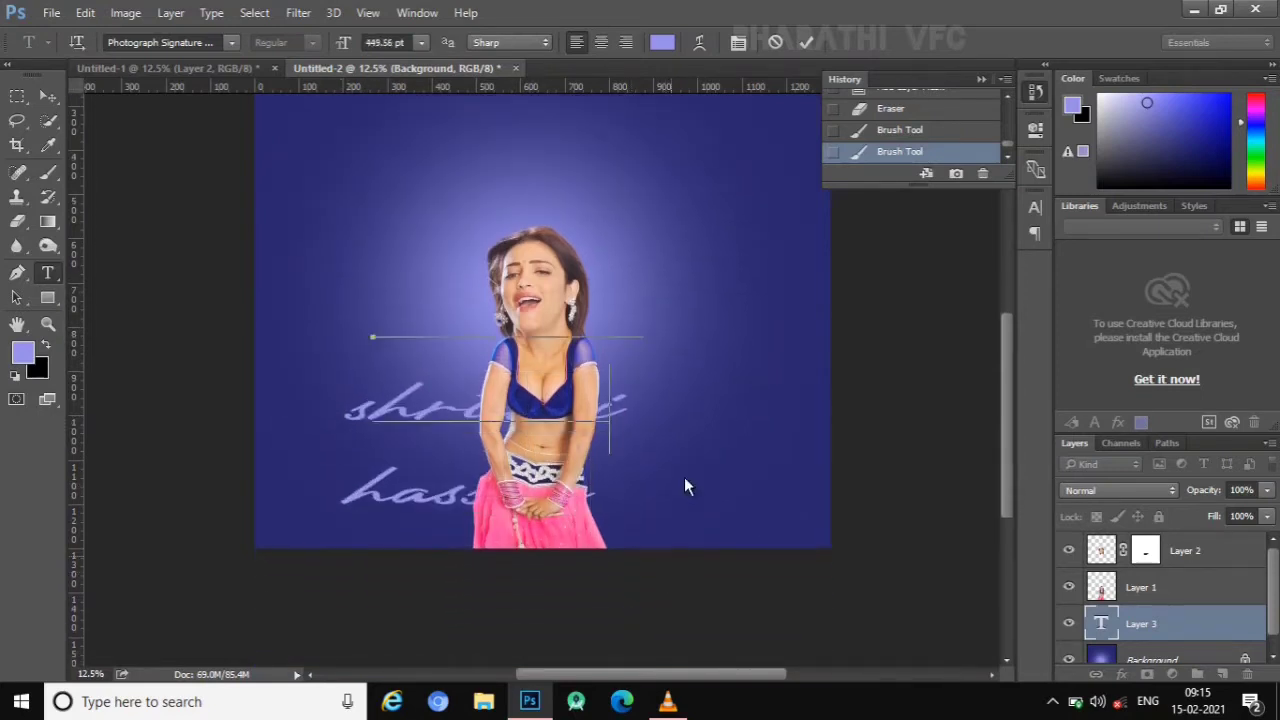
mouse_move(630, 515)
left_mouse_down()
mouse_move(757, 517)
mouse_move(730, 460)
mouse_move(335, 258)
left_mouse_up()
- Browse the font list for a bolder title font
left_click(234, 42)
scroll(297, 330, "up", 1)
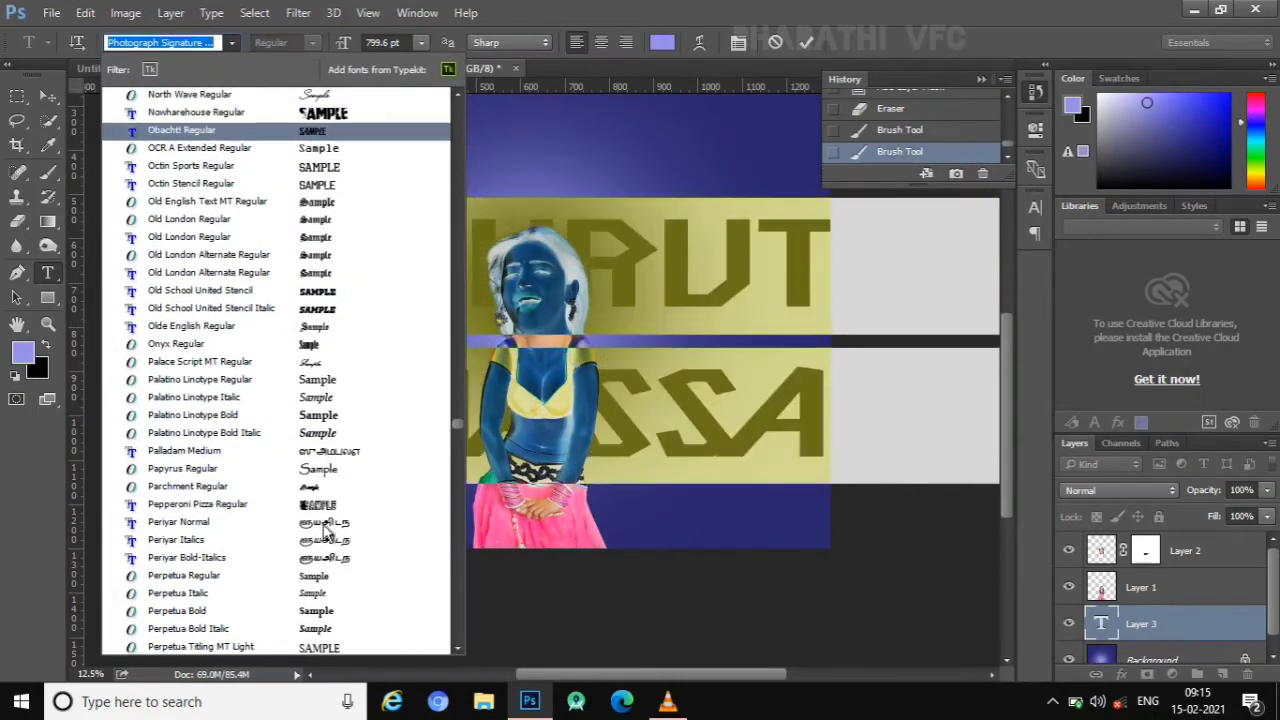
scroll(300, 255, "down", 5)
scroll(320, 505, "down", 5)
scroll(330, 420, "down", 3)
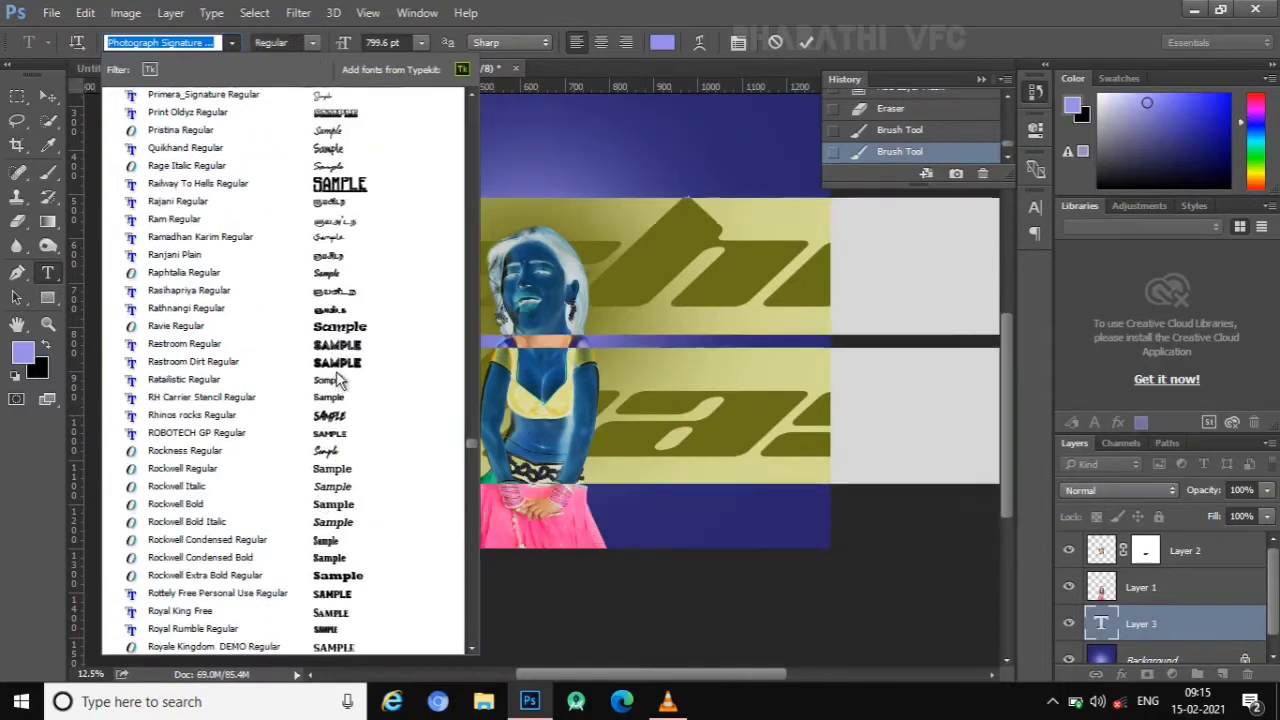
scroll(330, 450, "down", 2)
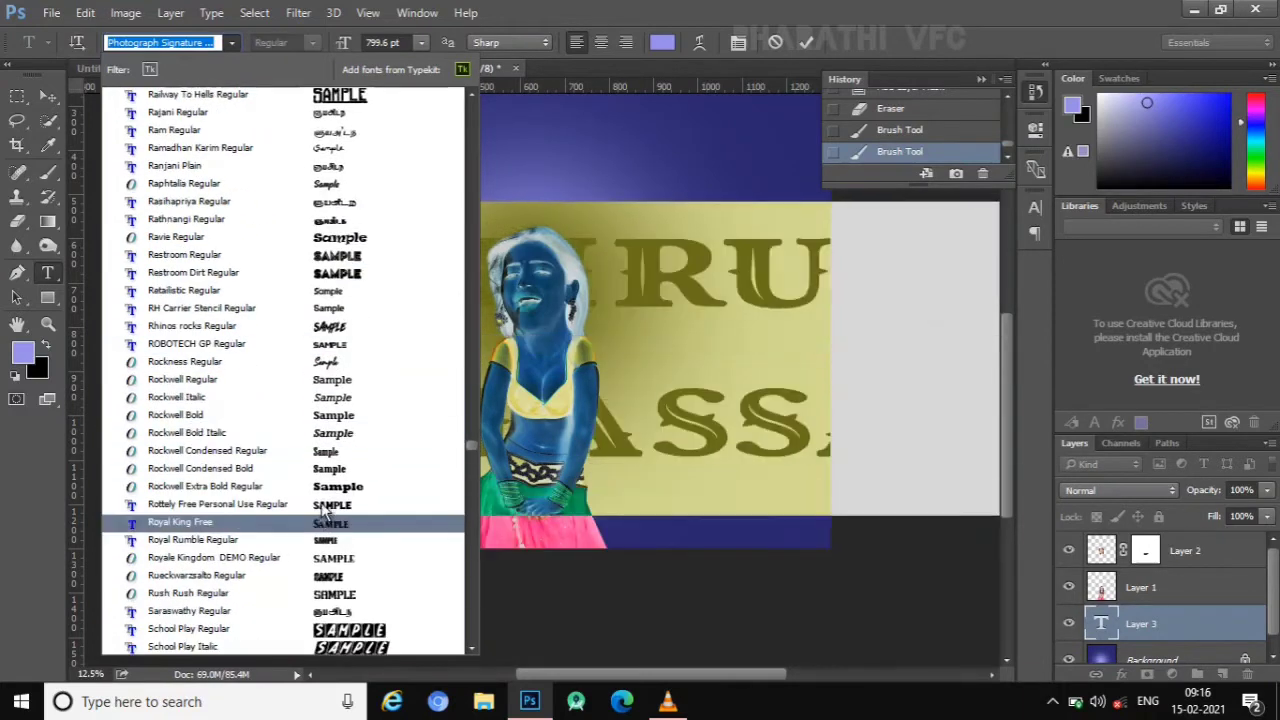
- Apply the Rottely Free Personal font, resize the title, and change its alignment
left_click(300, 491)
left_click_drag(735, 511, 938, 642)
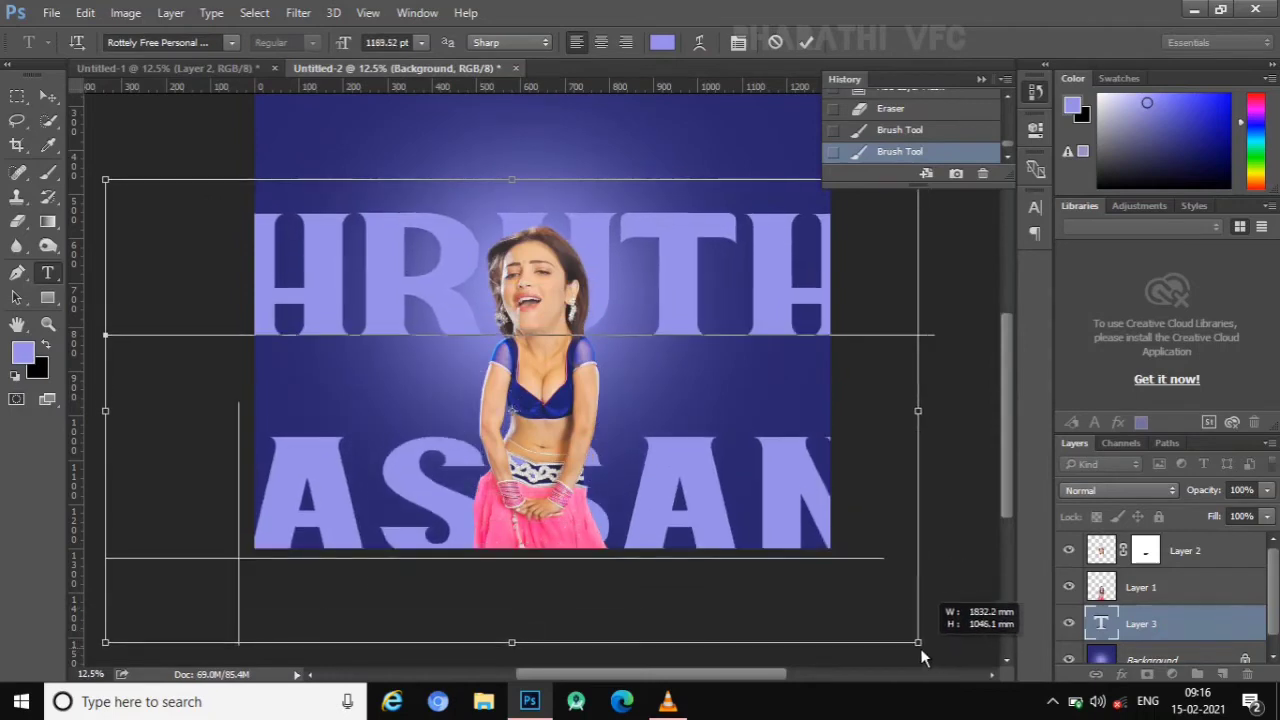
mouse_move(936, 632)
left_mouse_down()
mouse_move(696, 545)
mouse_move(614, 491)
mouse_move(789, 537)
mouse_move(798, 557)
left_mouse_up()
key("ctrl+a")
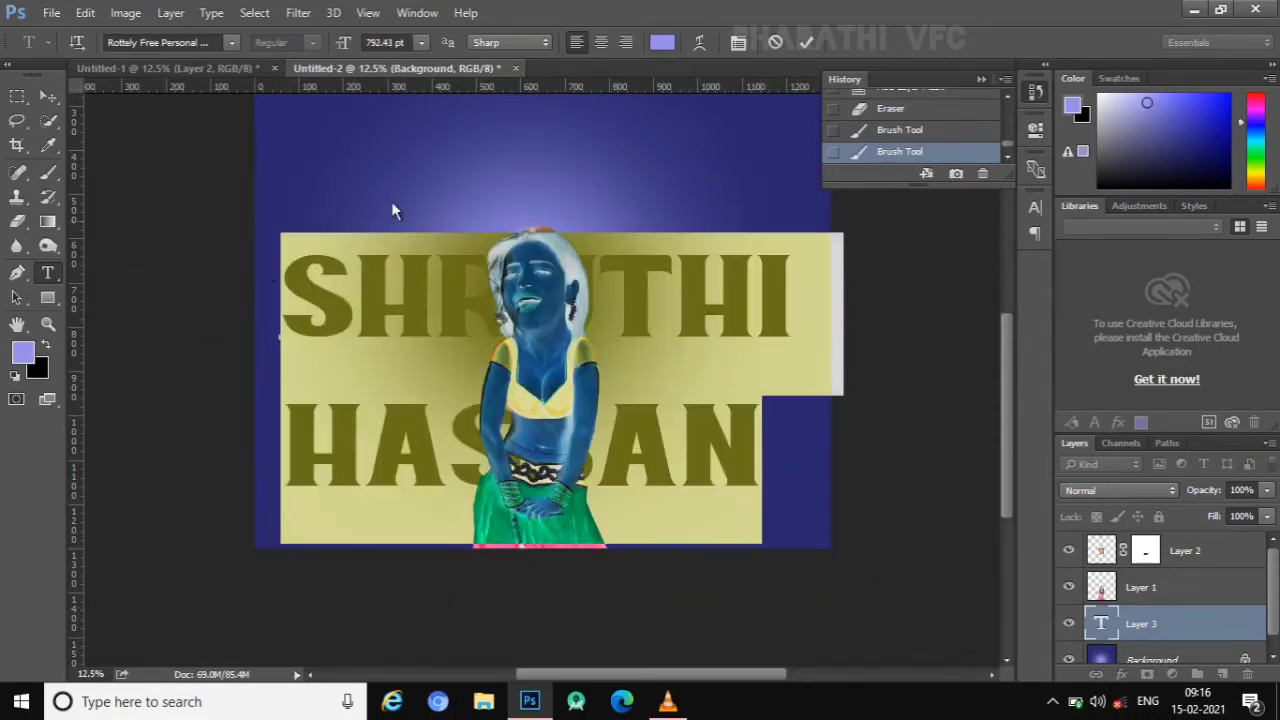
left_click(625, 42)
left_click(579, 499)
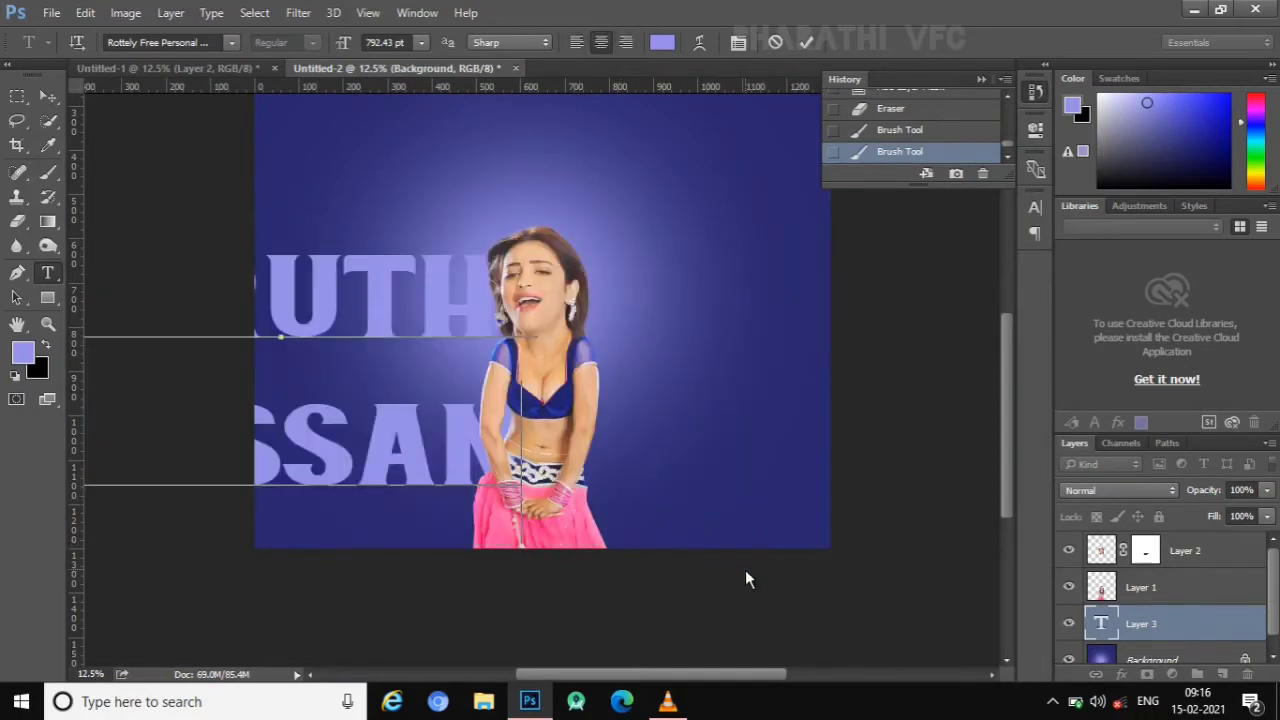
- Reposition the title, remove the HASSAN line, and commit SHRUTHI alone
scroll(745, 579, "right", 3)
left_click_drag(732, 674, 672, 674)
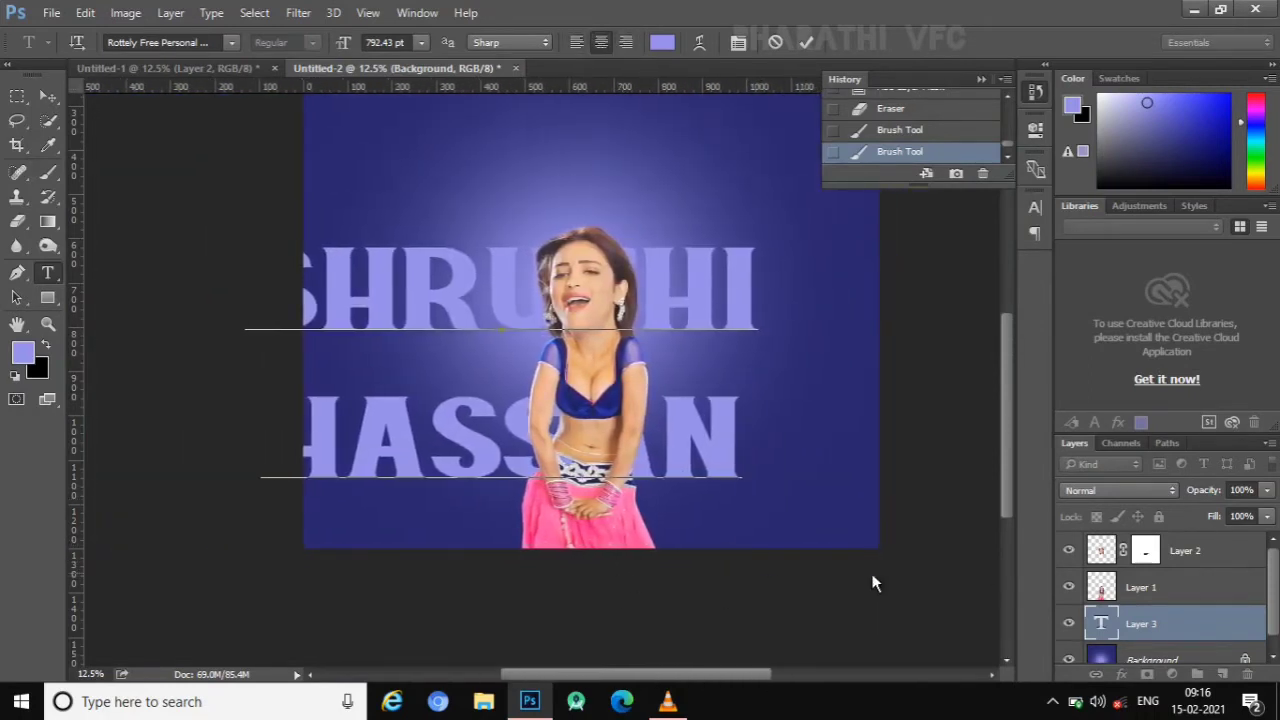
key("BackSpace")
key("BackSpace")
key("BackSpace")
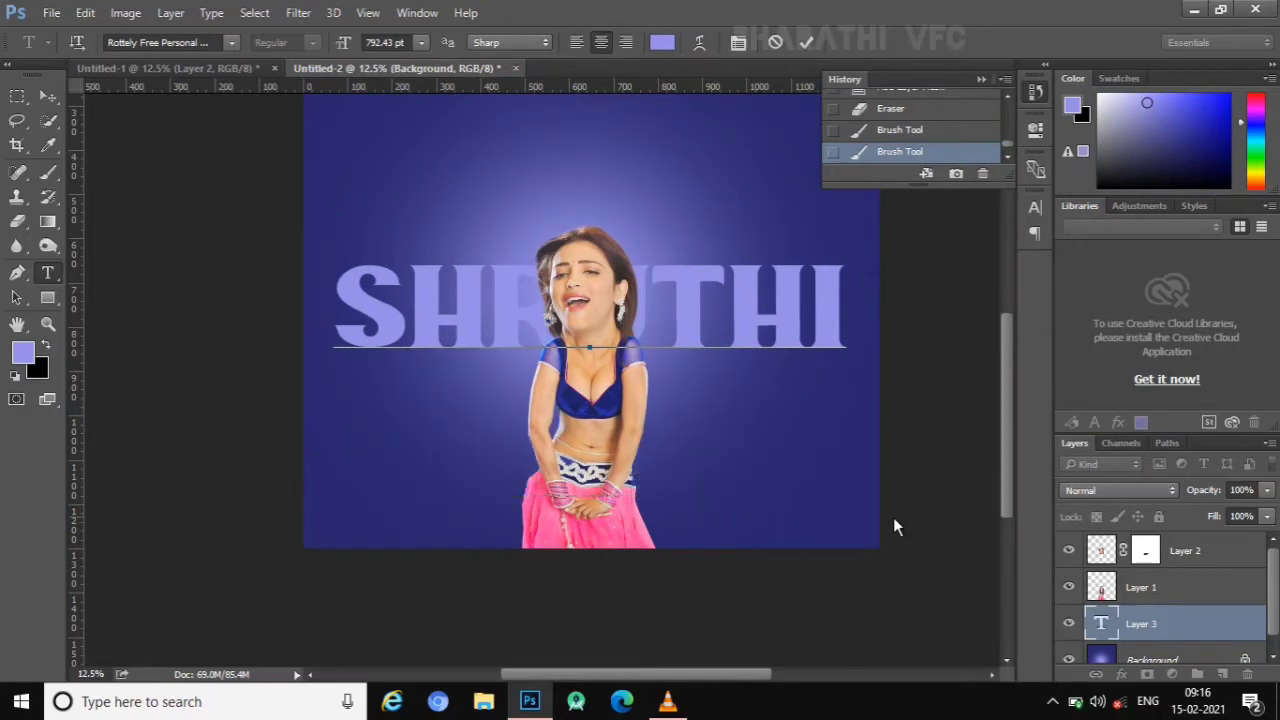
left_click(1125, 625)
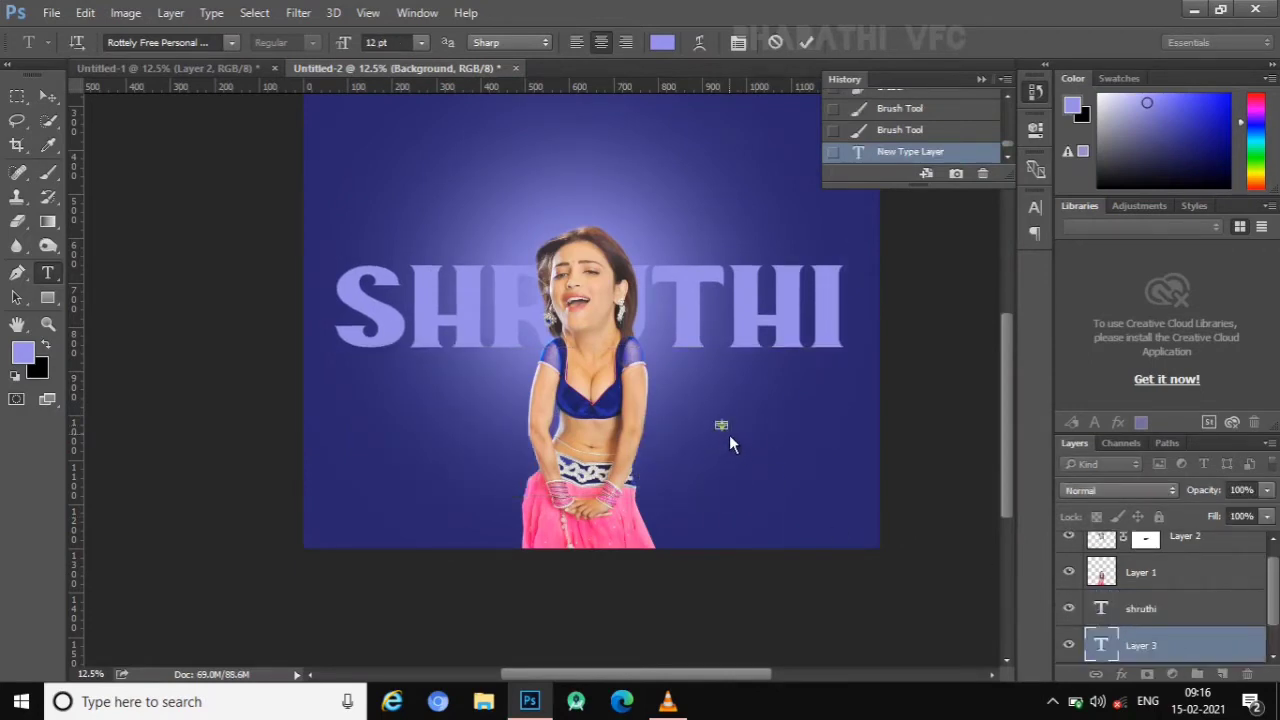
- Enlarge the new HASSAN text to about 1053 pt, matching SHRUTHI's width
mouse_move(729, 434)
left_mouse_down()
mouse_move(938, 563)
mouse_move(1010, 582)
mouse_move(1015, 448)
mouse_move(963, 535)
left_mouse_up()
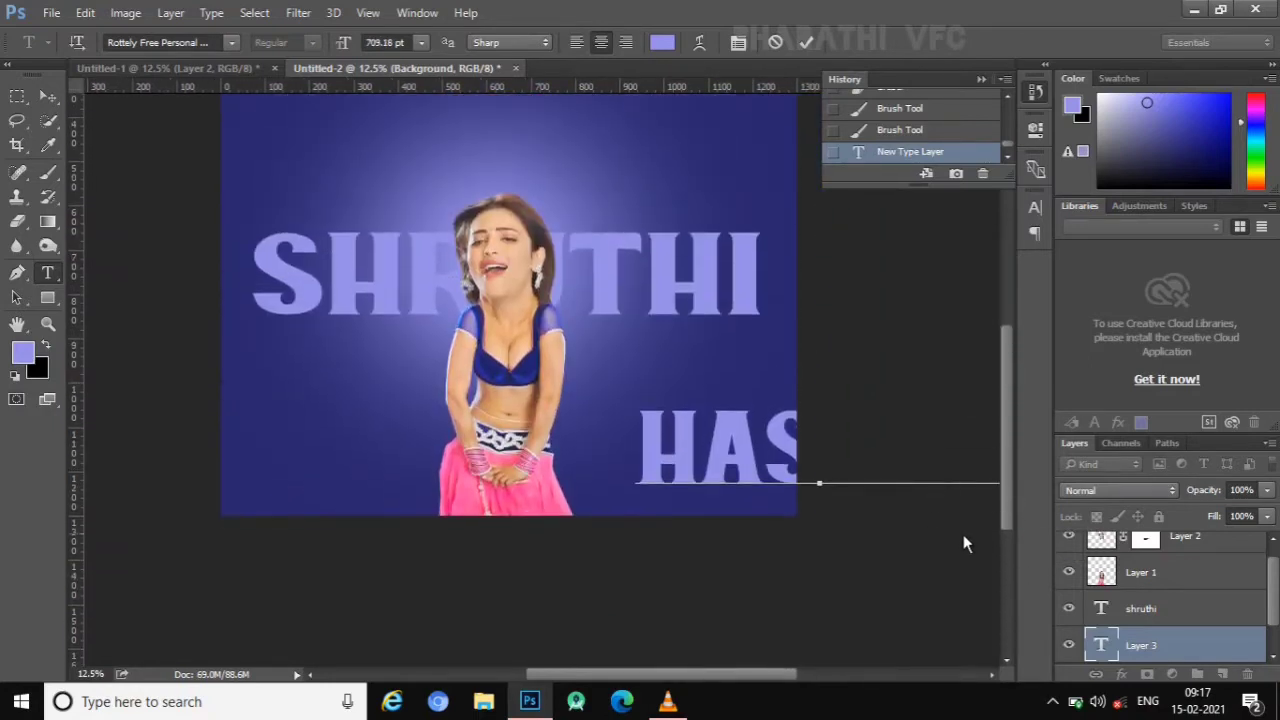
left_click_drag(875, 483, 591, 457)
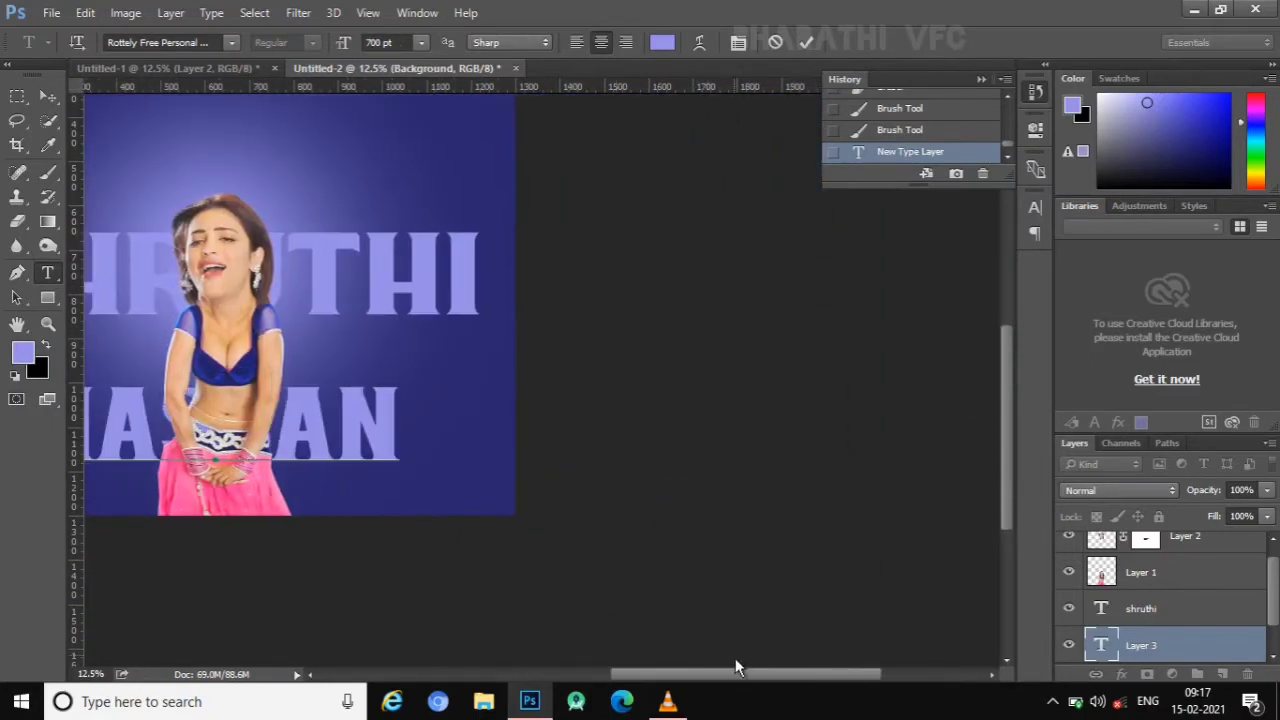
left_click_drag(735, 666, 660, 670)
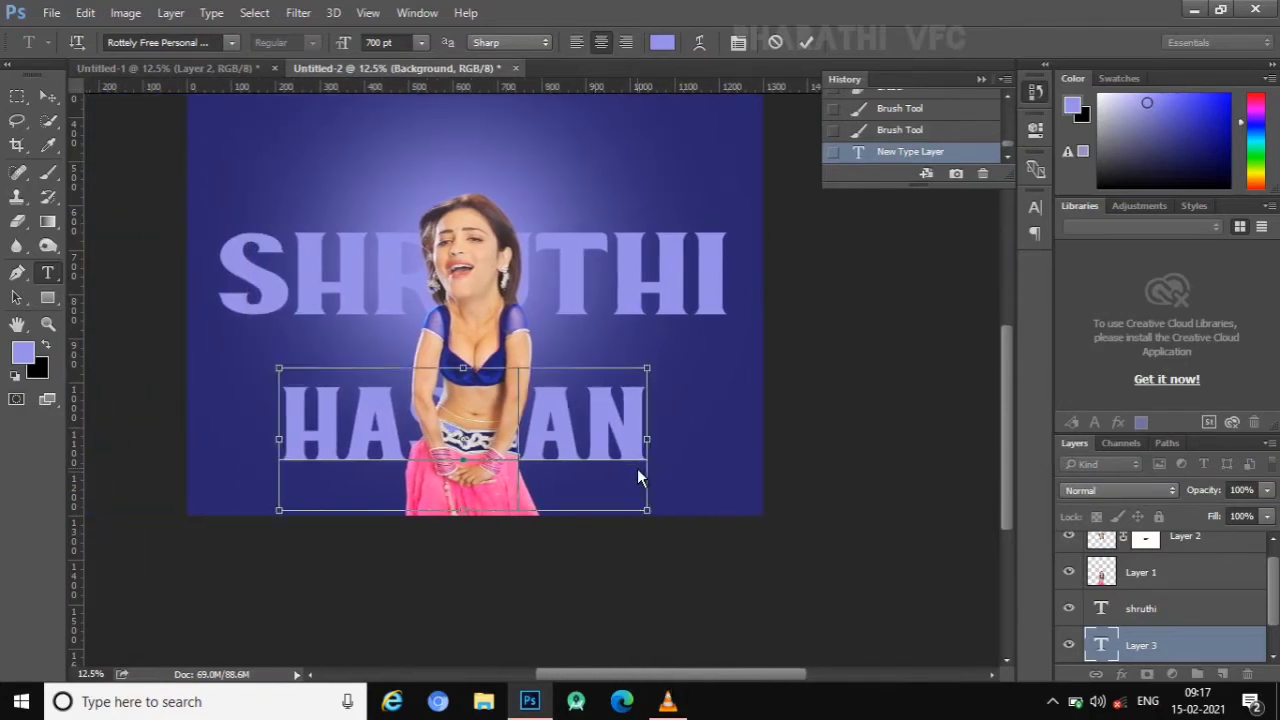
mouse_move(654, 519)
left_mouse_down()
mouse_move(810, 598)
mouse_move(745, 521)
left_mouse_up()
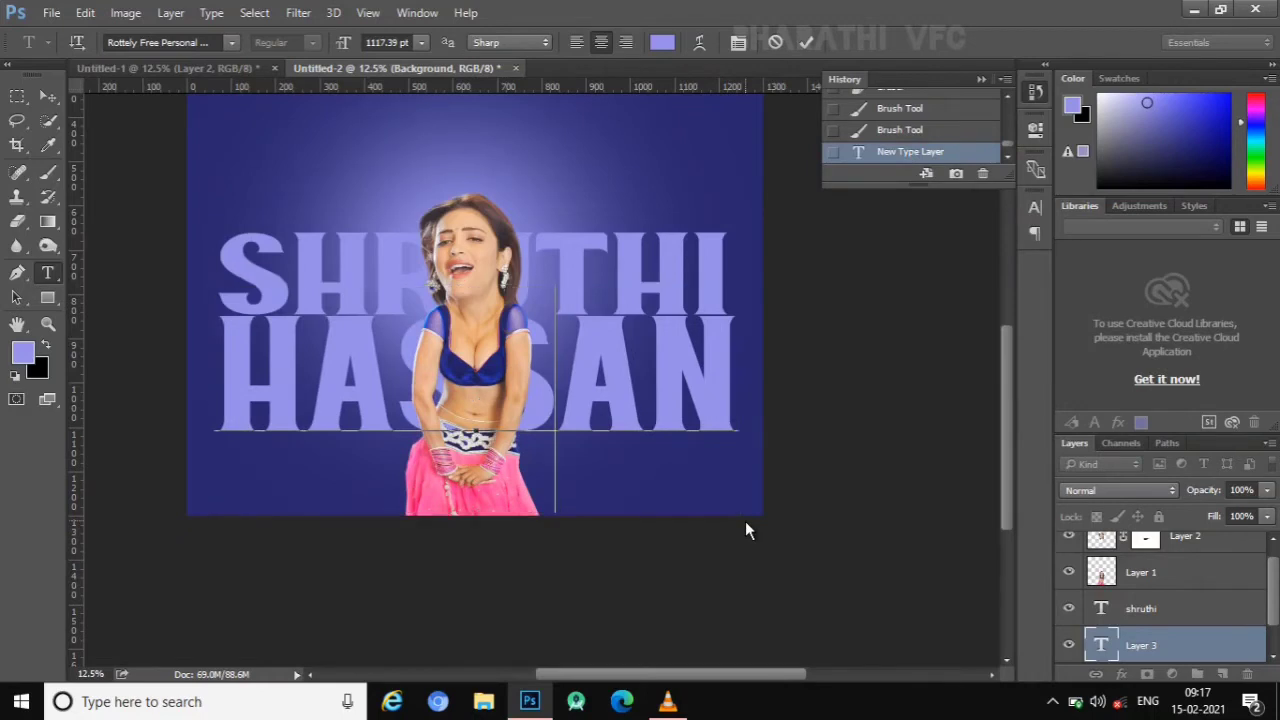
key("ctrl+minus")
left_click_drag(692, 500, 712, 571)
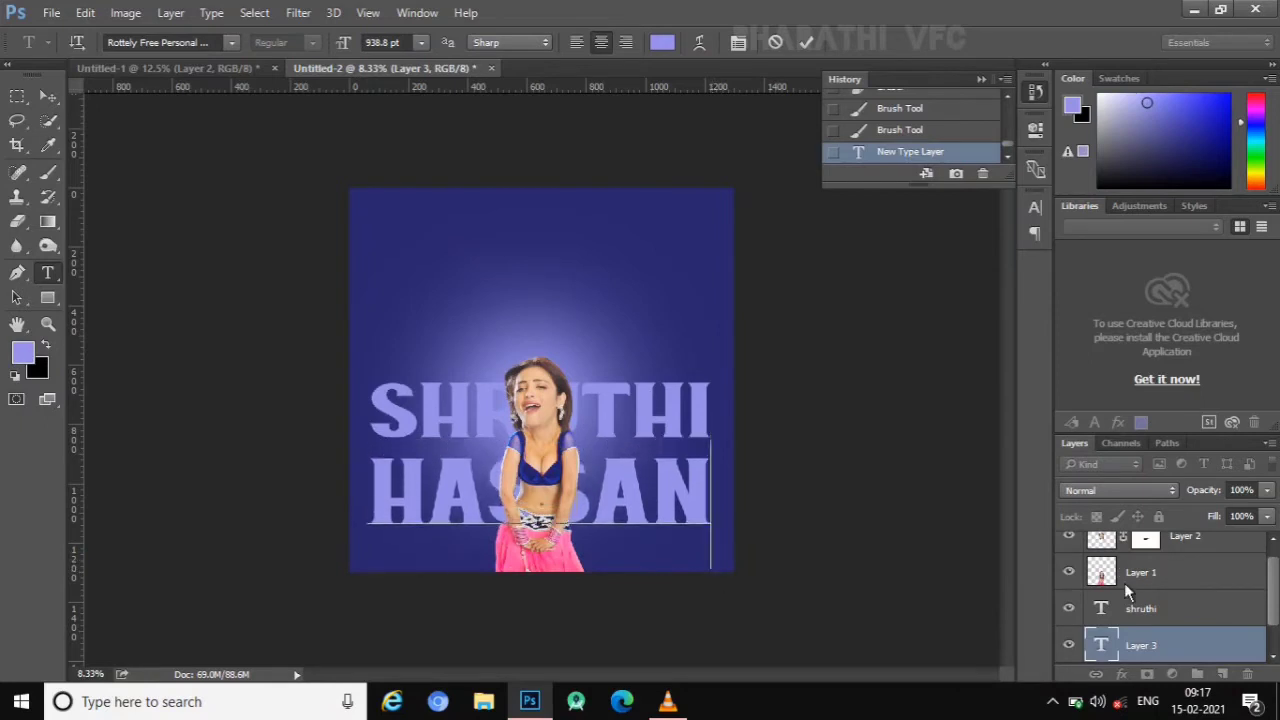
- Commit HASSAN, then nudge SHRUTHI down and skew it into a slant
key("ctrl+Return")
left_click(712, 440)
left_click_drag(711, 477, 711, 498)
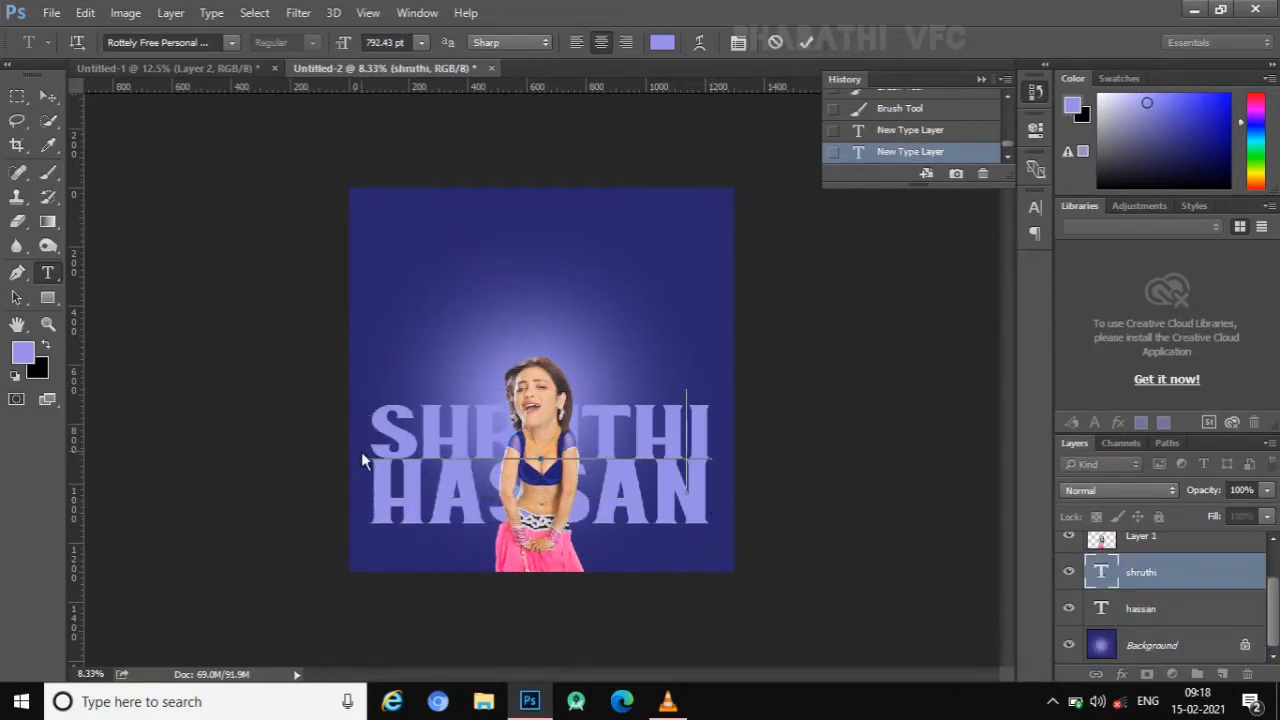
mouse_move(369, 443)
left_mouse_down()
mouse_move(420, 440)
mouse_move(419, 410)
mouse_move(470, 403)
mouse_move(473, 420)
left_mouse_up()
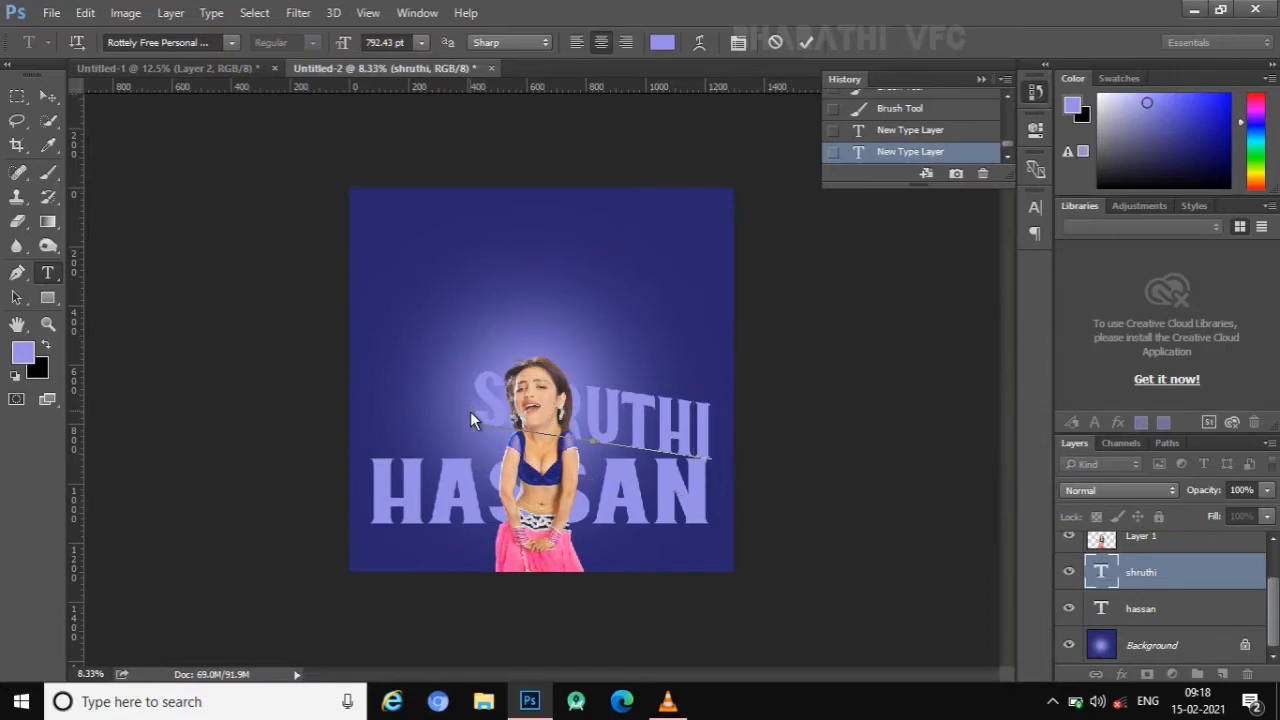
- Skew HASSAN at an angle and reshape SHRUTHI to match its slant
left_click(1135, 612)
key("ctrl+t")
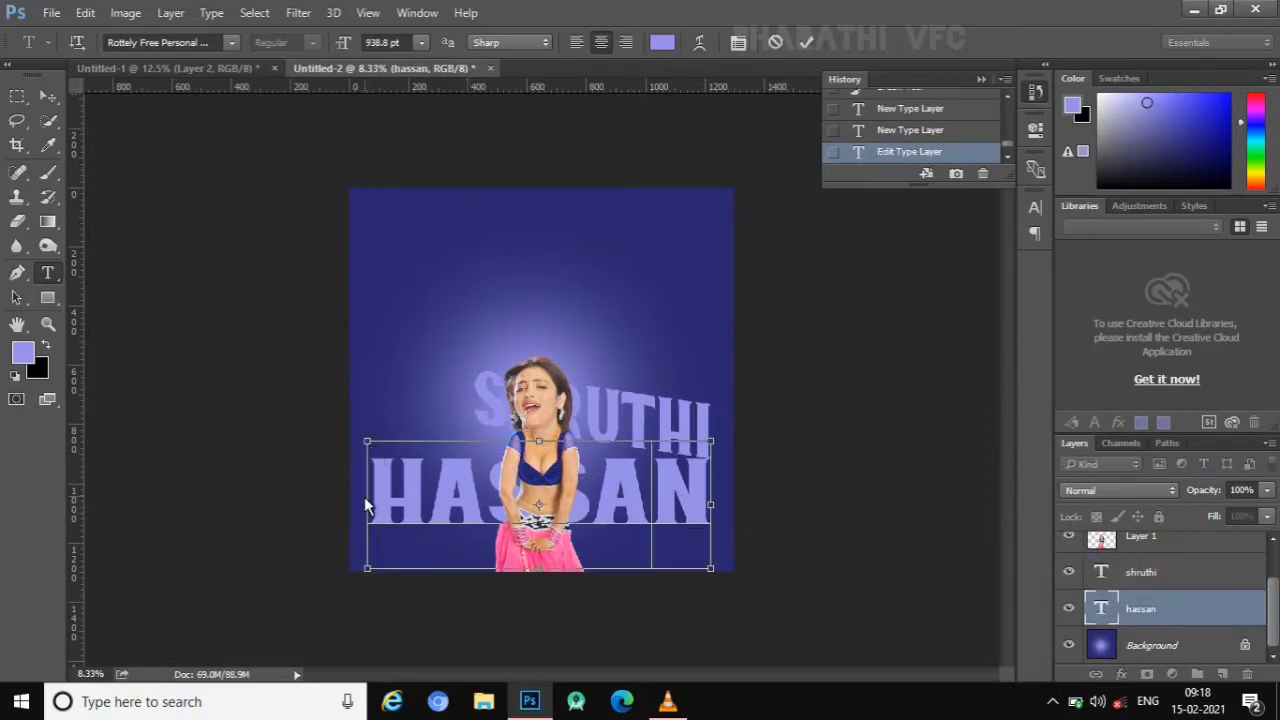
left_click_drag(364, 496, 474, 463)
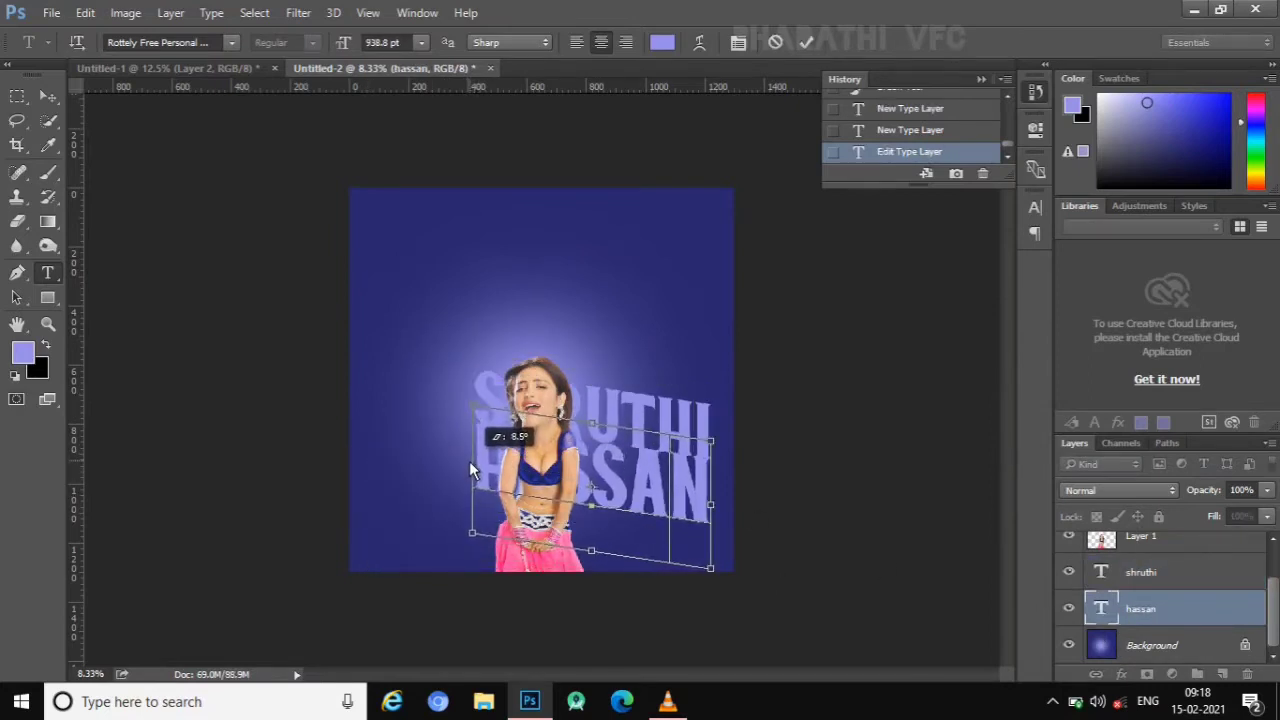
key("Return")
left_click(1140, 572)
key("ctrl+t")
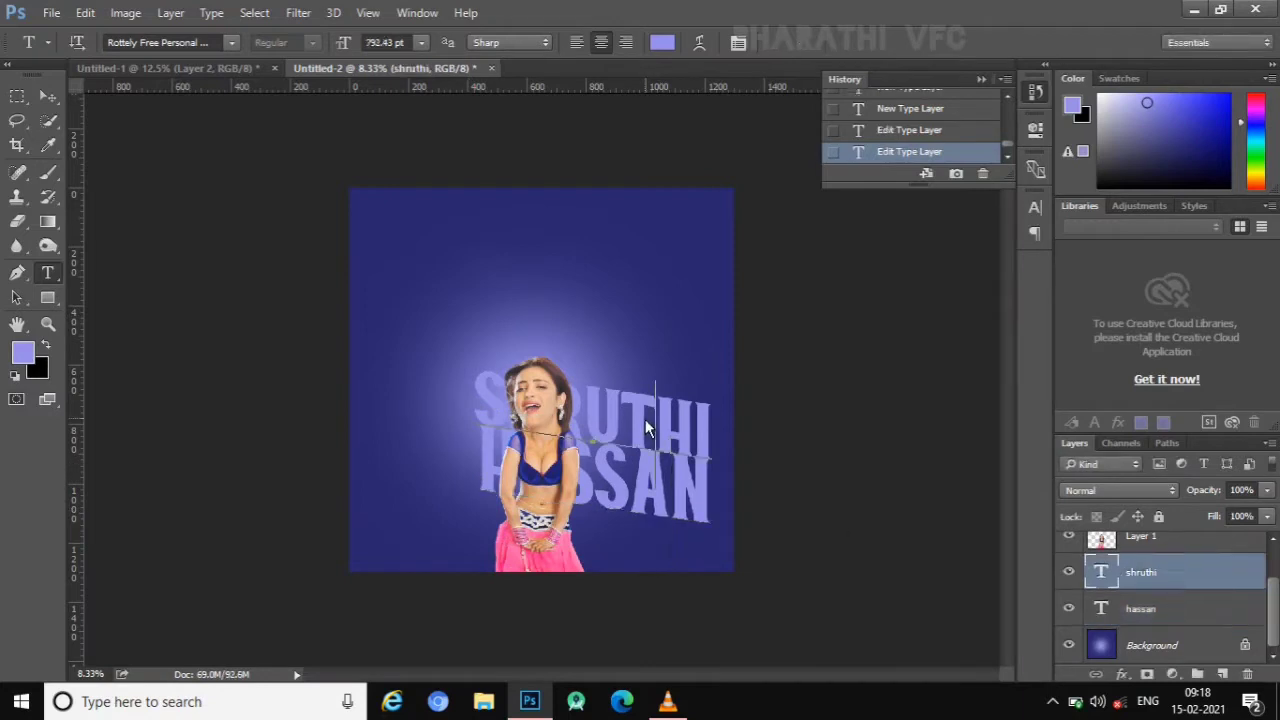
mouse_move(645, 419)
left_mouse_down()
mouse_move(710, 597)
mouse_move(699, 625)
left_mouse_up()
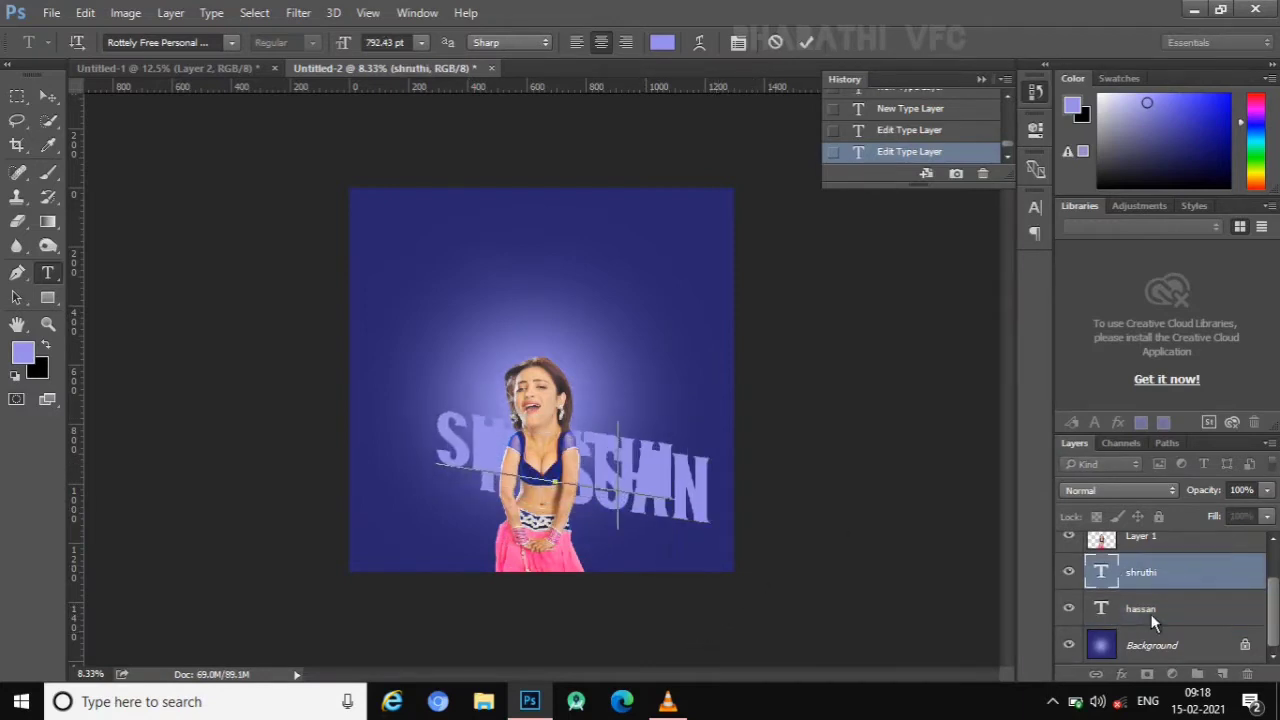
- Stack HASSAN below a raised SHRUTHI and enlarge HASSAN to about 1082 pt
left_click(674, 491)
left_click_drag(766, 623, 704, 662)
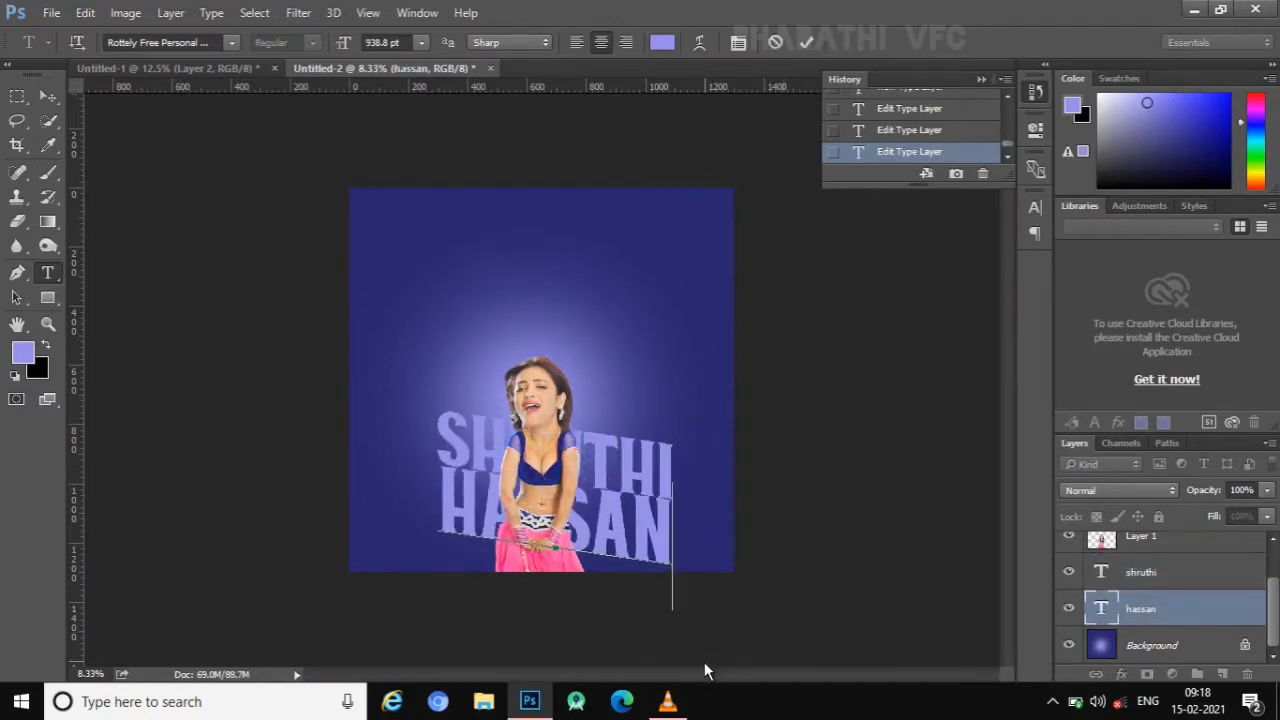
left_click(1125, 575)
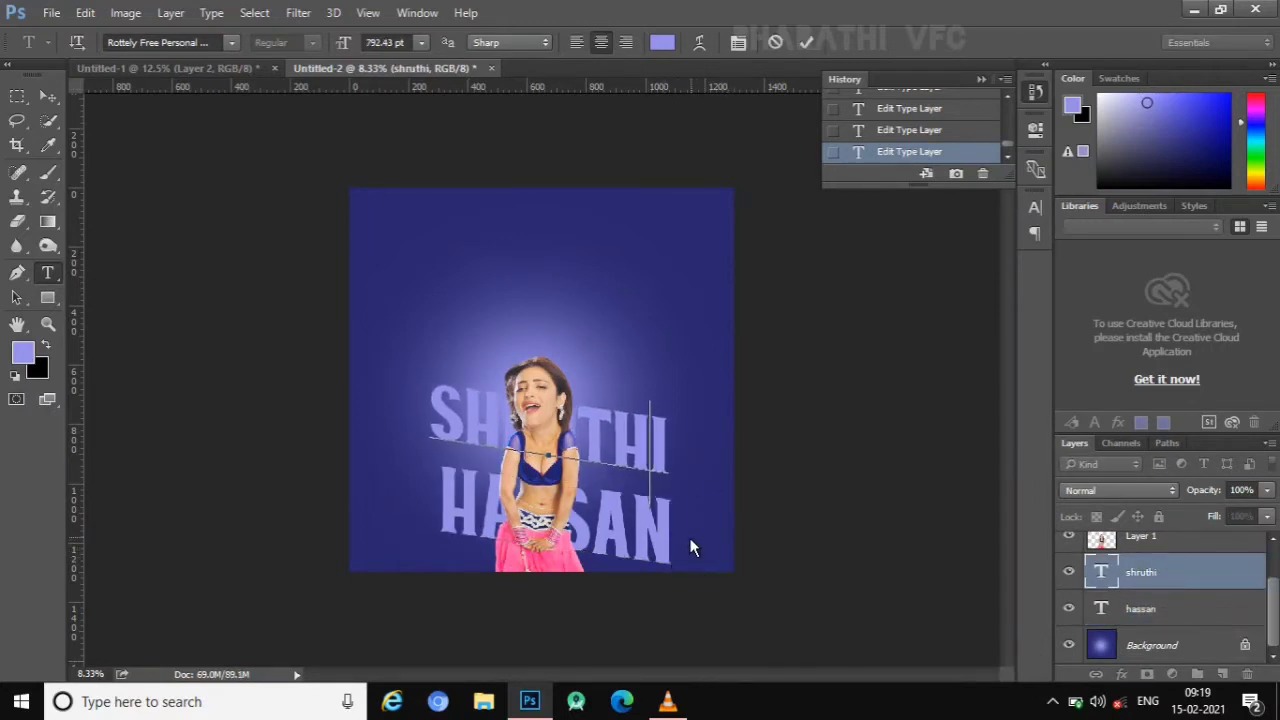
mouse_move(690, 538)
left_mouse_down()
mouse_move(666, 518)
mouse_move(731, 547)
left_mouse_up()
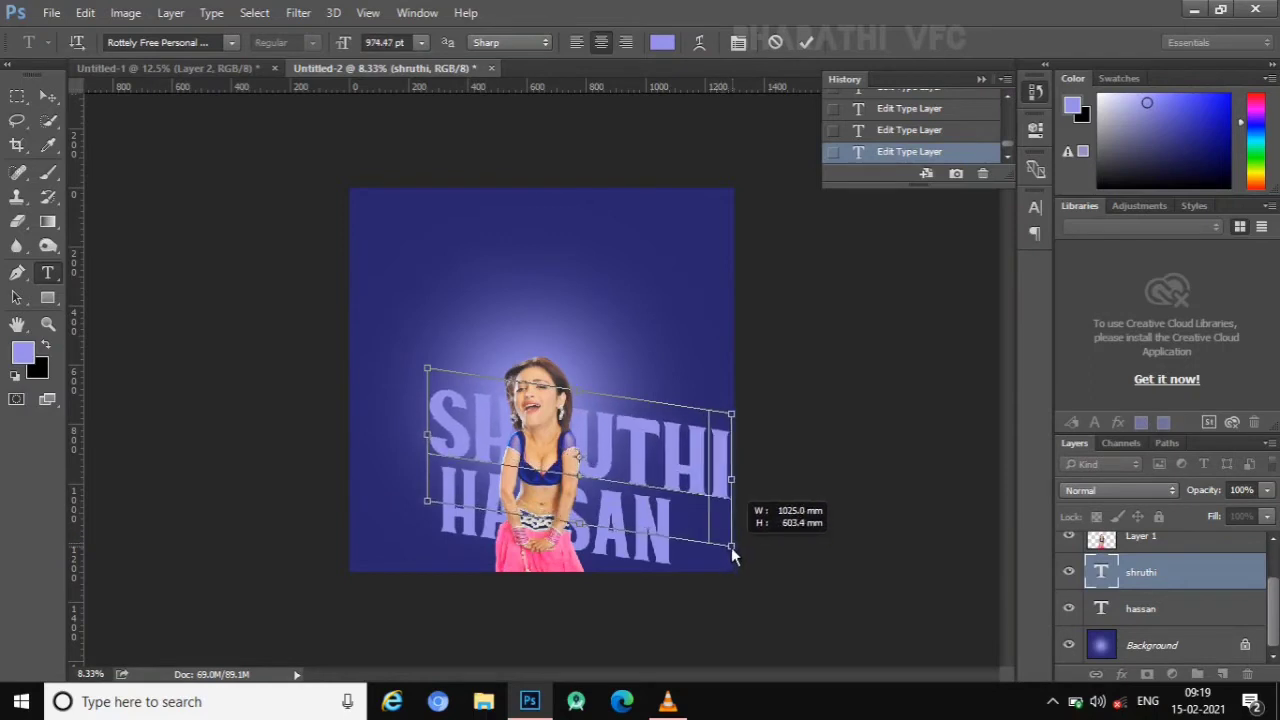
left_click(1127, 607)
left_click(634, 545)
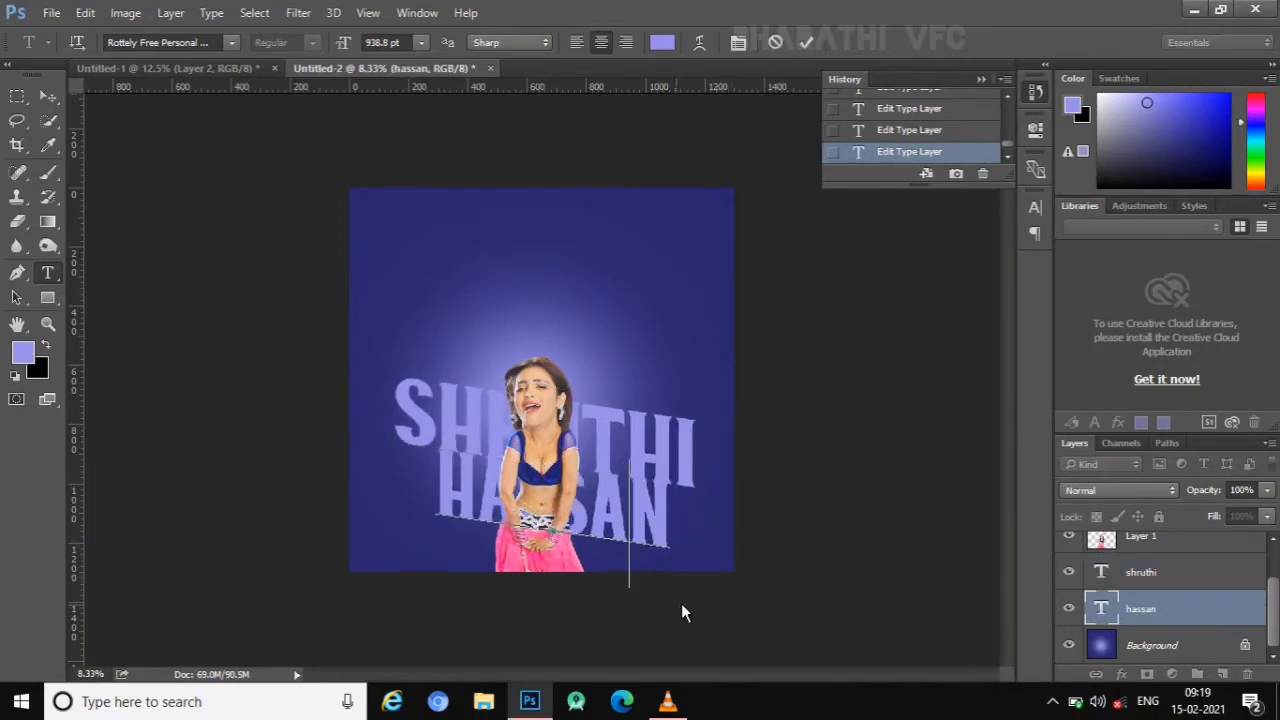
left_click_drag(633, 594, 692, 628)
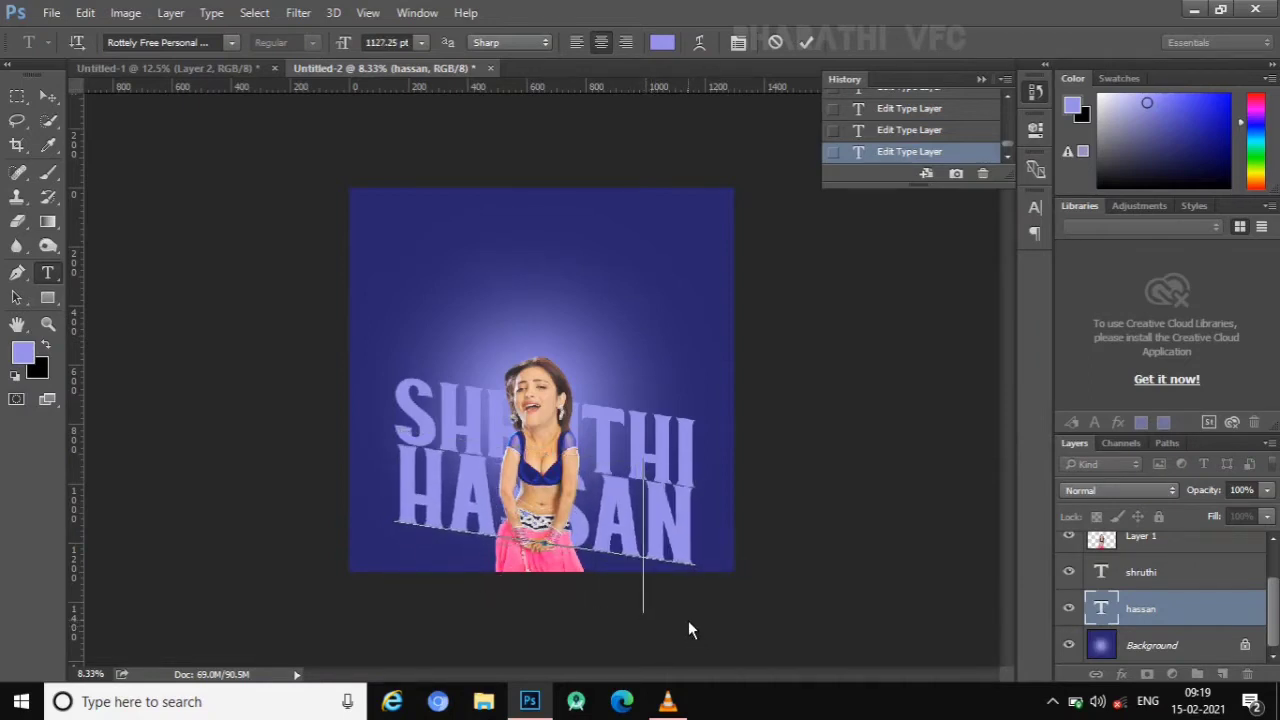
left_click(694, 526)
- Turn both the HASSAN and SHRUTHI text white from the Swatches
left_click_drag(690, 526, 350, 458)
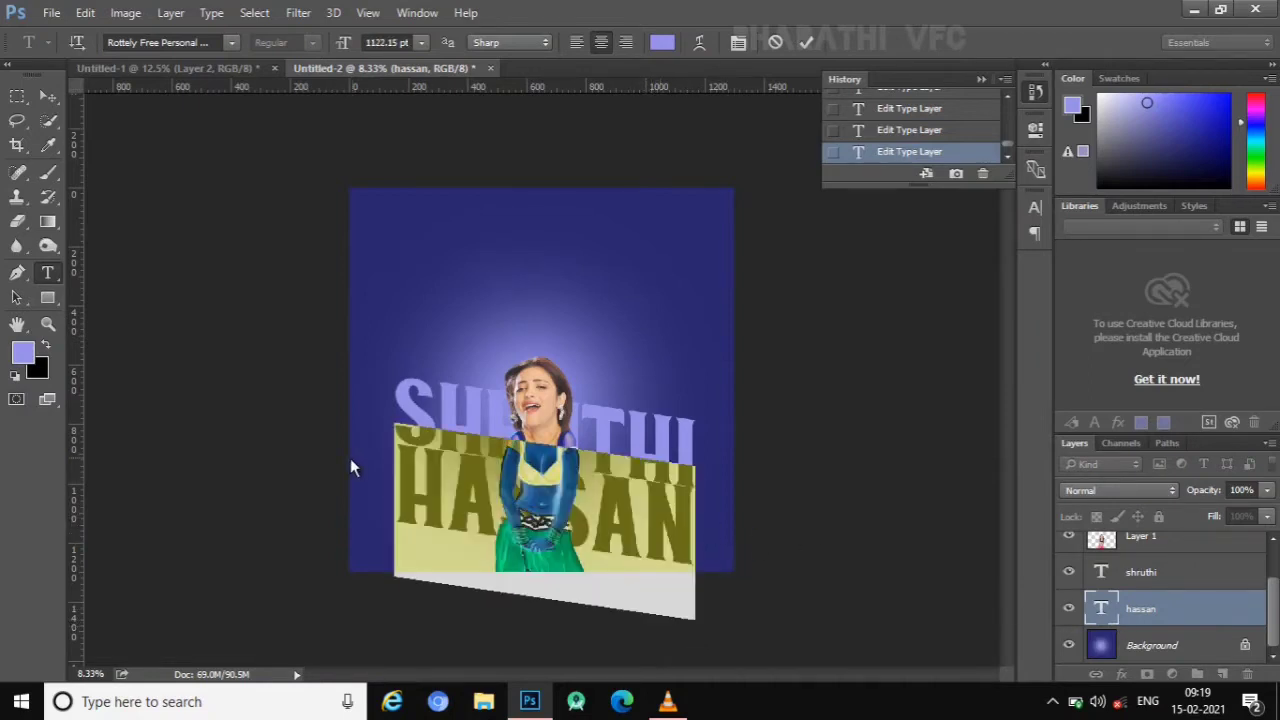
left_click(1120, 78)
left_click(1128, 116)
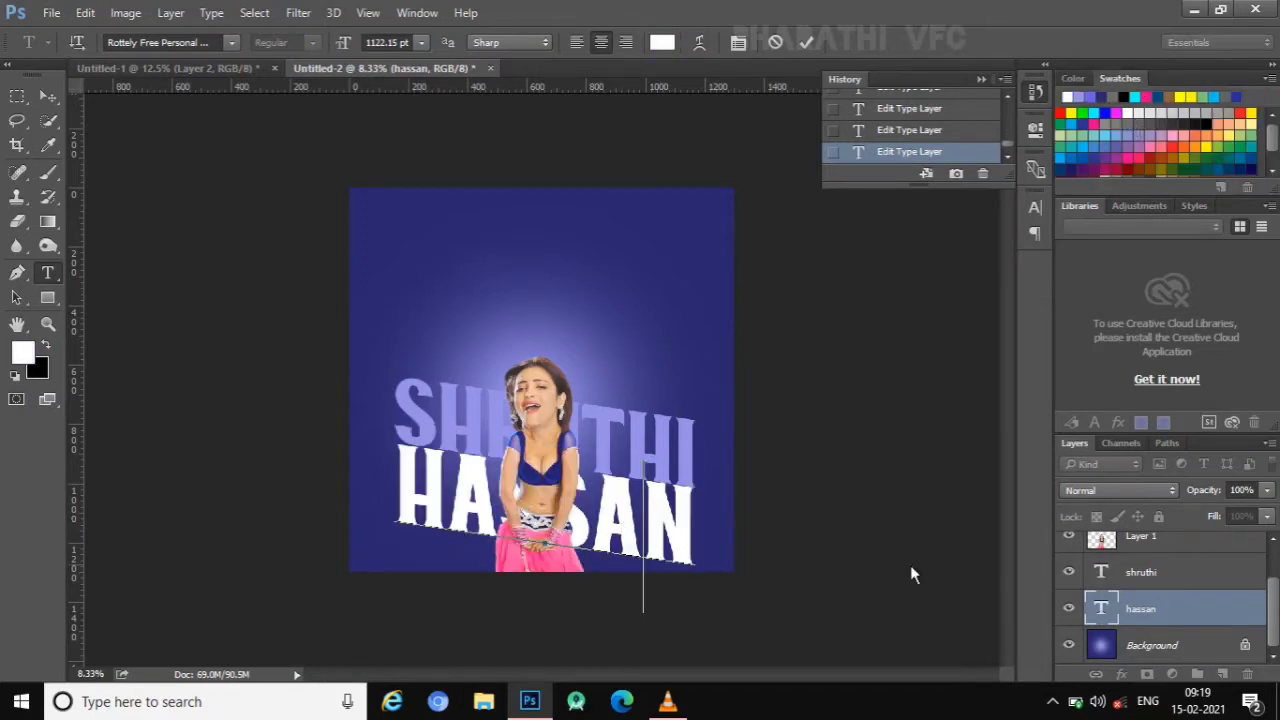
left_click(1153, 573)
double_click(692, 465)
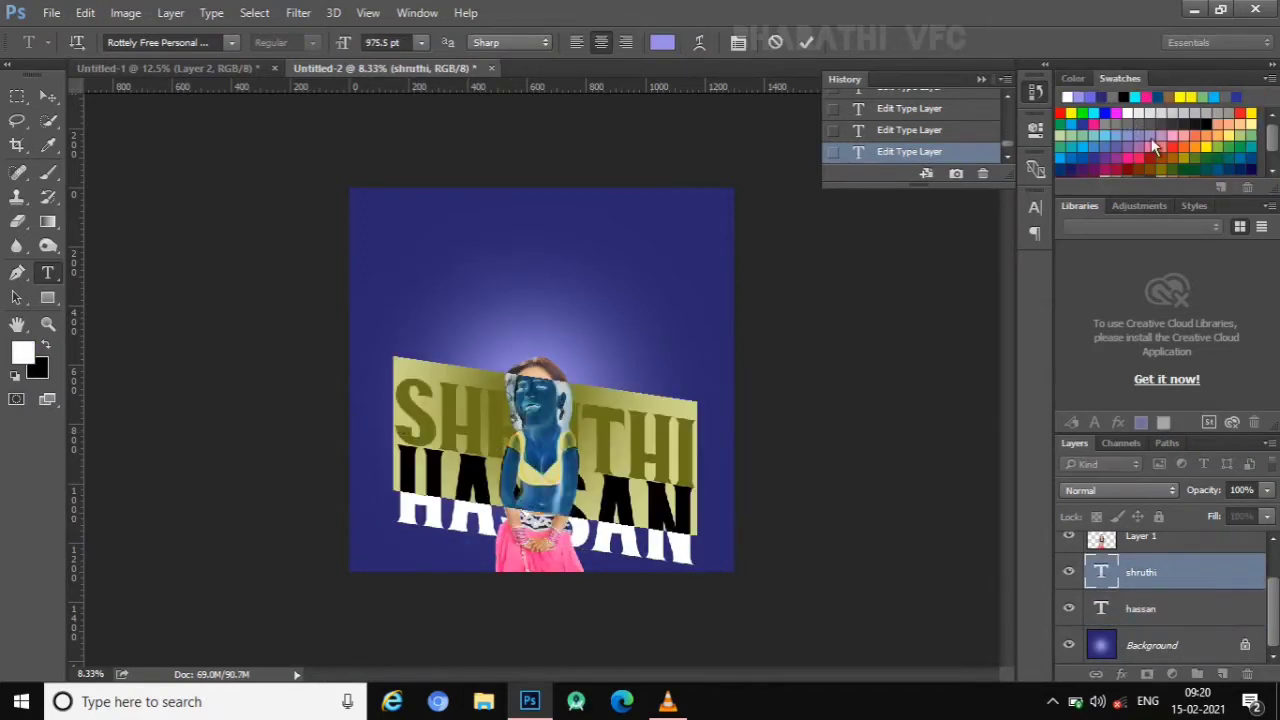
key("ctrl+h")
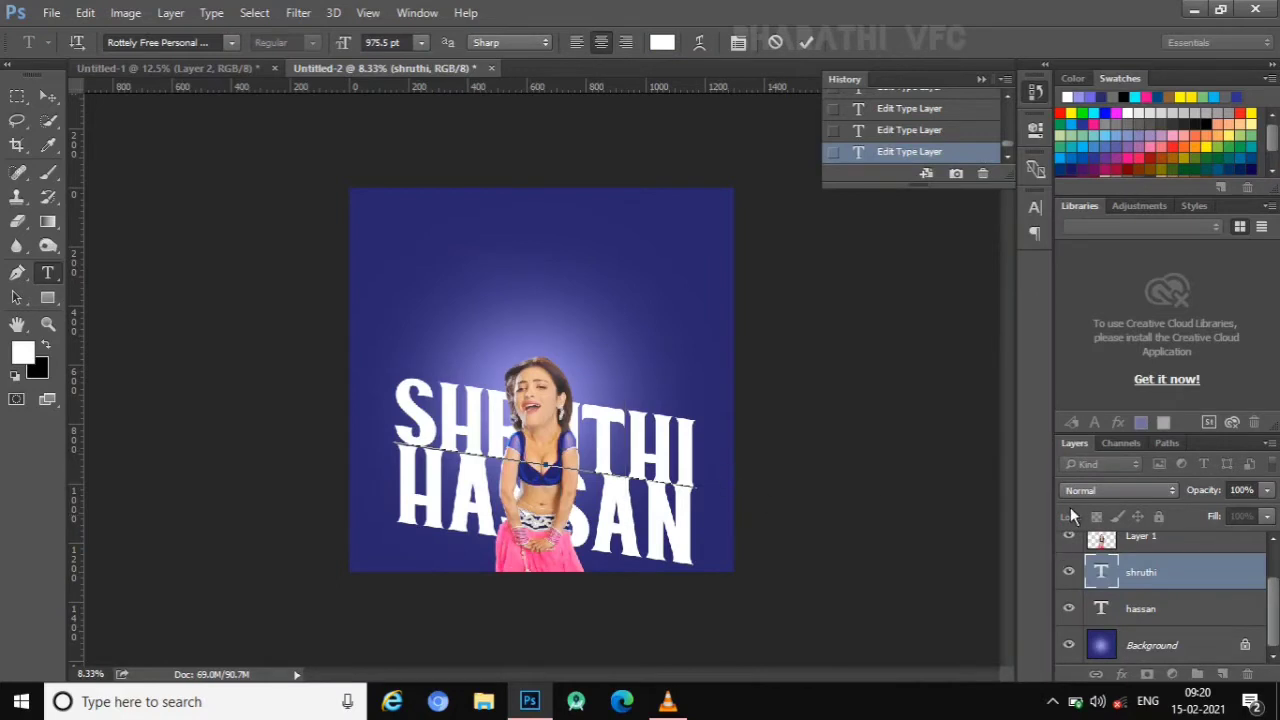
- Set both the SHRUTHI and HASSAN text layers to Overlay blending
left_click(1089, 490)
left_click(1075, 228)
key("Up")
key("Up")
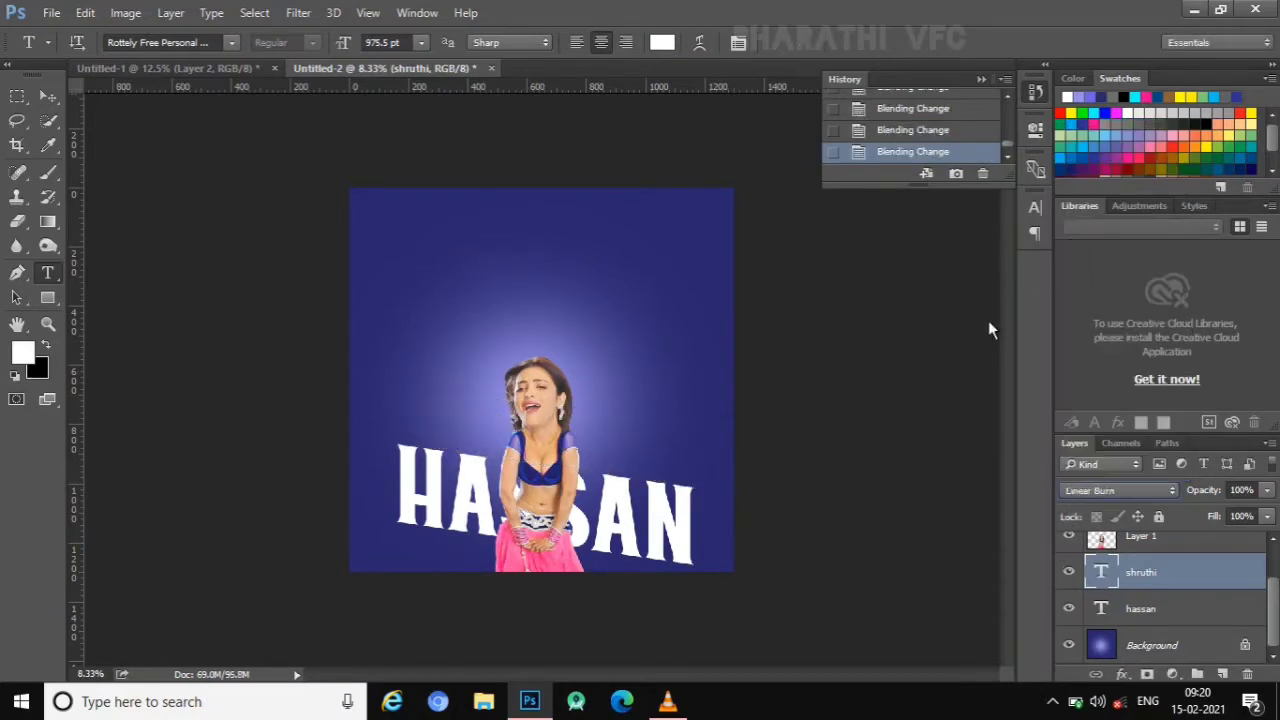
key("Up")
left_click(1119, 490)
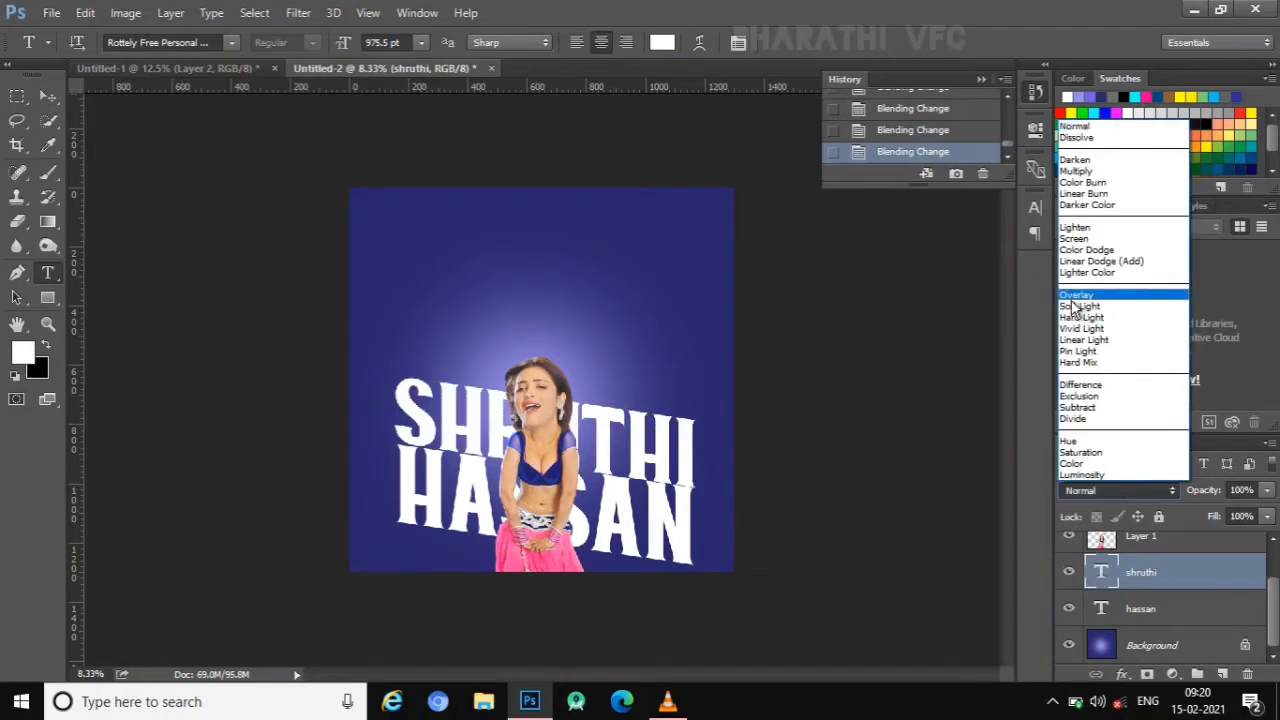
left_click(1071, 300)
left_click(1125, 609)
left_click(1100, 490)
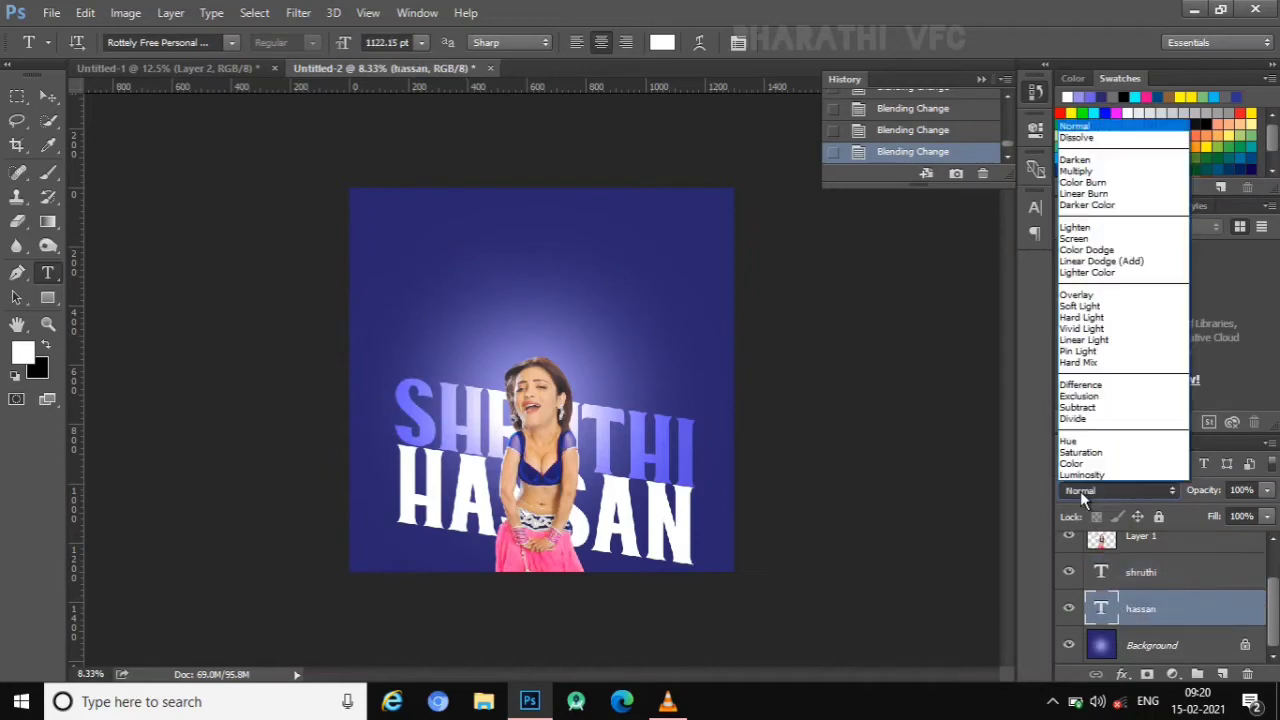
left_click(1073, 296)
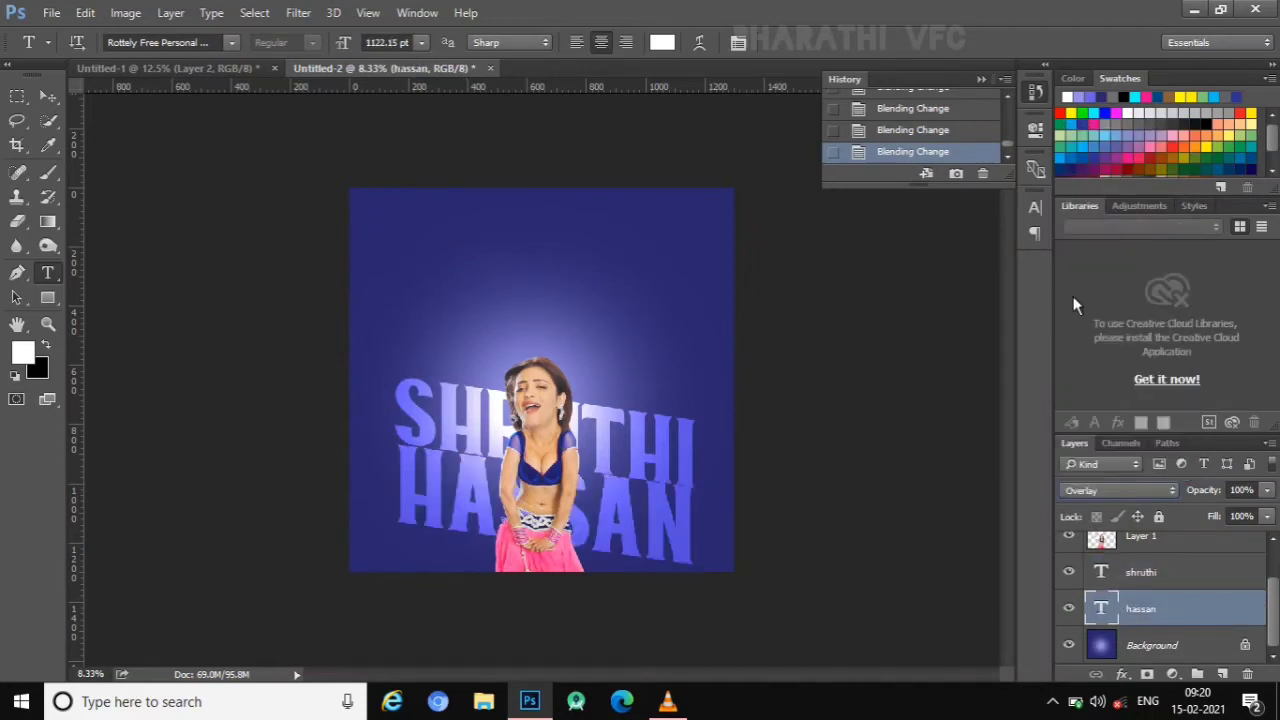
left_click(638, 494)
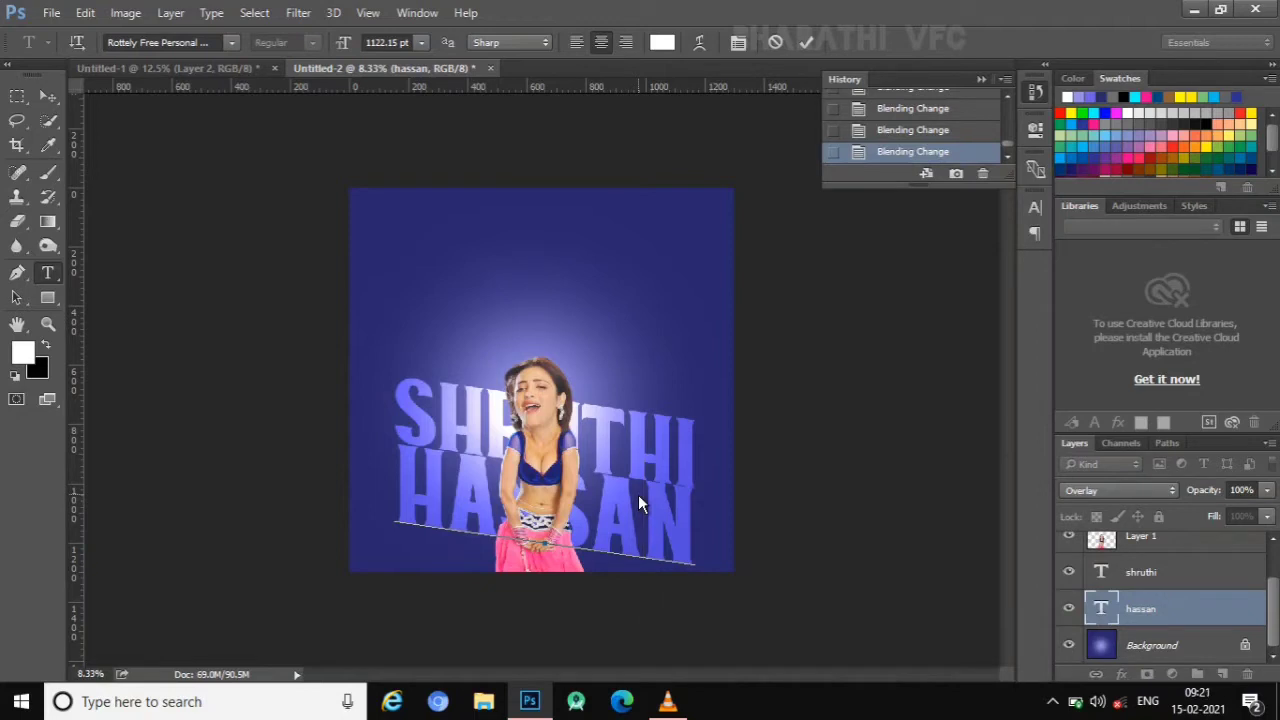
- Enlarge SHRUTI to about 1089 pt and move it up, with HASSAN directly beneath
left_click(1105, 577)
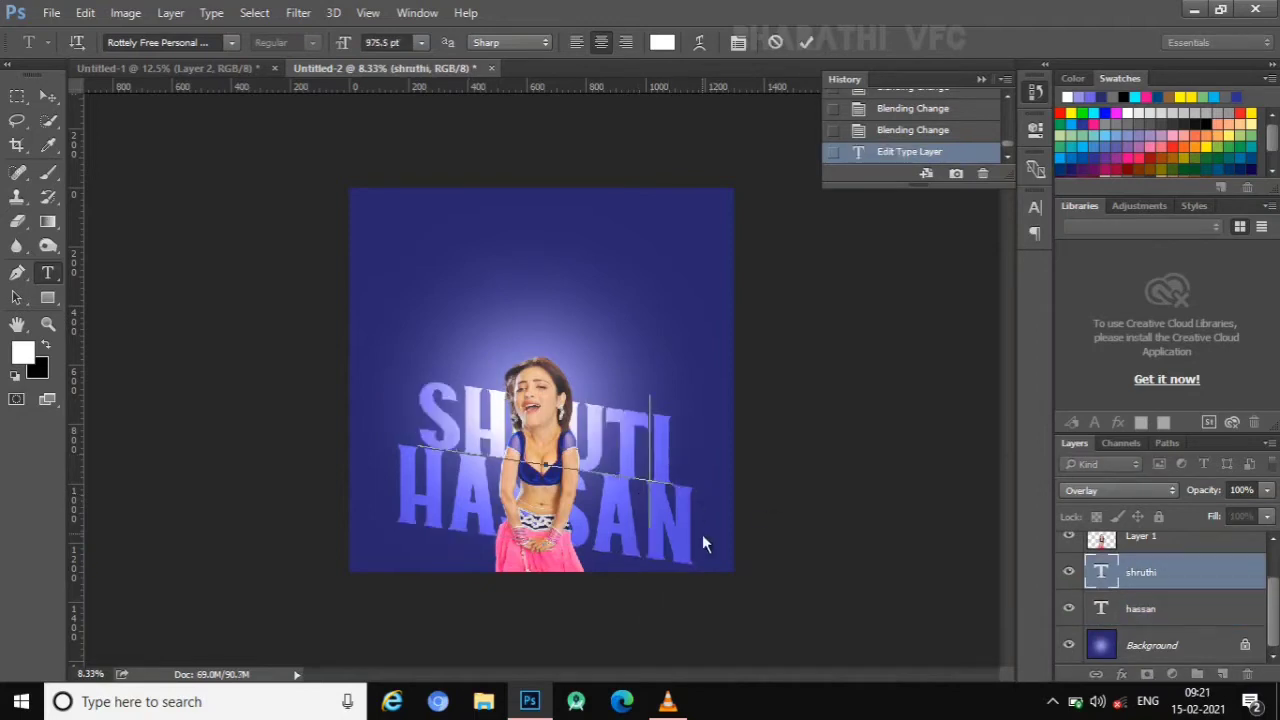
left_click_drag(702, 534, 712, 556)
left_click(730, 592)
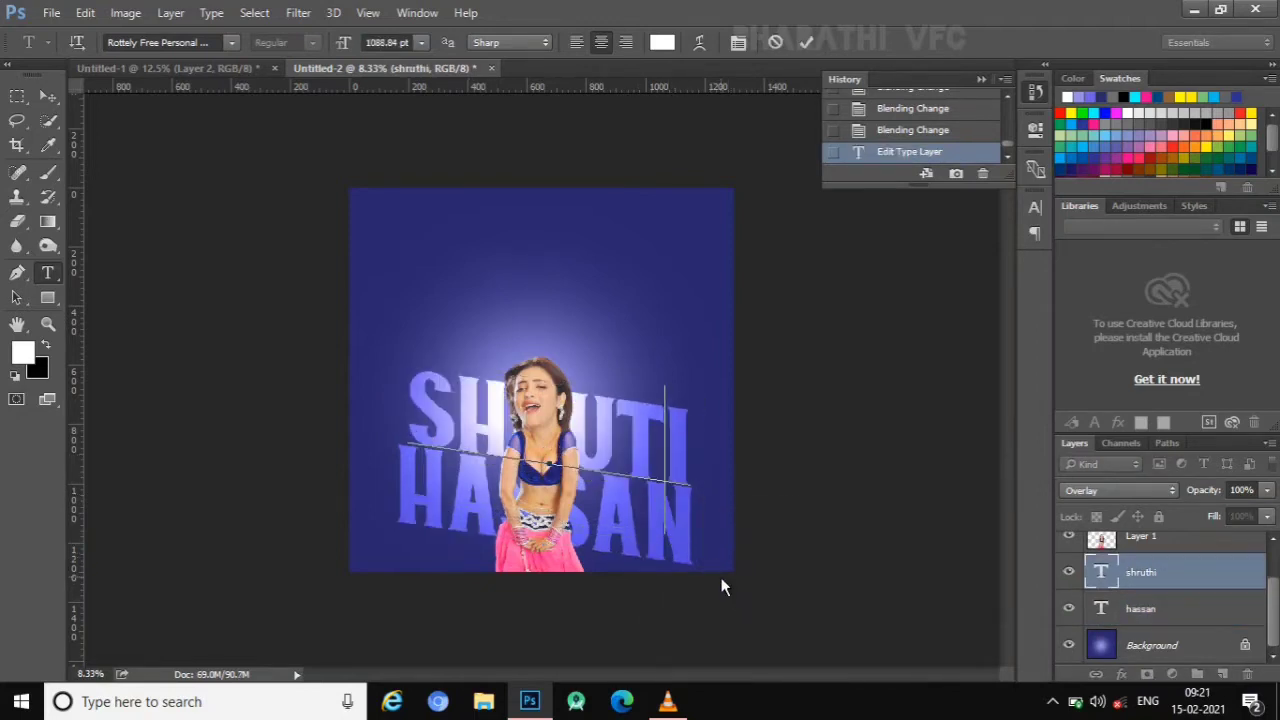
left_click(1166, 614)
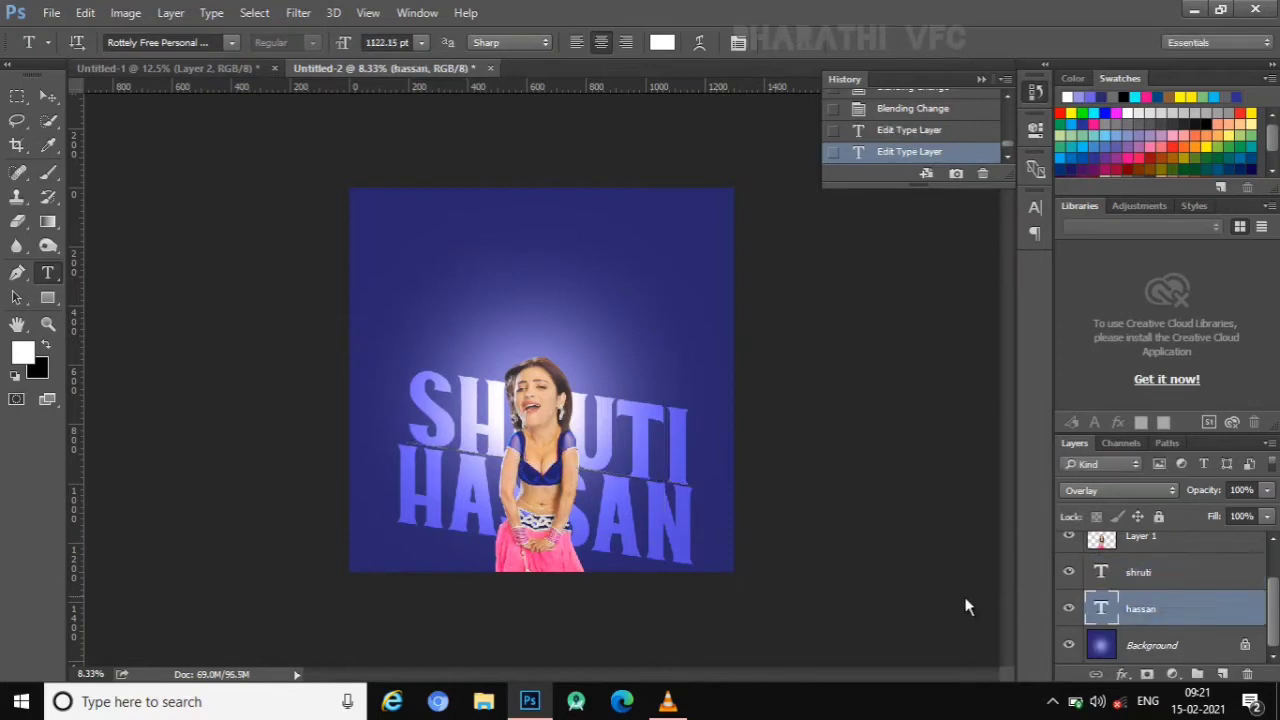
left_click(667, 462)
left_click_drag(706, 566, 705, 500)
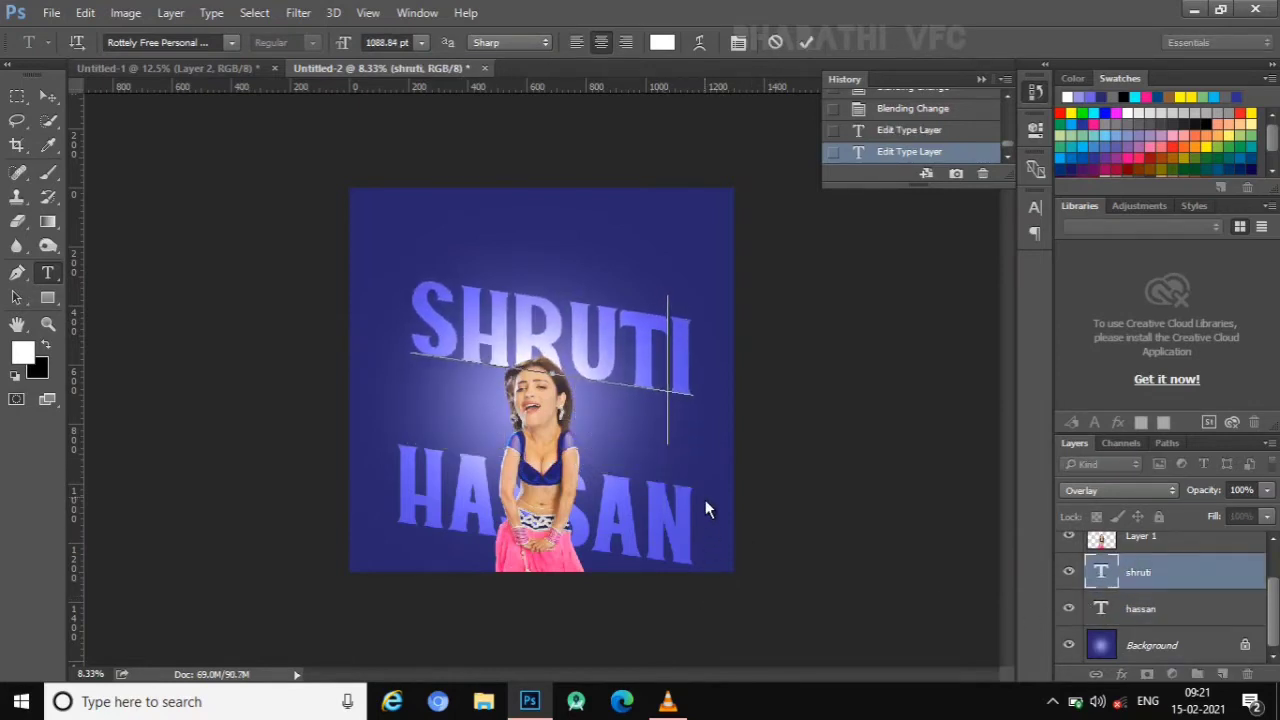
left_click(1156, 607)
left_click(690, 555)
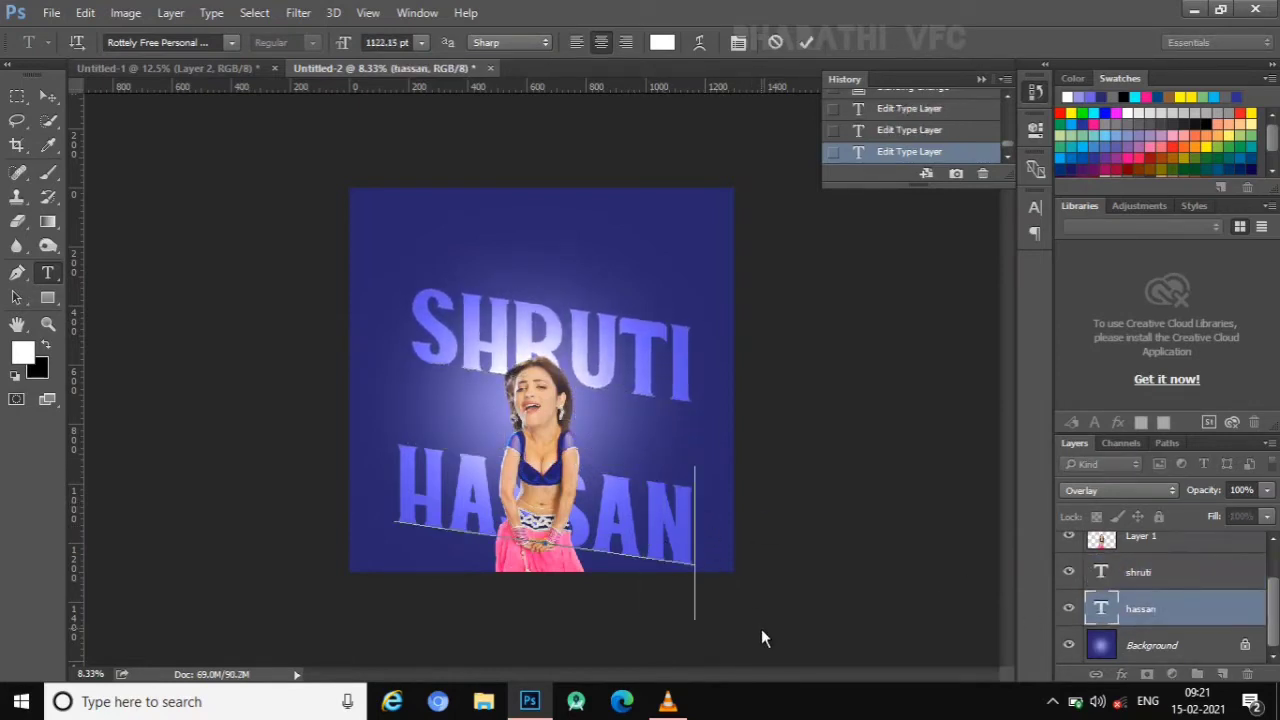
left_click_drag(717, 650, 718, 567)
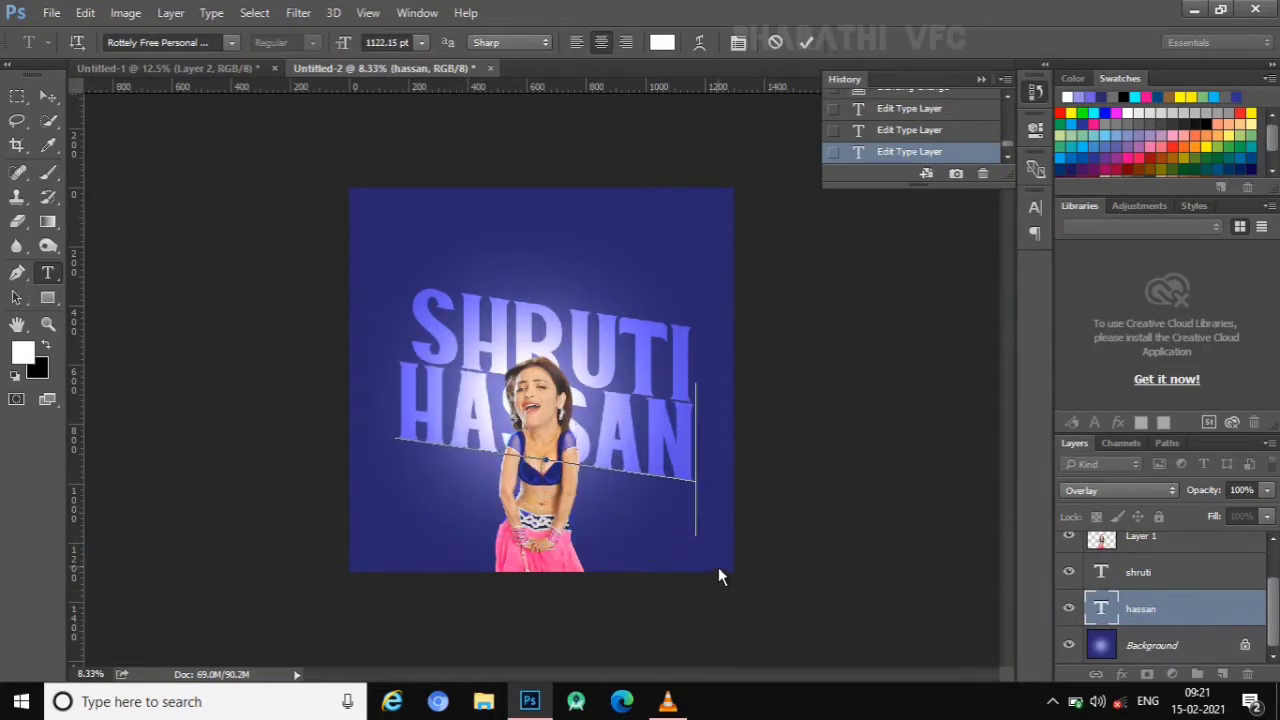
- Skew HASSAN sideways and enlarge it, restoring that slanted state from History
key("ctrl")
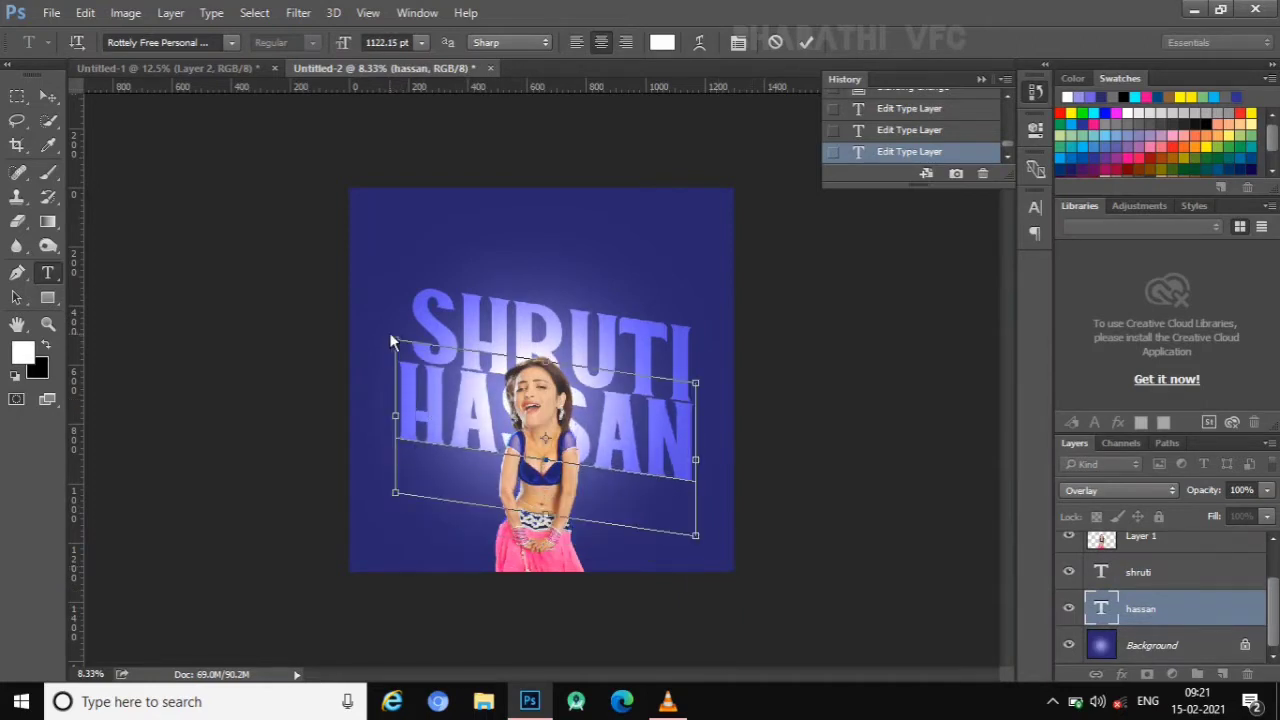
left_click_drag(392, 338, 461, 344)
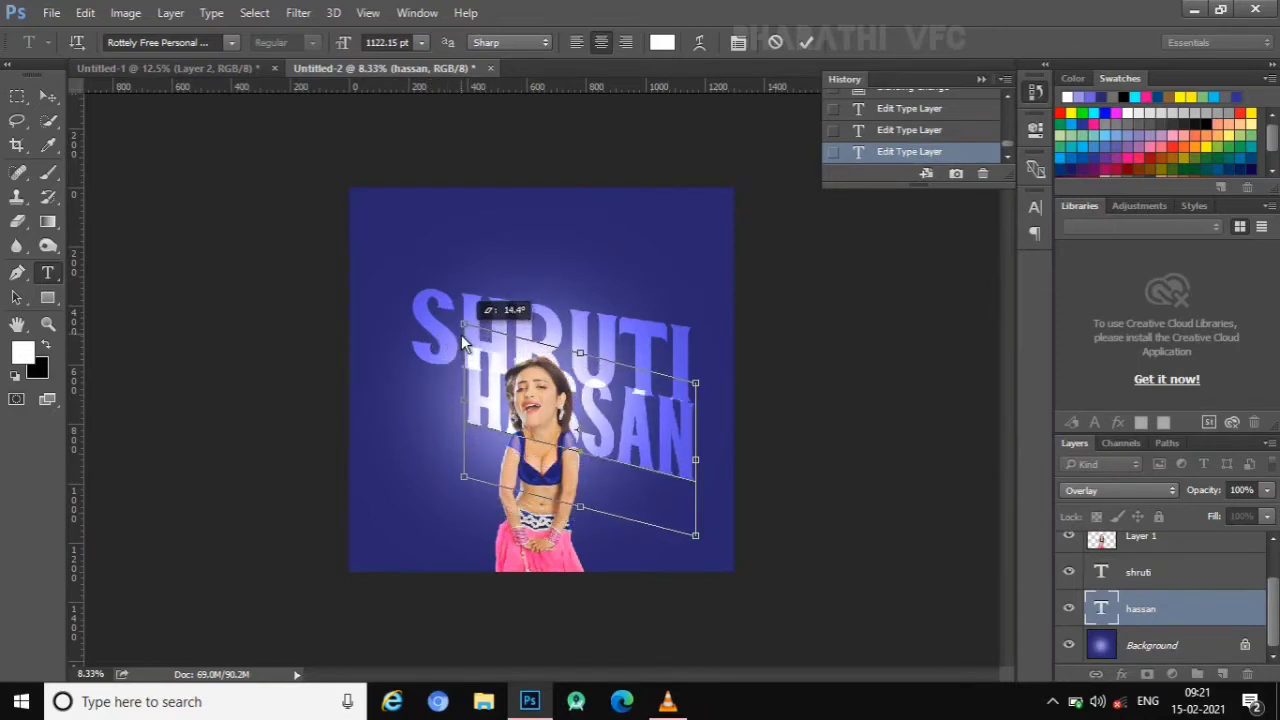
left_click_drag(460, 341, 474, 349)
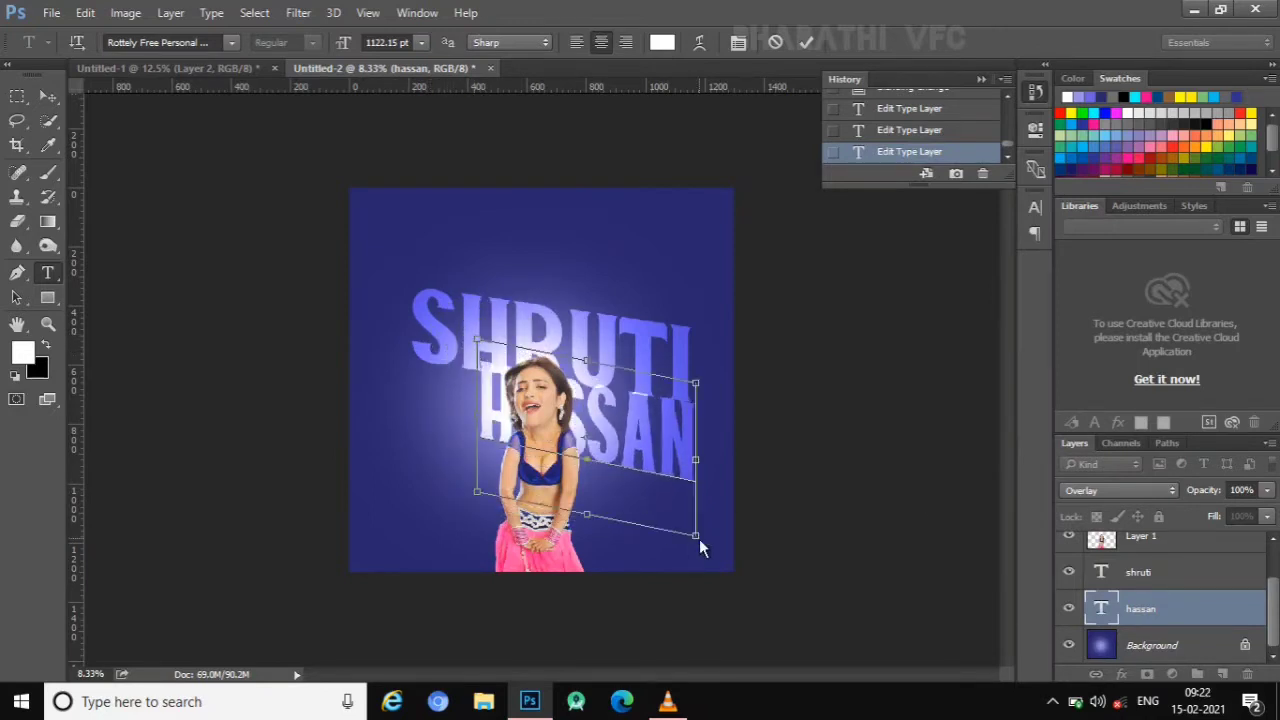
mouse_move(697, 537)
left_mouse_down()
mouse_move(705, 580)
mouse_move(706, 530)
left_mouse_up()
key("Return")
left_click(920, 130)
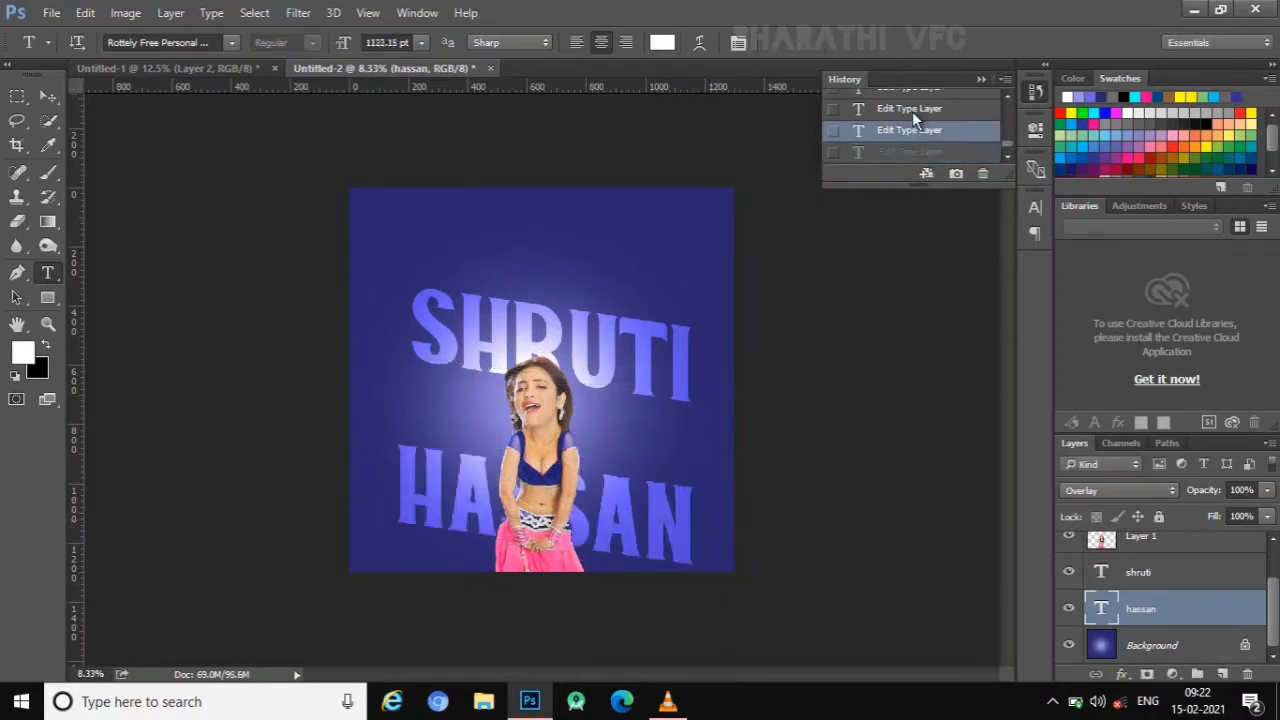
left_click(907, 152)
- Skew the SHRUTI text to match the HASSAN slant
left_click(1138, 571)
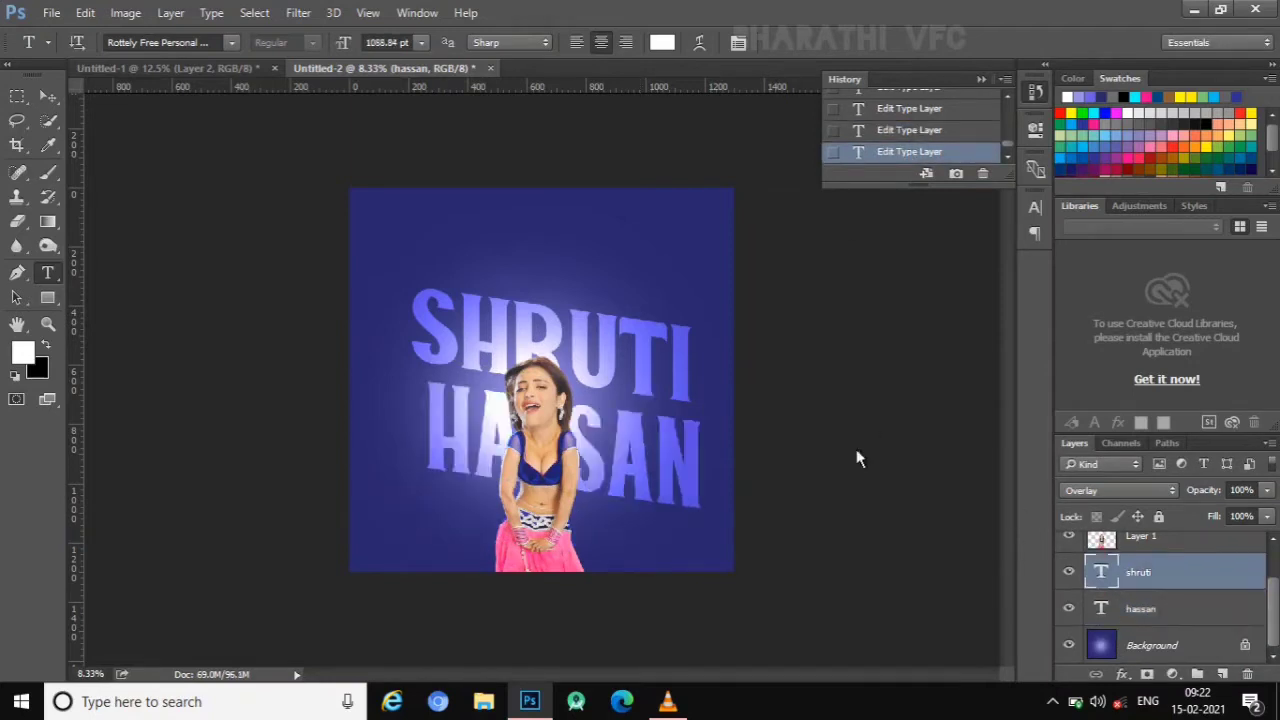
key("ctrl+t")
mouse_move(415, 365)
left_mouse_down()
mouse_move(460, 332)
mouse_move(444, 350)
left_mouse_up()
key("Return")
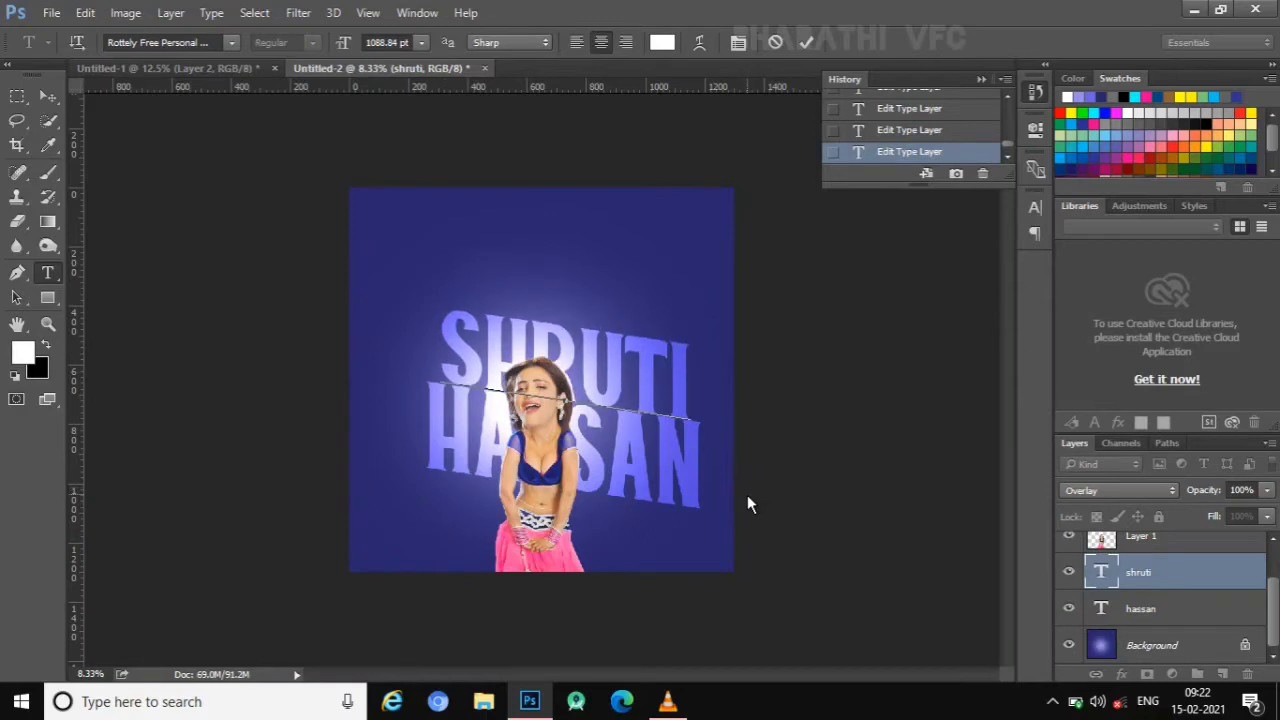
left_click(1140, 606)
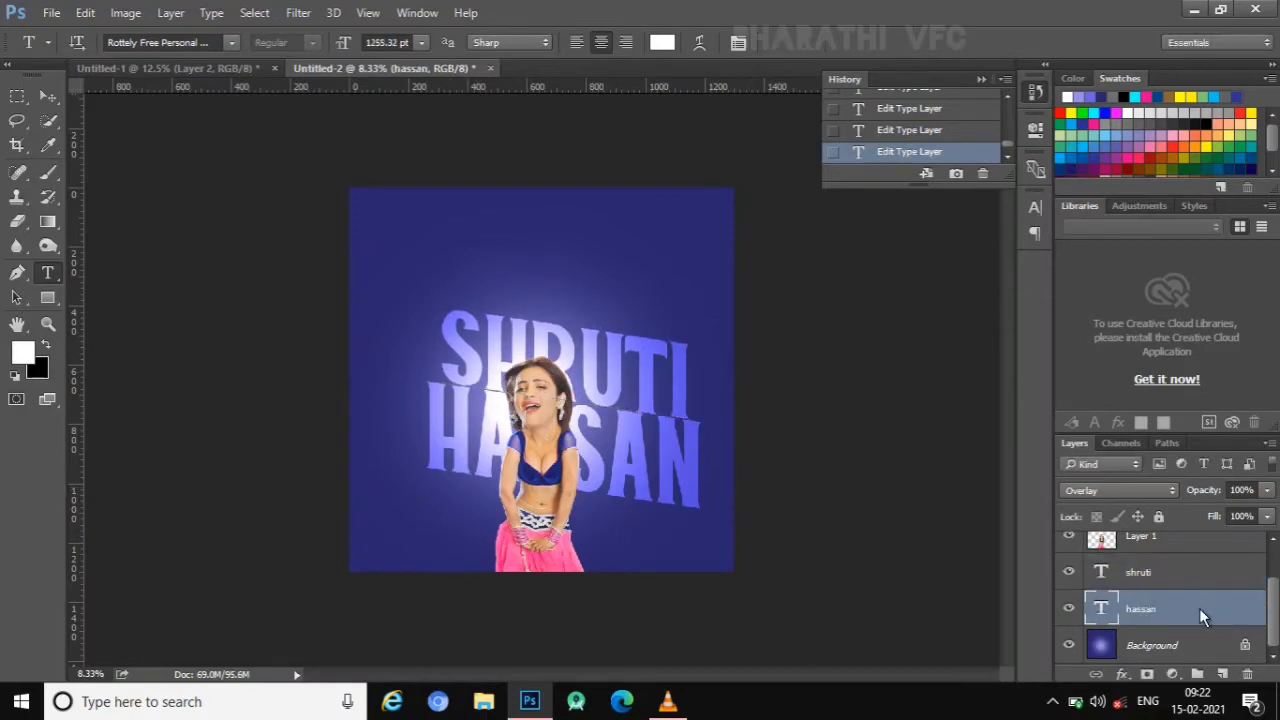
- Duplicate HASSAN and rotate the copy upside down below the title, tilted to mirror it
key("ctrl+j")
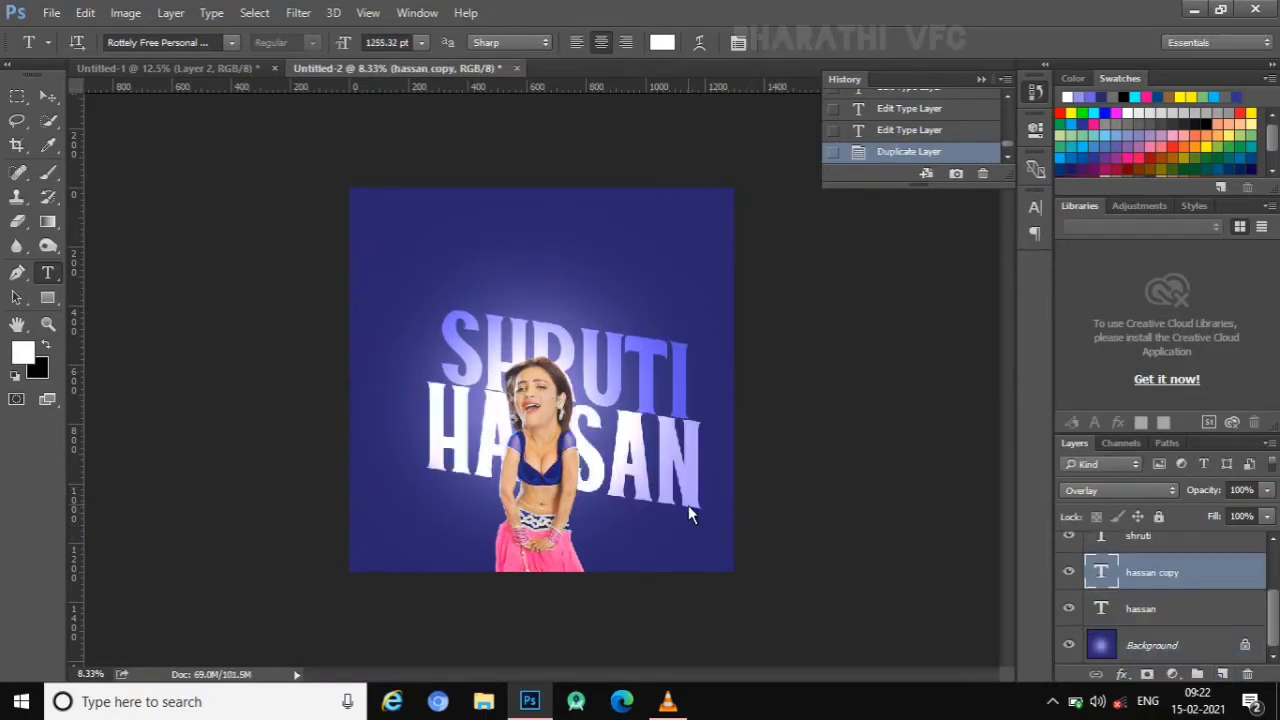
key("ctrl+minus")
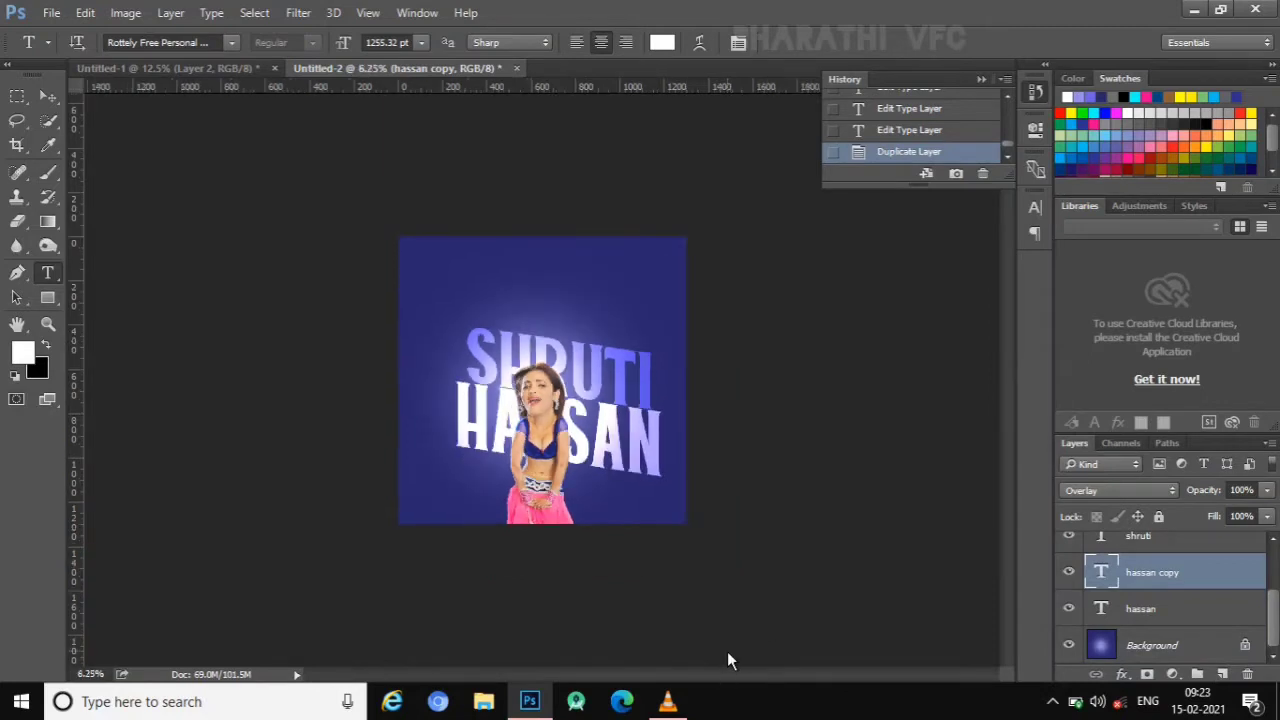
left_click(612, 459)
key("Return")
key("ctrl+t")
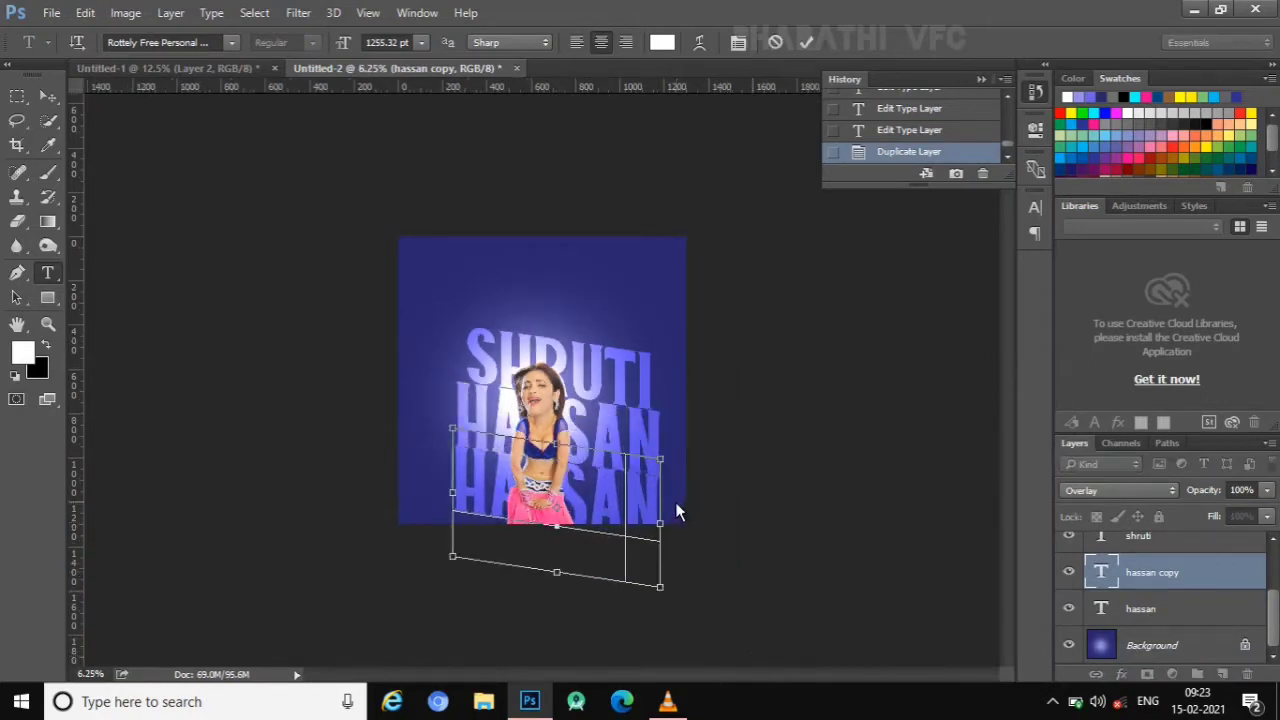
left_click_drag(673, 451, 433, 585)
key("Return")
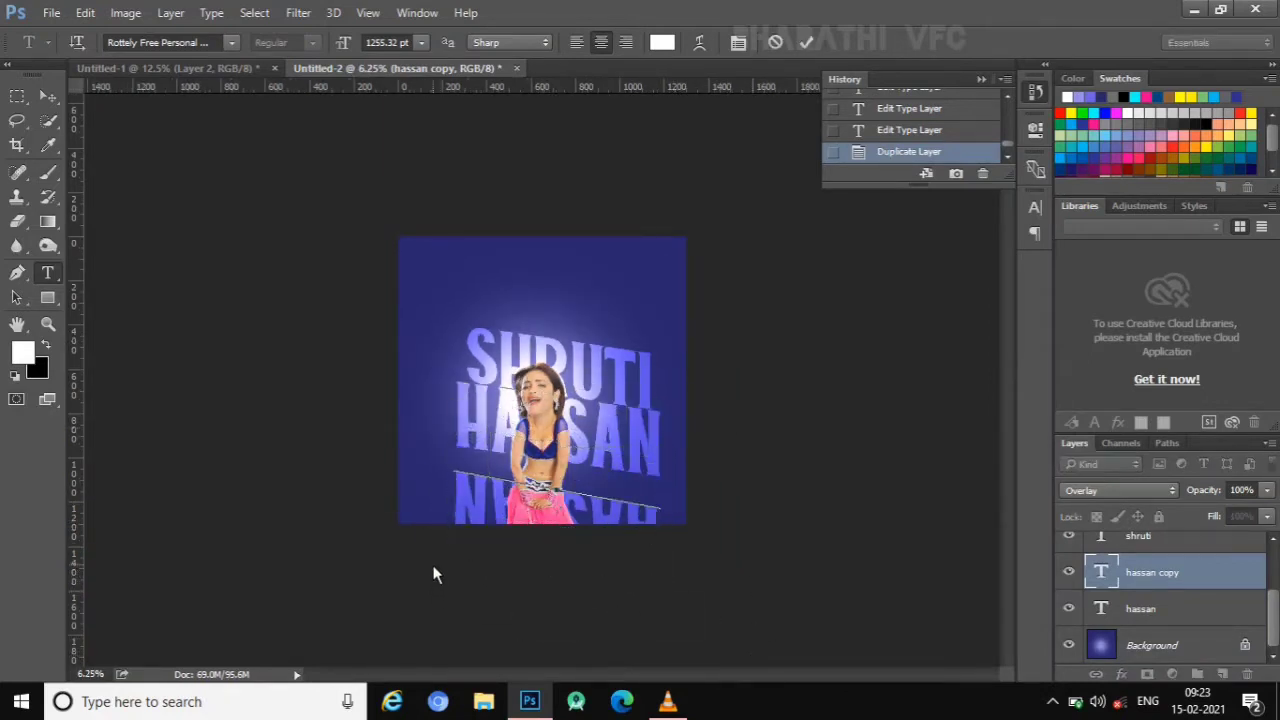
key("ctrl+t")
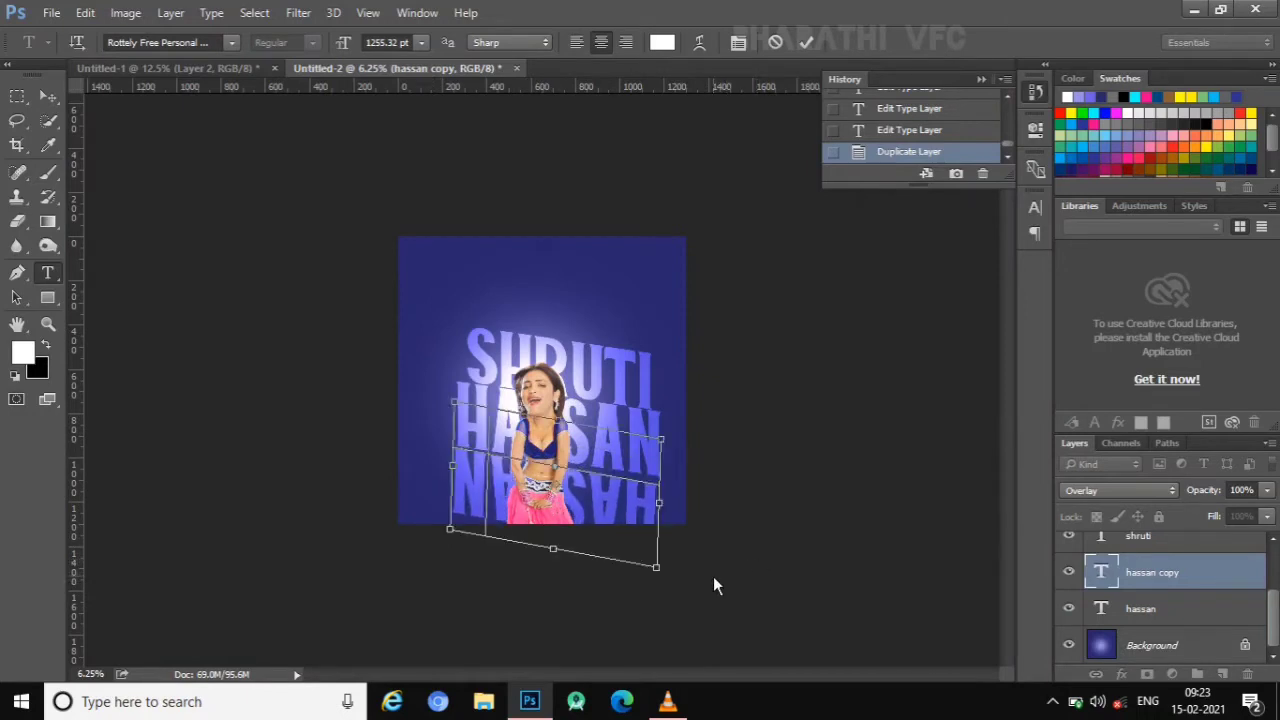
left_click_drag(713, 576, 713, 569)
key("Return")
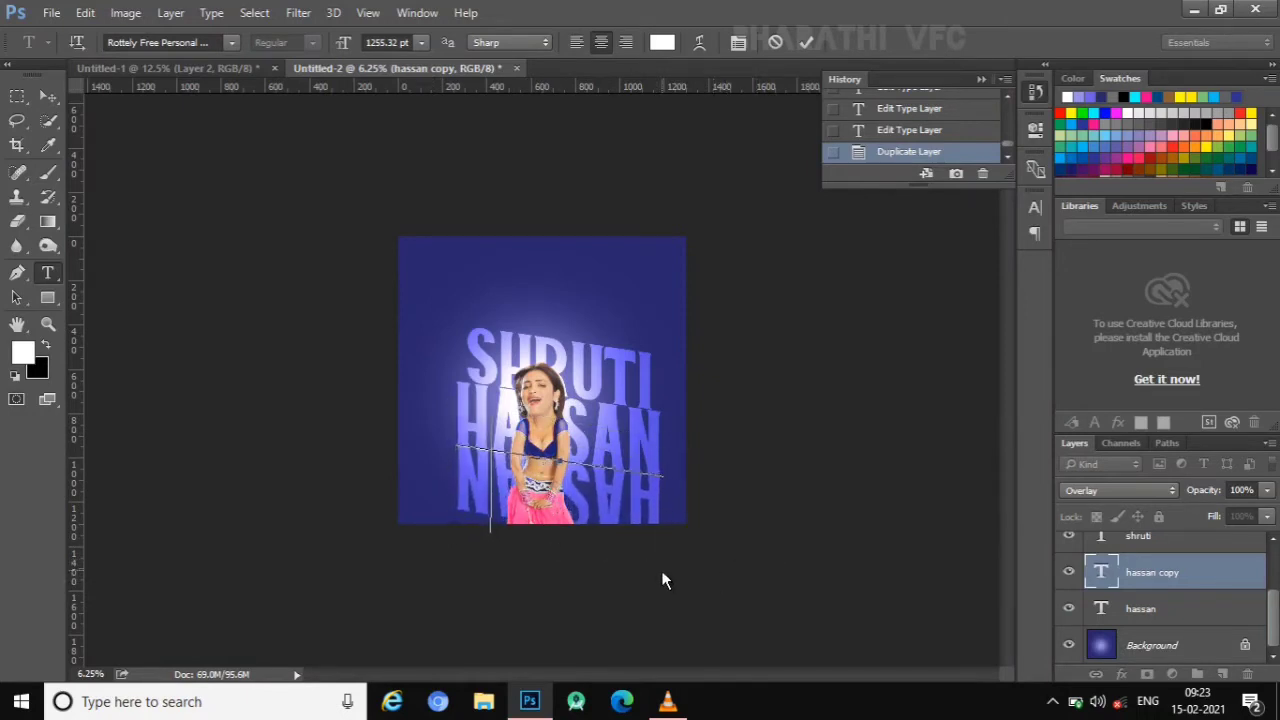
- Give the reflection Normal blending, 64% fill and 30% opacity
left_click(1083, 490)
left_click(1078, 127)
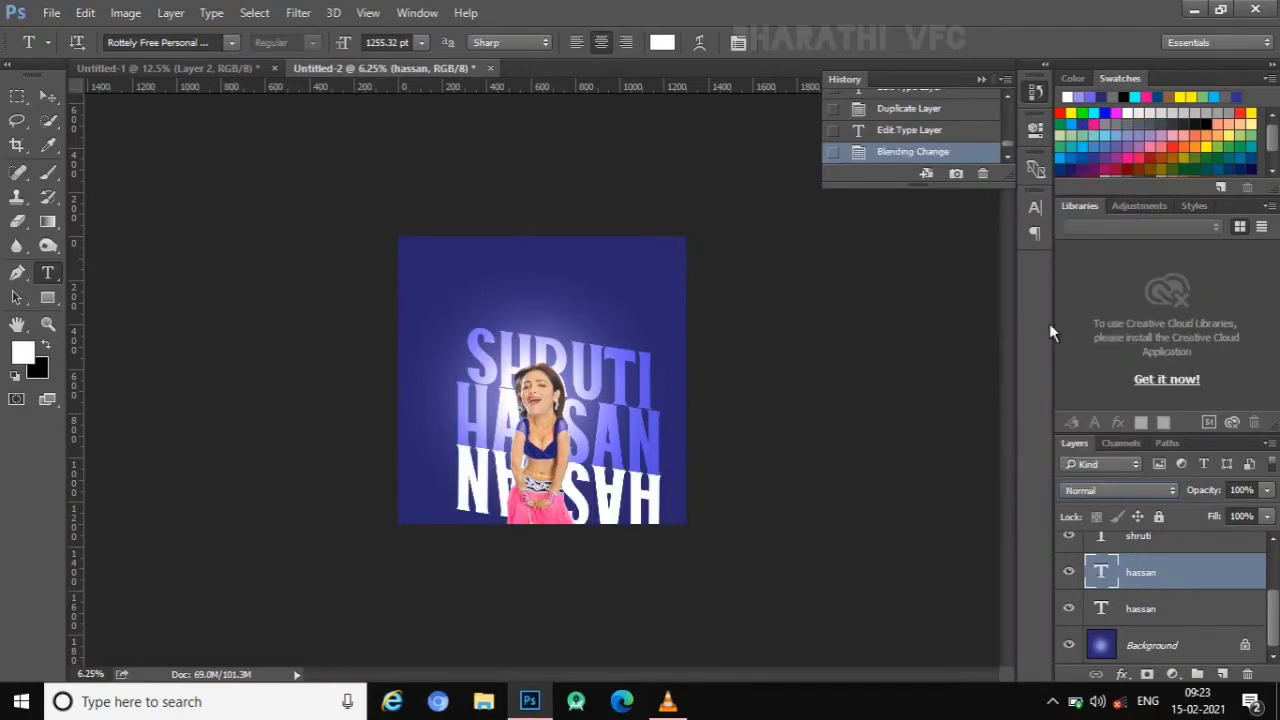
left_click_drag(1267, 516, 1232, 538)
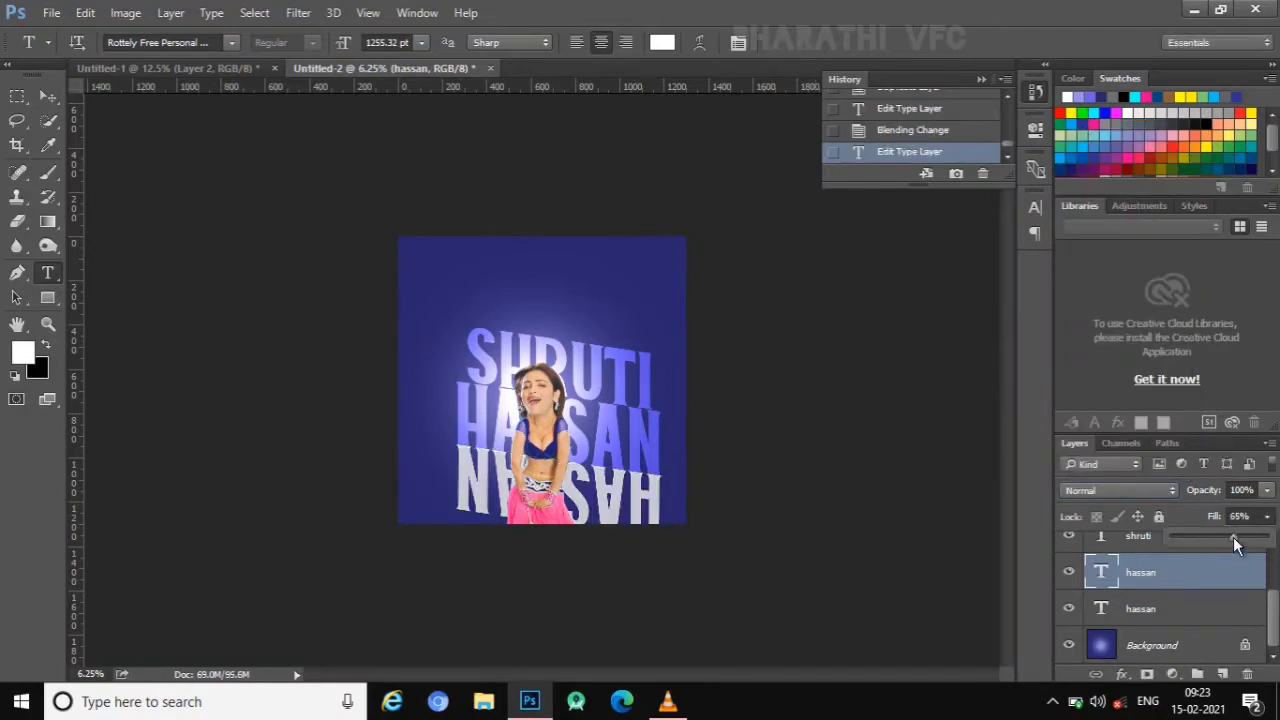
left_click_drag(1266, 491, 1190, 520)
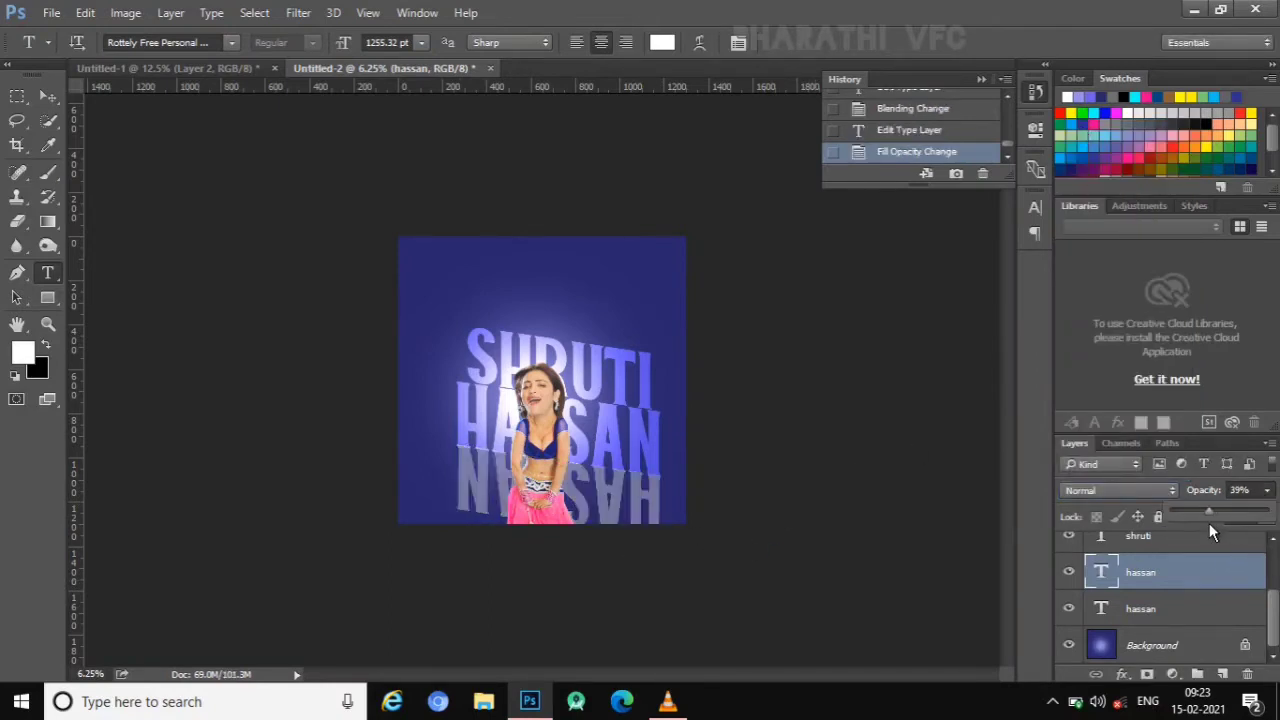
key("ctrl+plus")
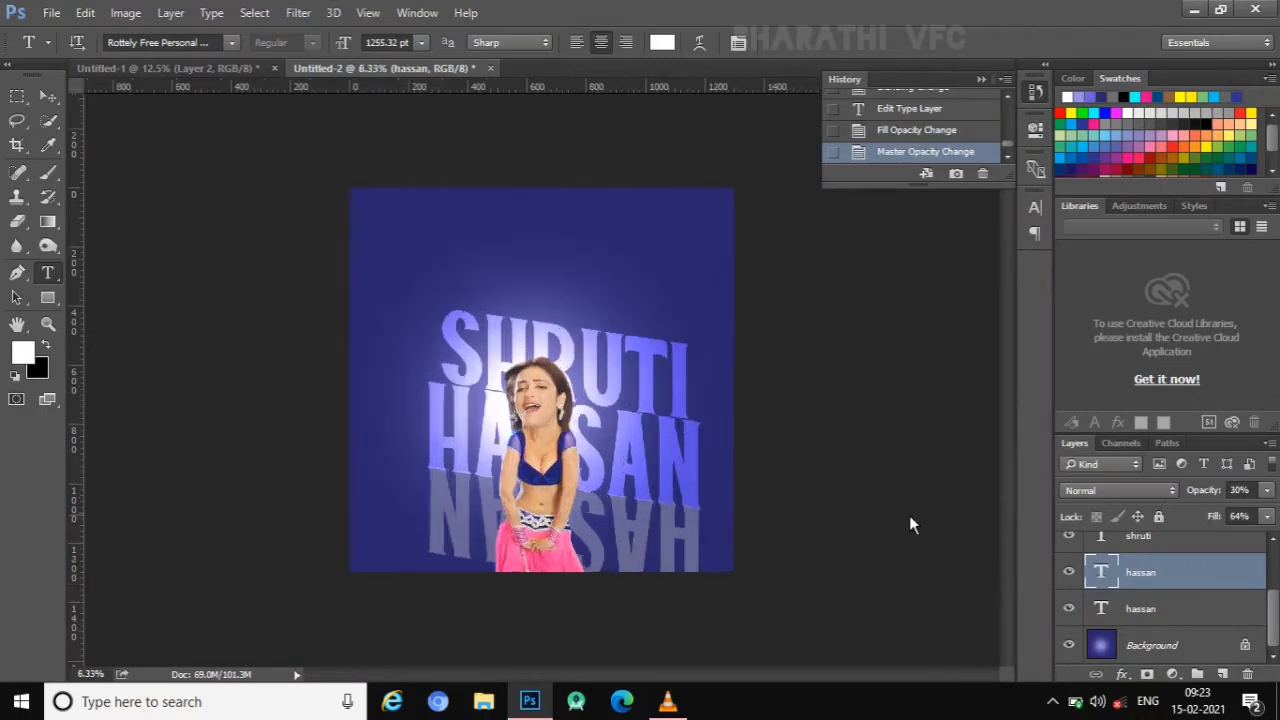
key("ctrl+plus")
left_click(810, 545)
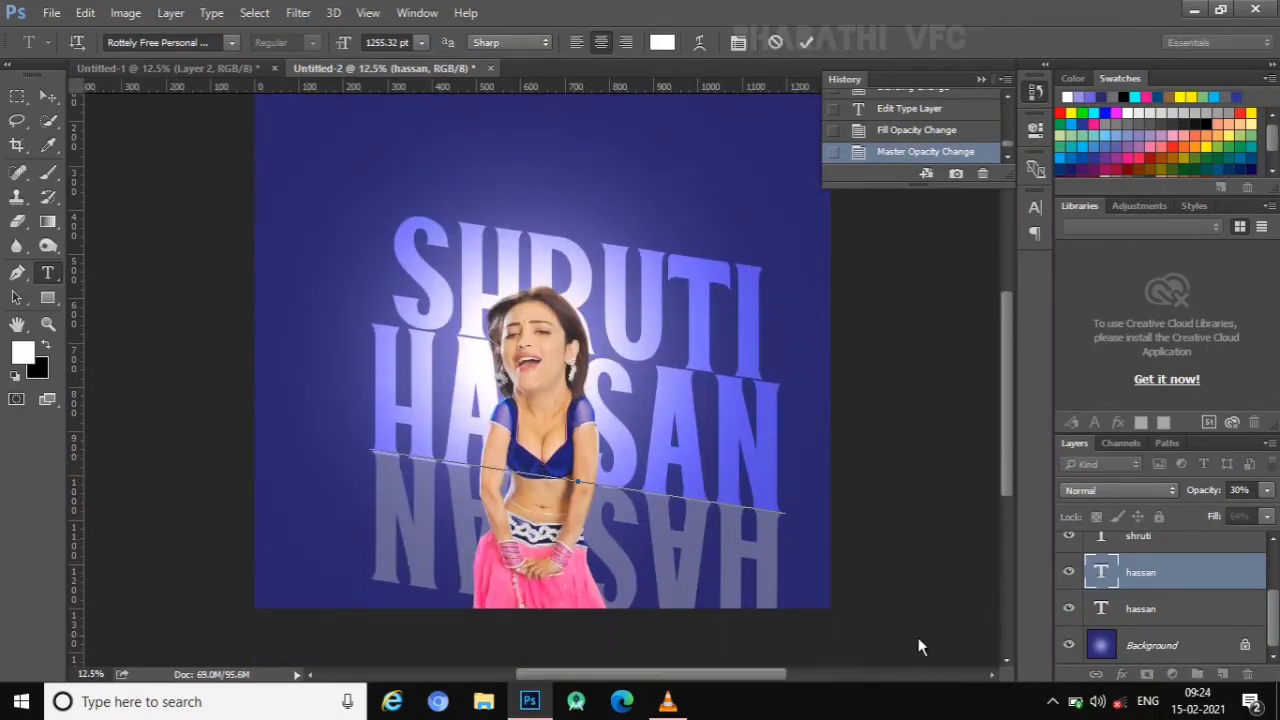
scroll(917, 641, "down", 3)
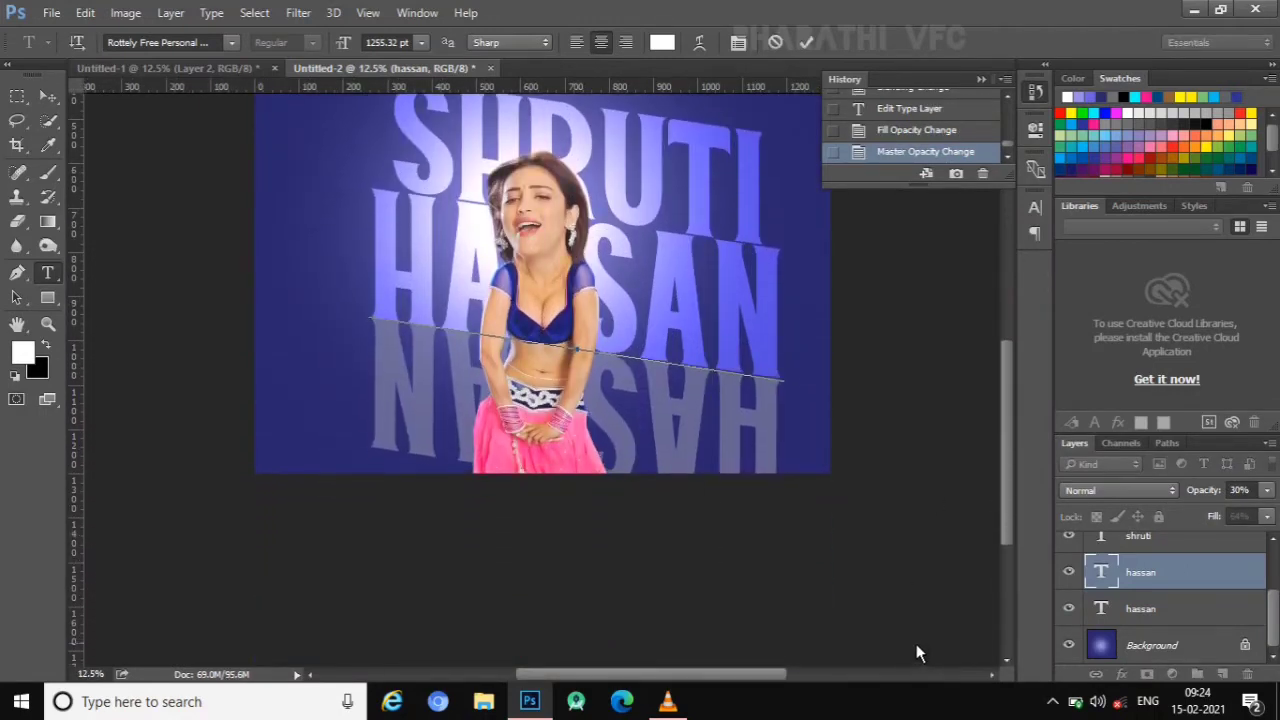
- Select the original hassan layer and zoom in on the face
left_click(1126, 606)
scroll(924, 538, "up", 2)
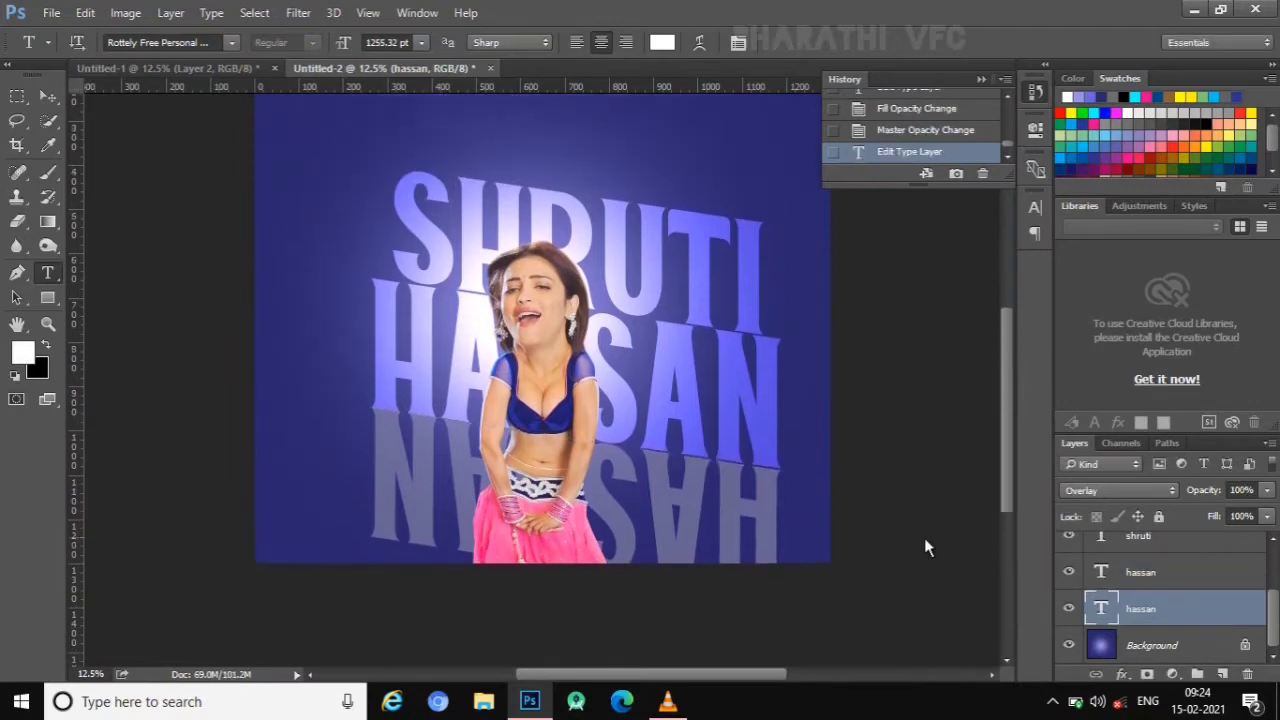
key("ctrl+minus")
key("ctrl+plus")
key("ctrl+plus")
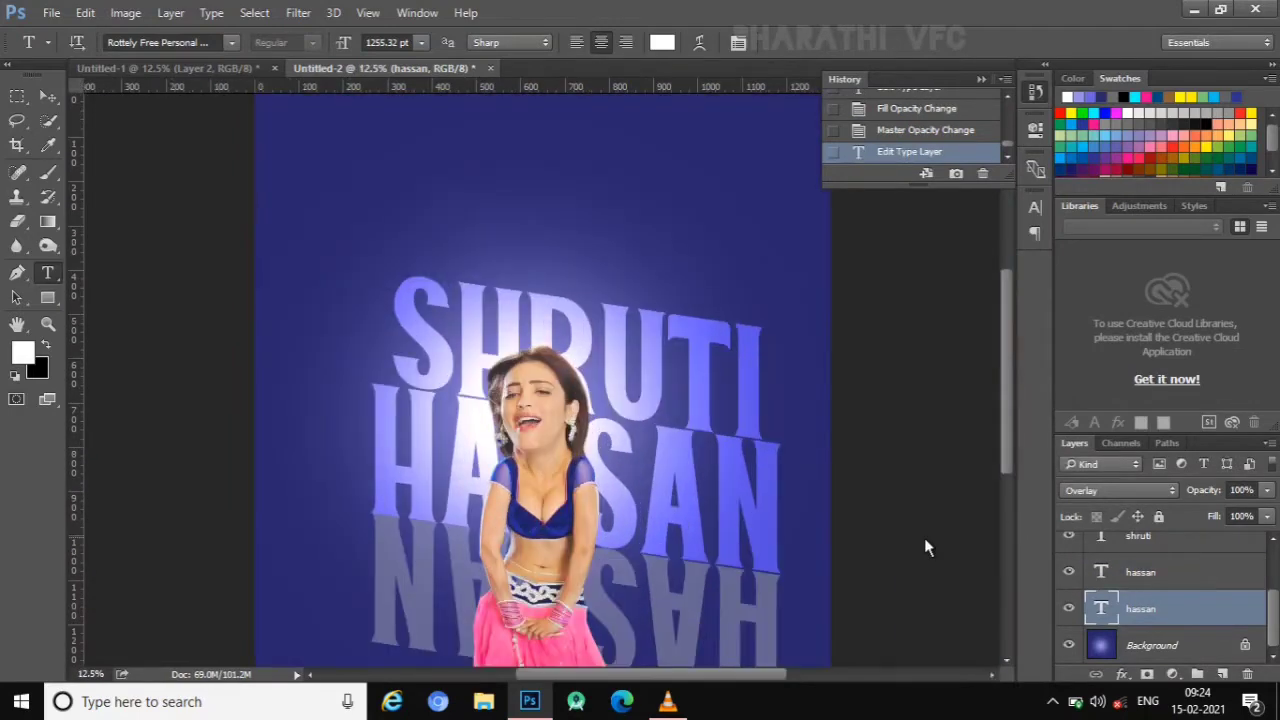
key("ctrl+plus")
key("ctrl+plus")
scroll(760, 464, "down", 2)
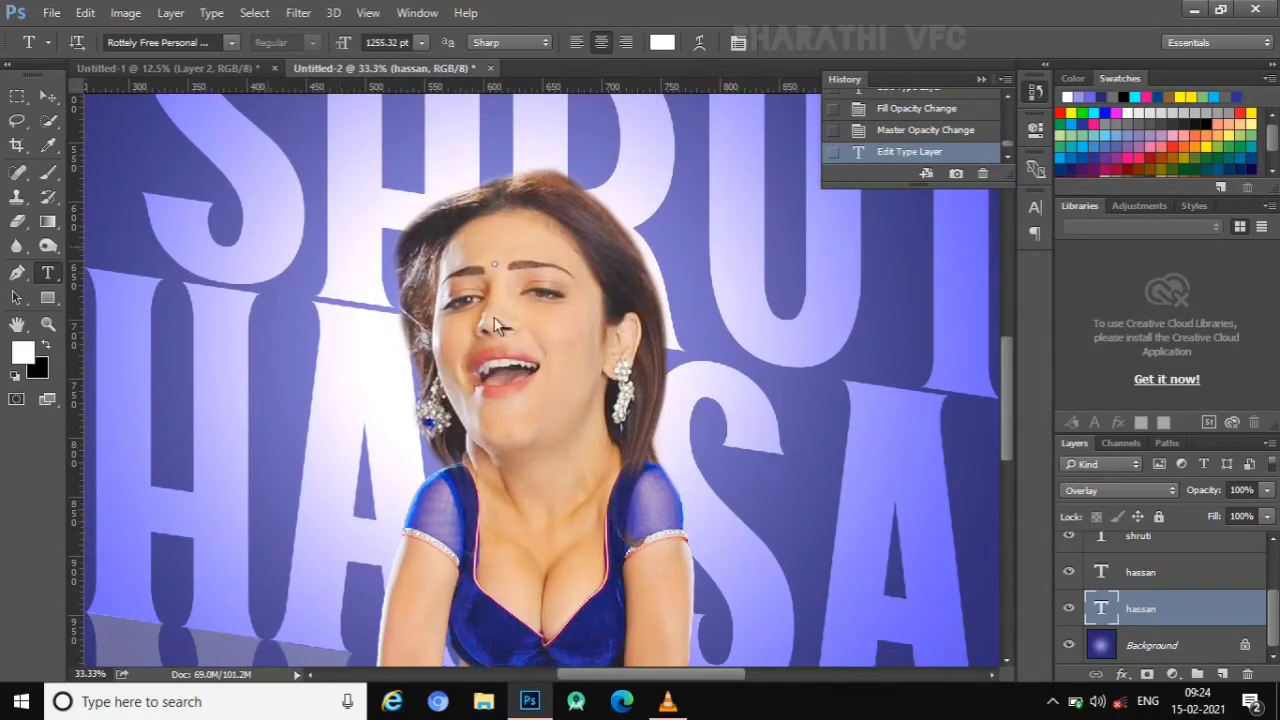
scroll(1122, 566, "up", 2)
- Select Layer 2 and choose the Smudge tool with a large custom brush
left_click(1140, 585)
left_click(1148, 552)
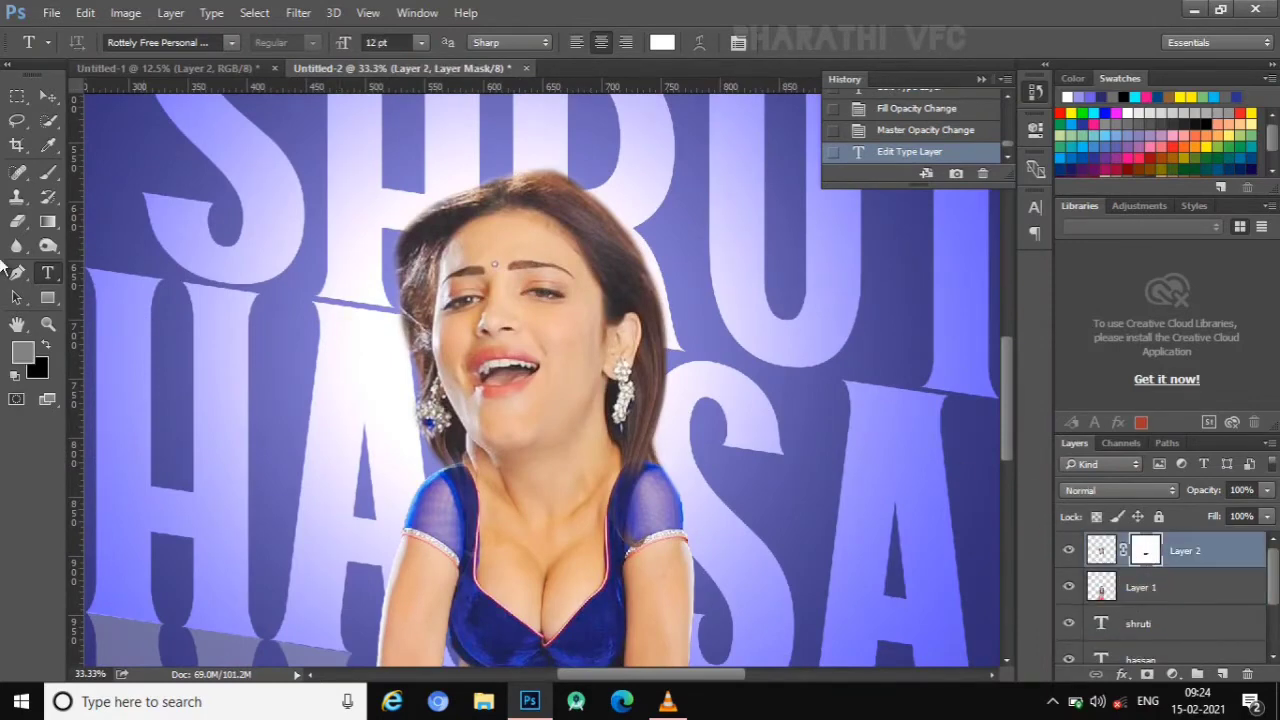
left_click(17, 172)
left_click(17, 221)
left_click(17, 246)
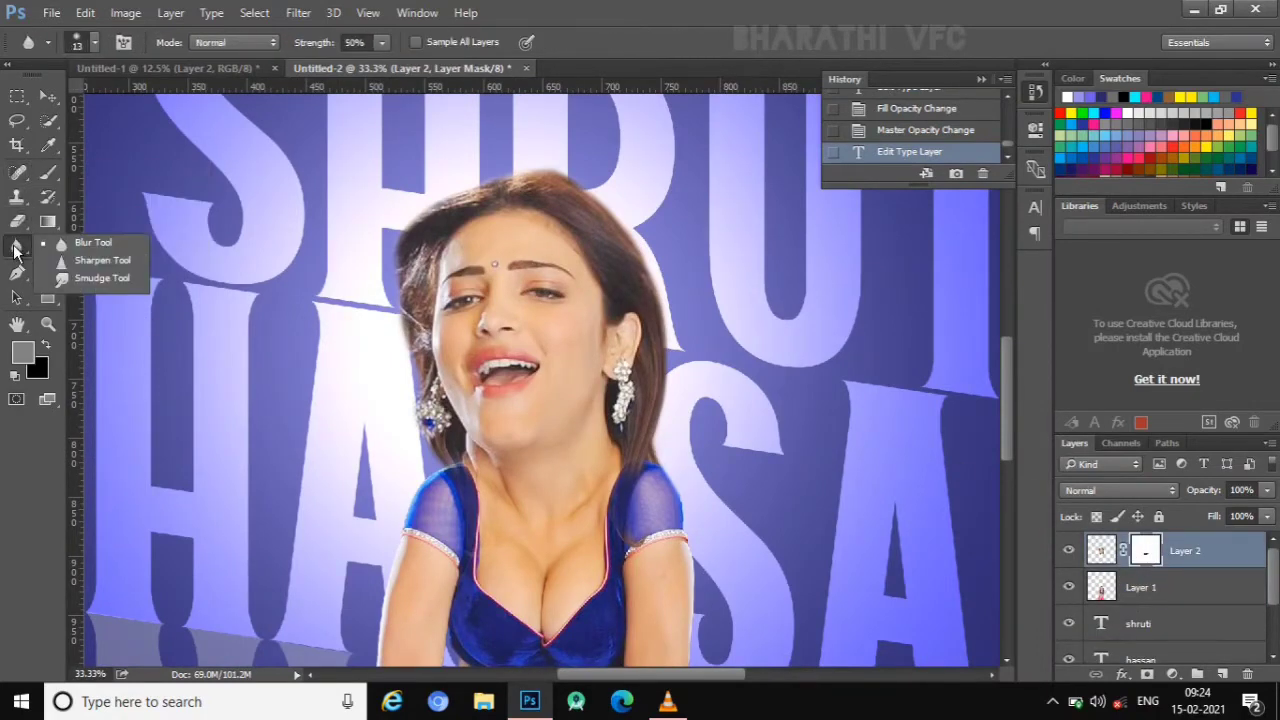
left_click(110, 272)
left_click(94, 42)
mouse_move(813, 263)
left_mouse_down()
mouse_move(804, 492)
mouse_move(814, 400)
mouse_move(820, 497)
left_mouse_up()
left_click(534, 391)
left_click(1041, 466)
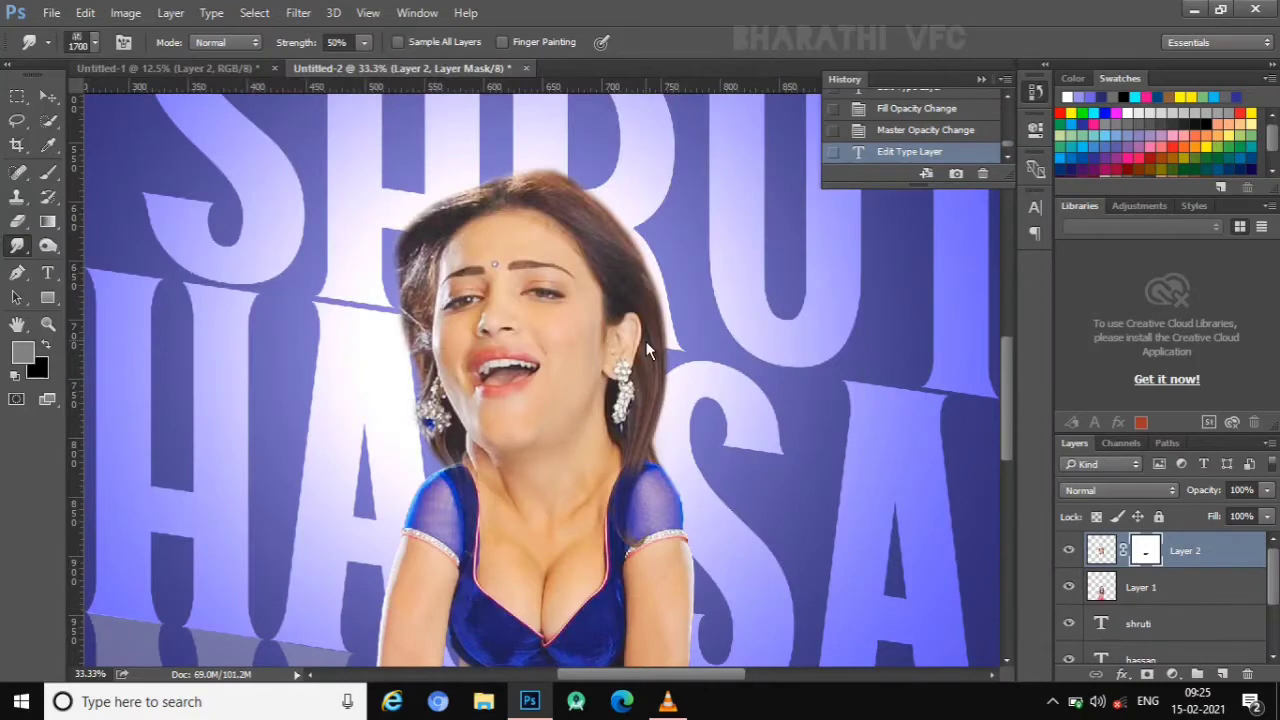
- Smudge the crown and left hair edges outward at 69% strength on Layer 2's image
key("ctrl+plus")
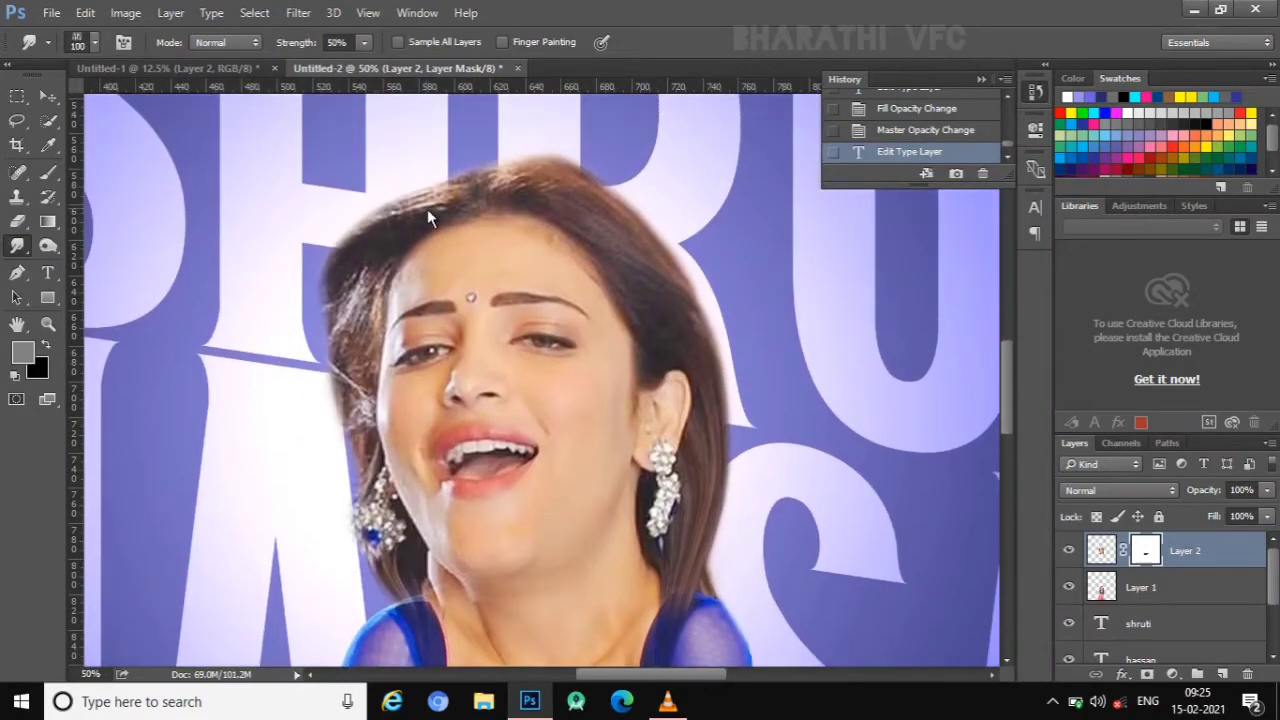
left_click(351, 214)
key("ctrl+z")
left_click(1101, 550)
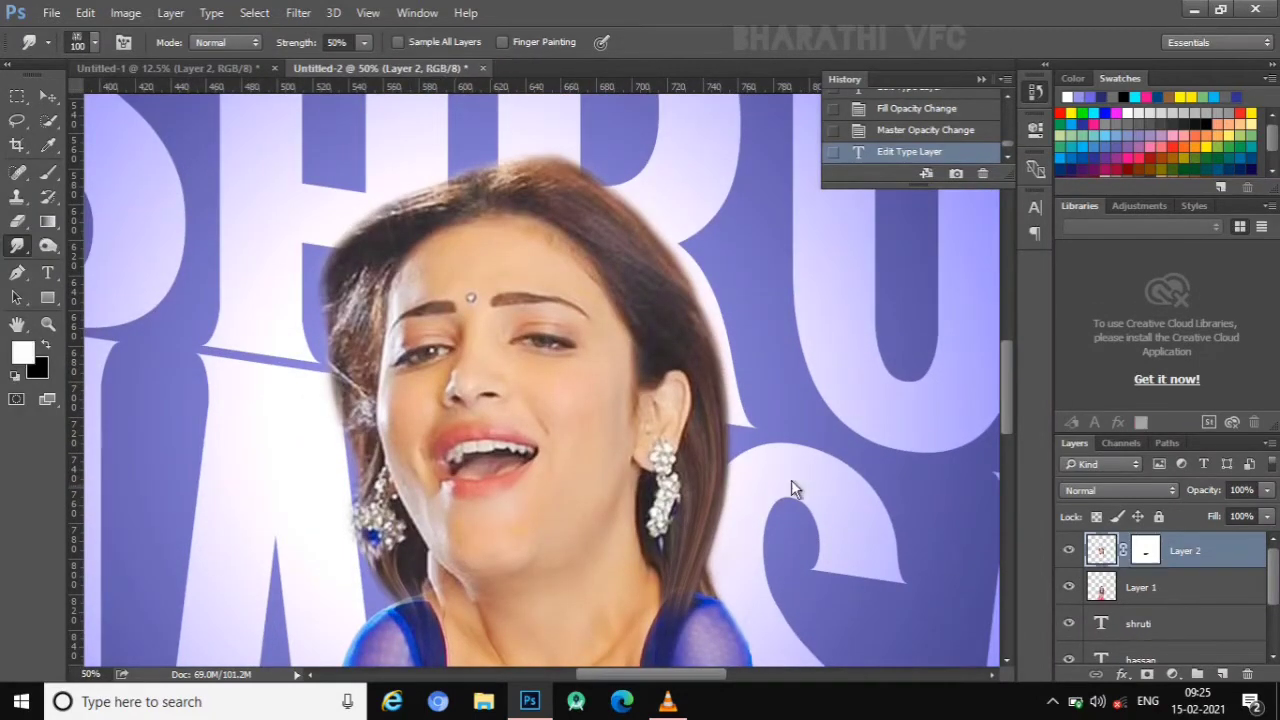
left_click_drag(423, 222, 330, 245)
left_click_drag(364, 43, 375, 65)
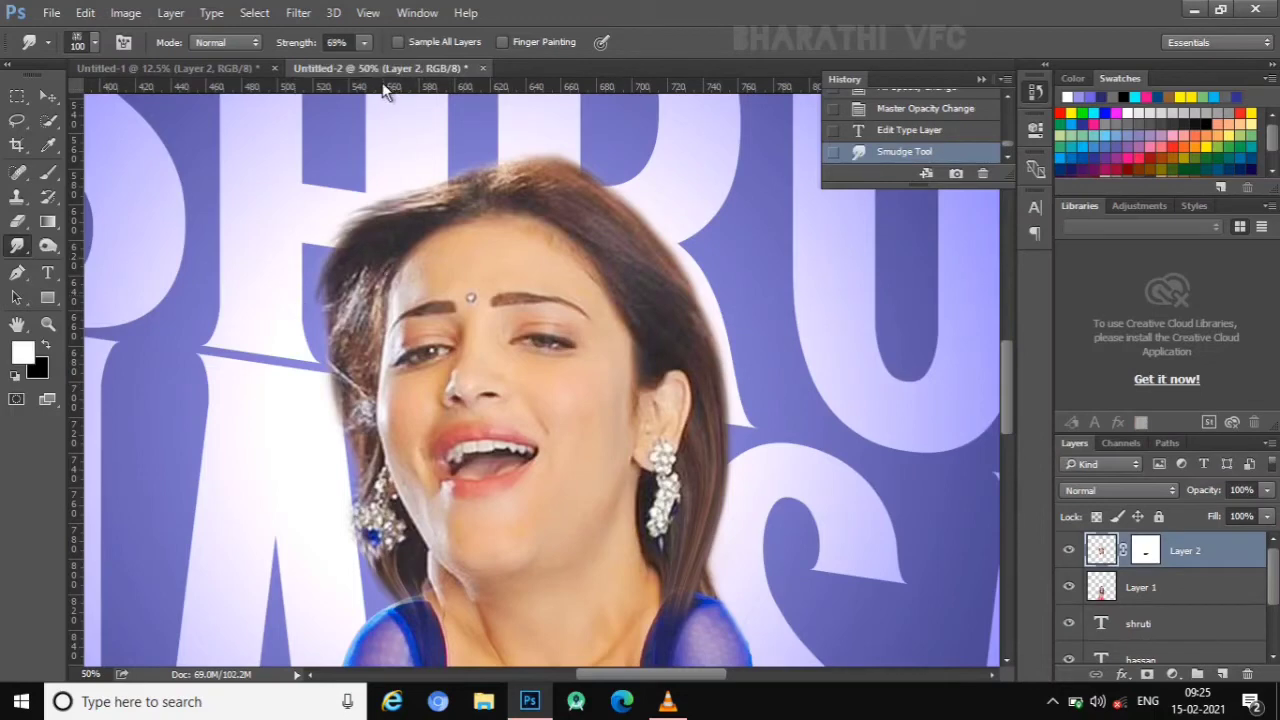
left_click_drag(345, 270, 320, 355)
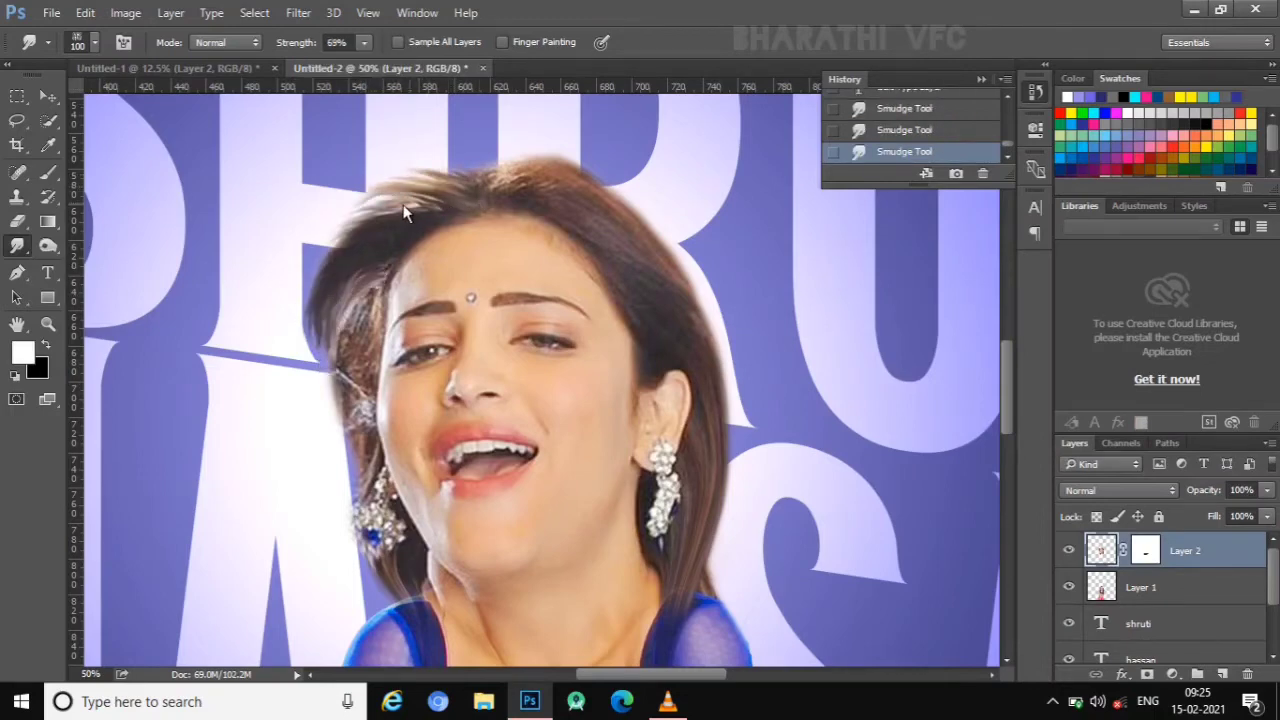
left_click_drag(478, 258, 325, 262)
left_click_drag(399, 226, 319, 252)
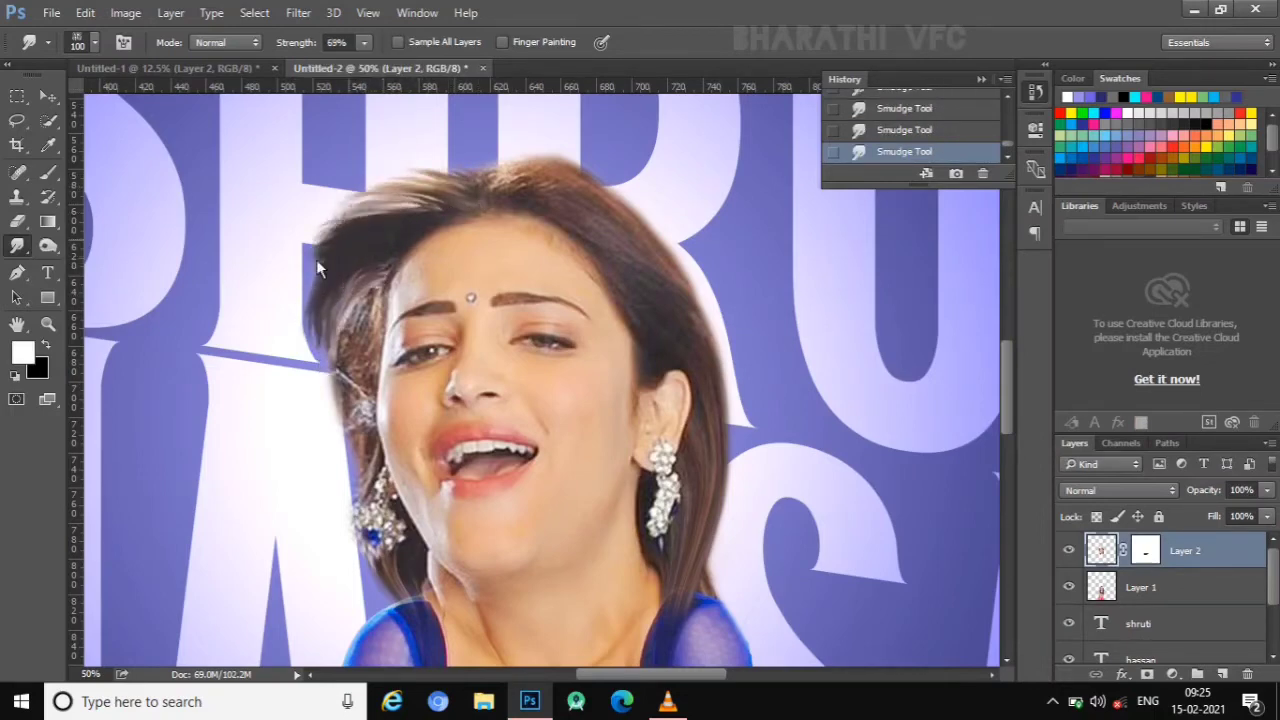
mouse_move(418, 207)
left_mouse_down()
mouse_move(310, 262)
mouse_move(317, 373)
left_mouse_up()
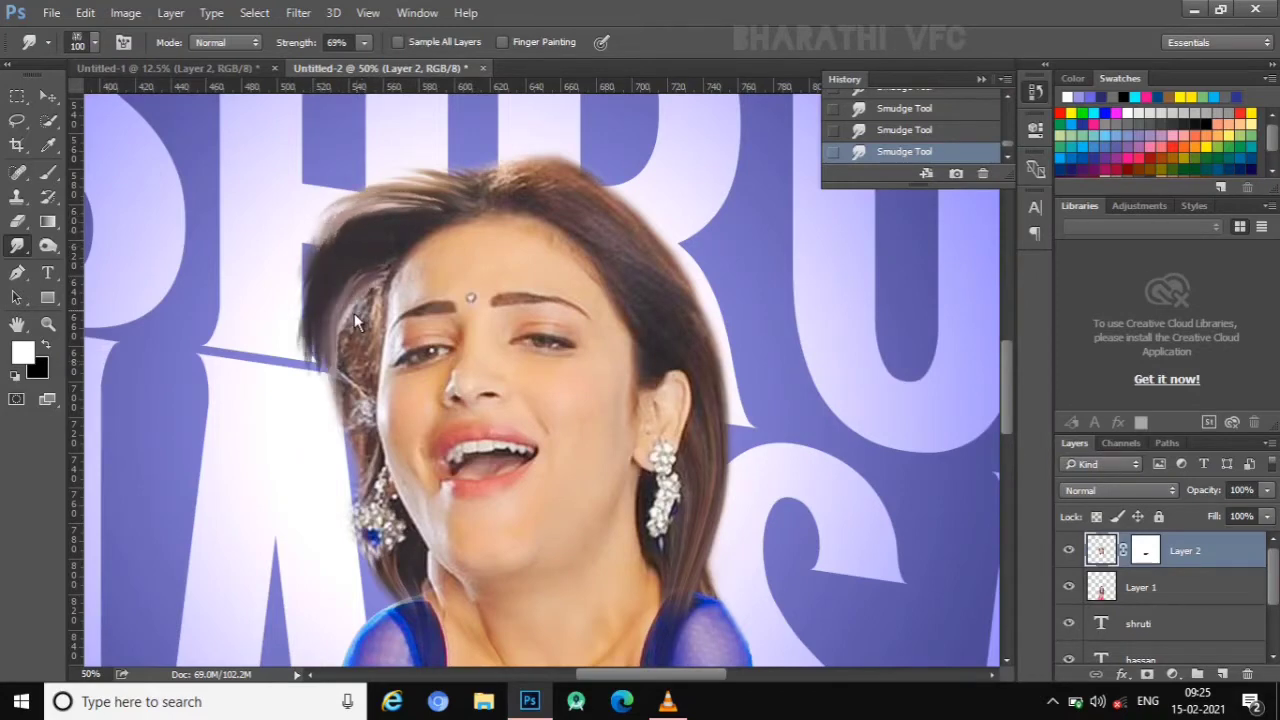
mouse_move(454, 176)
left_mouse_down()
mouse_move(440, 164)
mouse_move(363, 190)
left_mouse_up()
- With a 70 px brush, smudge the top-right, right-side and left hair strands
key("bracketleft")
key("bracketleft")
key("bracketleft")
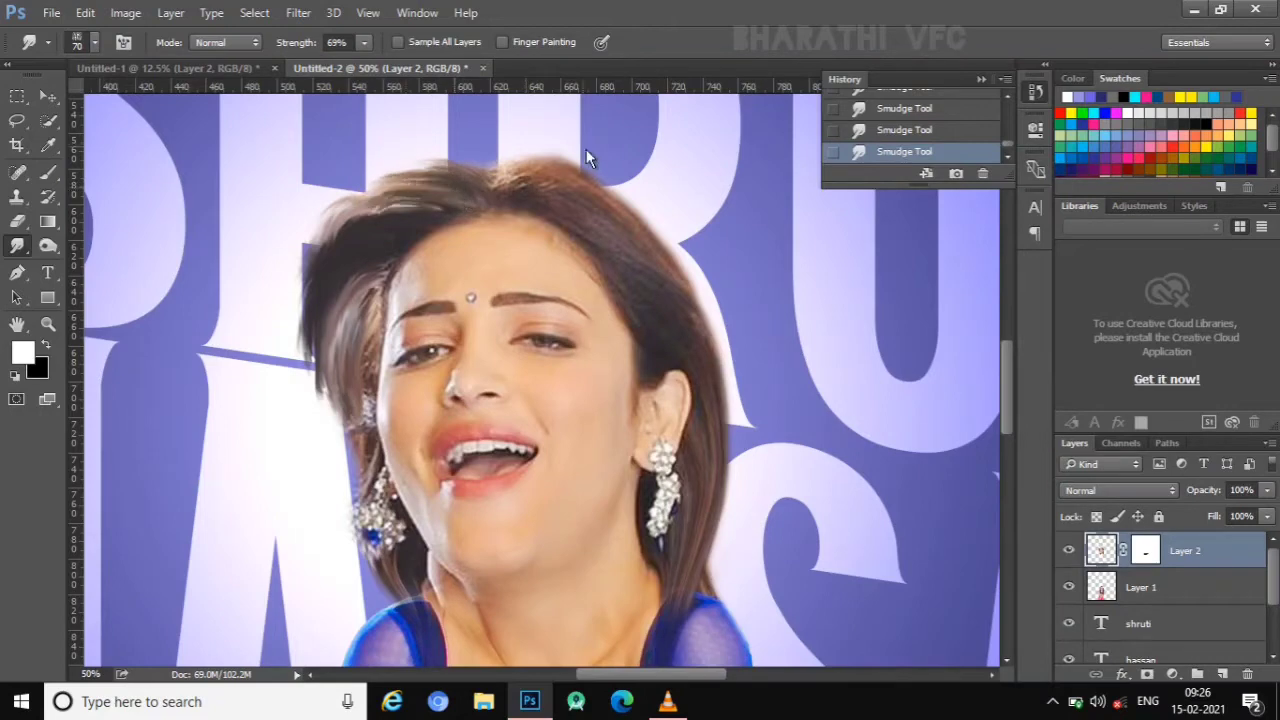
left_click_drag(528, 190, 638, 225)
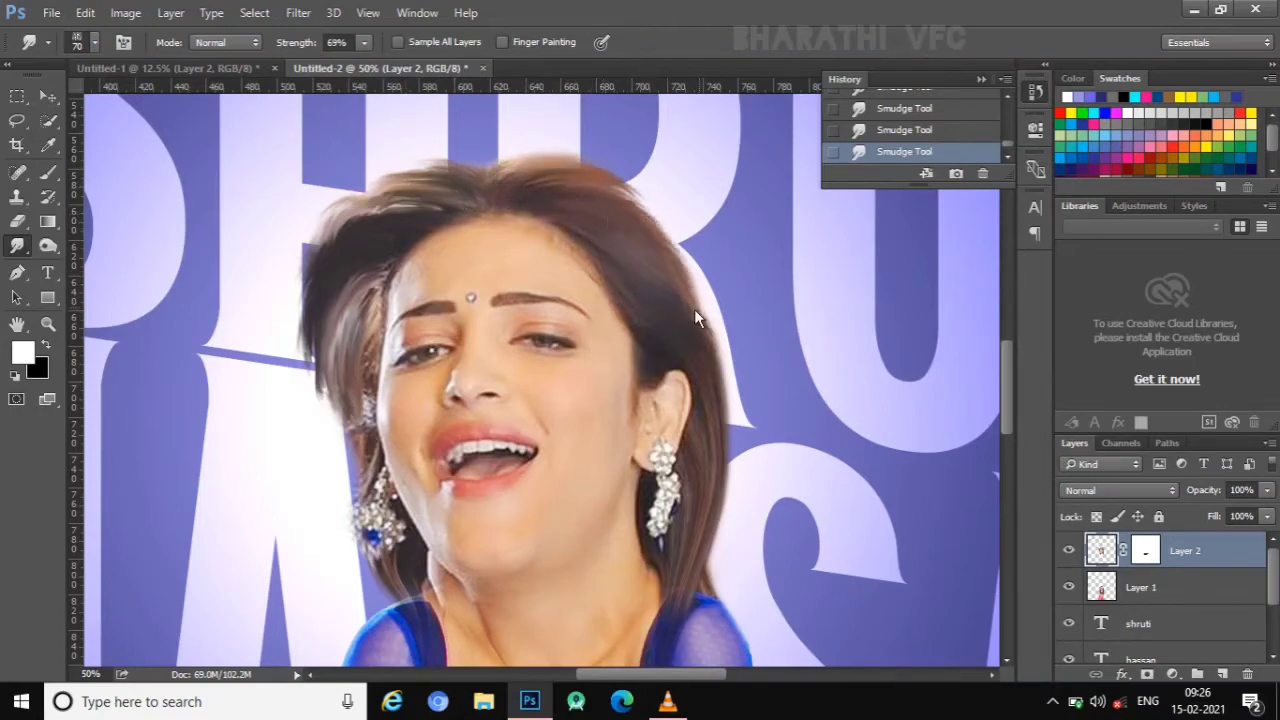
scroll(690, 400, "down", 1)
scroll(723, 430, "down", 2)
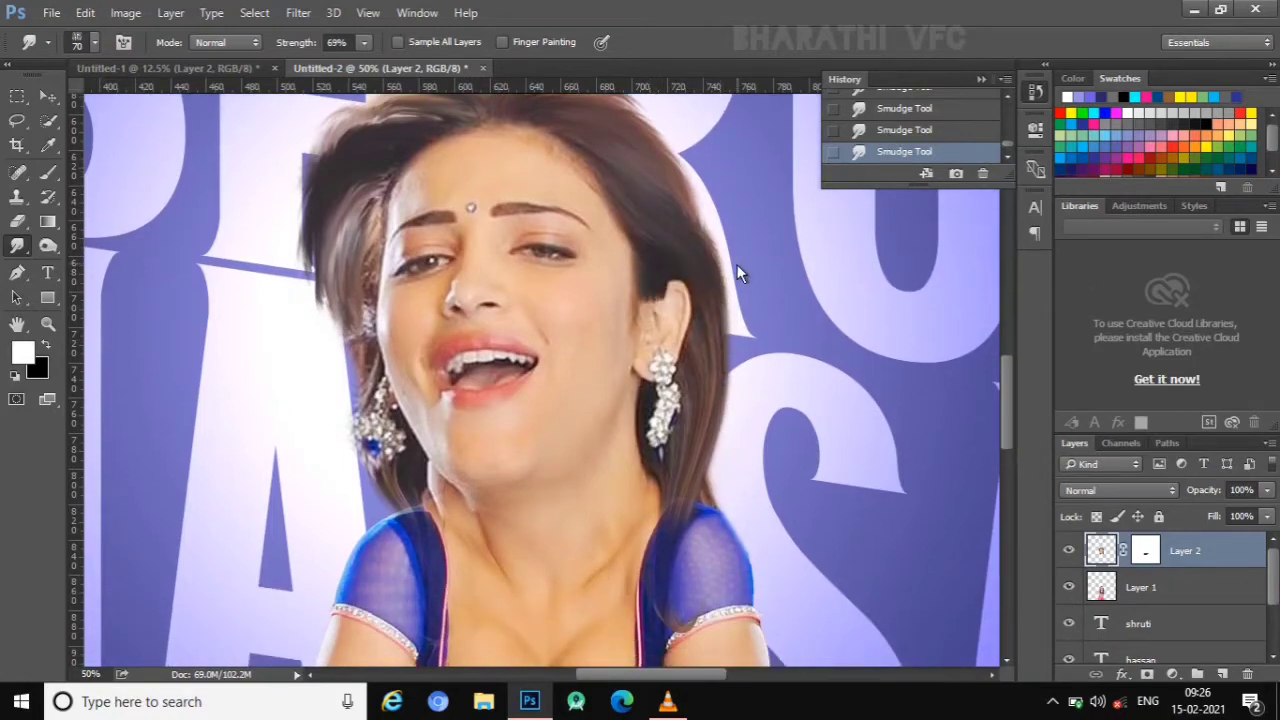
mouse_move(684, 246)
left_mouse_down()
mouse_move(737, 363)
mouse_move(737, 434)
mouse_move(726, 383)
mouse_move(704, 466)
left_mouse_up()
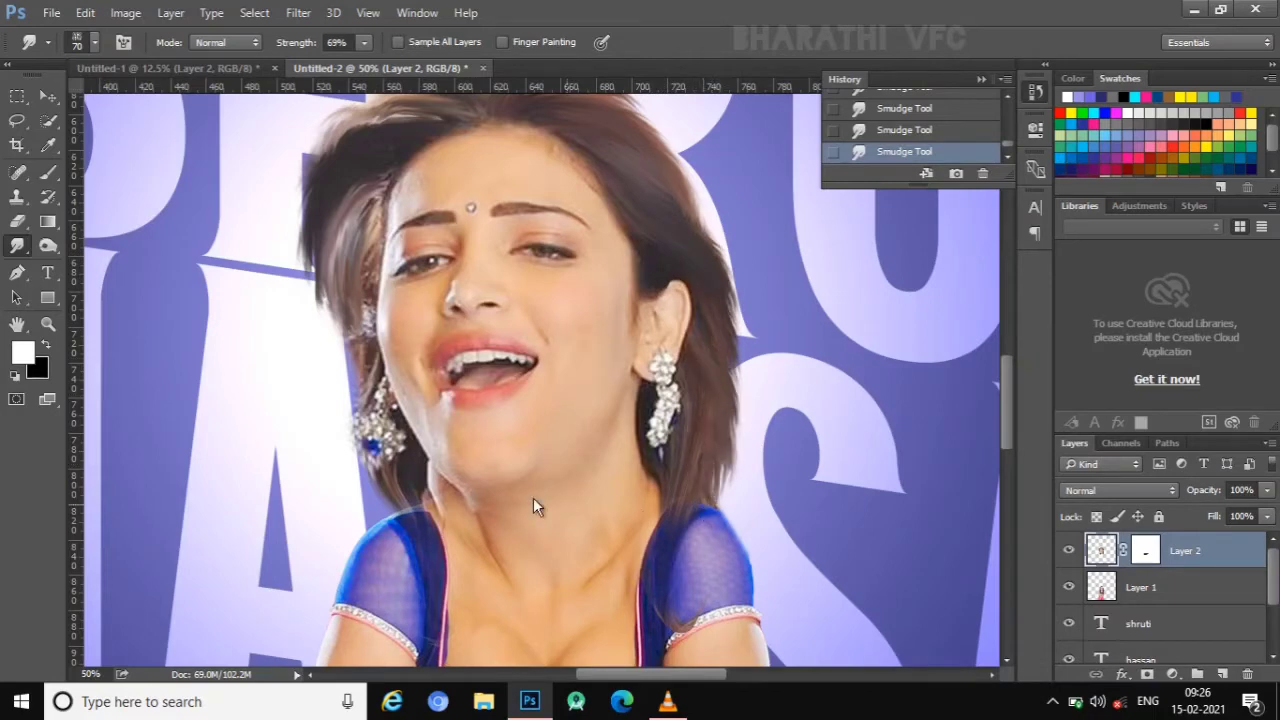
left_click_drag(354, 220, 362, 330)
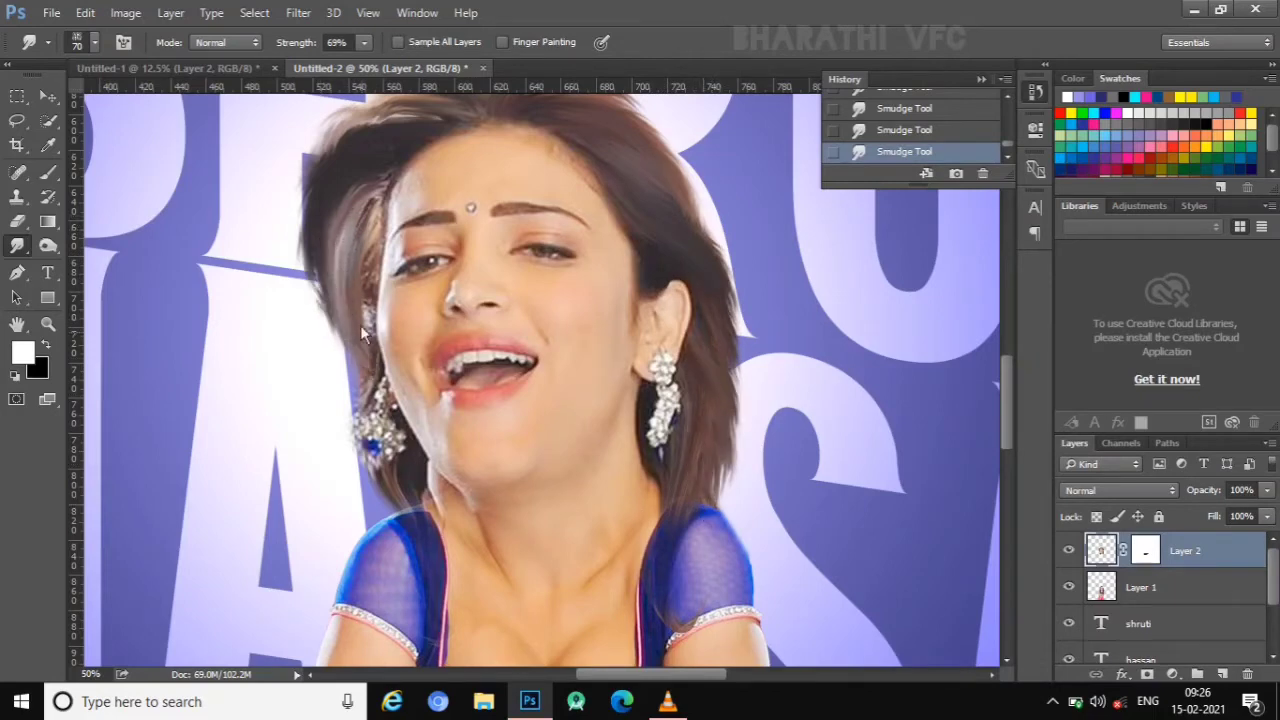
scroll(370, 386, "up", 2)
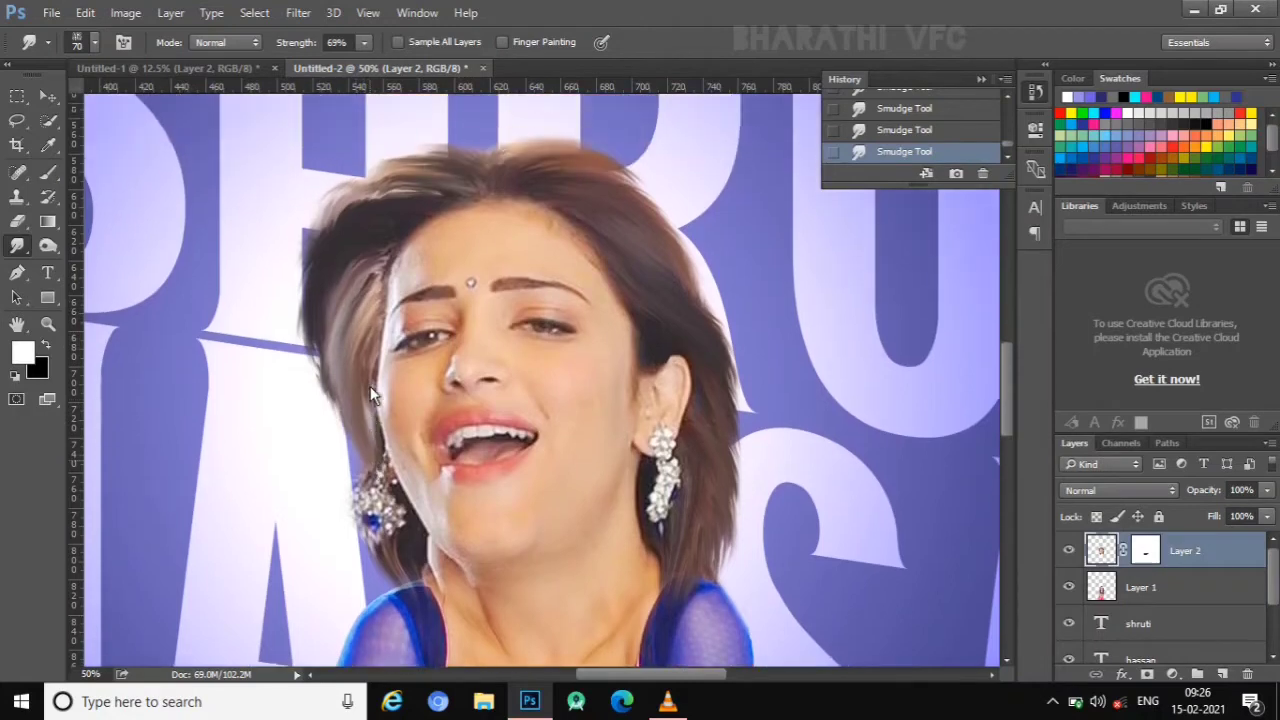
scroll(370, 386, "up", 1)
scroll(360, 370, "down", 2)
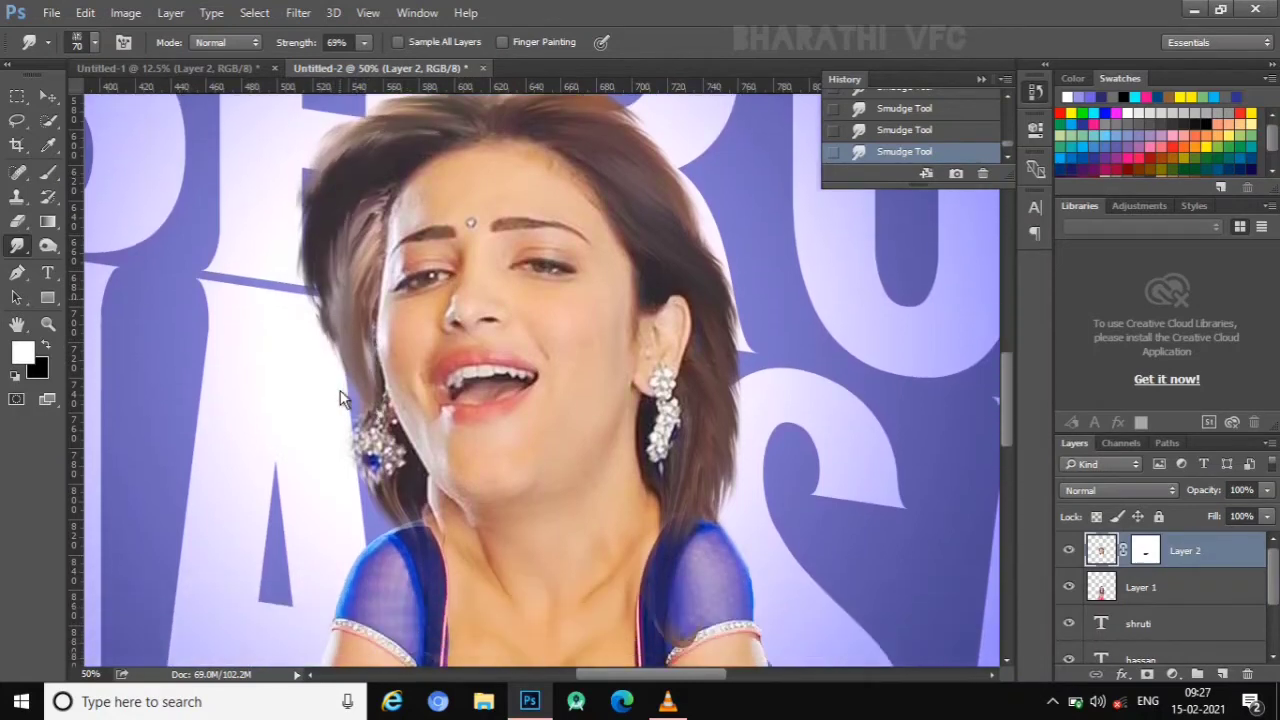
scroll(383, 430, "down", 1)
scroll(383, 430, "down", 1)
key("ctrl+minus")
key("ctrl+minus")
key("ctrl+minus")
key("ctrl+minus")
key("ctrl+minus")
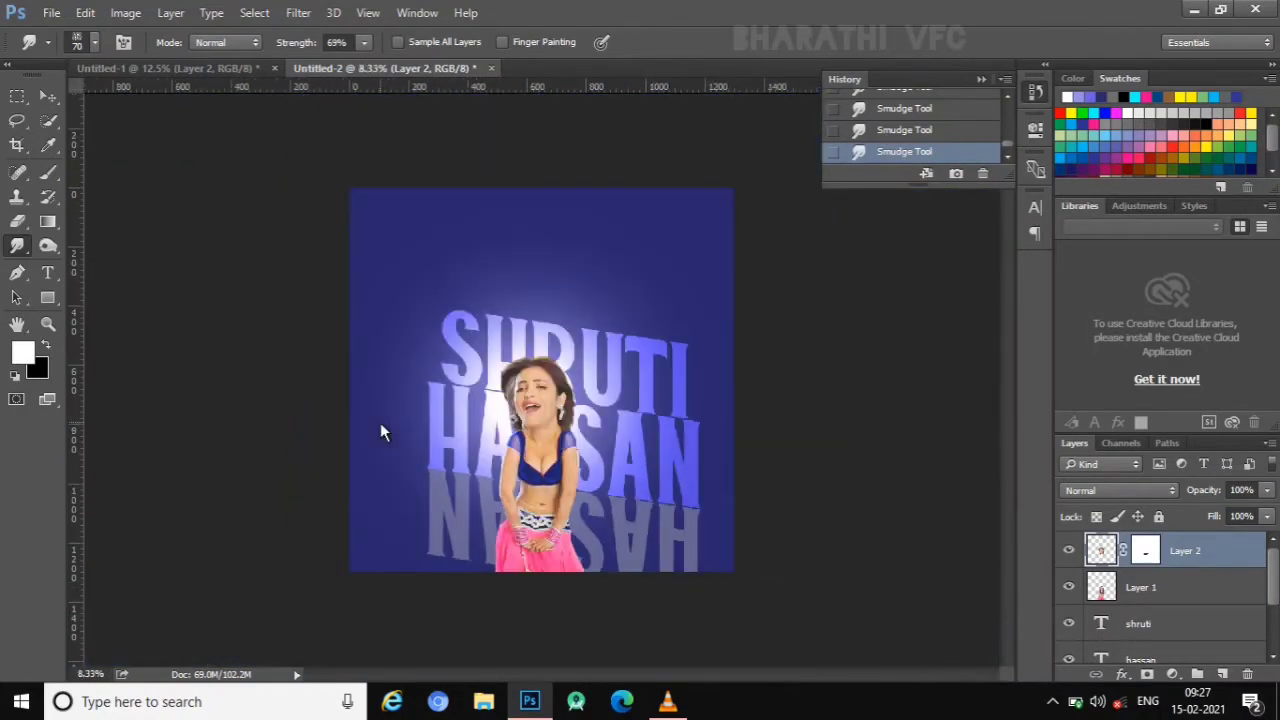
- Pick the basic eraser and compare History states between the blank snapshot and smudged hair
key("ctrl+plus")
key("ctrl+plus")
key("ctrl+plus")
scroll(497, 345, "down", 1)
key("e")
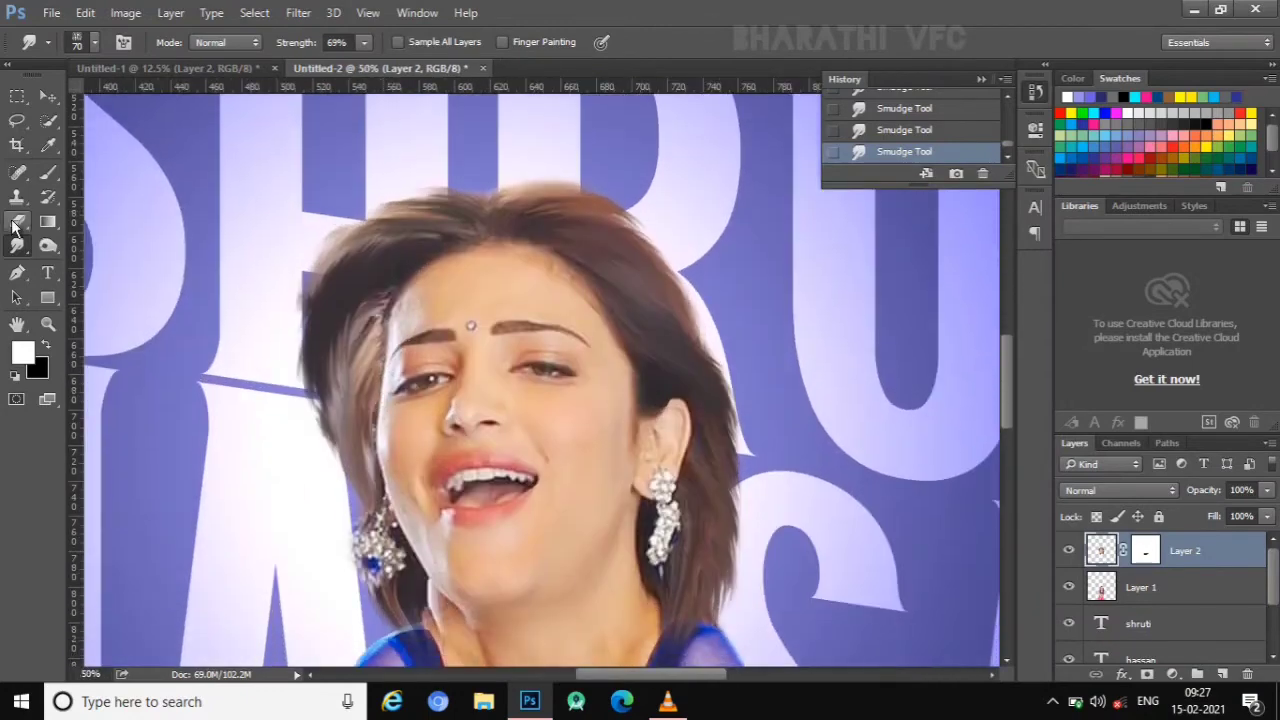
left_click(357, 356)
left_click(936, 116)
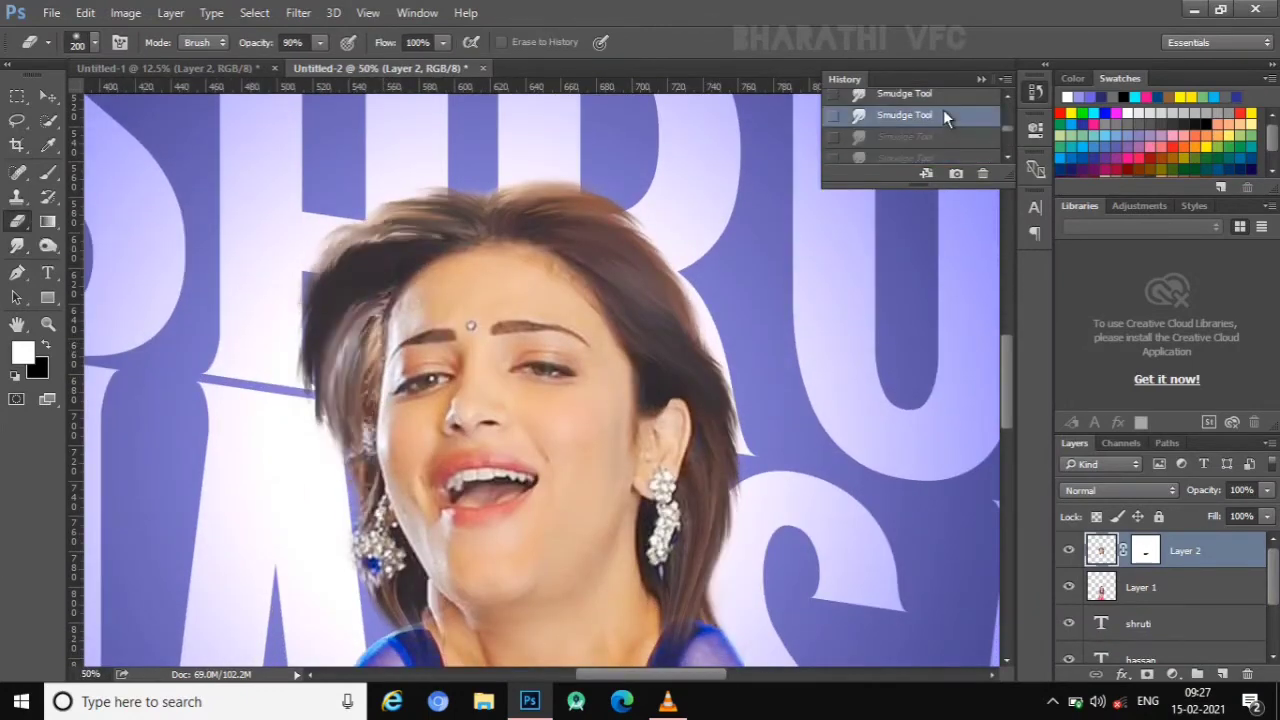
left_click(943, 109)
left_click(954, 133)
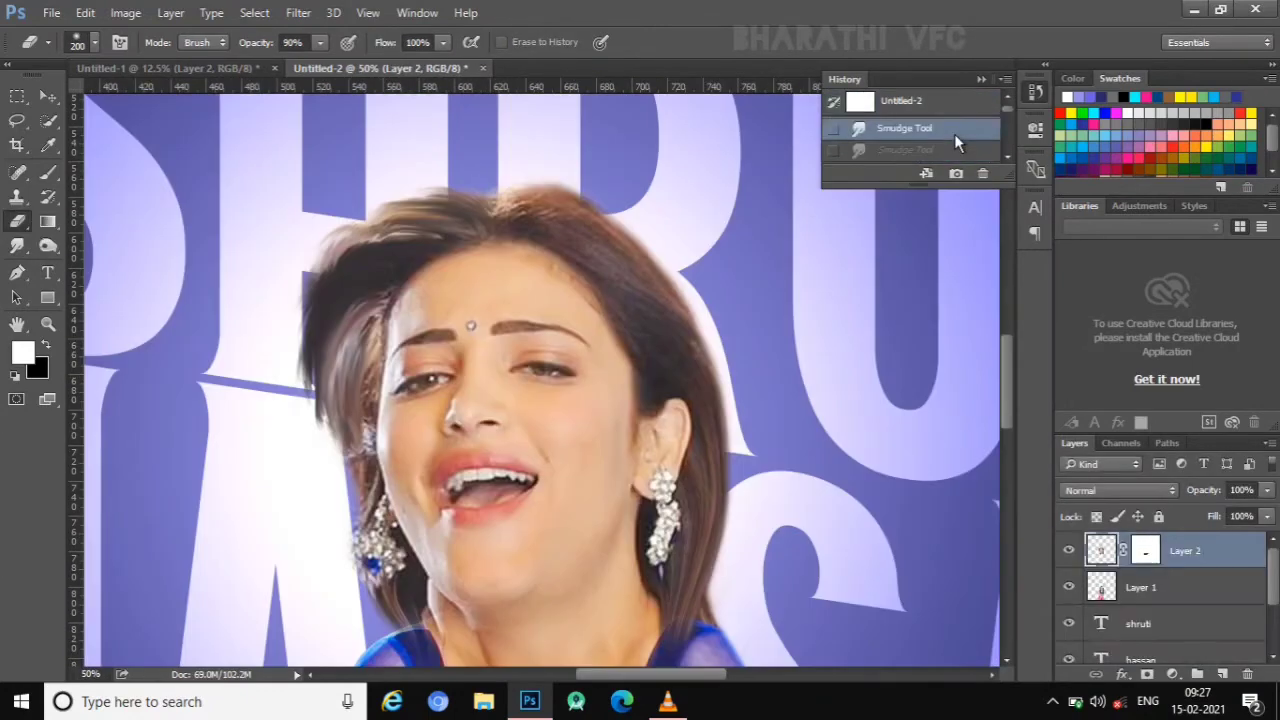
left_click(897, 108)
left_click(850, 151)
- Return to the first smudge state, then add a new empty layer above Layer 2
key("ctrl+alt+z")
key("ctrl+alt+z")
key("ctrl+alt+z")
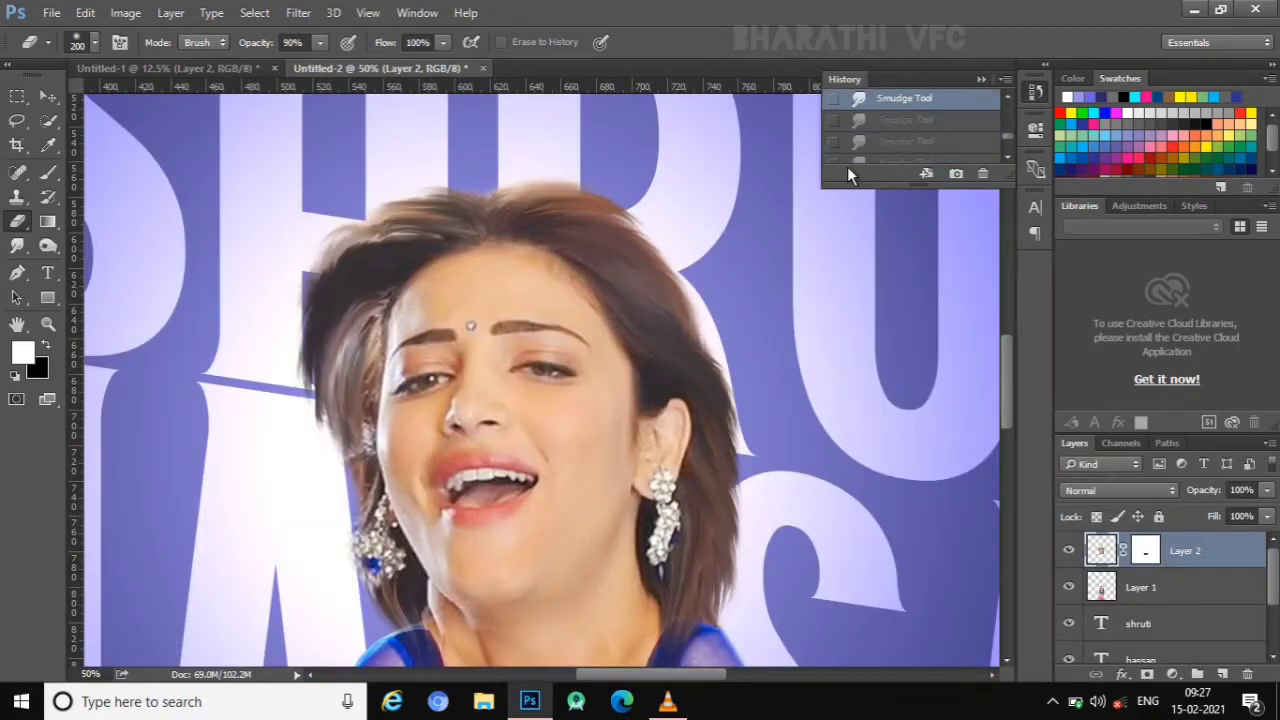
key("ctrl+alt+z")
key("ctrl+shift+z")
key("ctrl+alt+z")
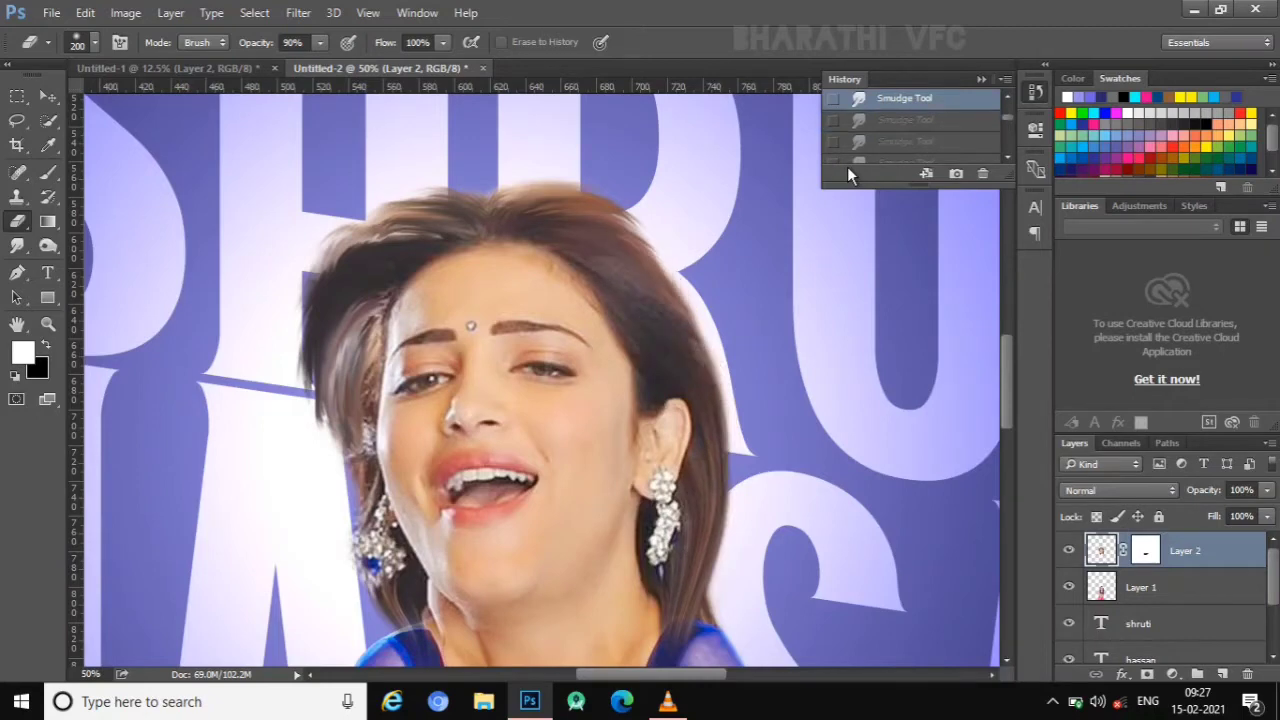
scroll(919, 109, "up", 1)
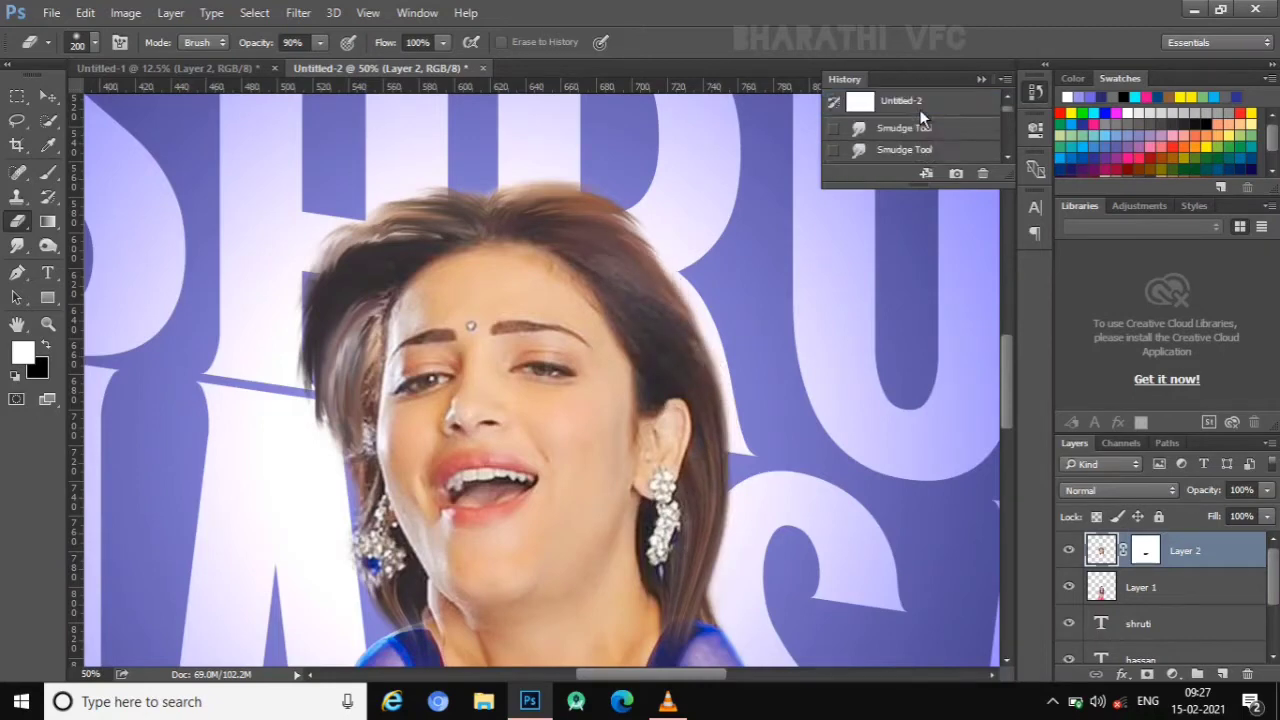
left_click(919, 109)
key("ctrl+shift+z")
key("ctrl+shift+z")
key("ctrl+alt+z")
key("ctrl+alt+z")
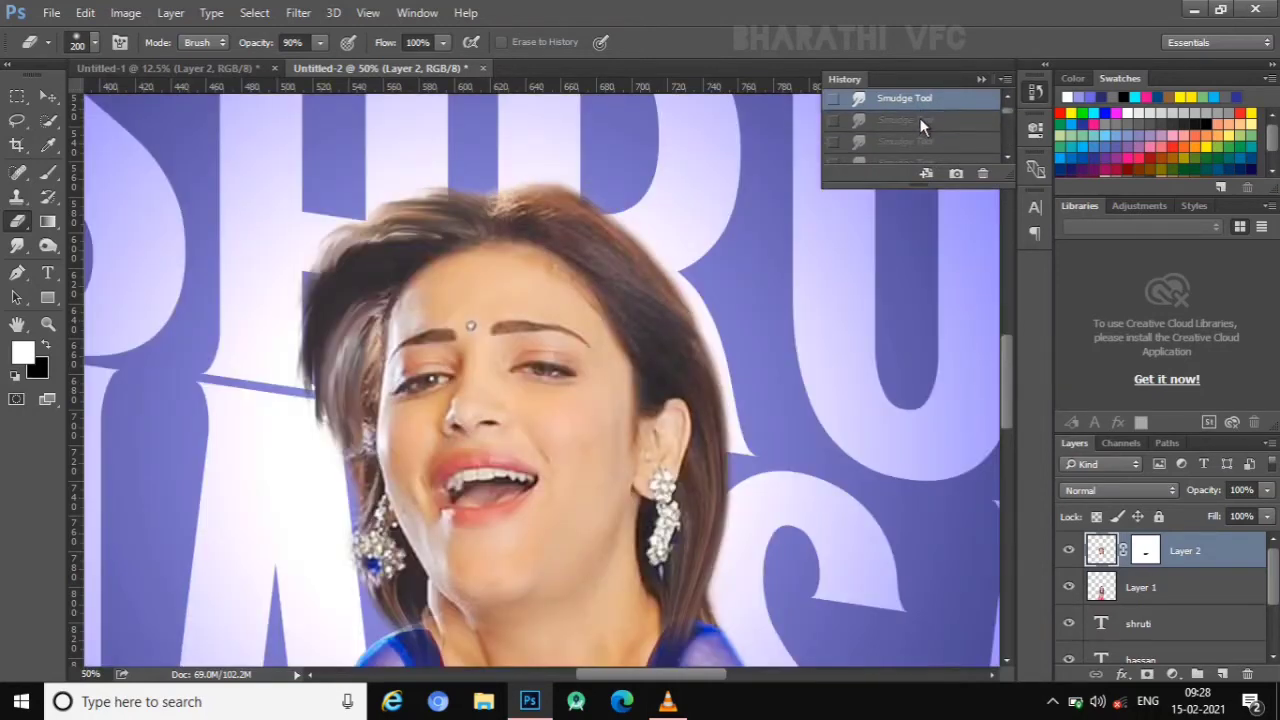
scroll(921, 118, "up", 1)
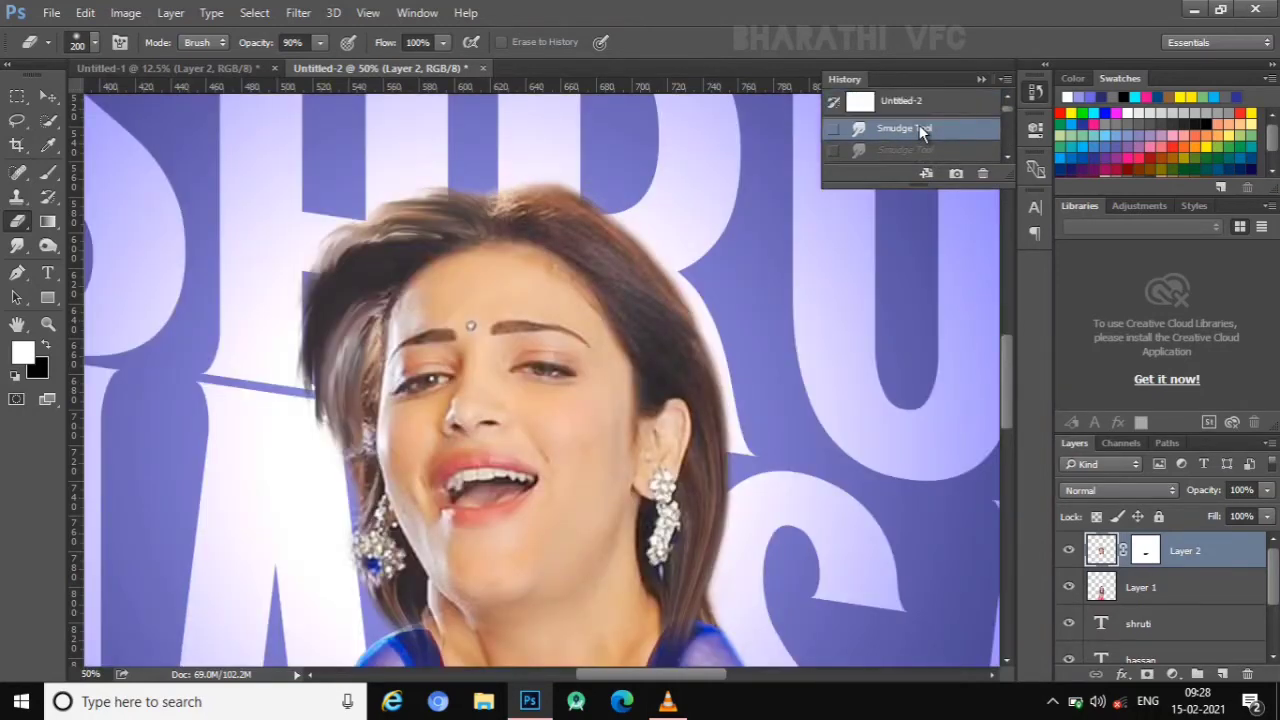
scroll(472, 344, "down", 1)
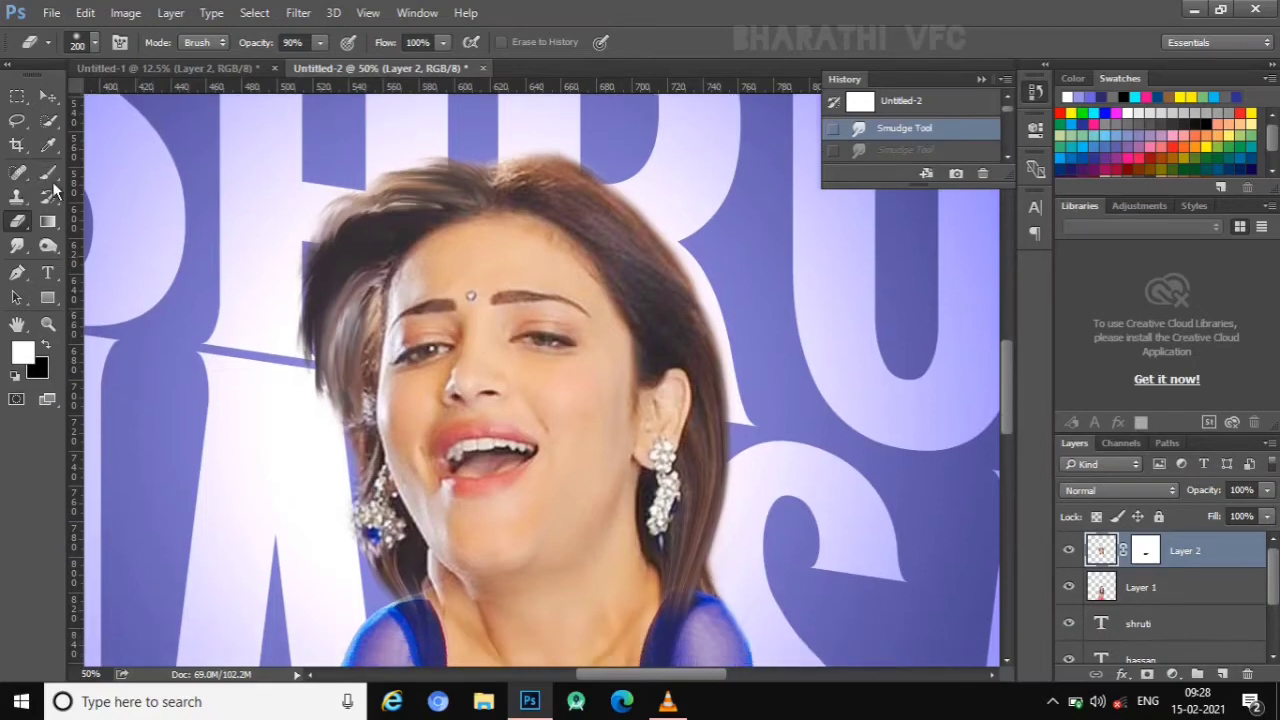
left_click(45, 173)
left_click(1222, 673)
- Set Layer 3 to Color blend mode and a 77 px brush, trying and undoing a grey stroke
left_click(1118, 490)
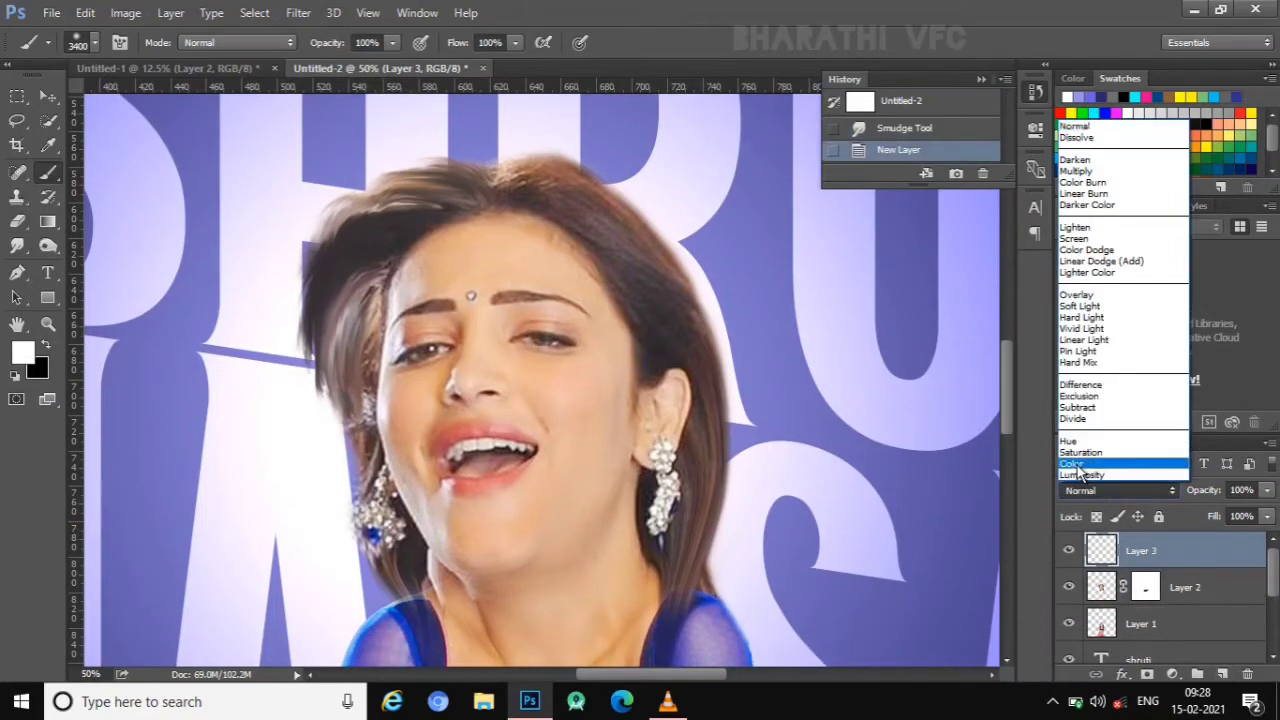
left_click(1085, 458)
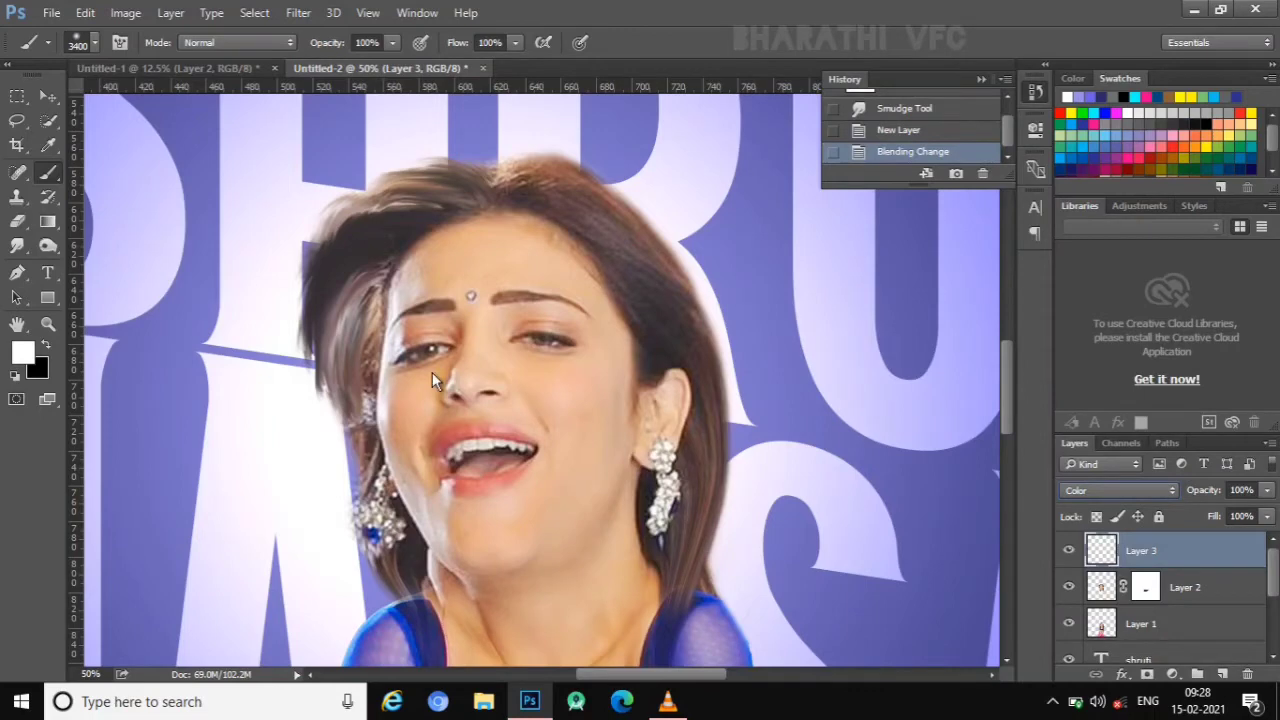
left_click(95, 43)
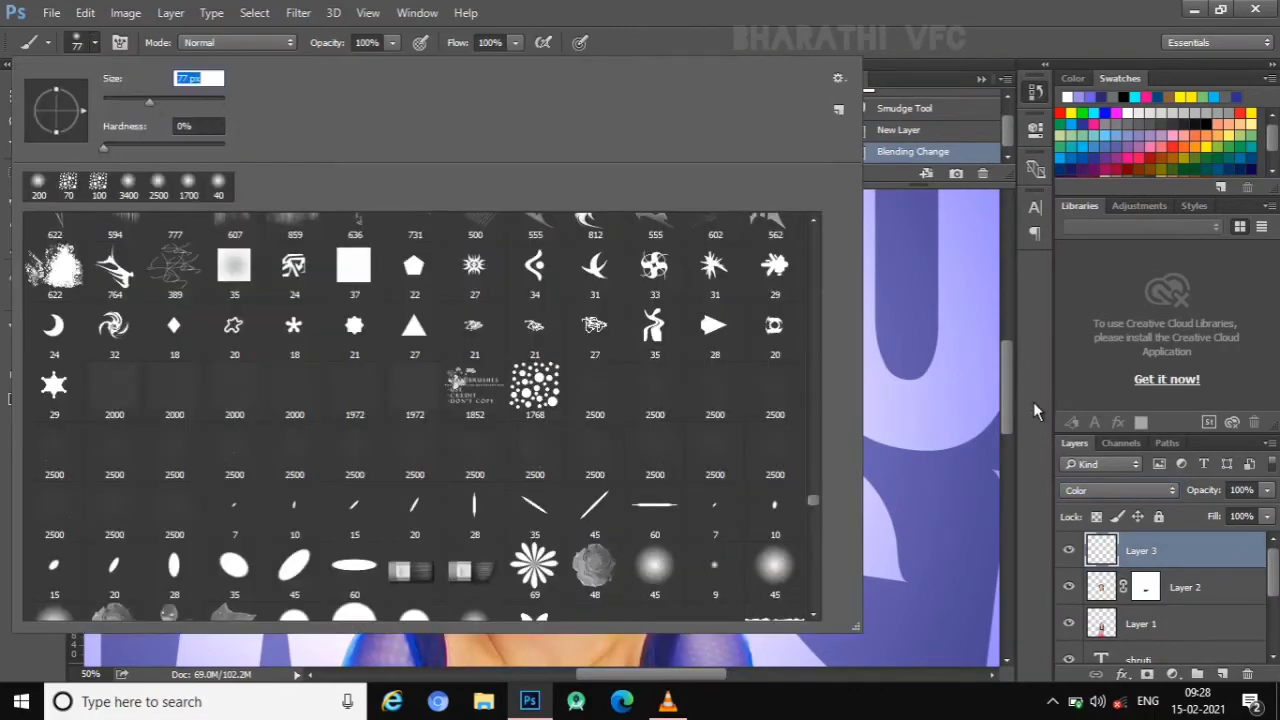
key("Return")
left_click(1161, 126)
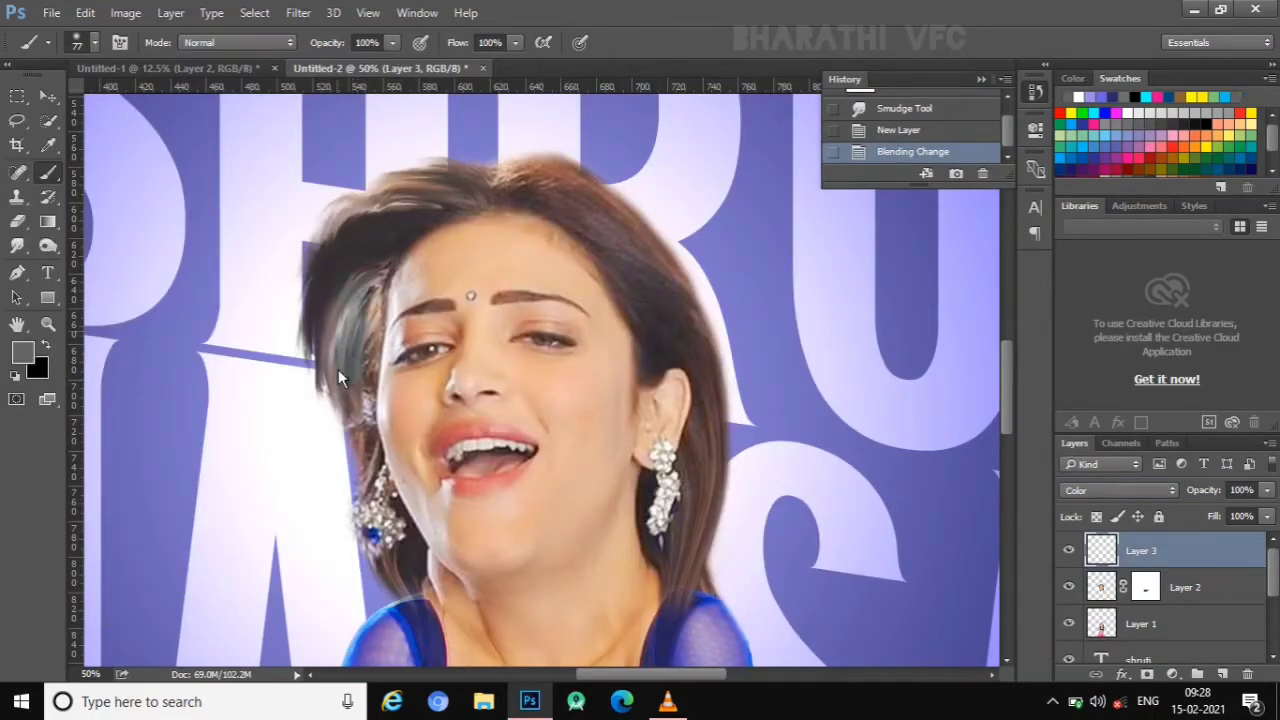
left_click_drag(338, 369, 366, 274)
key("ctrl+z")
- Paint brown over the left hair strands, smudge them, then reselect Layer 2
left_click(362, 332, "alt")
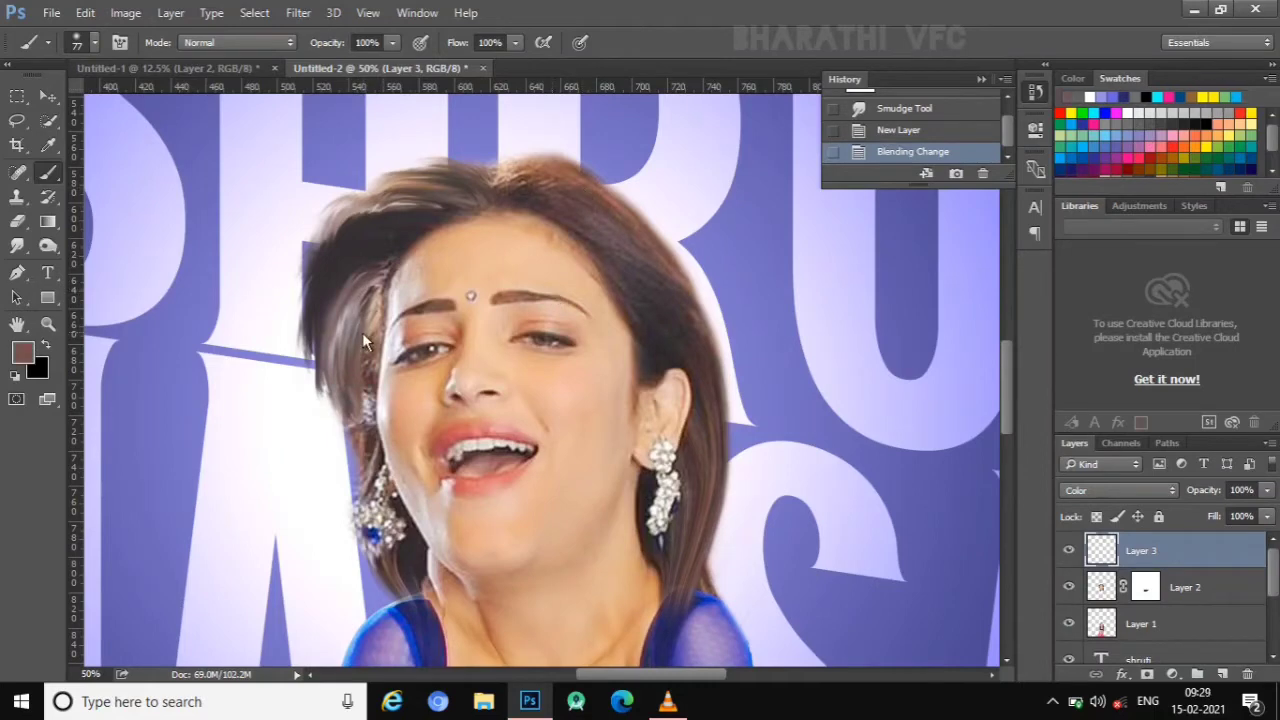
left_click_drag(322, 342, 360, 273)
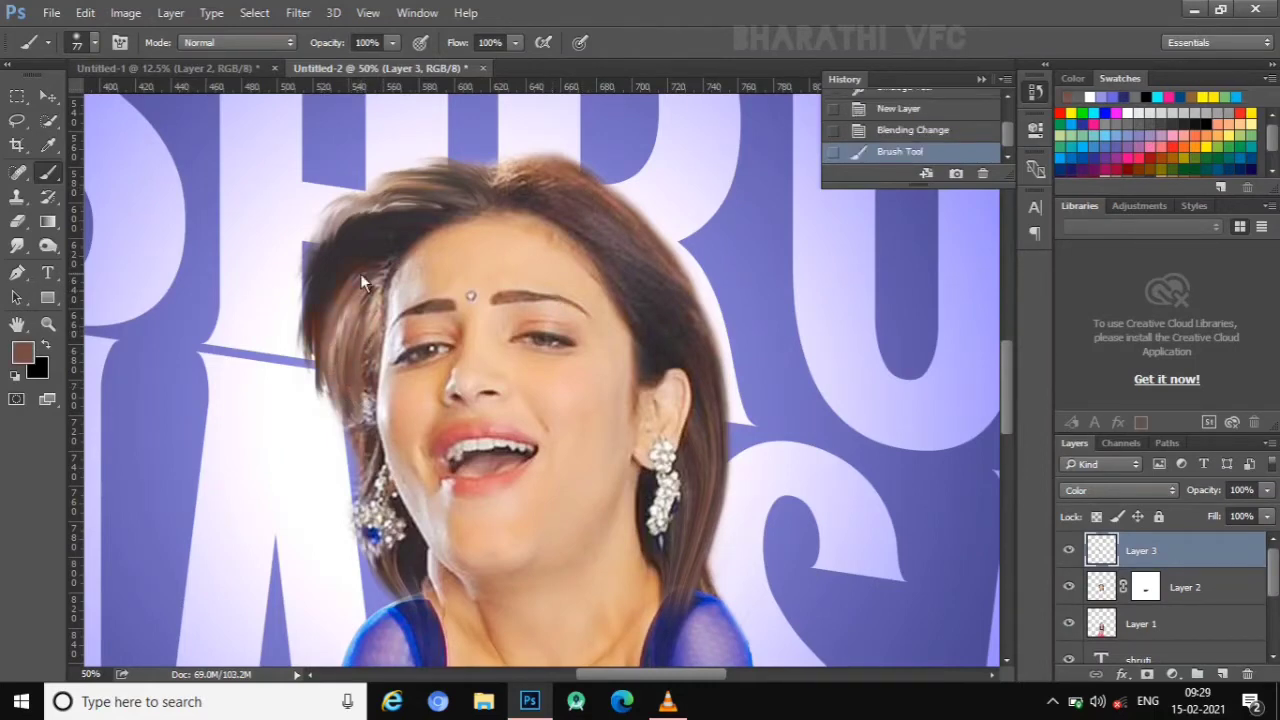
right_click(17, 246)
left_click(66, 280)
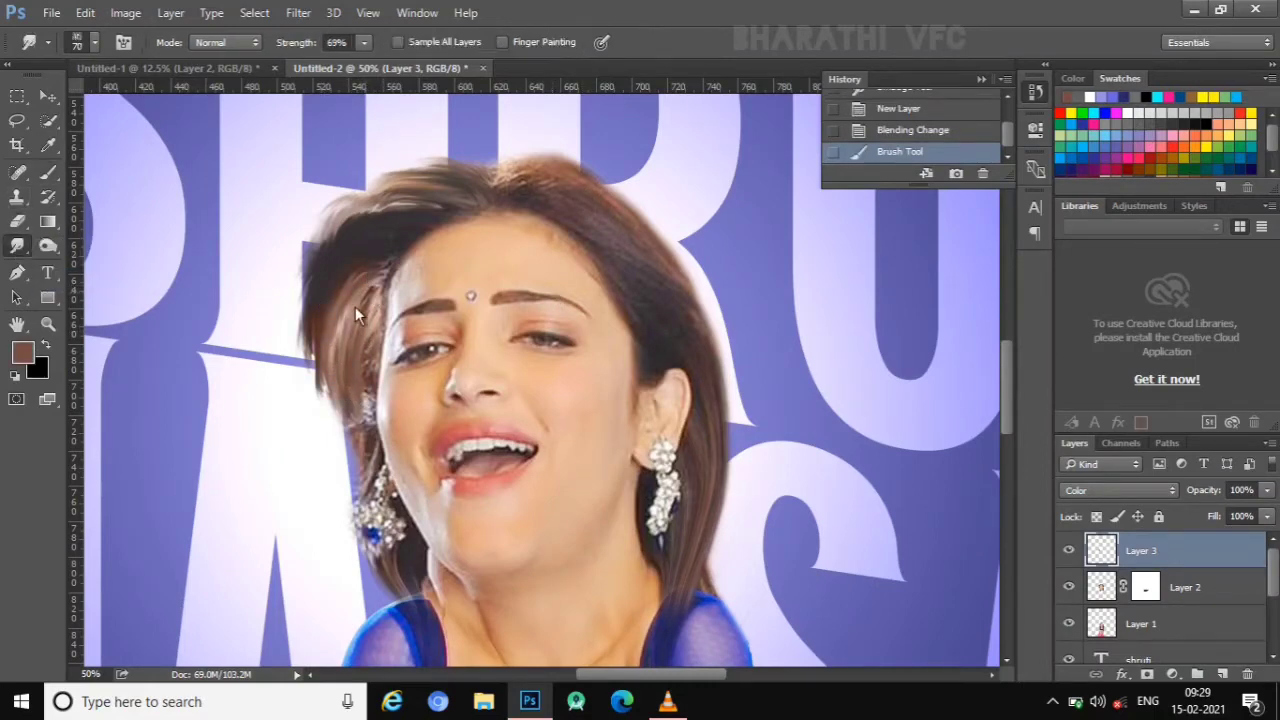
left_click_drag(355, 306, 330, 405)
left_click(1180, 588)
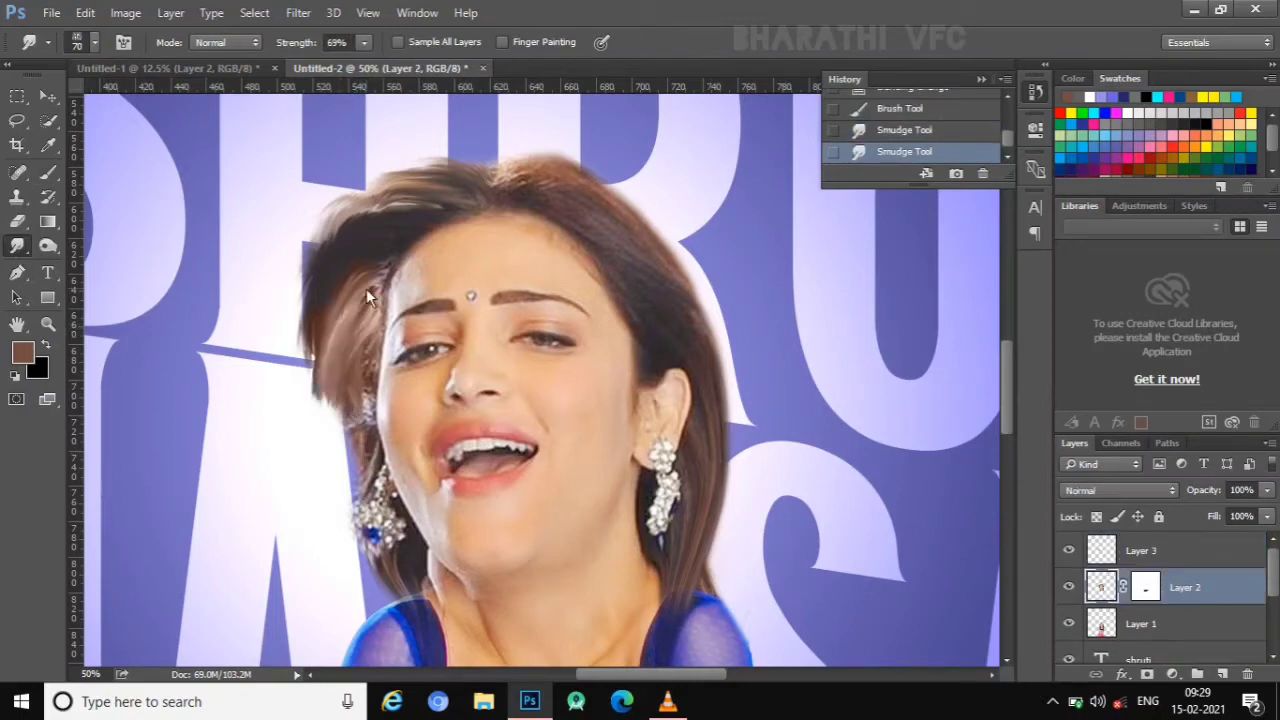
scroll(900, 130, "up", 5)
- Revert to the early smudge state and smudge the left hair edge and strands beside the earring
scroll(900, 130, "up", 5)
left_click(889, 133)
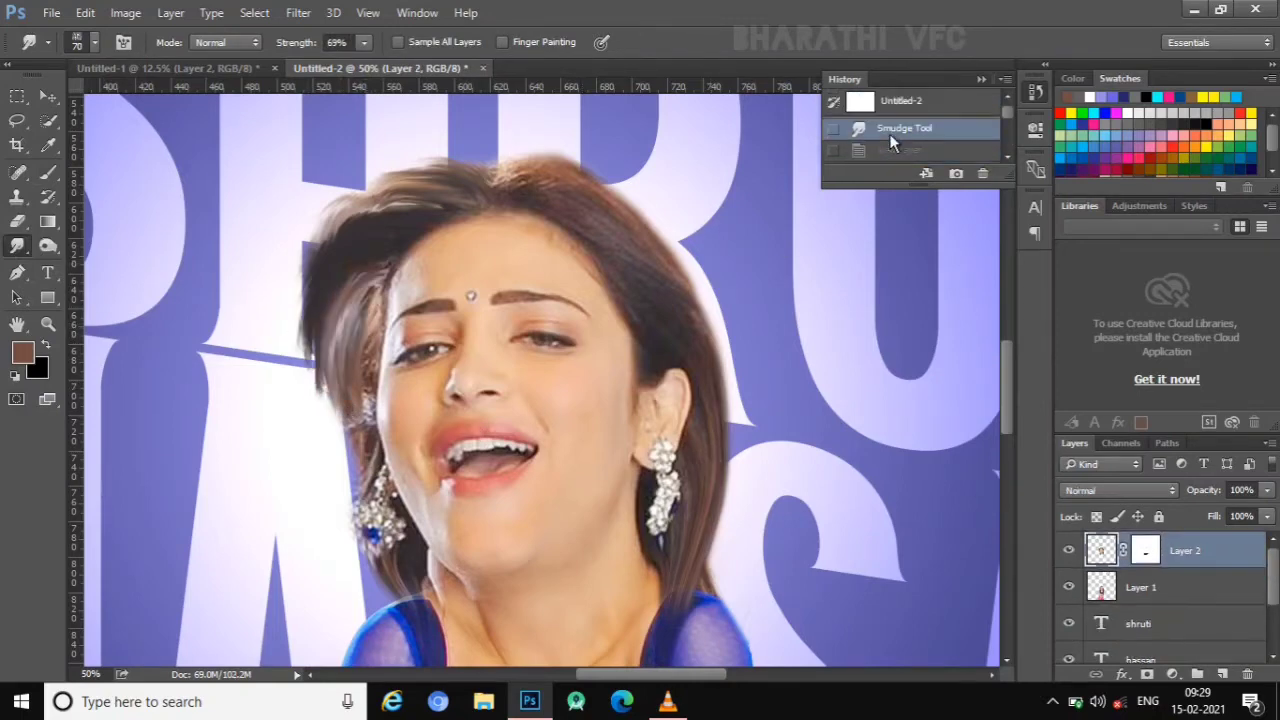
scroll(600, 380, "up", 3)
left_click_drag(310, 255, 296, 320)
left_click_drag(296, 380, 340, 428)
mouse_move(350, 300)
left_mouse_down()
mouse_move(330, 388)
mouse_move(355, 360)
mouse_move(298, 366)
left_mouse_up()
left_click_drag(321, 300, 335, 445)
left_click_drag(360, 320, 350, 455)
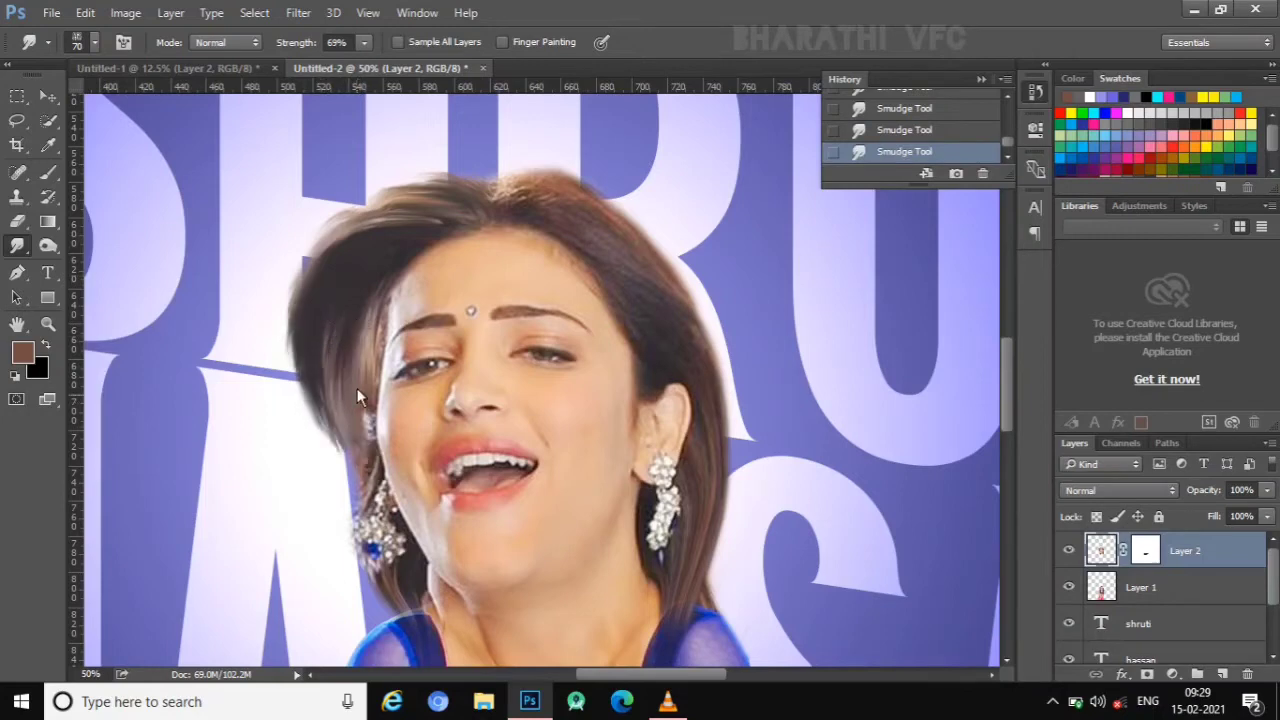
left_click_drag(363, 307, 358, 470)
left_click_drag(329, 362, 345, 465)
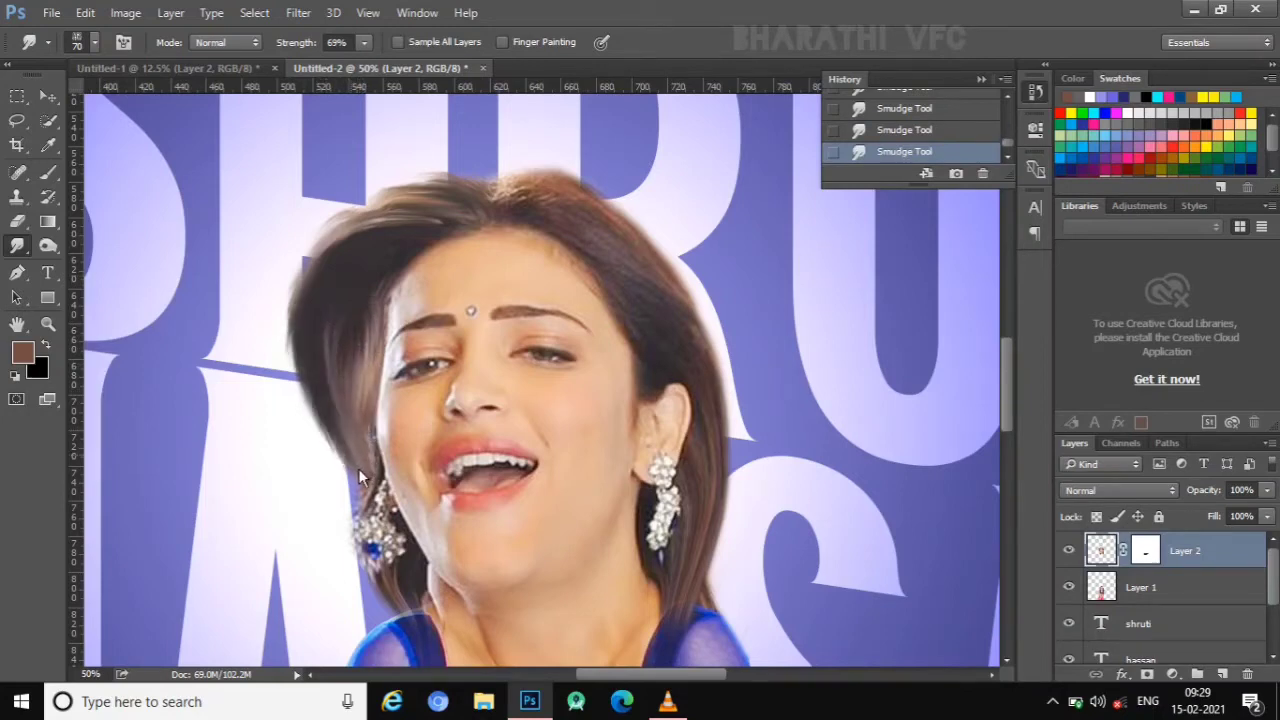
- Smudge the top, right-side and forehead hair, redoing the upper-left stroke once
mouse_move(520, 190)
left_mouse_down()
mouse_move(565, 160)
mouse_move(645, 225)
mouse_move(660, 286)
mouse_move(696, 312)
left_mouse_up()
mouse_move(702, 360)
left_mouse_down()
mouse_move(724, 402)
mouse_move(727, 528)
mouse_move(704, 496)
left_mouse_up()
scroll(700, 340, "down", 2)
scroll(628, 314, "up", 2)
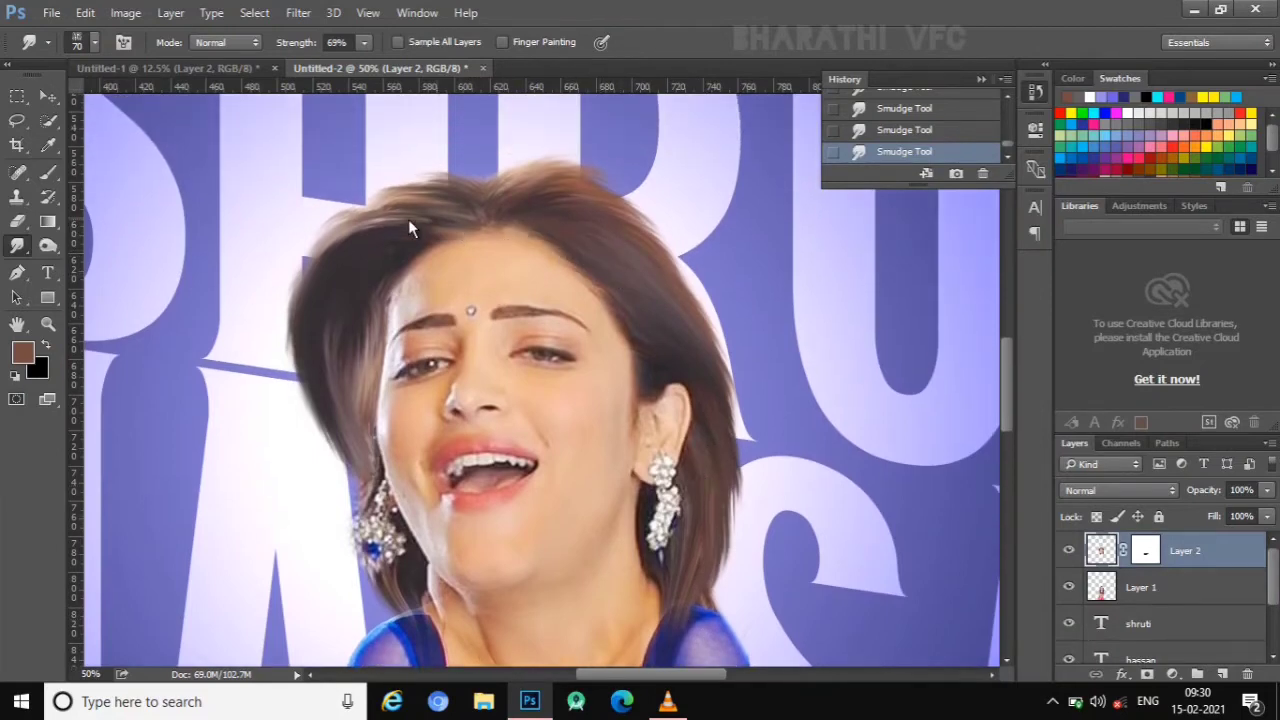
left_click_drag(468, 212, 350, 240)
mouse_move(414, 268)
left_mouse_down()
mouse_move(476, 234)
mouse_move(420, 212)
left_mouse_up()
left_click(904, 130)
left_click_drag(378, 212, 342, 222)
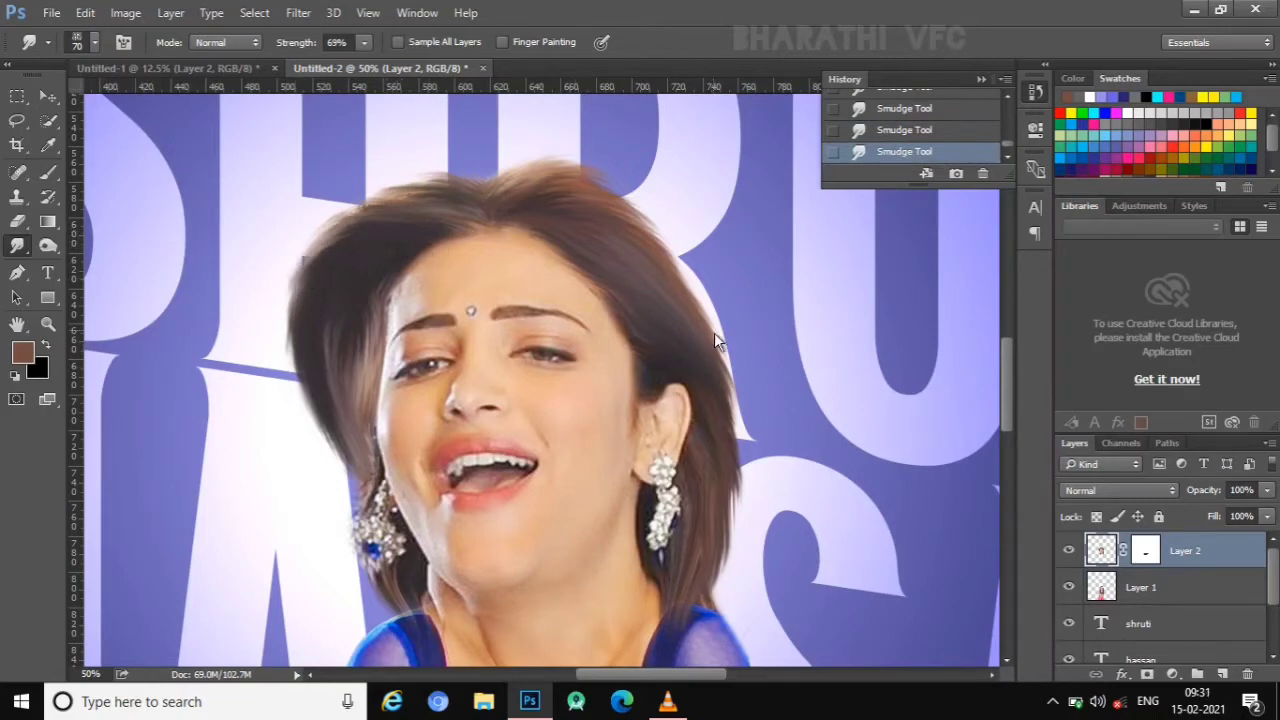
scroll(714, 332, "down", 2)
scroll(720, 335, "down", 1)
scroll(720, 335, "down", 2)
scroll(720, 335, "up", 3)
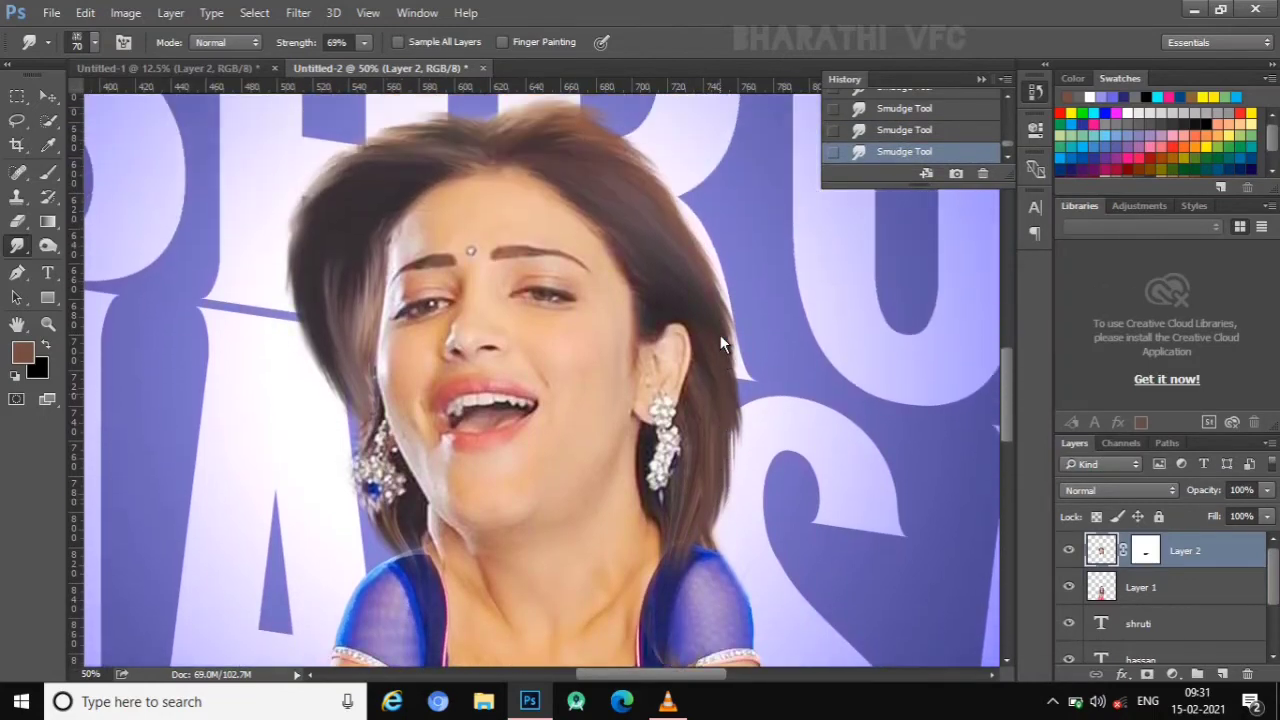
- Add a test layer and try an enlarged Mixer Brush stroke on the face
left_click(1224, 673)
right_click(48, 172)
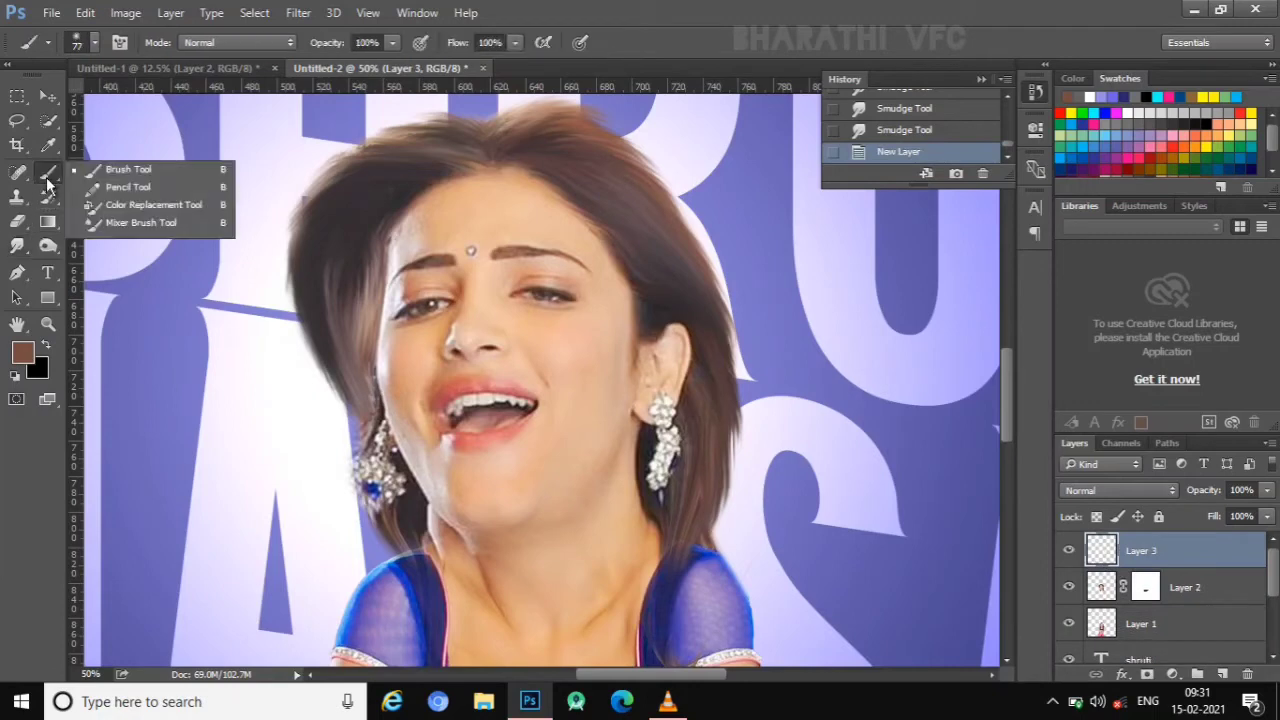
left_click(136, 222)
key("ctrl+plus")
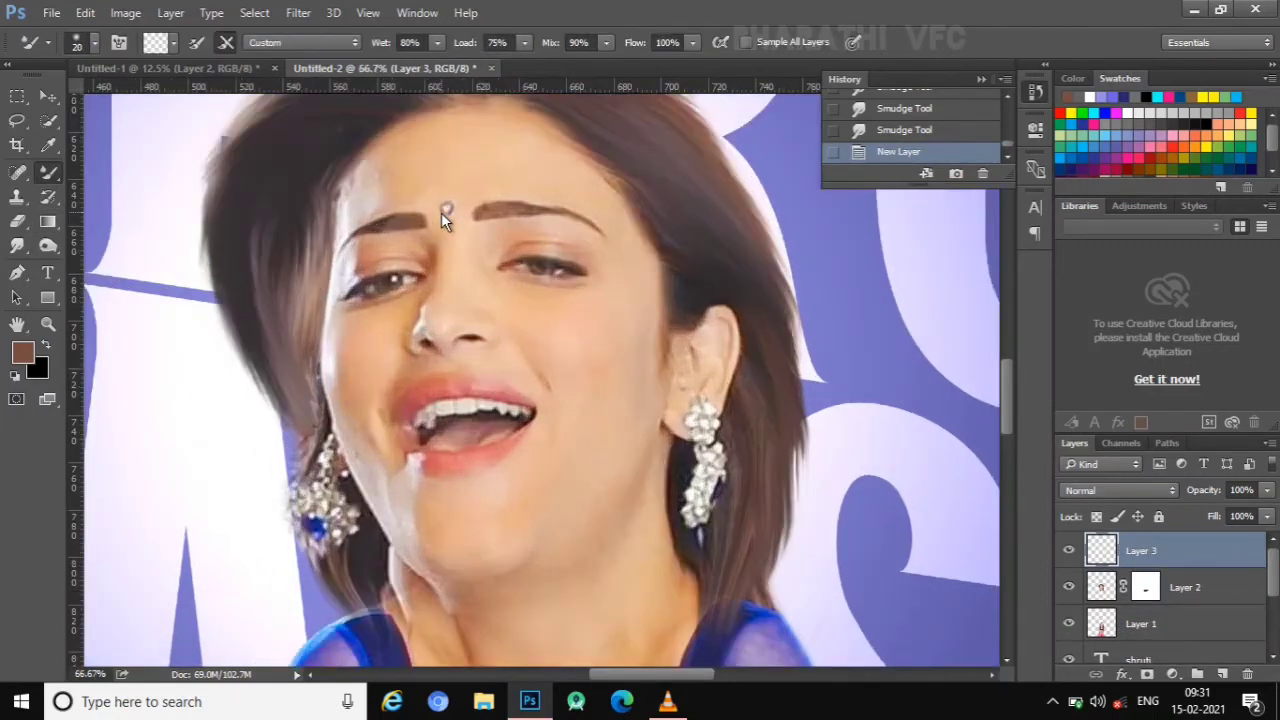
key("bracketright")
key("bracketright")
key("bracketright")
scroll(456, 208, "up", 2)
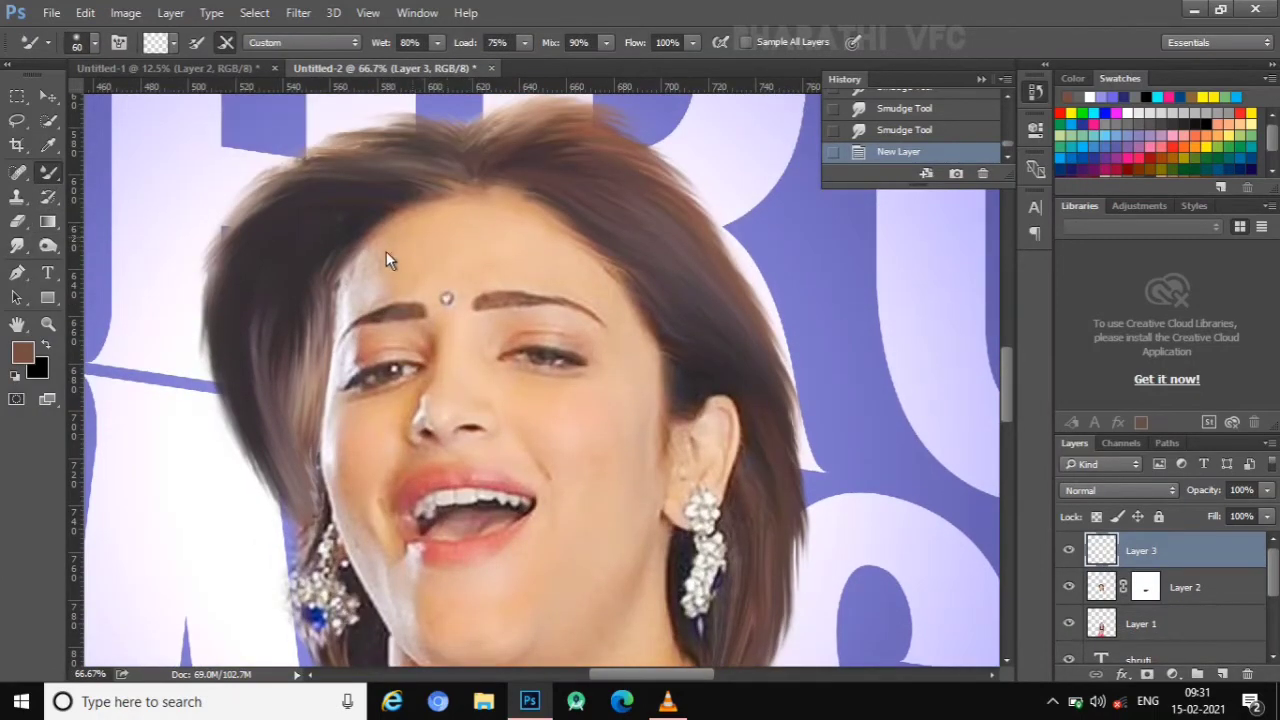
left_click_drag(494, 256, 564, 268)
- Delete the empty Layer 3, duplicate Layer 2, and smooth the forehead skin on the copy
left_click_drag(1200, 560, 1254, 673)
left_click_drag(1211, 548, 1224, 674)
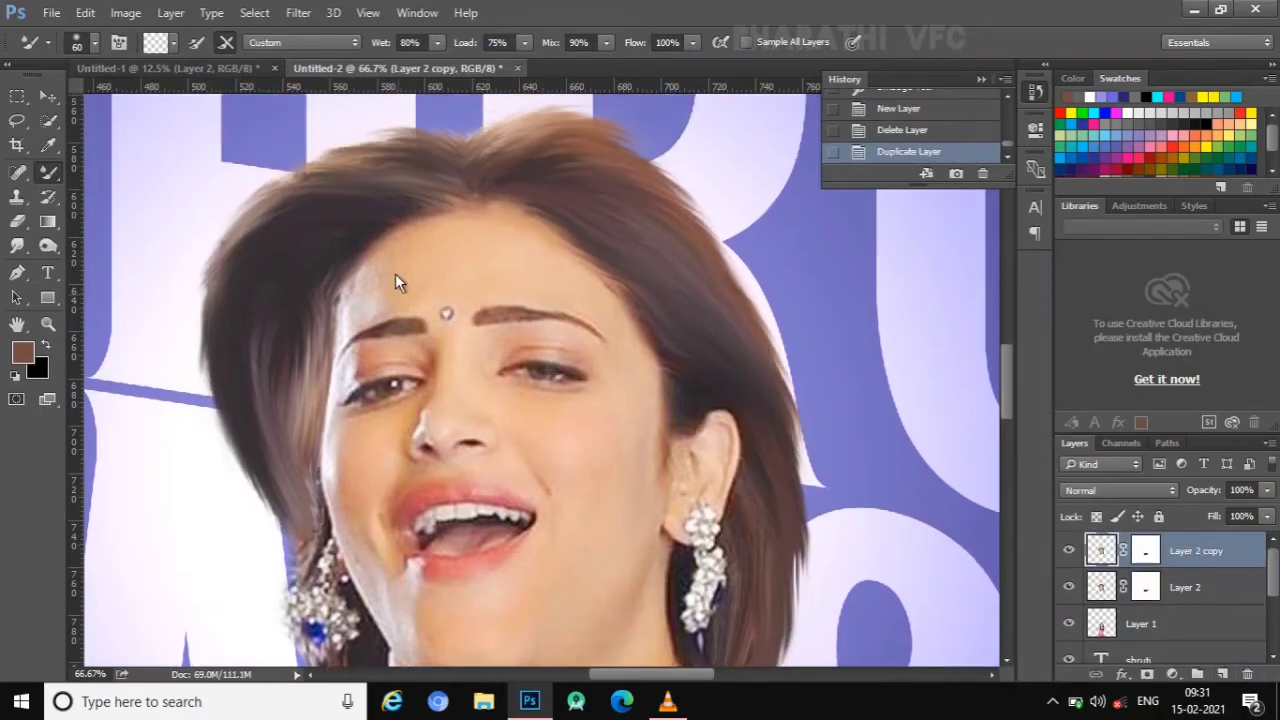
left_click_drag(365, 294, 419, 303)
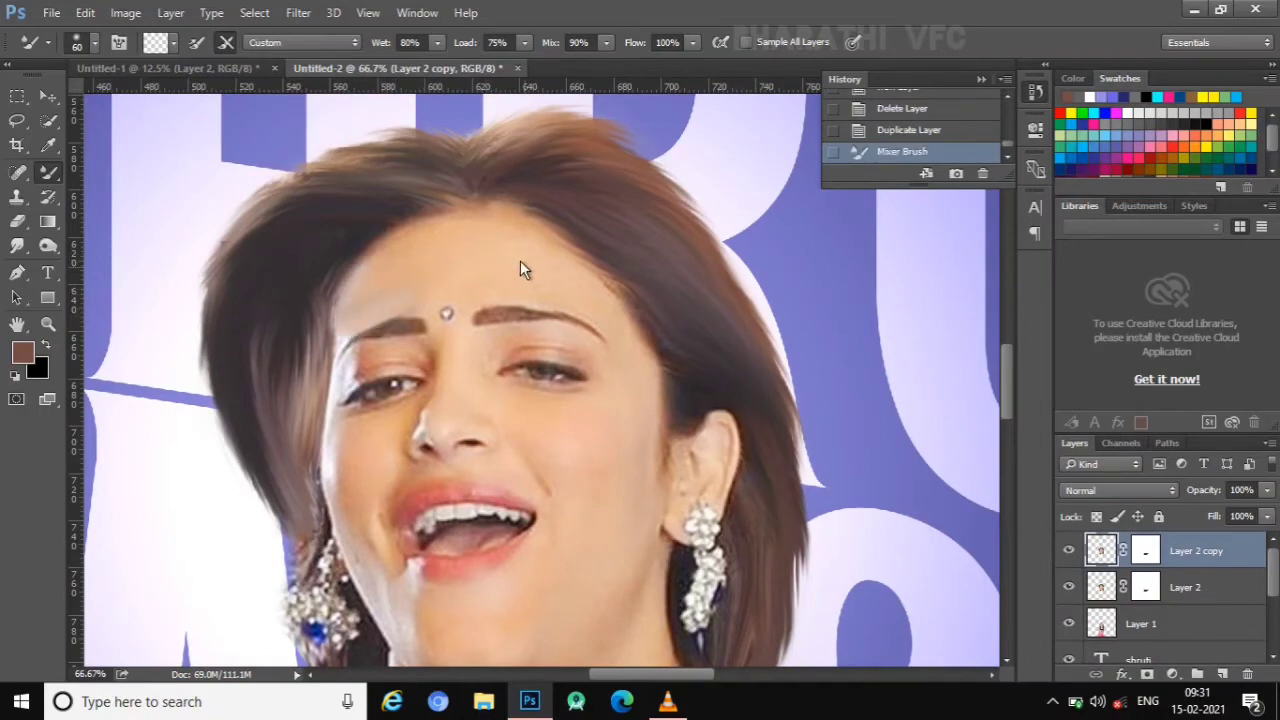
left_click_drag(568, 275, 620, 285)
- Smooth the left cheek near the nose and review the blended face
scroll(634, 383, "down", 2)
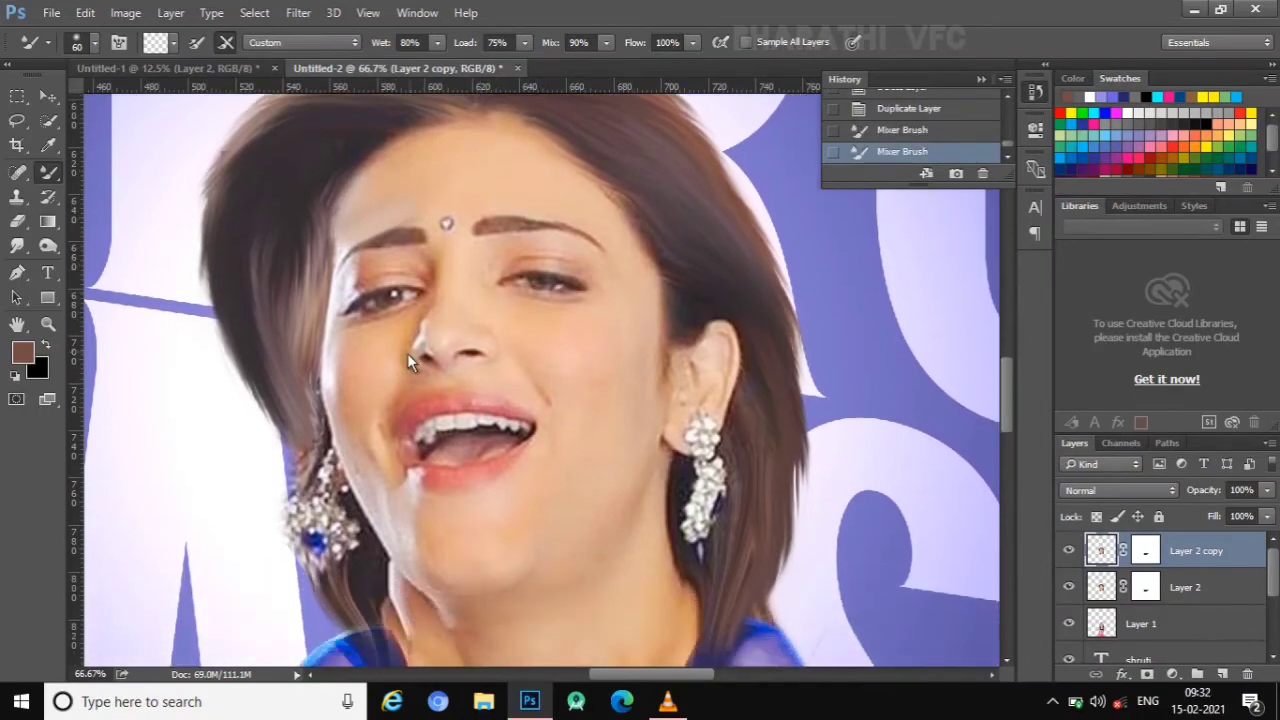
left_click_drag(359, 391, 350, 373)
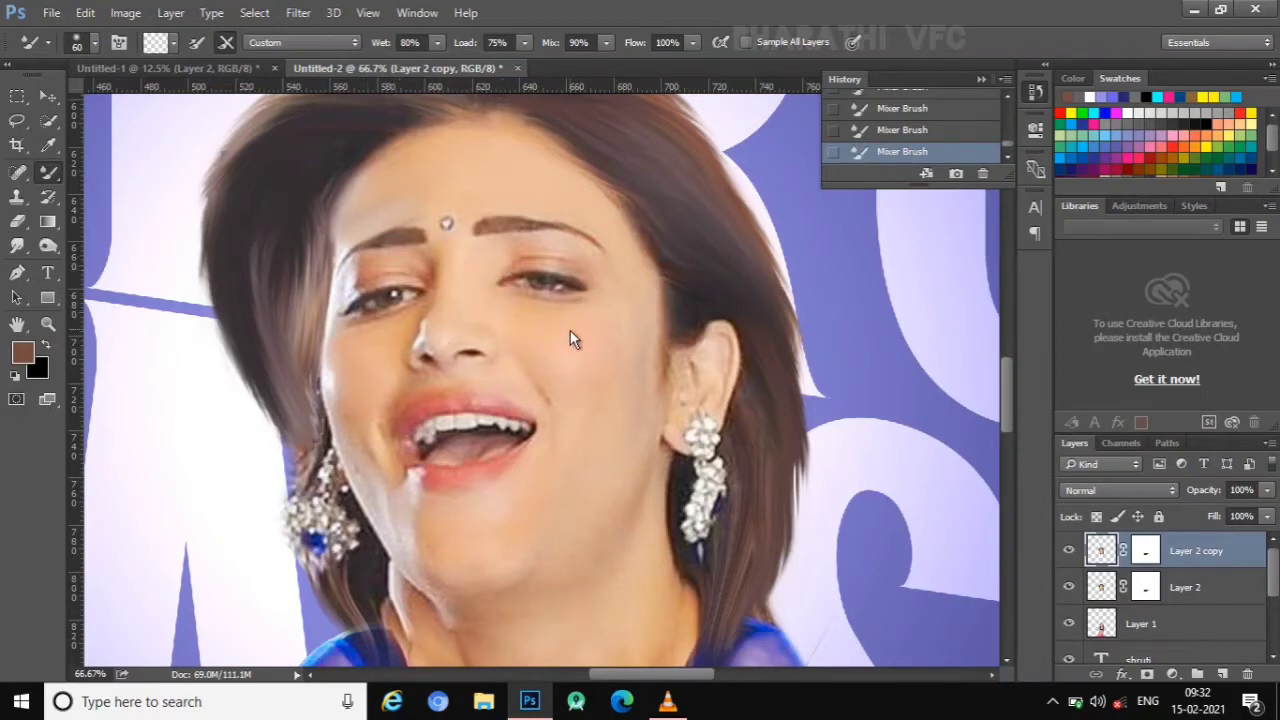
scroll(580, 335, "down", 2)
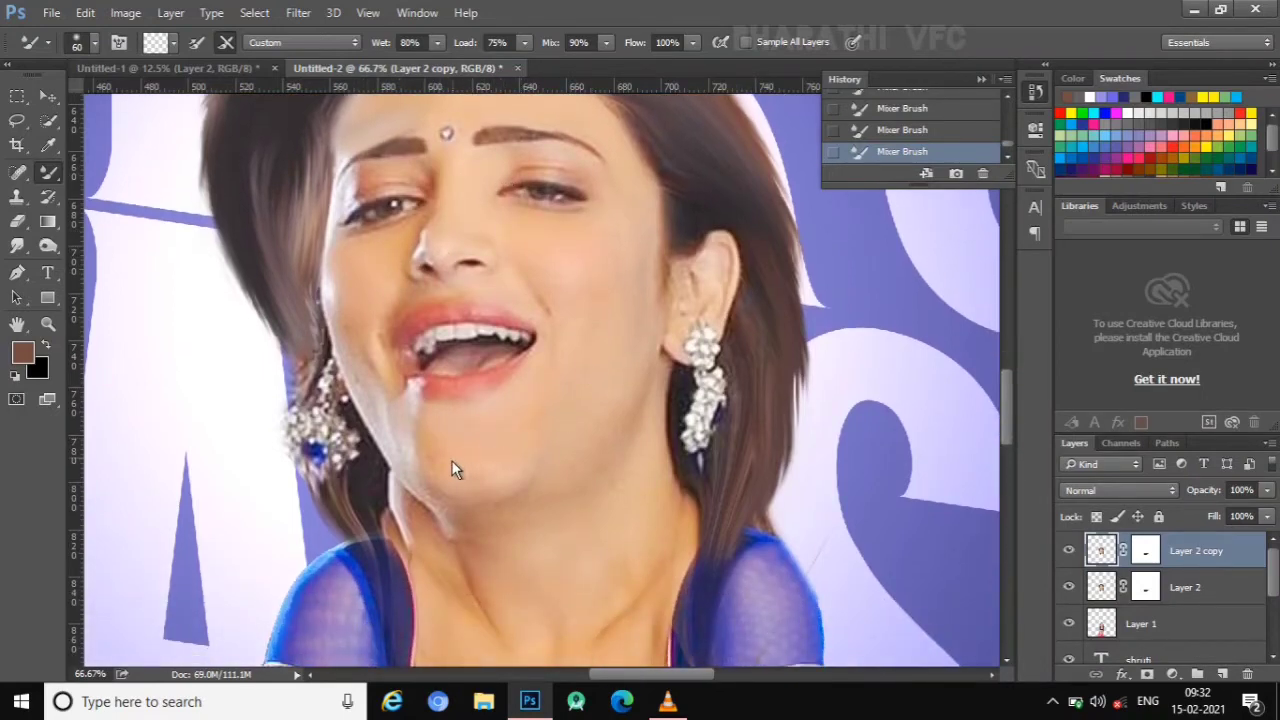
scroll(399, 443, "down", 1)
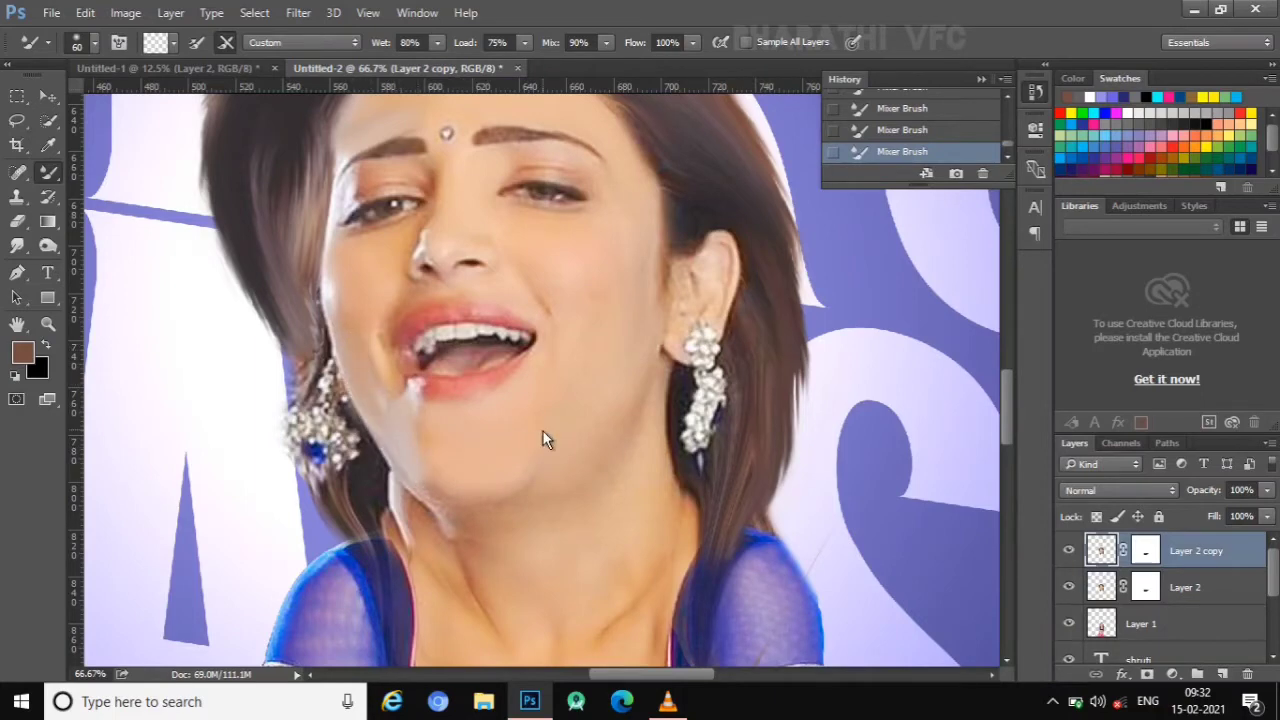
scroll(542, 432, "down", 2)
scroll(542, 440, "down", 1)
scroll(542, 440, "down", 1)
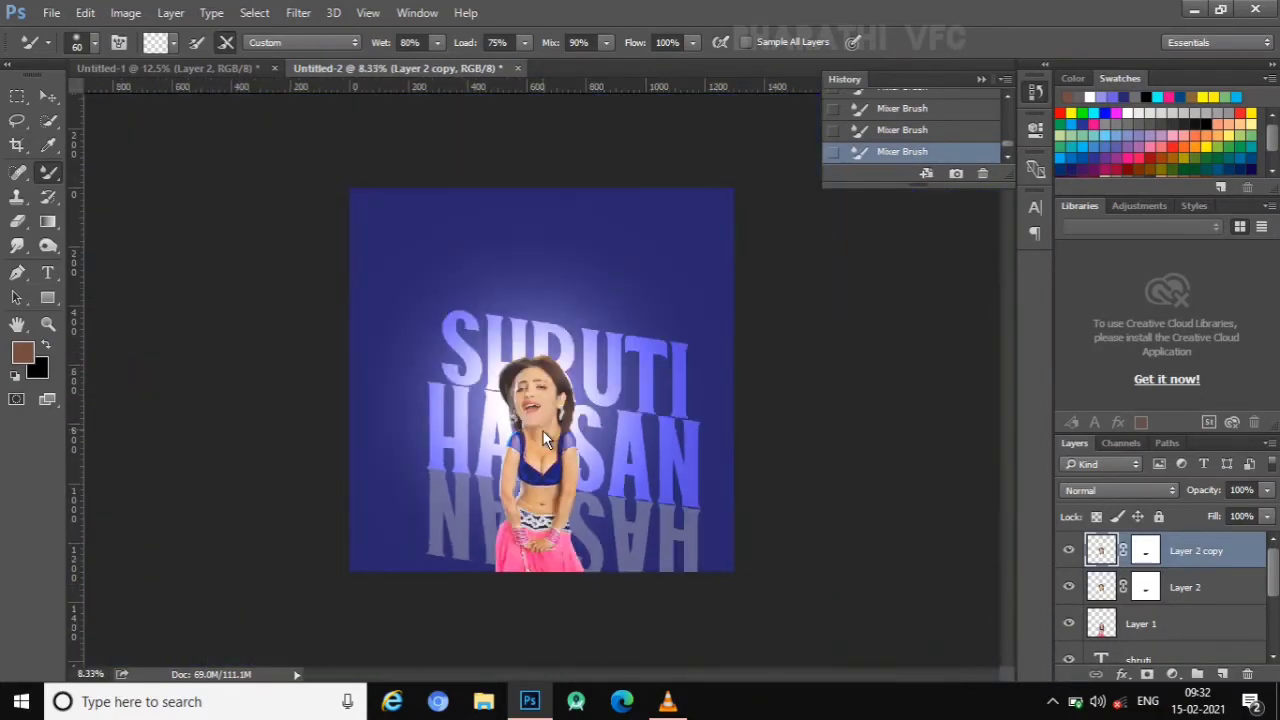
scroll(542, 440, "up", 1)
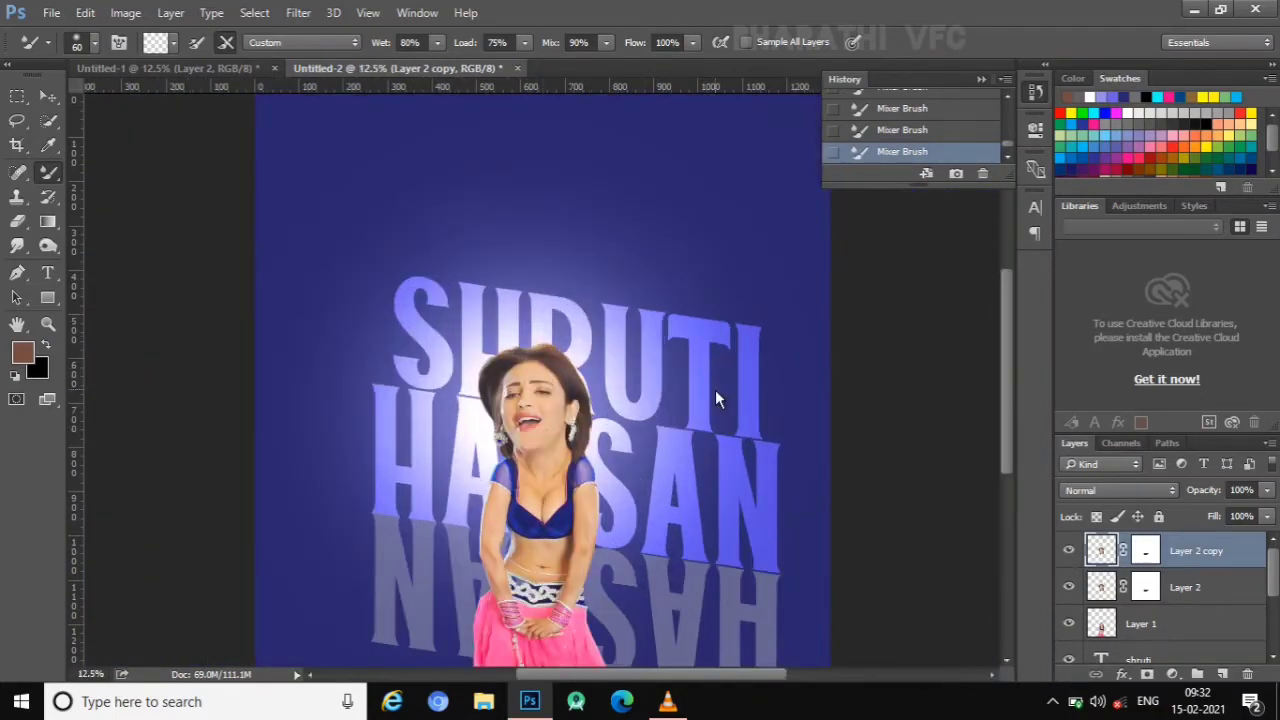
scroll(715, 390, "up", 2)
left_click(668, 701)
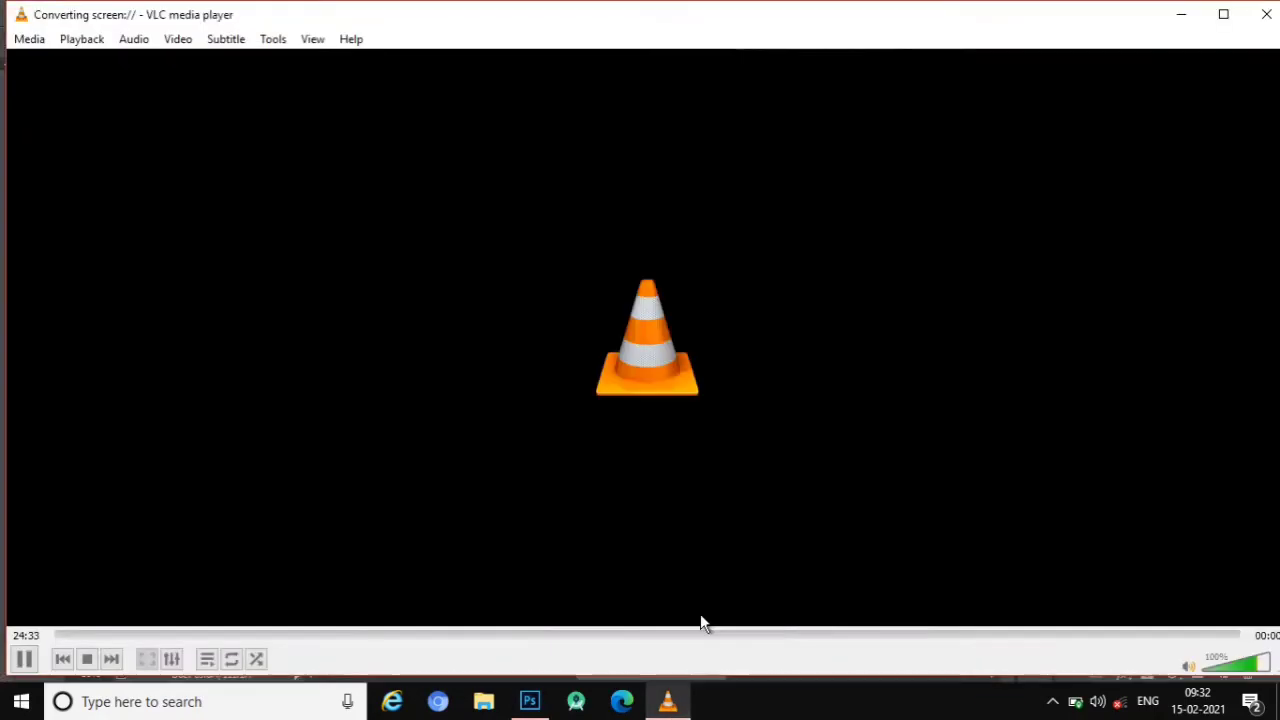
left_click(530, 701)
scroll(511, 604, "down", 2)
scroll(511, 604, "down", 2)
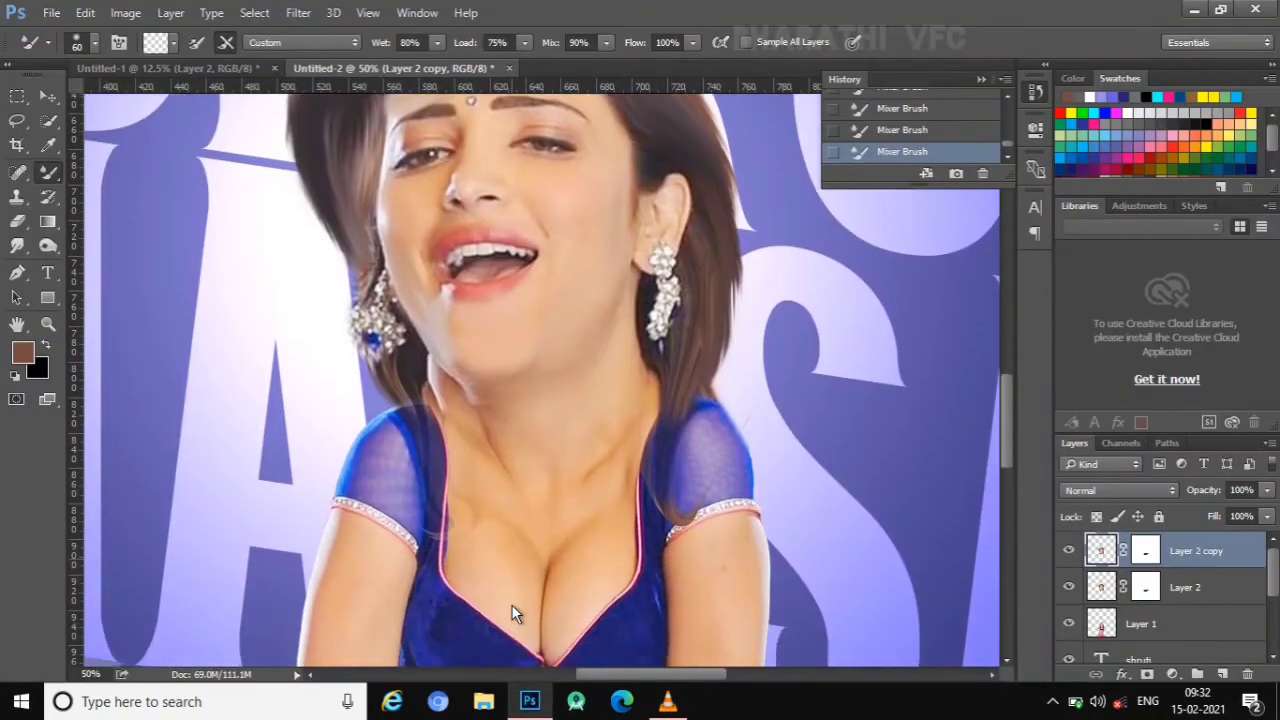
scroll(538, 360, "up", 1)
scroll(582, 356, "down", 3)
- Deepen the neck and chest shading with the Burn Tool at 27% midtone exposure
left_click(49, 247)
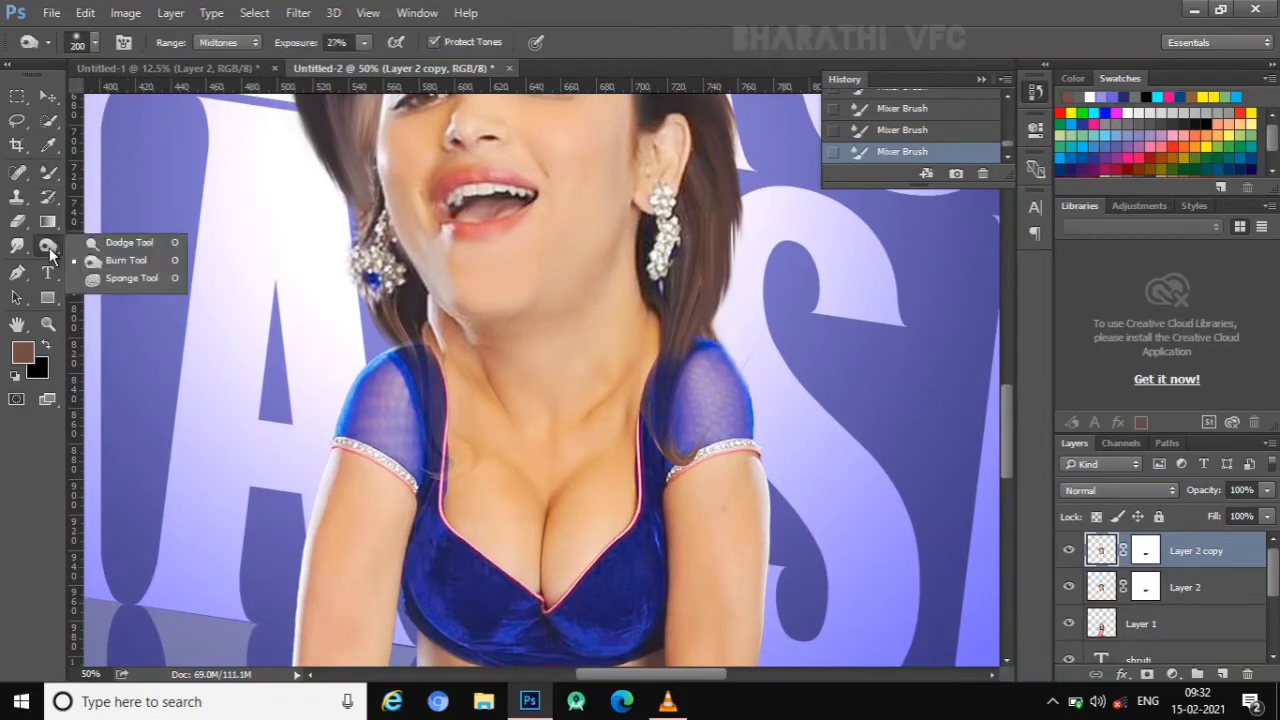
left_click(120, 245)
key("bracketleft")
key("bracketleft")
key("bracketleft")
mouse_move(501, 293)
left_mouse_down()
mouse_move(563, 343)
mouse_move(617, 260)
left_mouse_up()
left_click_drag(565, 428, 490, 434)
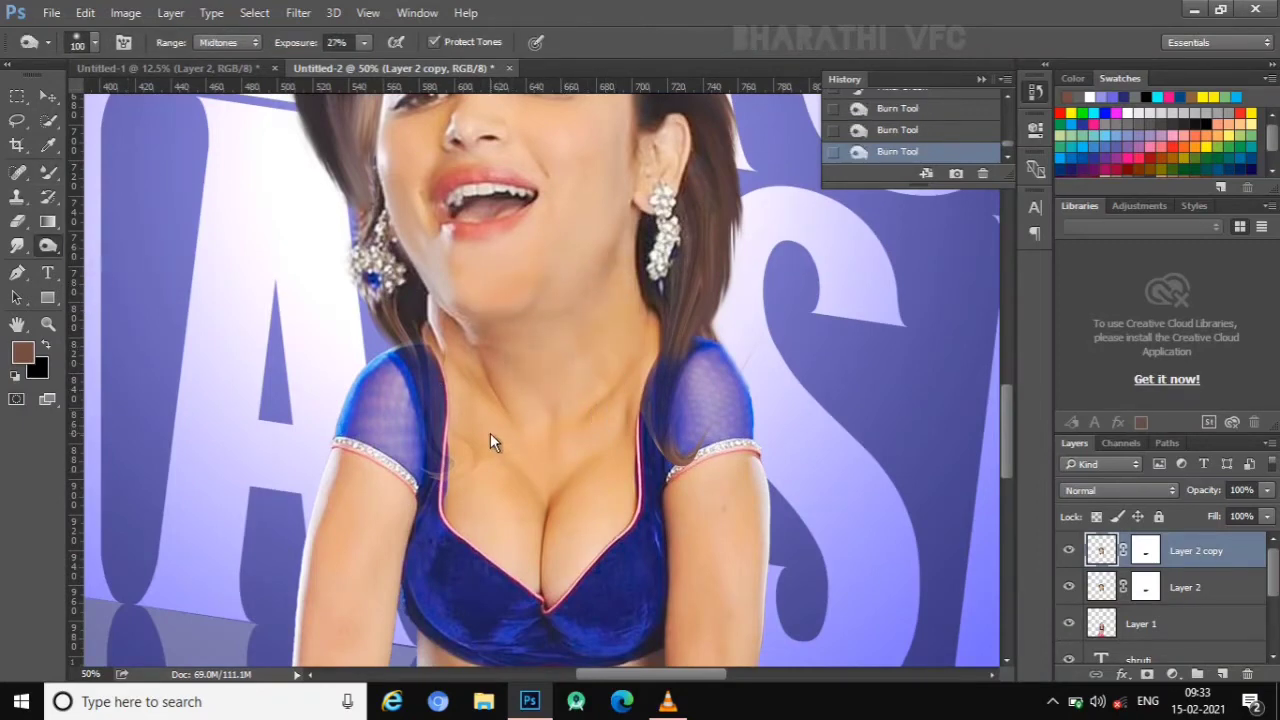
scroll(550, 443, "up", 3)
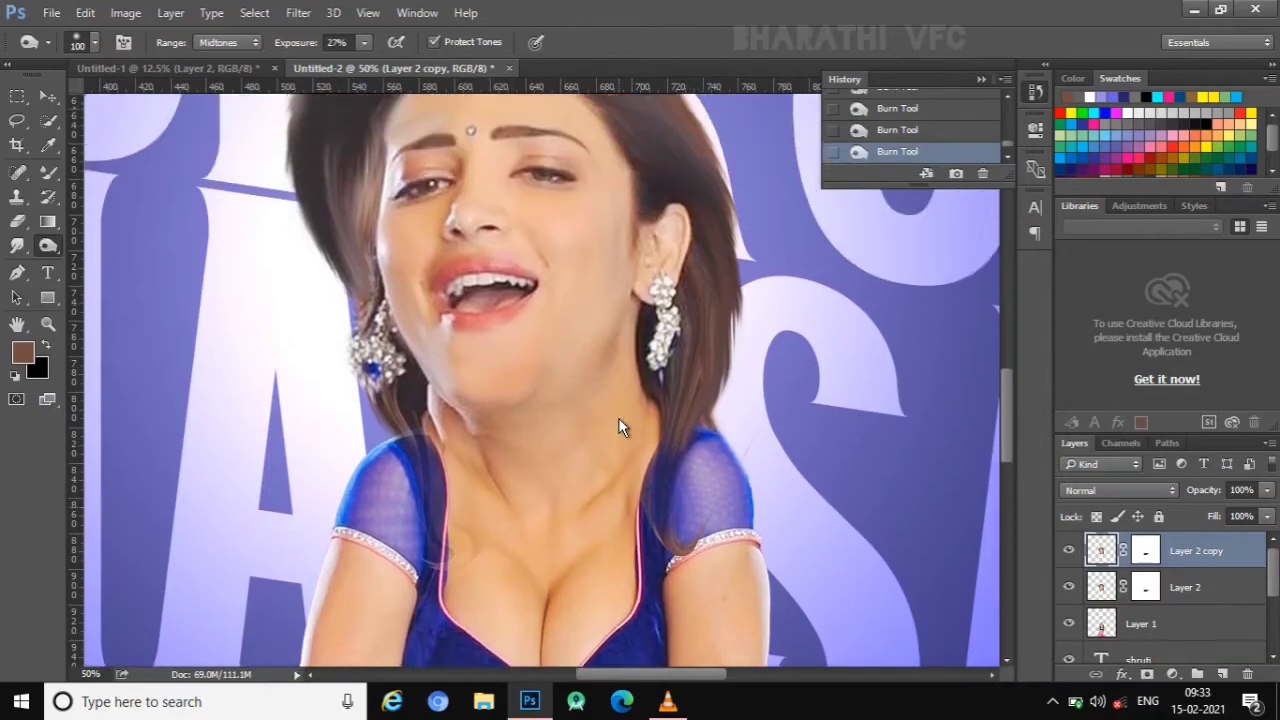
scroll(587, 343, "up", 2)
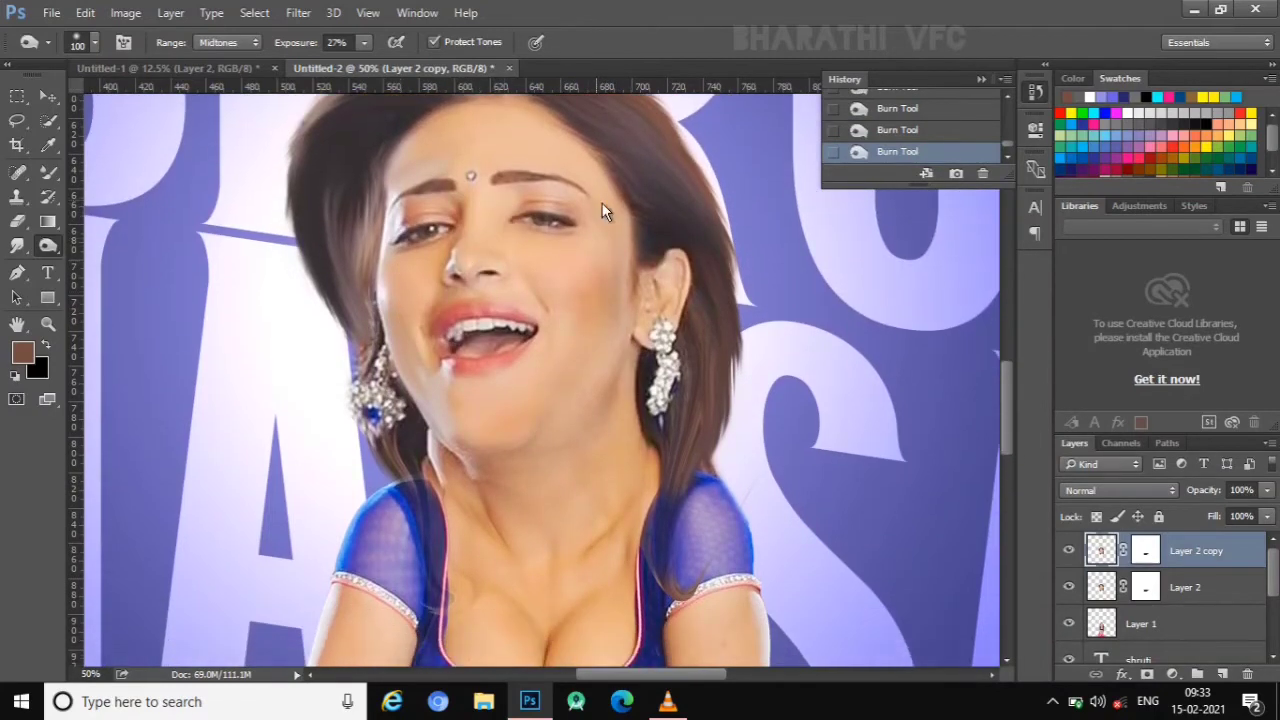
scroll(711, 384, "down", 2)
scroll(680, 378, "down", 2)
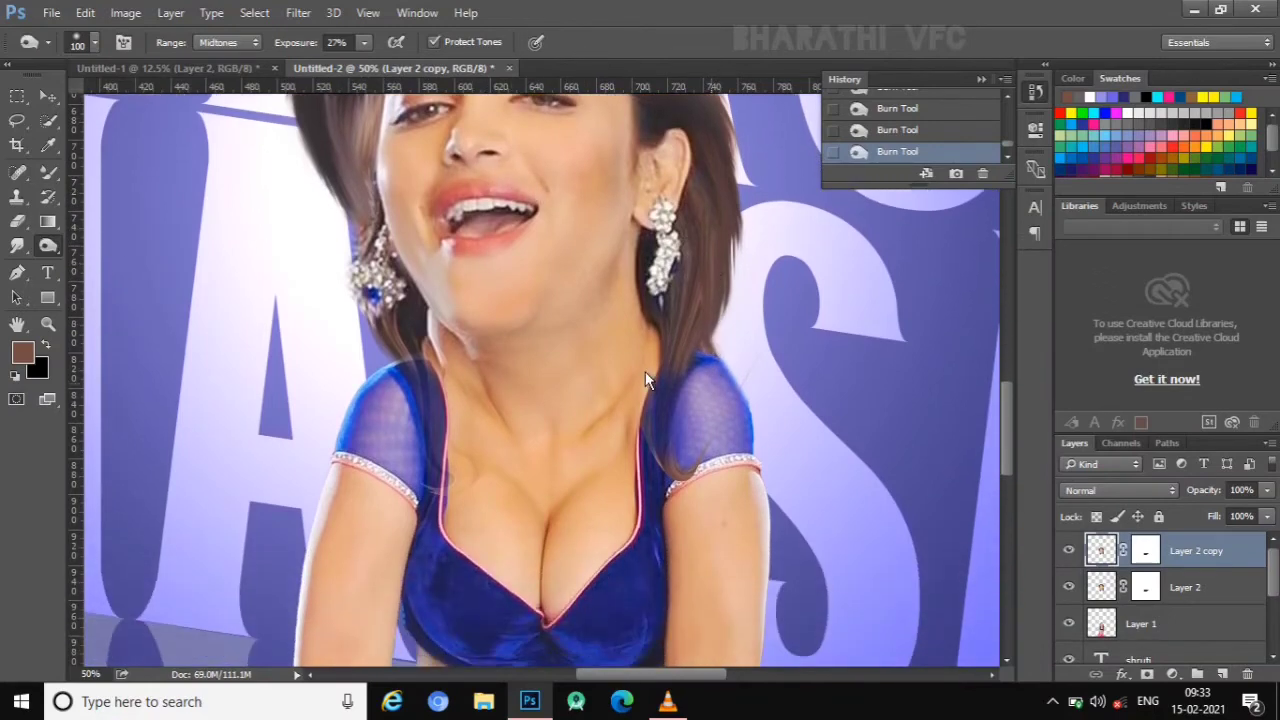
left_click_drag(48, 172, 127, 165)
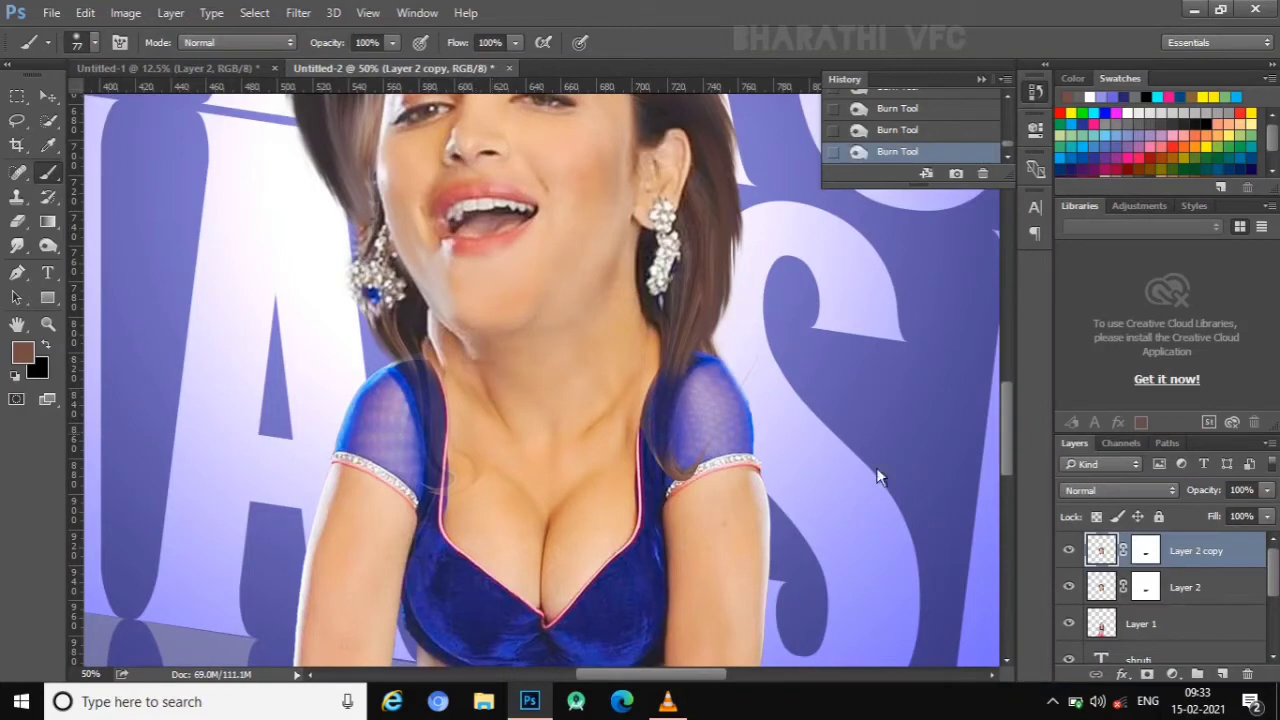
- Mixer-brush the skin under the chin and the chin-neck join on Layer 2 copy
left_click(1100, 622)
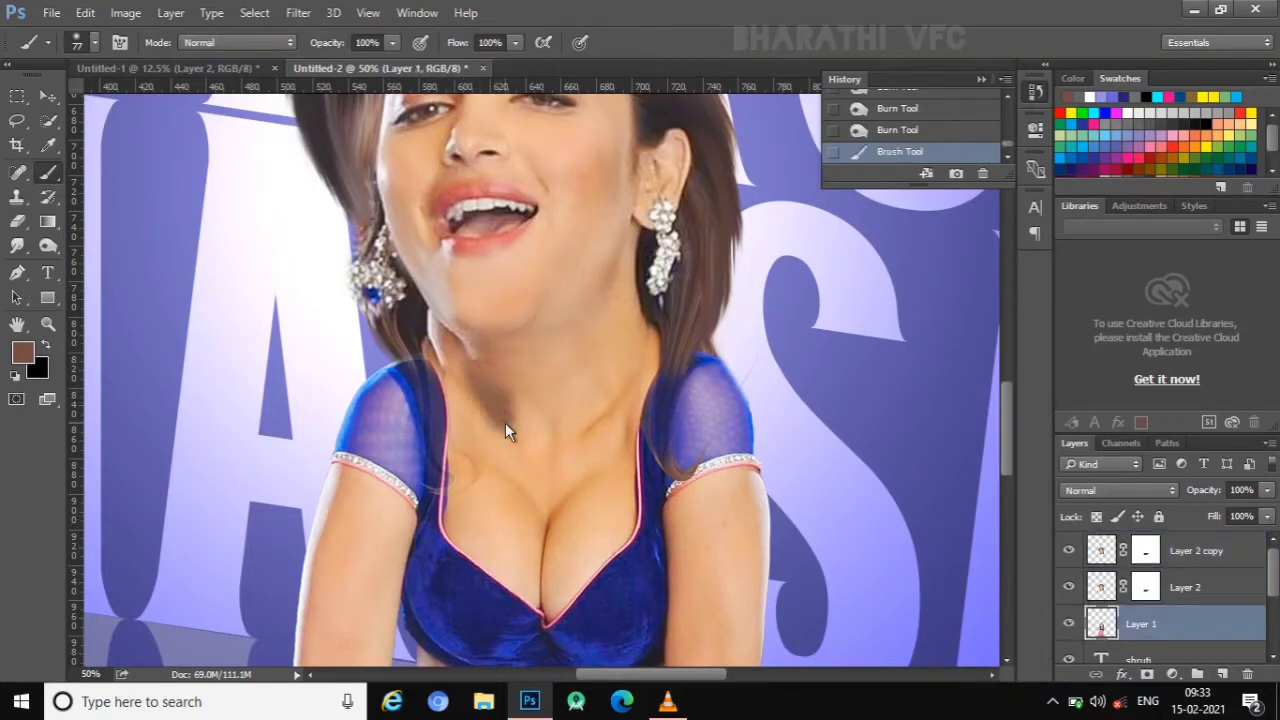
left_click_drag(48, 172, 122, 228)
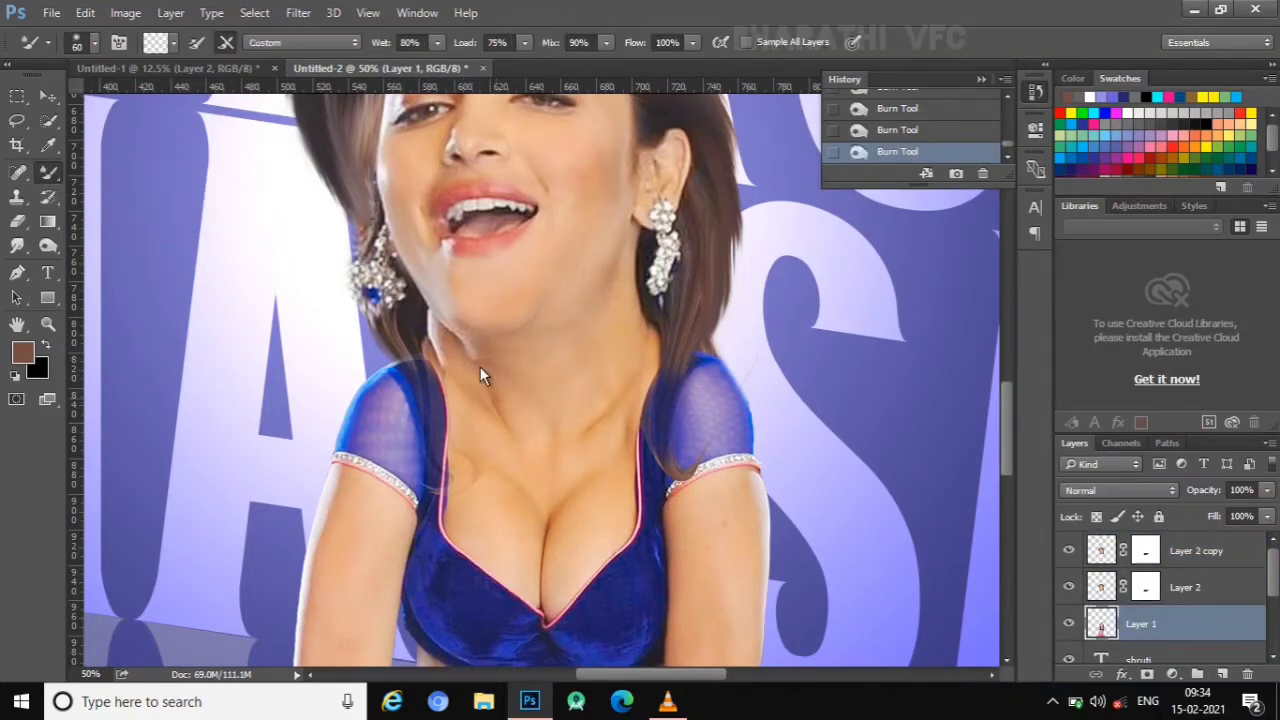
left_click_drag(480, 366, 771, 526)
left_click(1100, 587)
left_click(1100, 550)
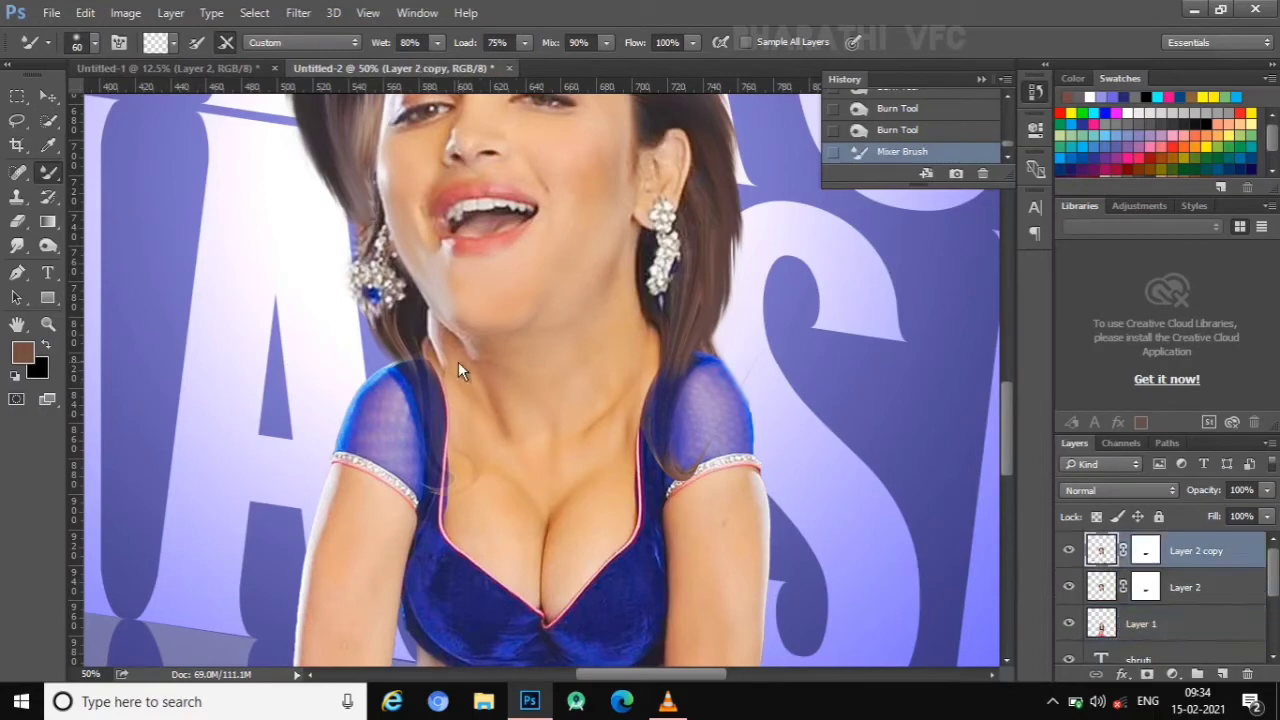
mouse_move(476, 359)
left_mouse_down()
mouse_move(464, 332)
mouse_move(593, 383)
left_mouse_up()
scroll(593, 383, "up", 2)
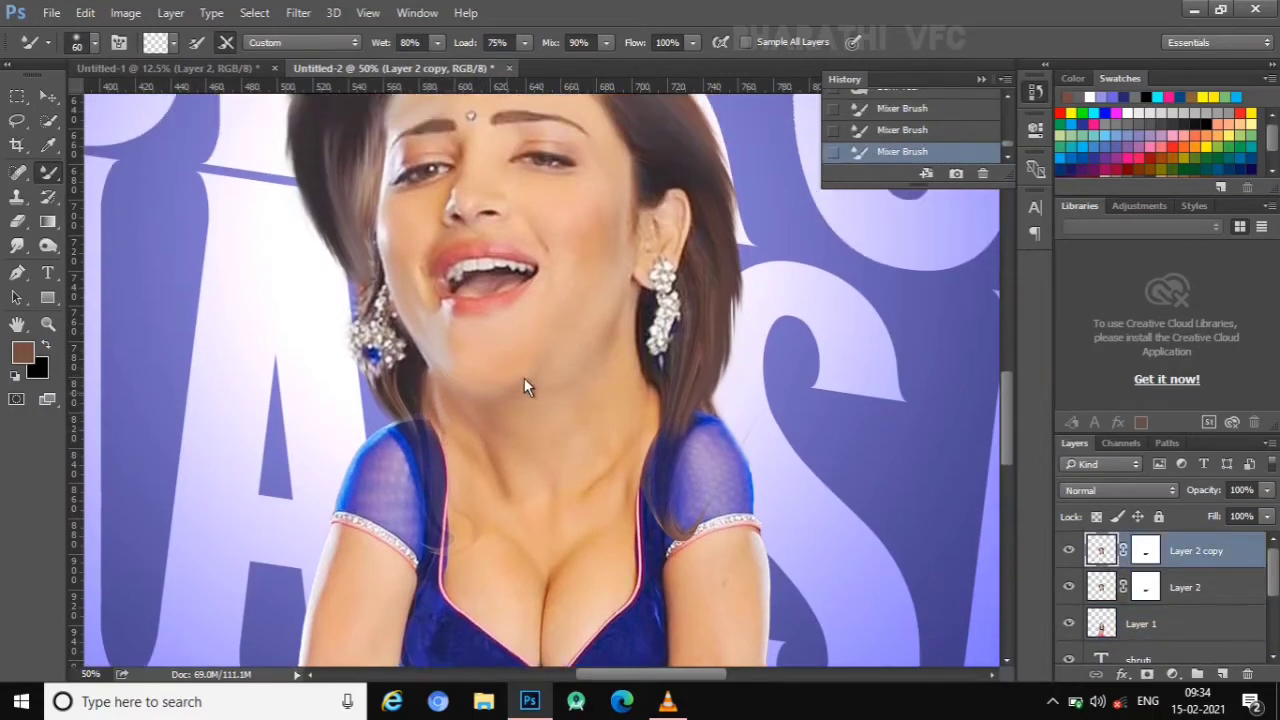
scroll(560, 400, "up", 2)
left_click_drag(530, 438, 455, 450)
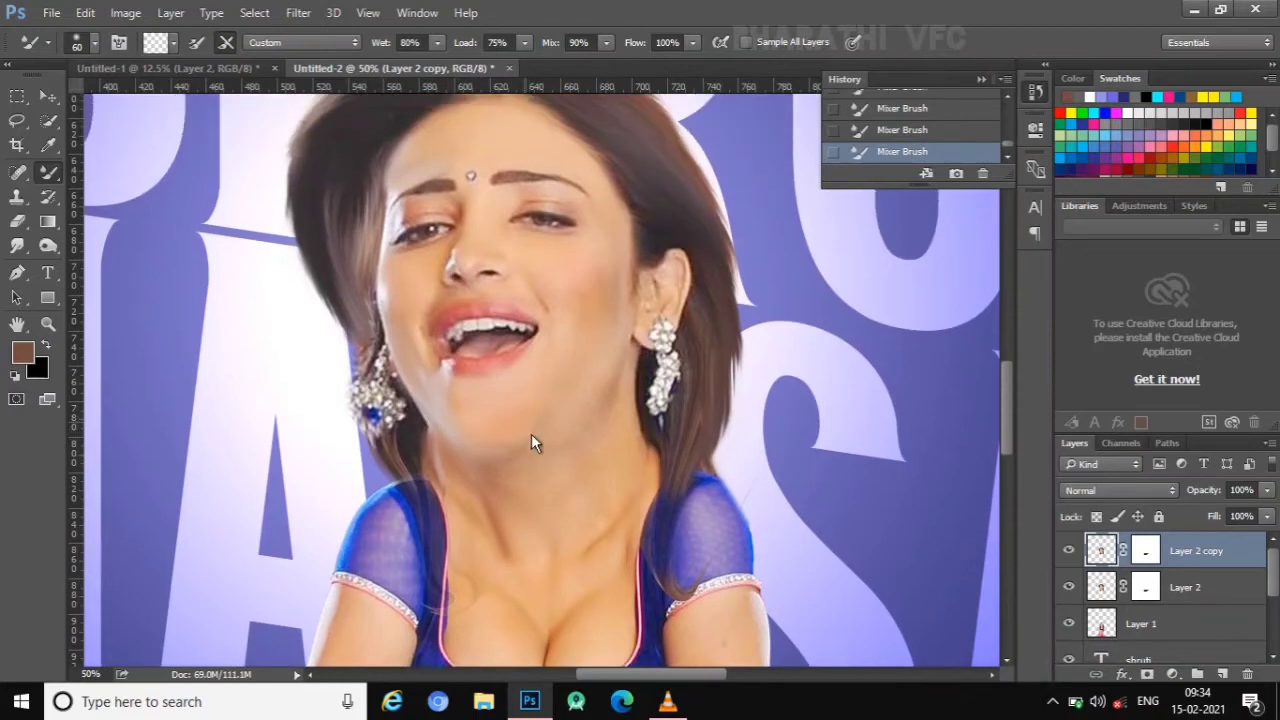
scroll(554, 452, "down", 1)
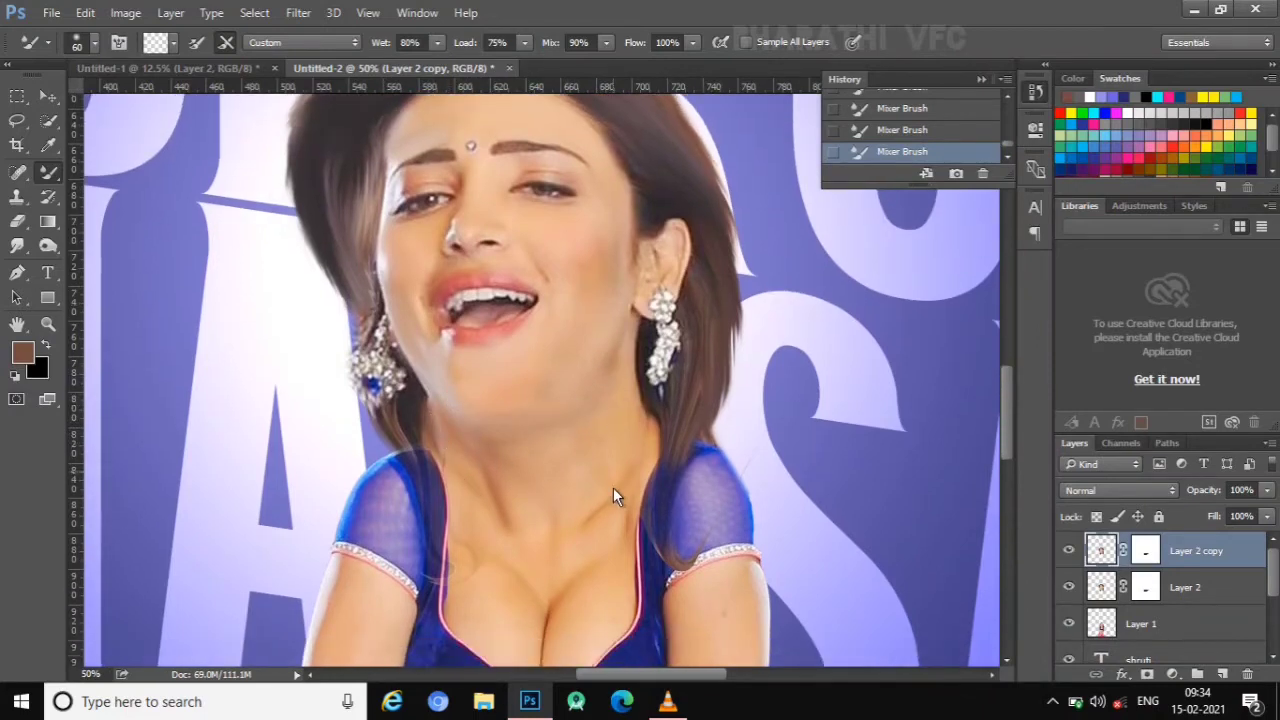
scroll(613, 487, "down", 2)
left_click(1108, 622)
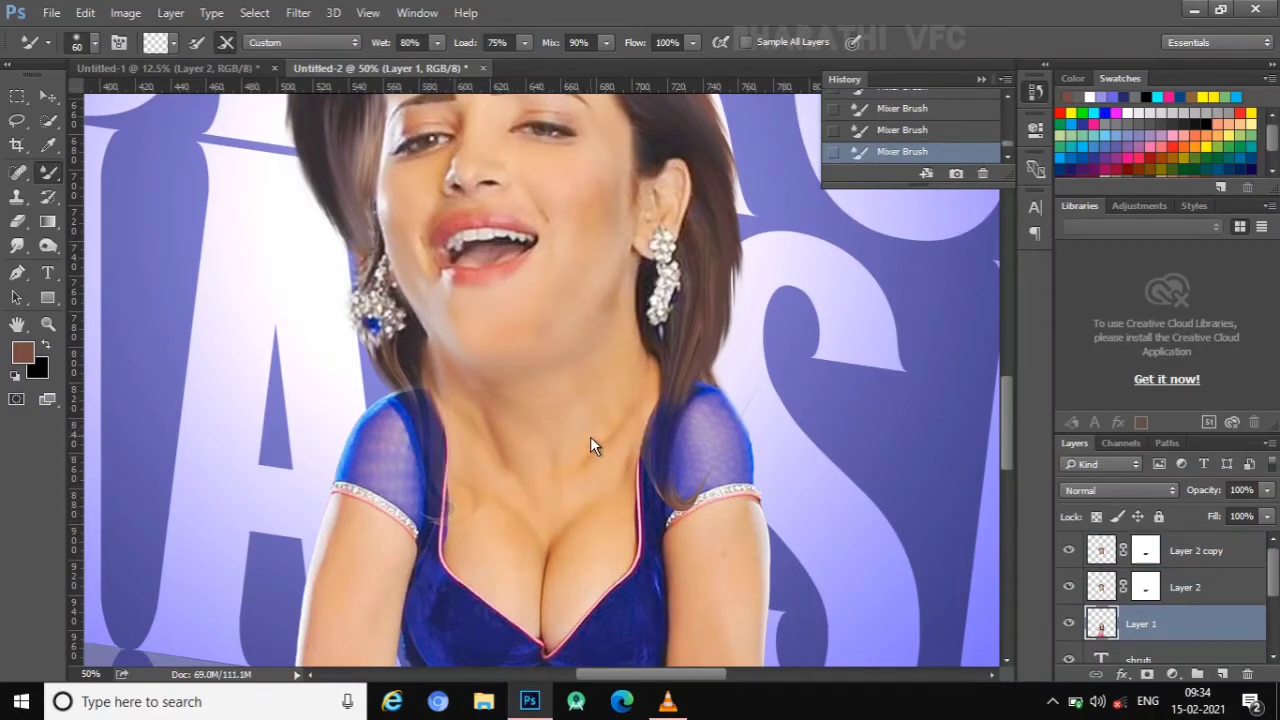
- Blend the blouse's right neckline edge and the hair strand into the sleeve on Layer 1
scroll(577, 396, "down", 2)
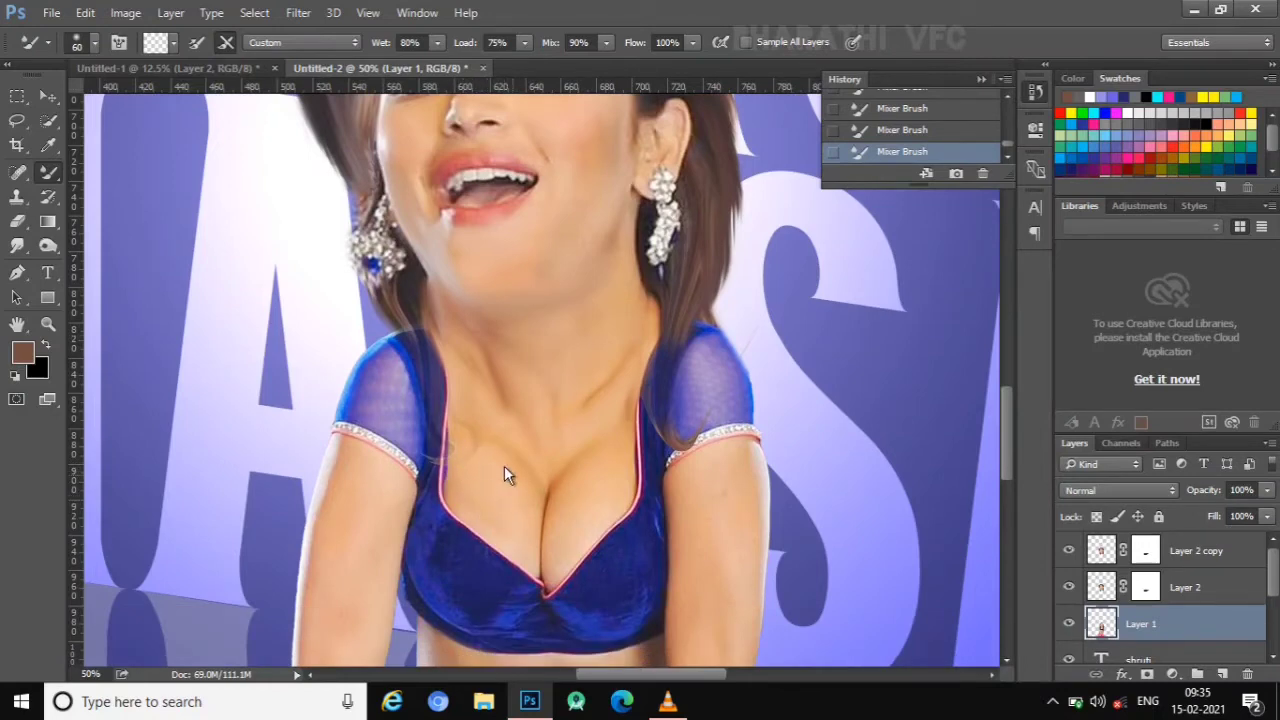
left_click_drag(596, 552, 616, 512)
scroll(626, 466, "down", 2)
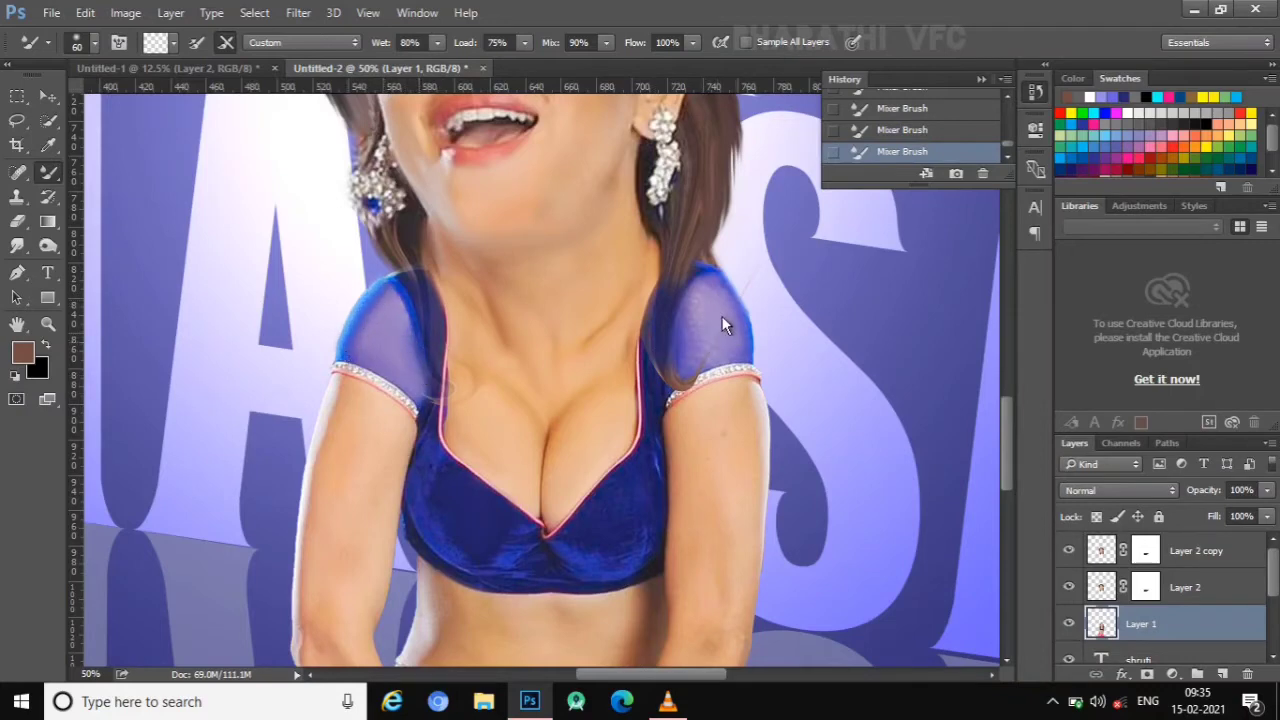
left_click_drag(722, 316, 688, 331)
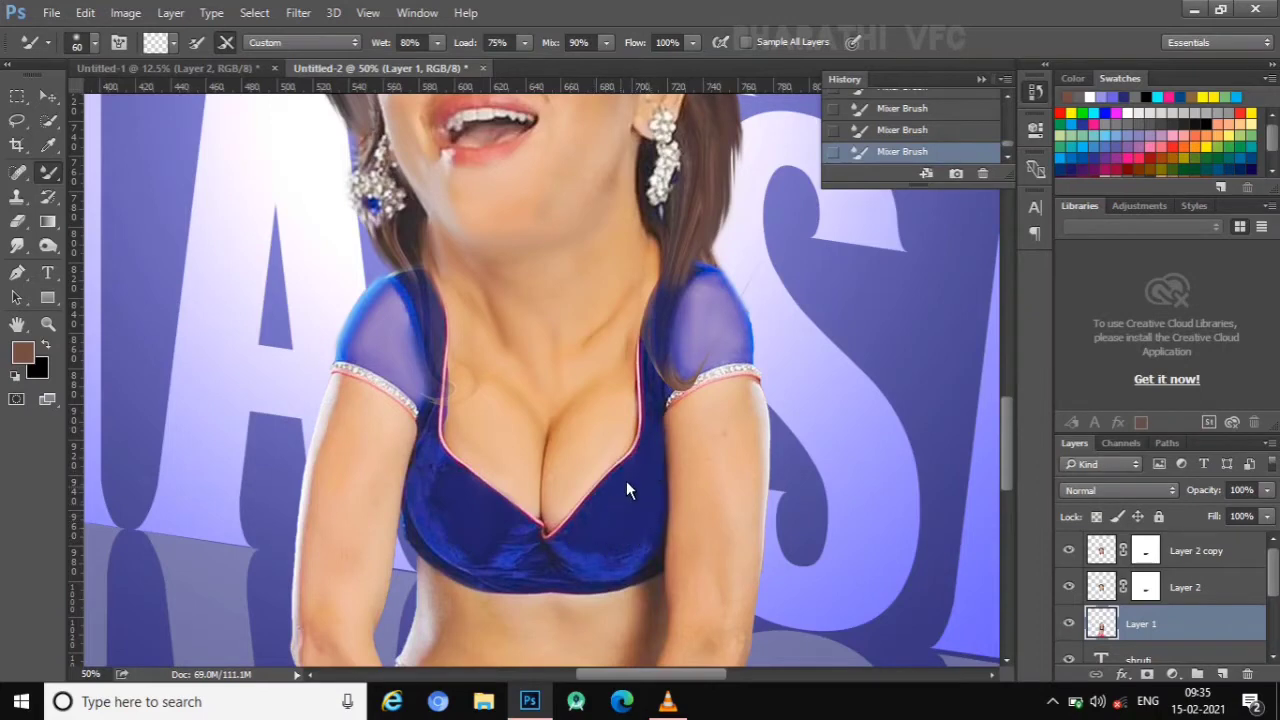
- Scroll down the figure to review the smoothed arm and midriff skin
scroll(626, 481, "down", 1)
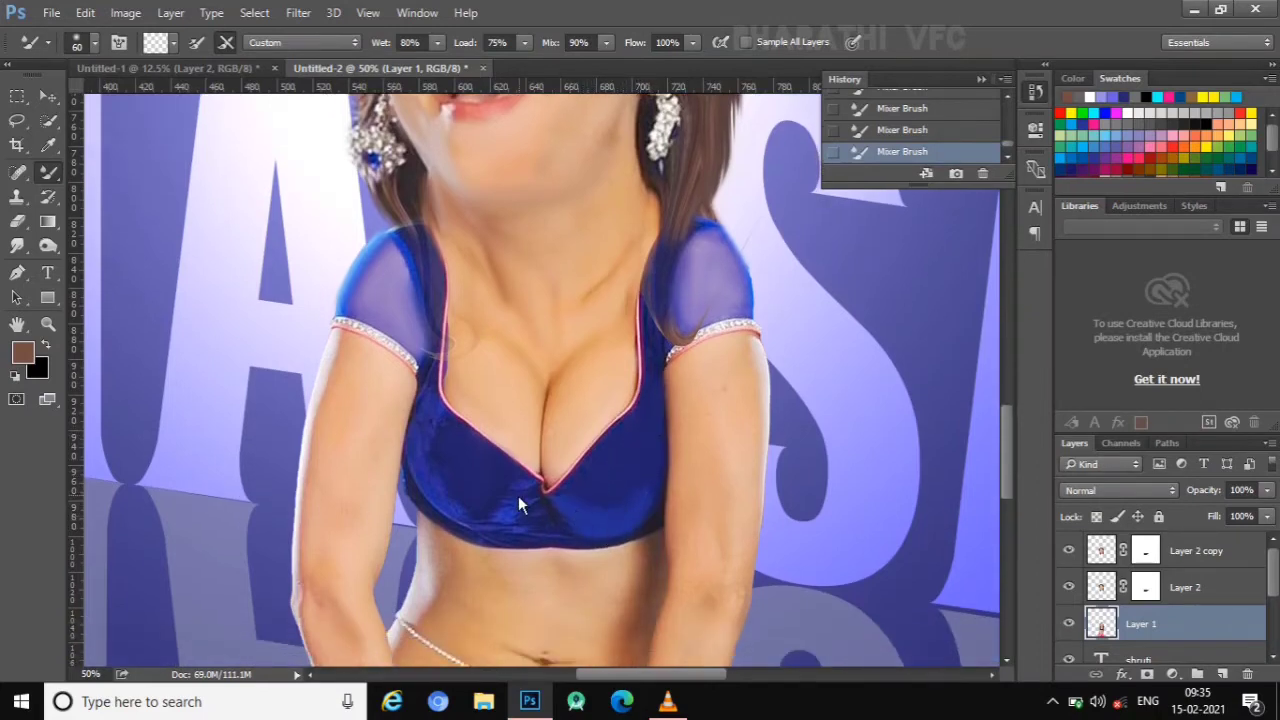
scroll(549, 488, "down", 1)
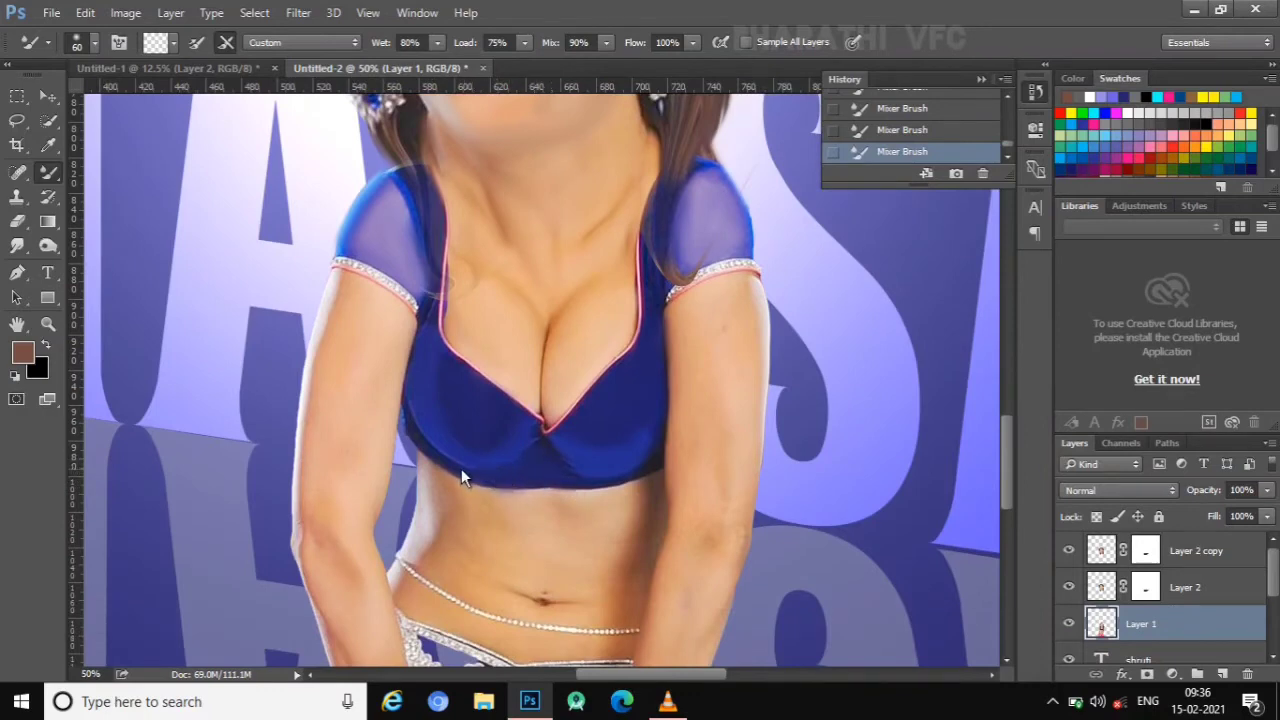
scroll(411, 421, "up", 1)
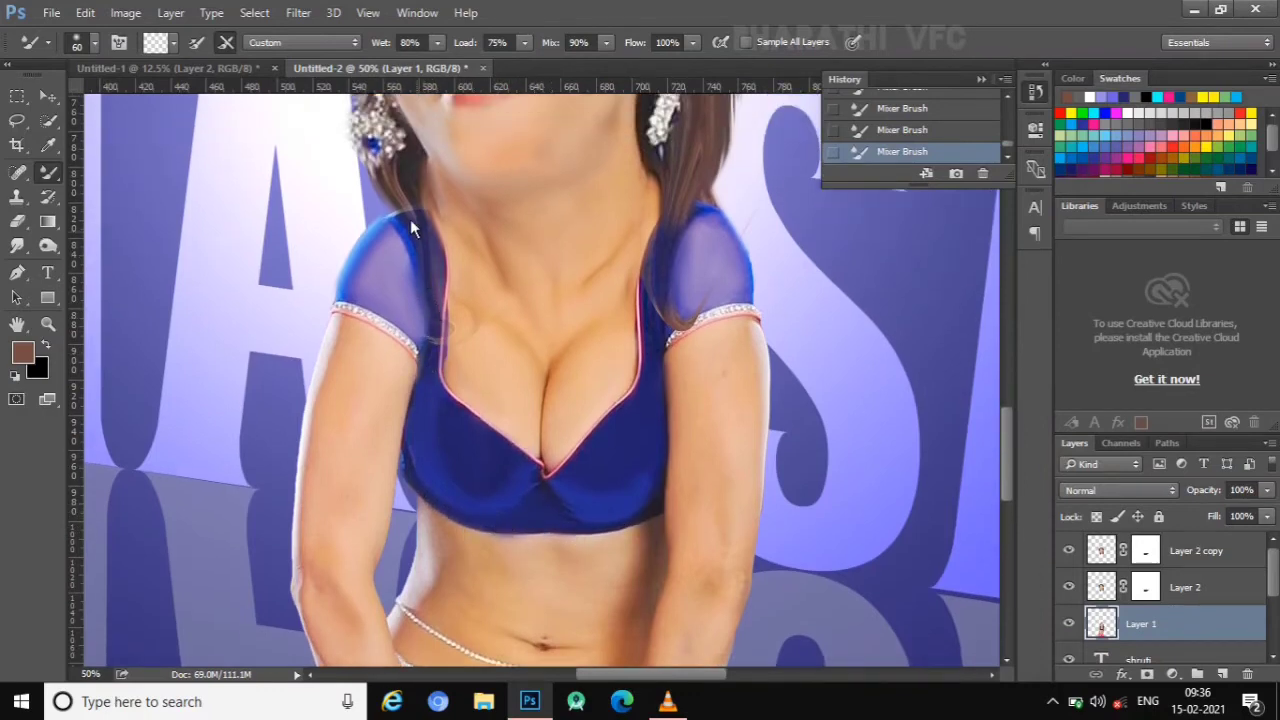
scroll(410, 219, "down", 1)
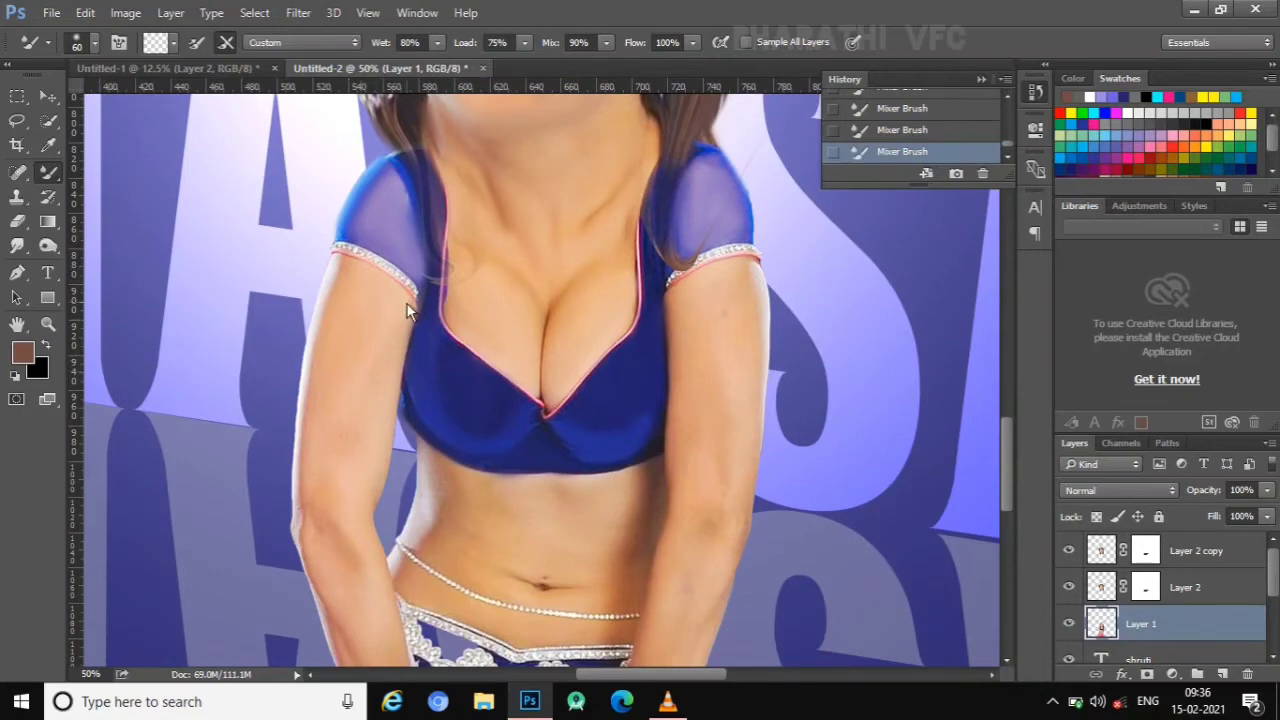
scroll(345, 455, "down", 3)
scroll(348, 457, "down", 2)
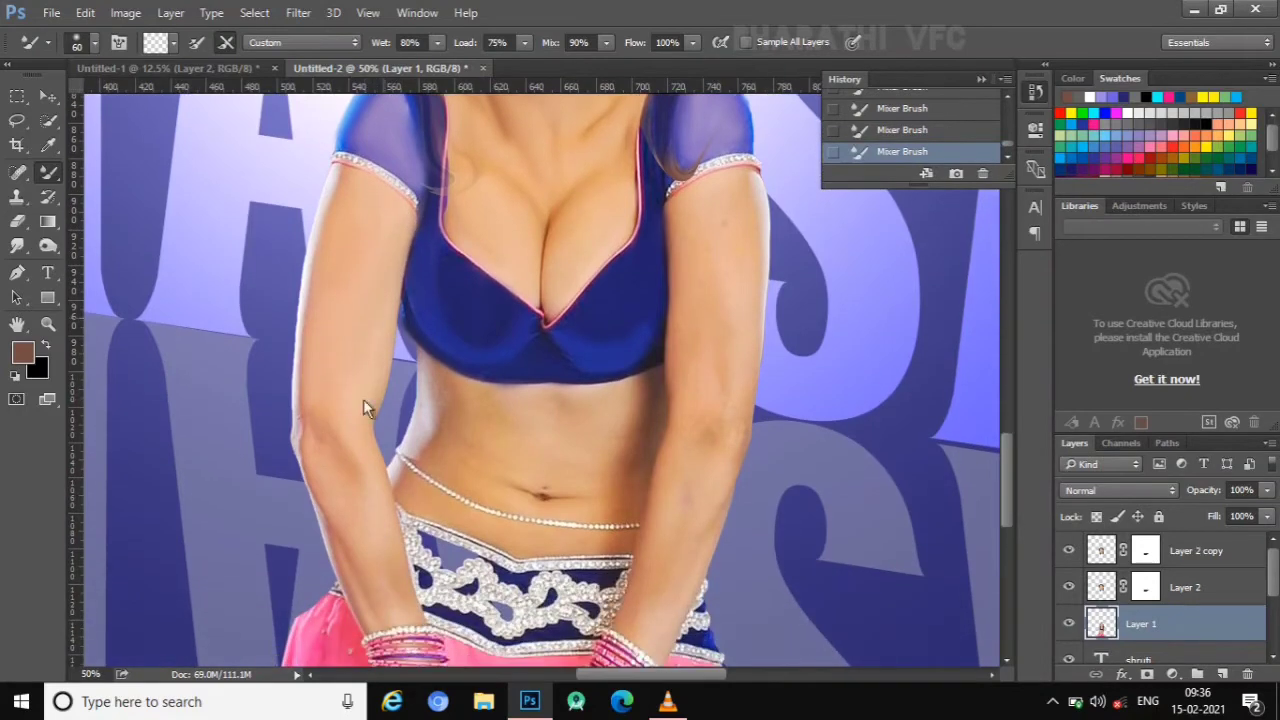
scroll(363, 405, "down", 2)
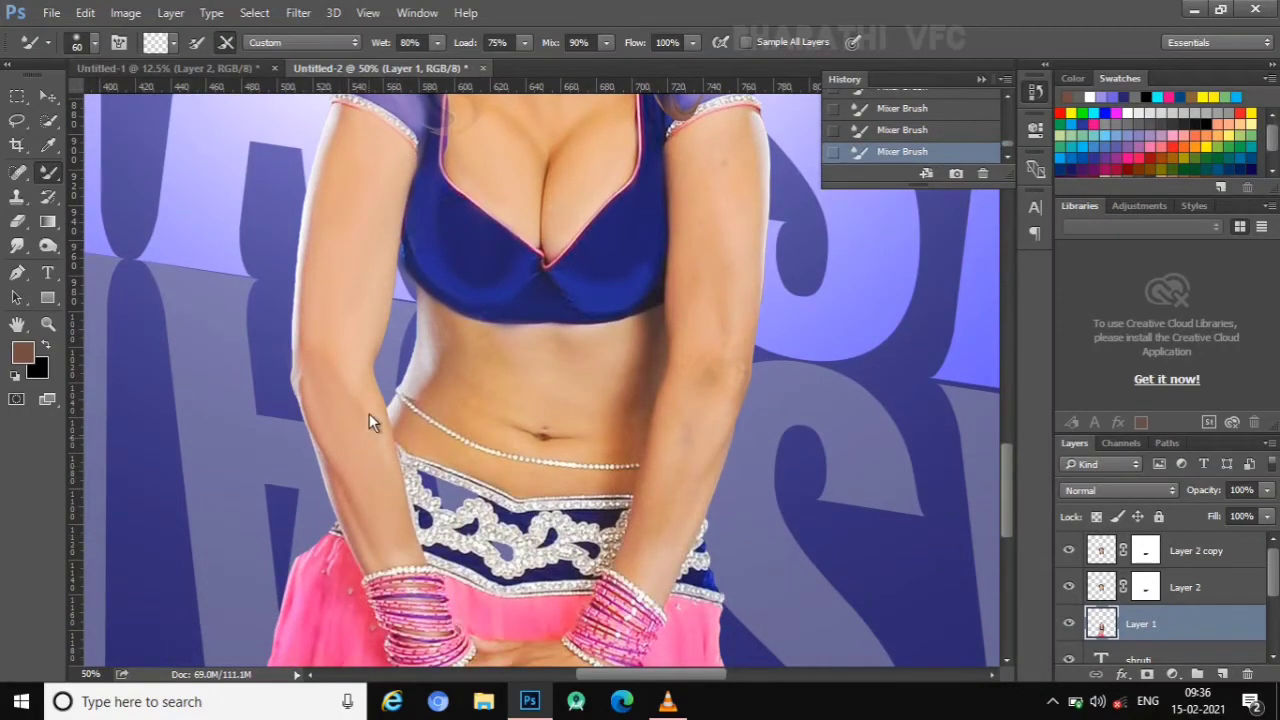
scroll(398, 367, "down", 2)
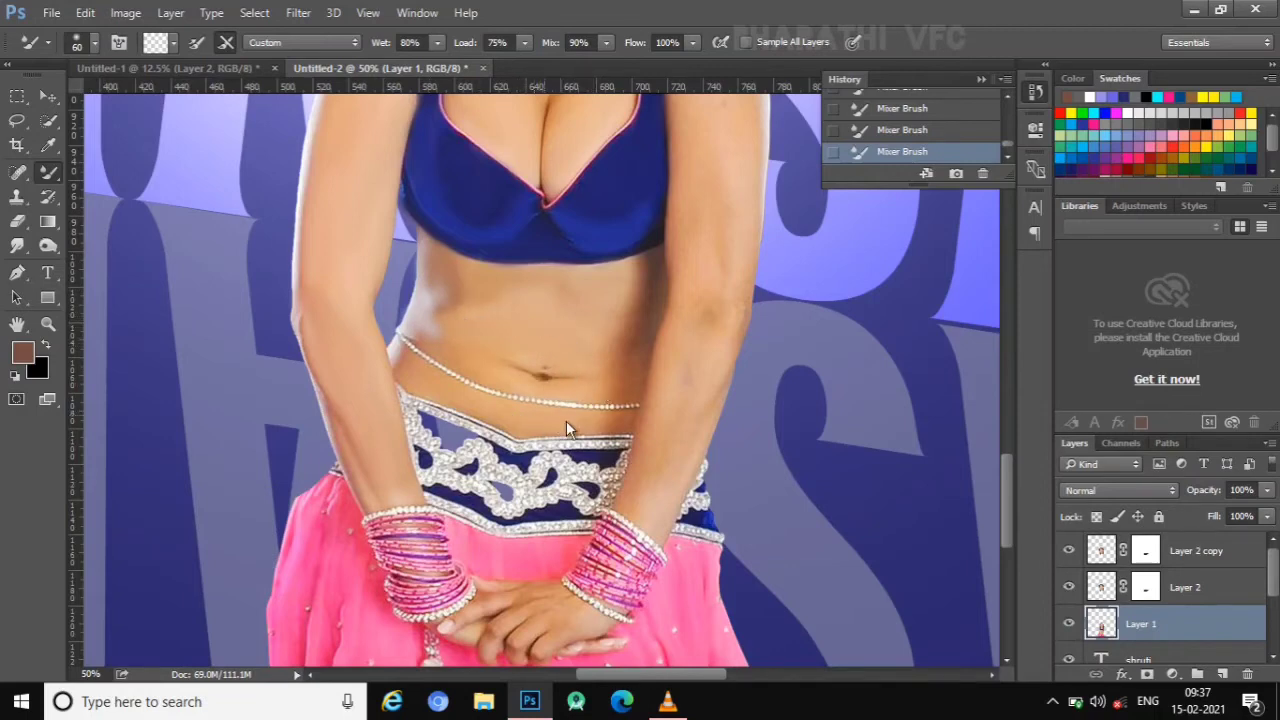
scroll(665, 396, "up", 5)
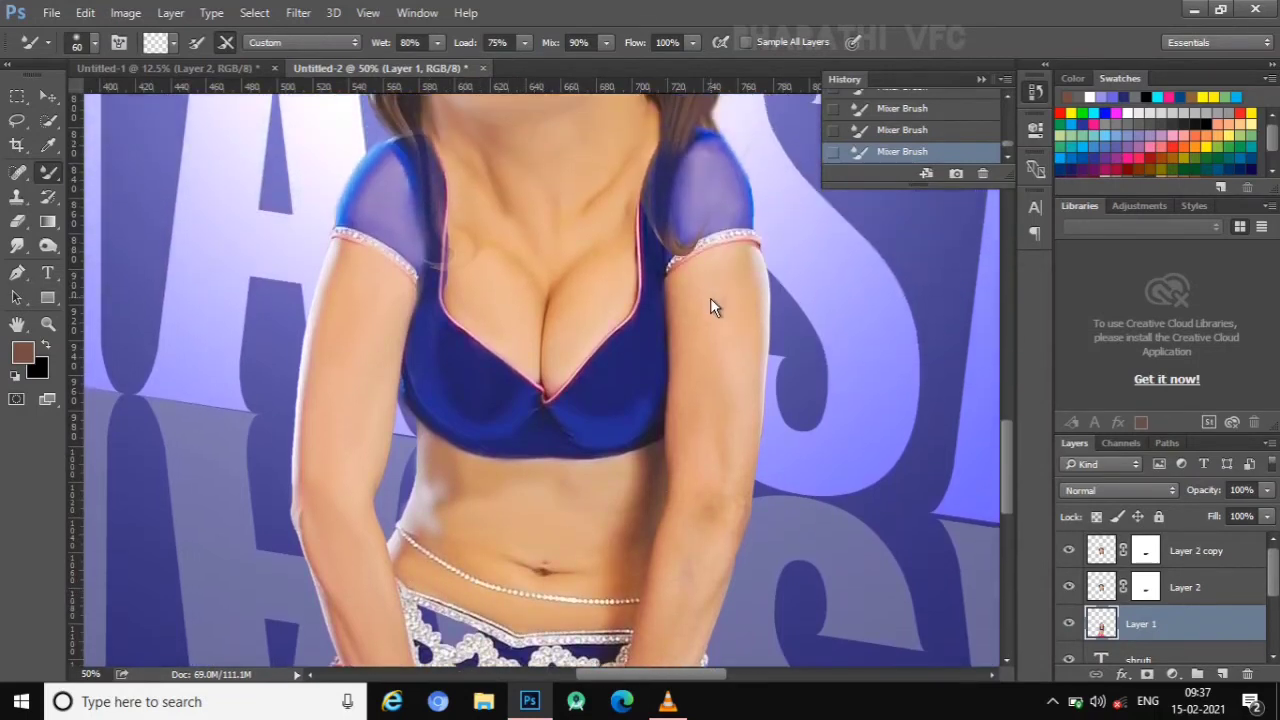
scroll(700, 410, "down", 2)
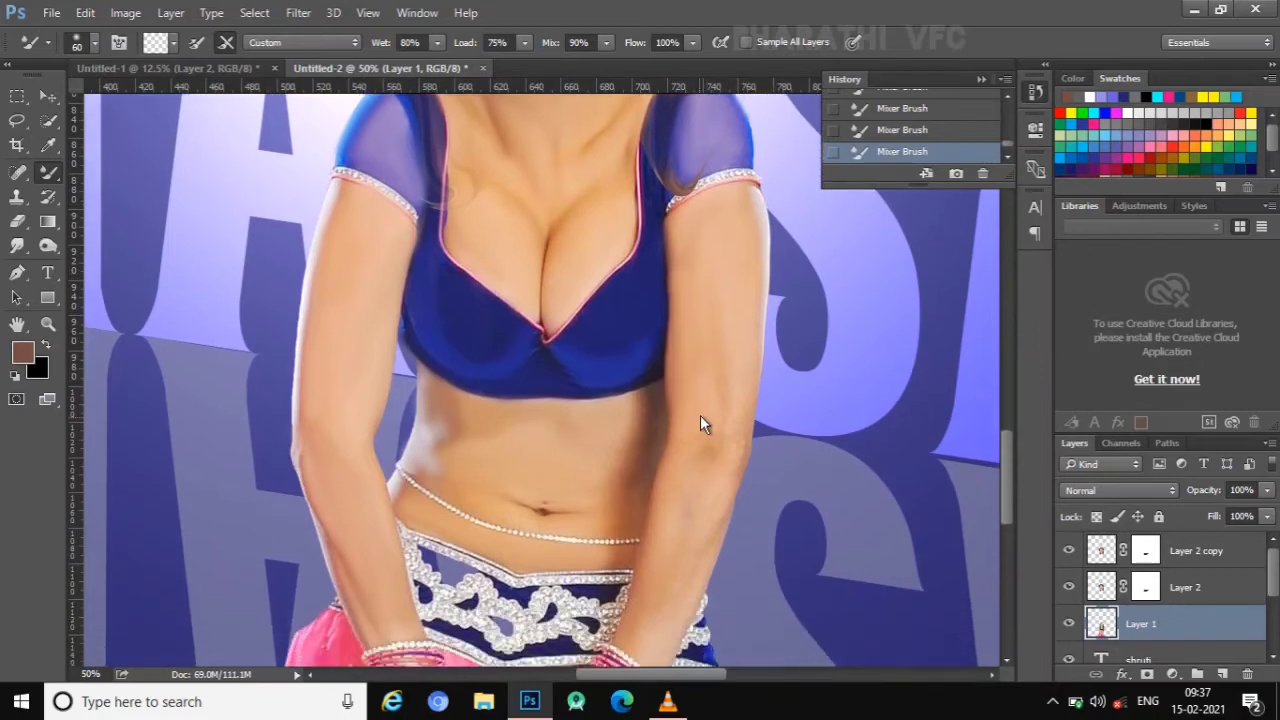
scroll(700, 340, "down", 1)
scroll(700, 300, "down", 1)
scroll(720, 270, "down", 1)
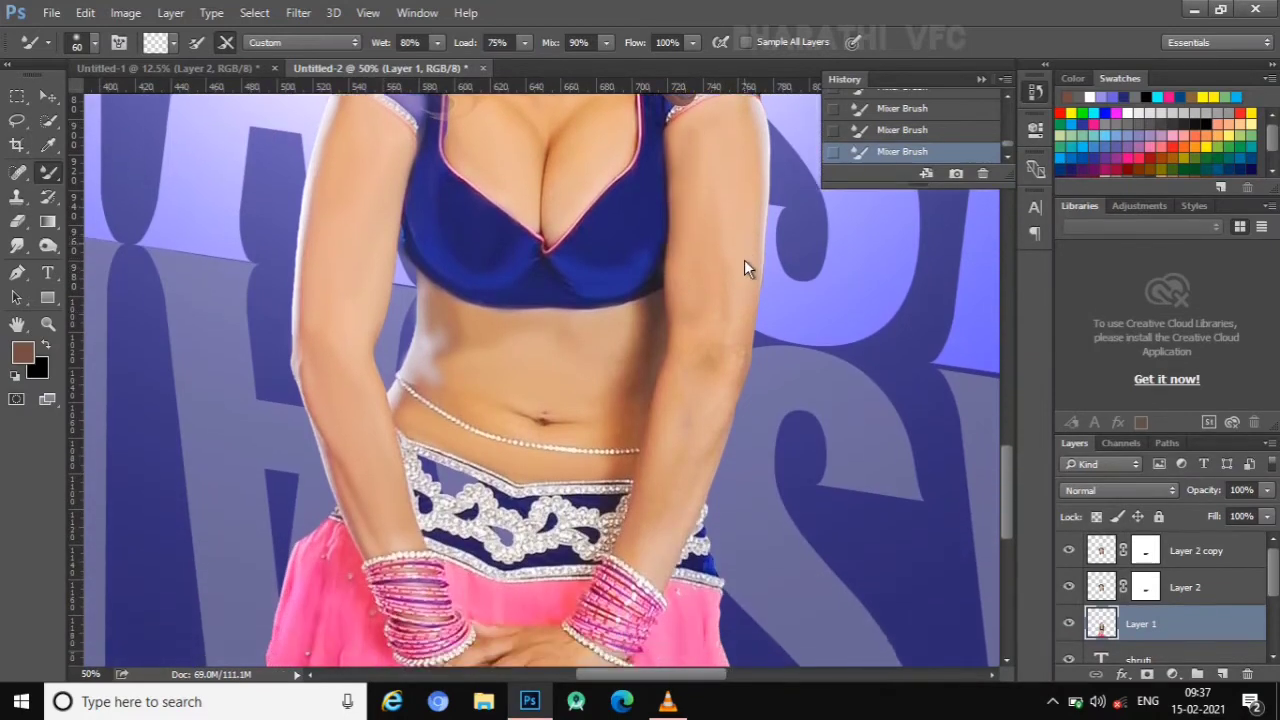
scroll(710, 350, "down", 1)
scroll(720, 258, "down", 1)
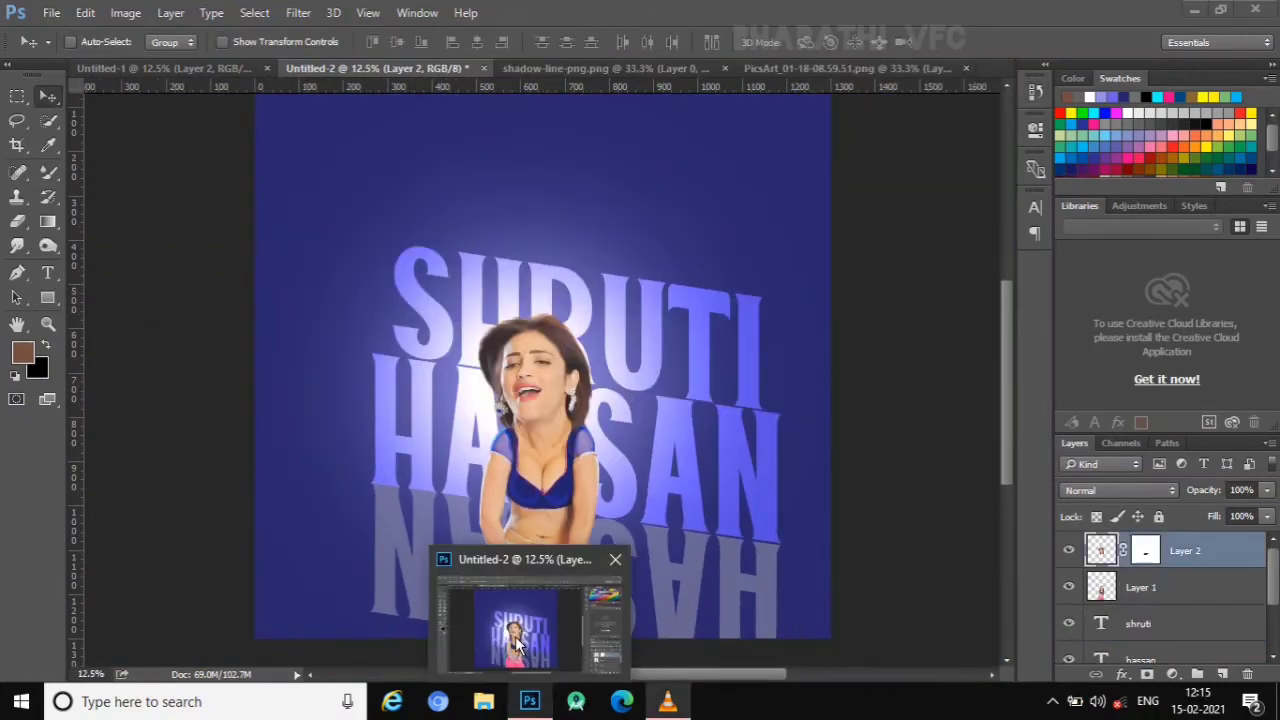
- Bring the poster forward and close the PicsArt image document
left_click(517, 640)
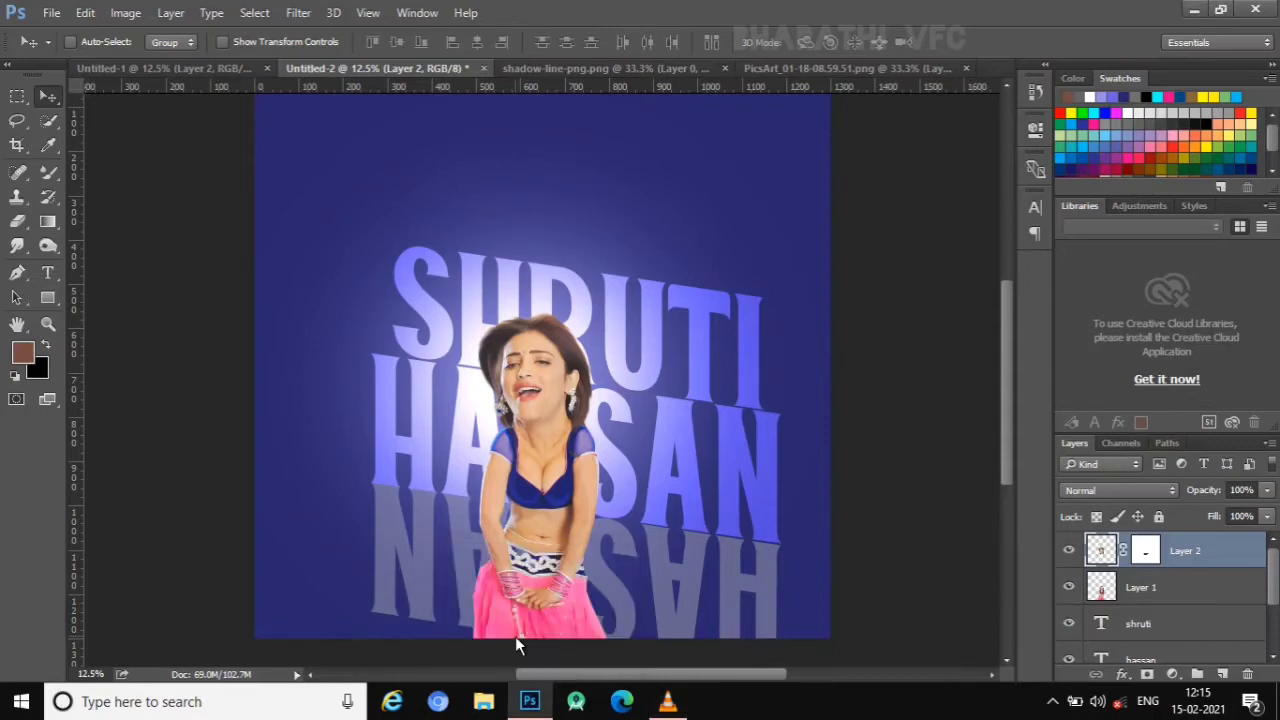
left_click(51, 12)
left_click(74, 51)
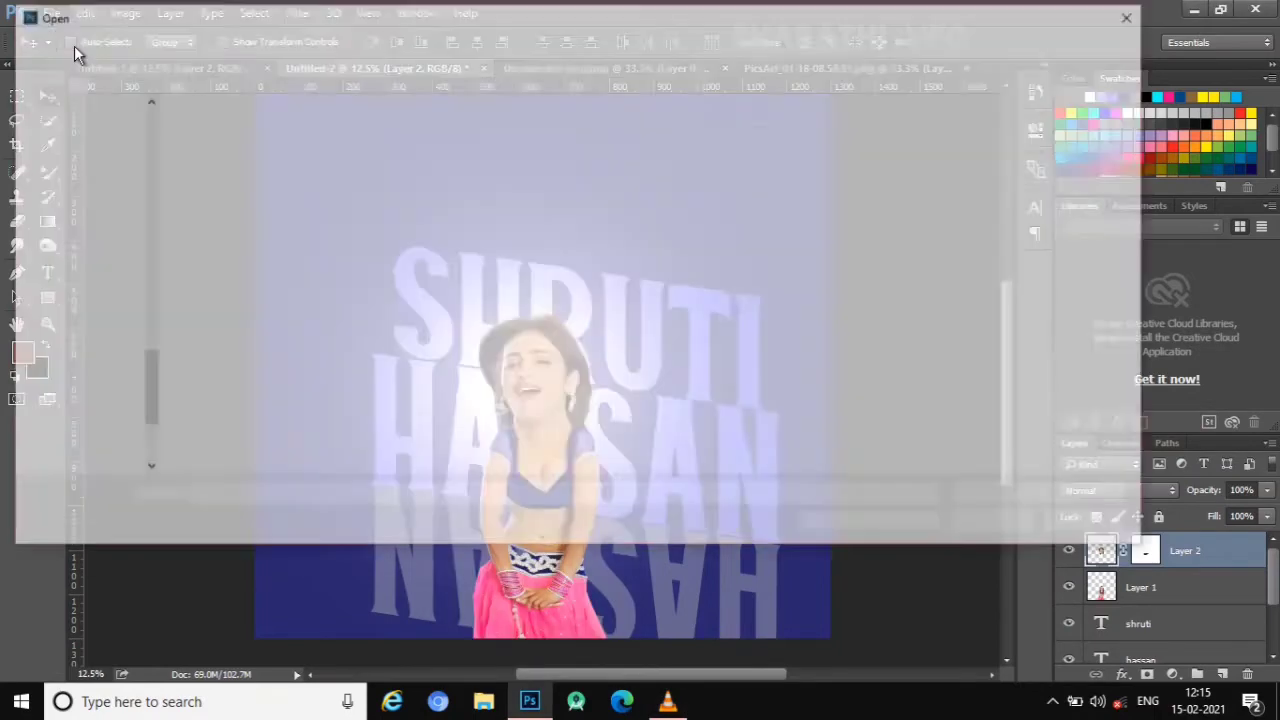
left_click(1120, 14)
left_click(966, 68)
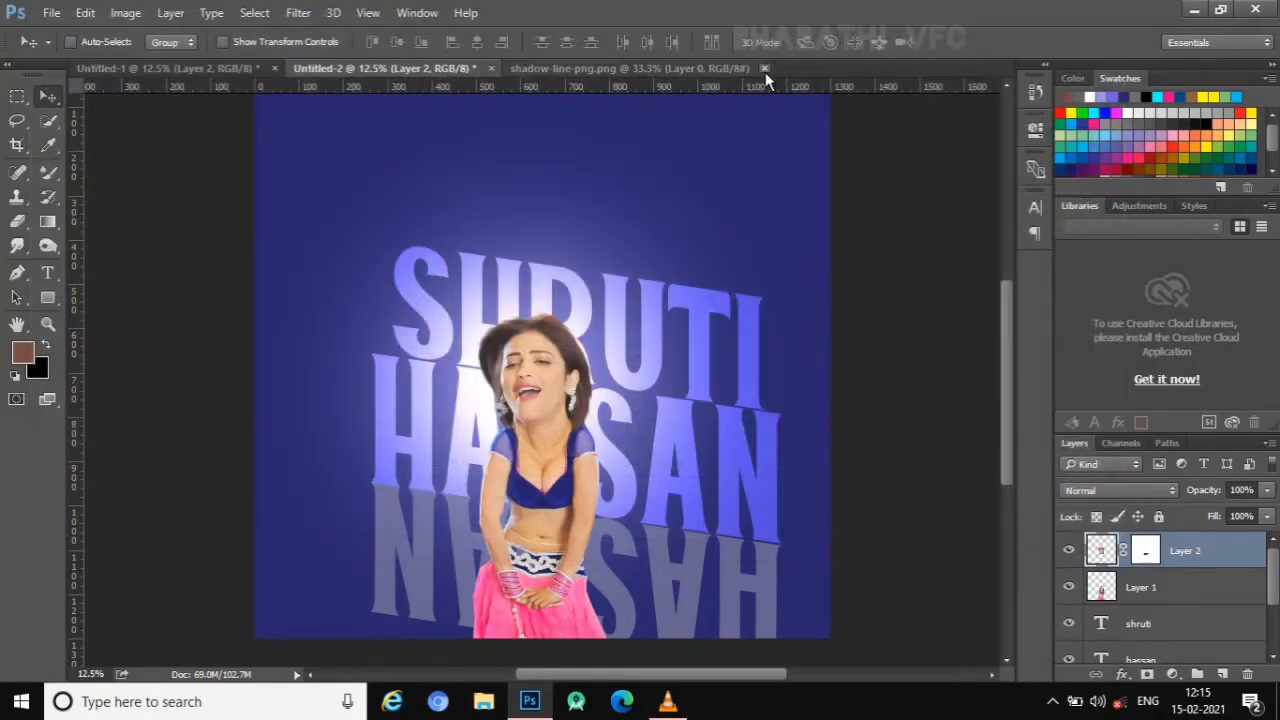
- In the Open dialog, select the table-576148_1280 image
left_click(51, 12)
left_click(67, 52)
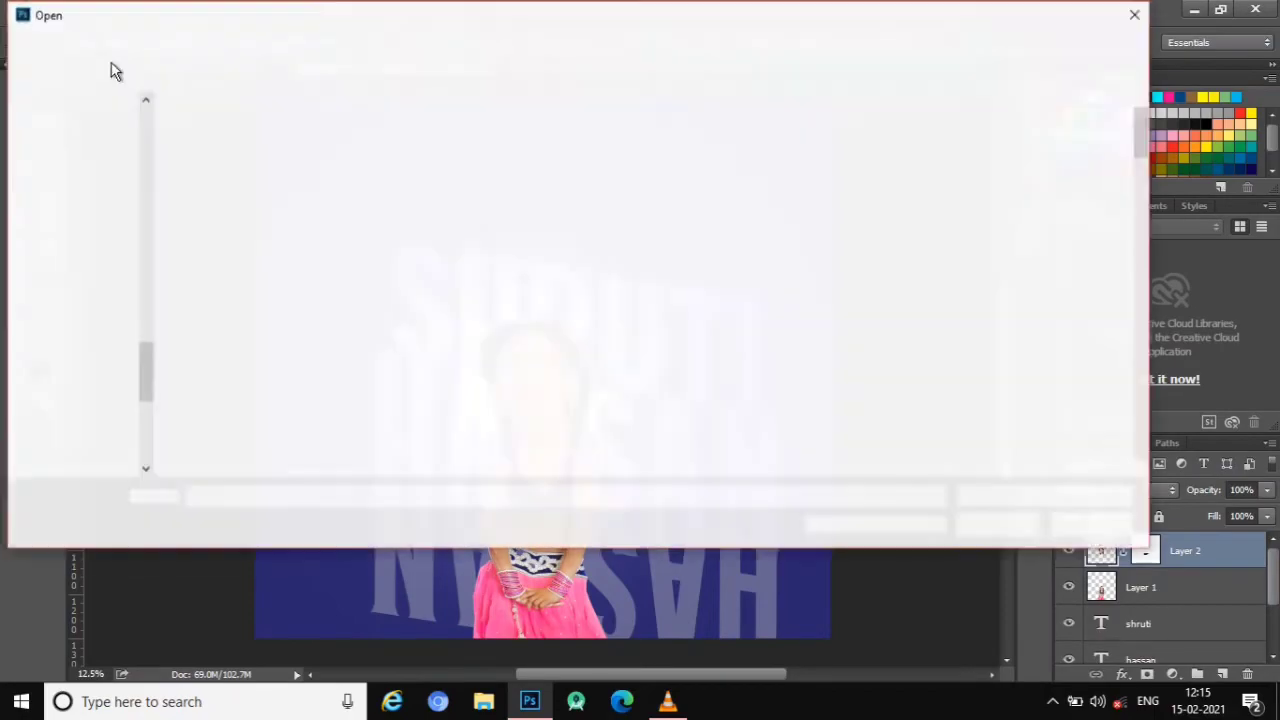
scroll(518, 318, "down", 3)
scroll(518, 318, "down", 3)
scroll(518, 318, "down", 5)
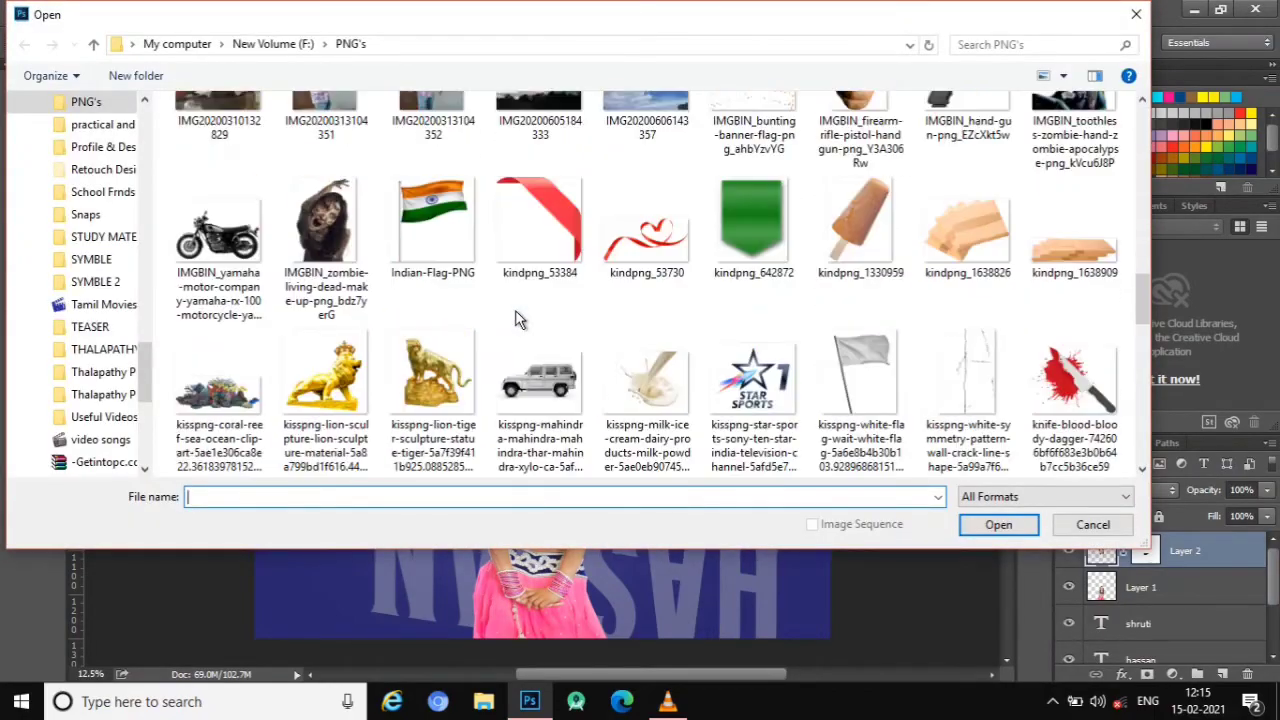
scroll(518, 318, "down", 2)
scroll(518, 318, "down", 5)
scroll(518, 318, "down", 5)
scroll(518, 318, "down", 2)
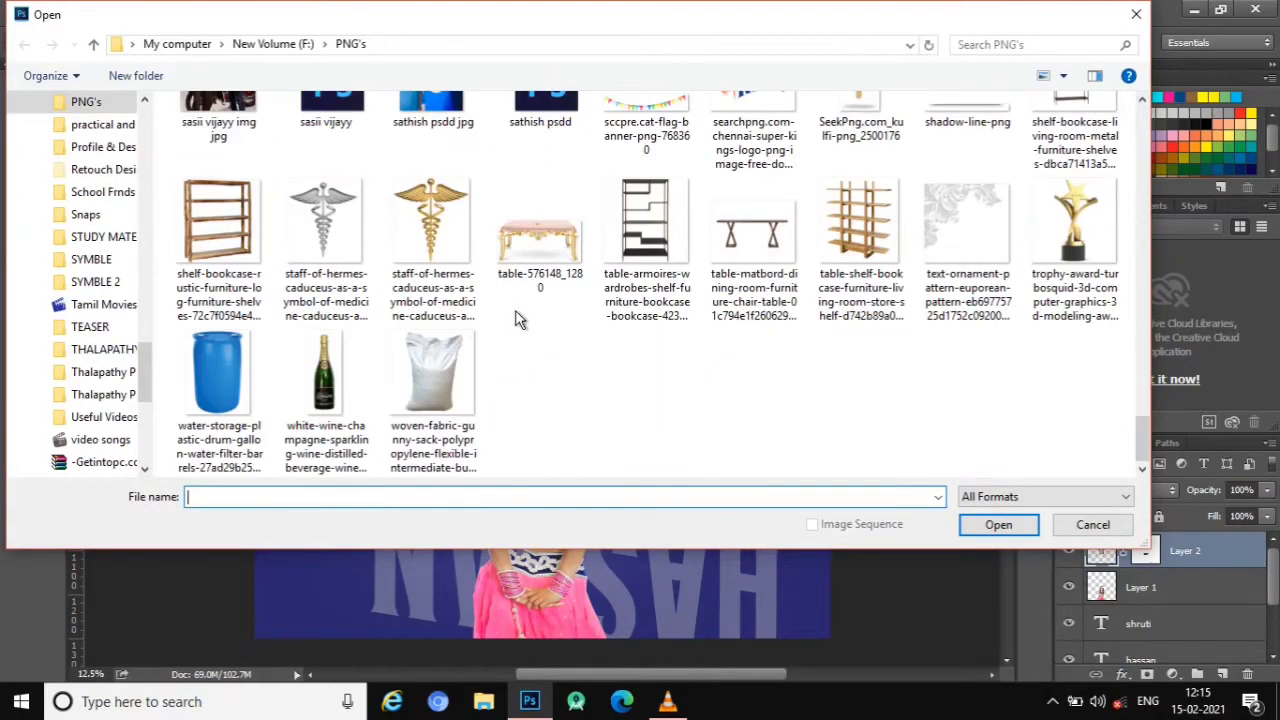
left_click(536, 260)
scroll(617, 373, "up", 1)
scroll(617, 373, "up", 3)
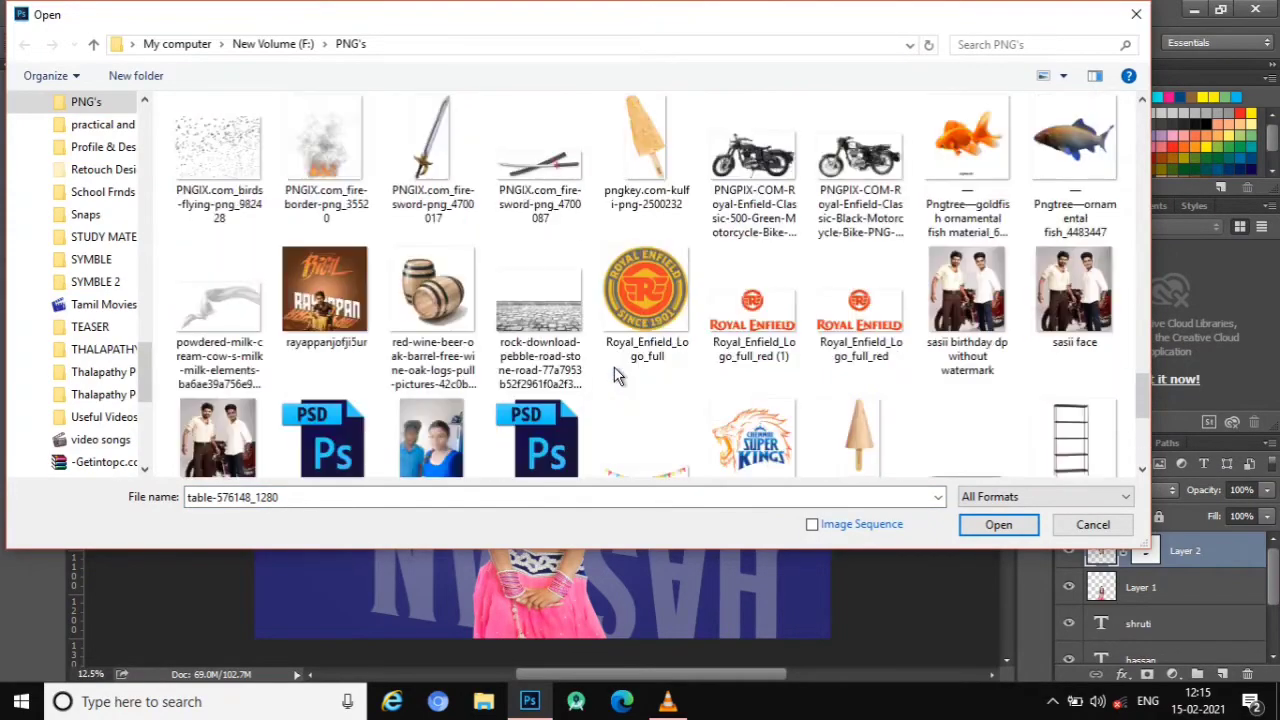
scroll(617, 373, "up", 5)
scroll(617, 373, "up", 3)
scroll(617, 373, "up", 1)
scroll(617, 373, "up", 3)
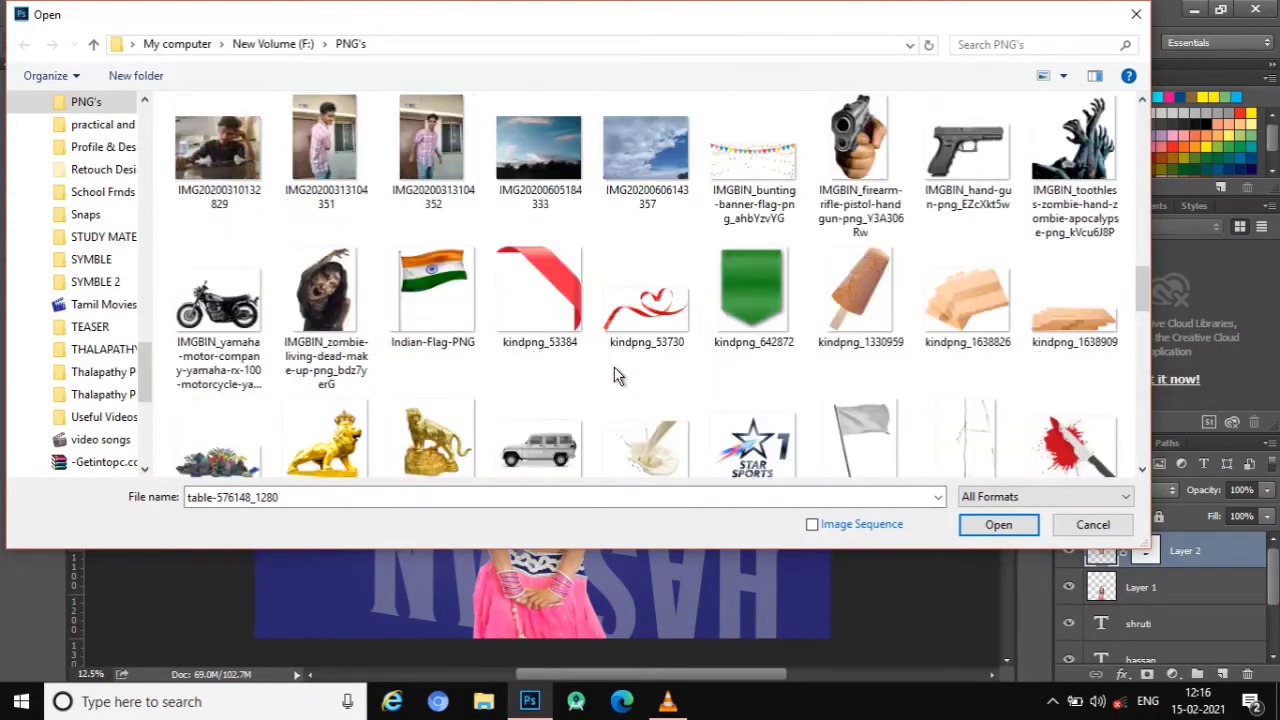
scroll(617, 373, "up", 2)
scroll(617, 373, "up", 8)
scroll(617, 373, "up", 2)
scroll(617, 373, "up", 3)
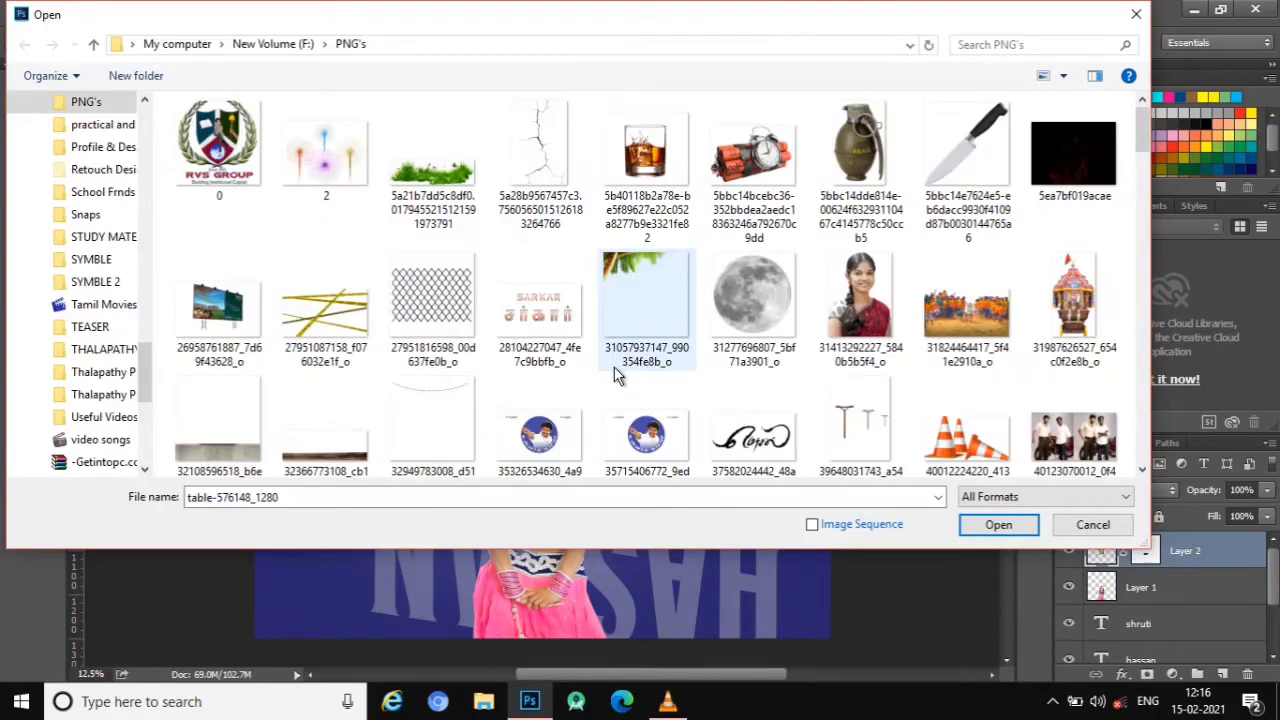
- Add the couch, photos-576025_1280 and one more numbered image, and open them all
scroll(617, 373, "down", 1)
scroll(617, 373, "down", 3)
scroll(617, 373, "down", 2)
scroll(614, 372, "down", 2)
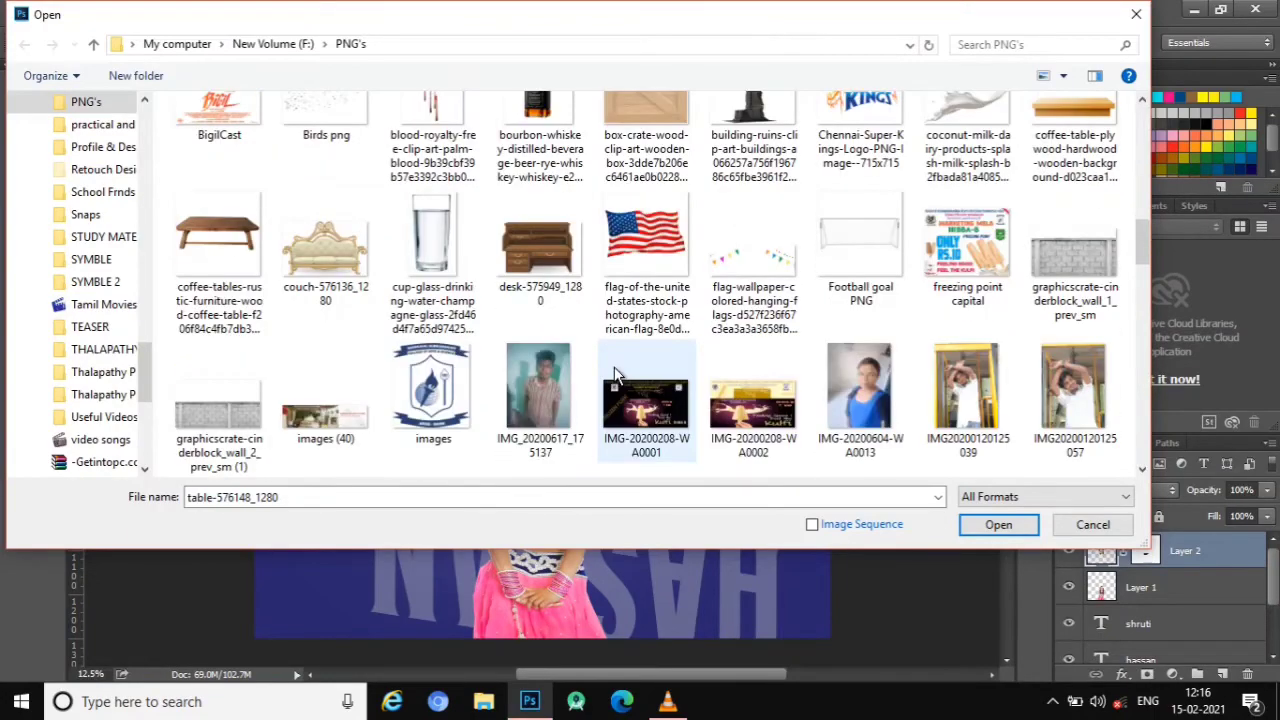
left_click(320, 258, "ctrl")
scroll(320, 258, "down", 2)
scroll(530, 352, "down", 2)
scroll(530, 352, "down", 3)
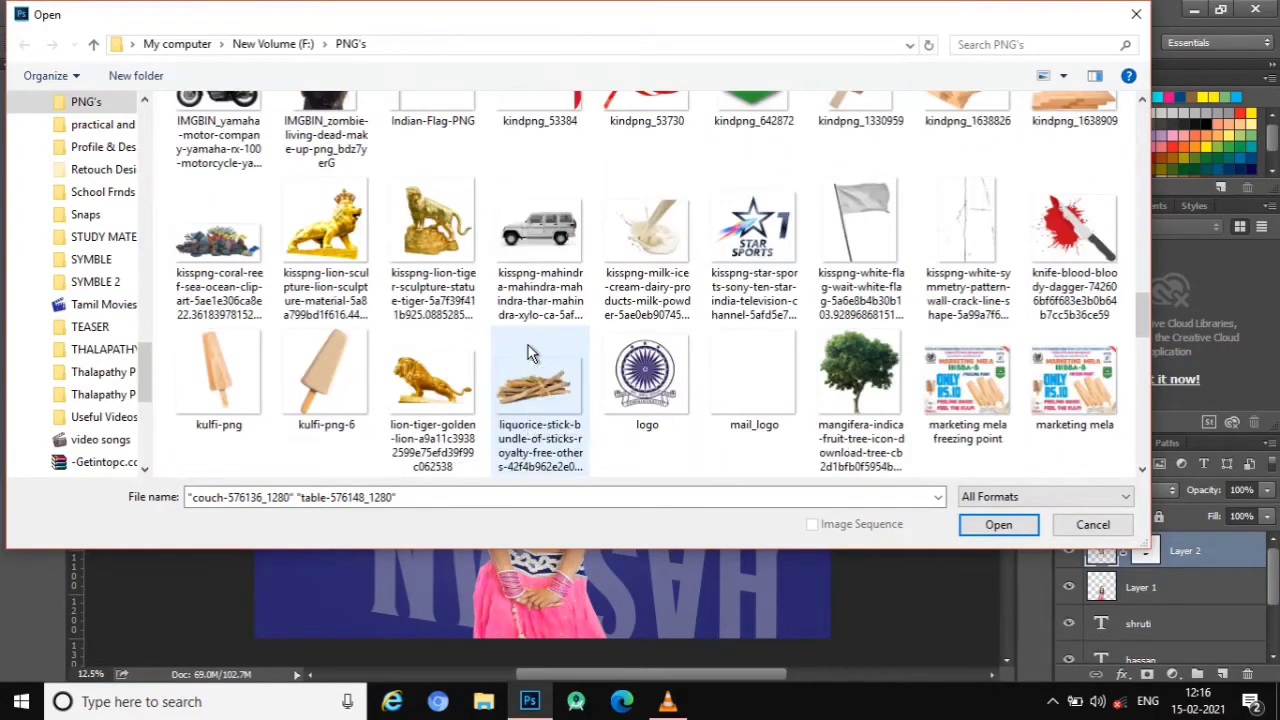
scroll(530, 352, "down", 2)
scroll(530, 352, "down", 2)
left_click(325, 238, "ctrl")
scroll(538, 345, "down", 5)
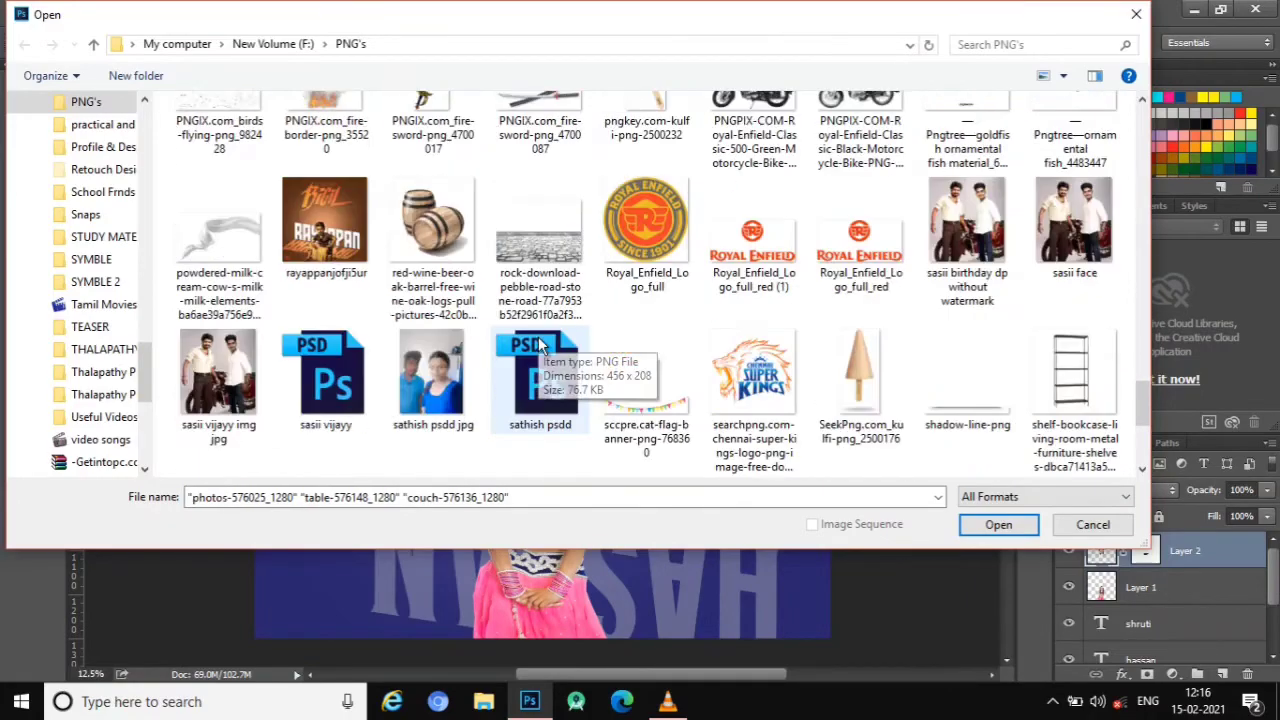
scroll(538, 345, "down", 2)
scroll(538, 345, "down", 2)
scroll(538, 345, "up", 4)
scroll(538, 345, "up", 3)
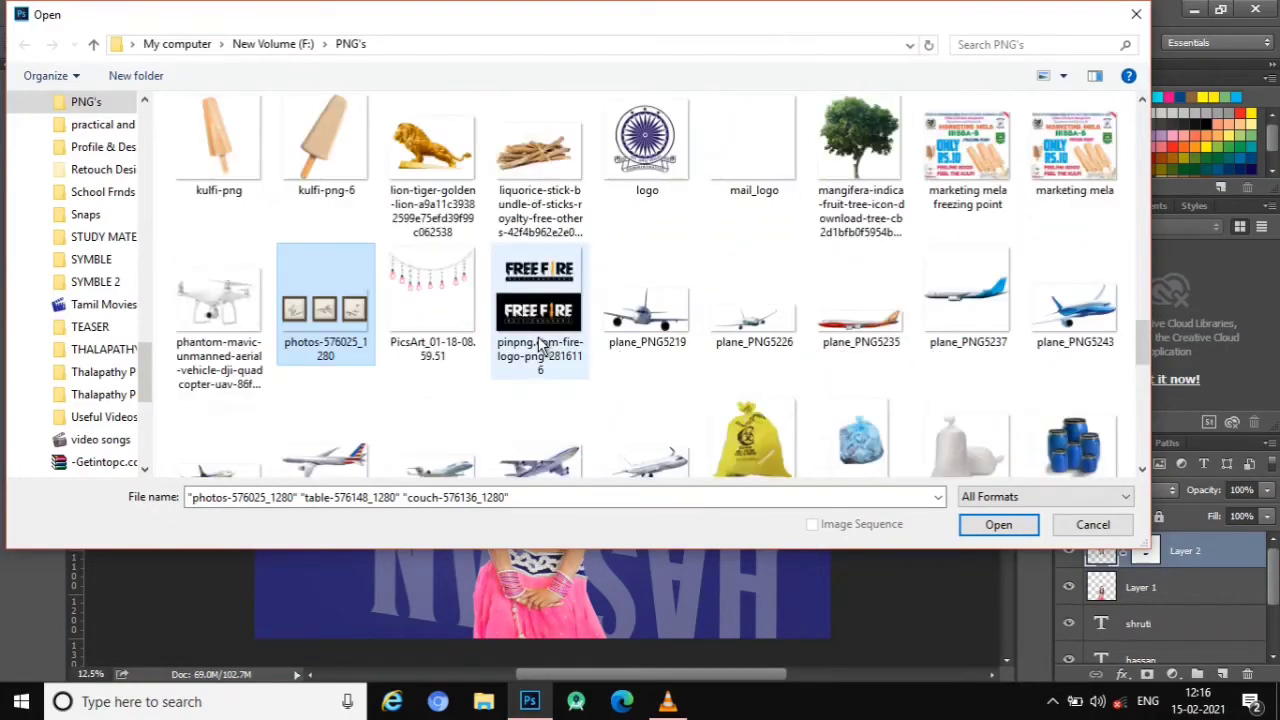
scroll(538, 345, "down", 1)
scroll(538, 345, "up", 1)
scroll(538, 345, "up", 3)
scroll(538, 345, "up", 3)
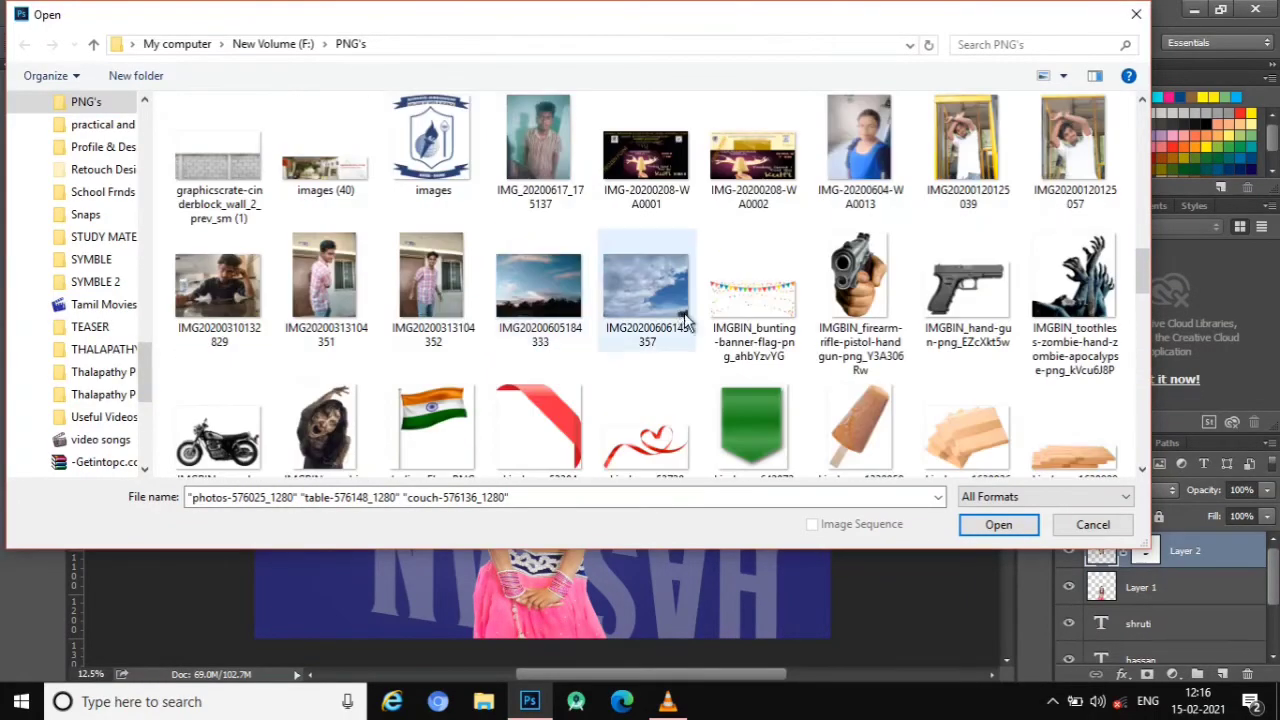
scroll(590, 320, "up", 1)
scroll(590, 320, "up", 2)
scroll(590, 320, "up", 3)
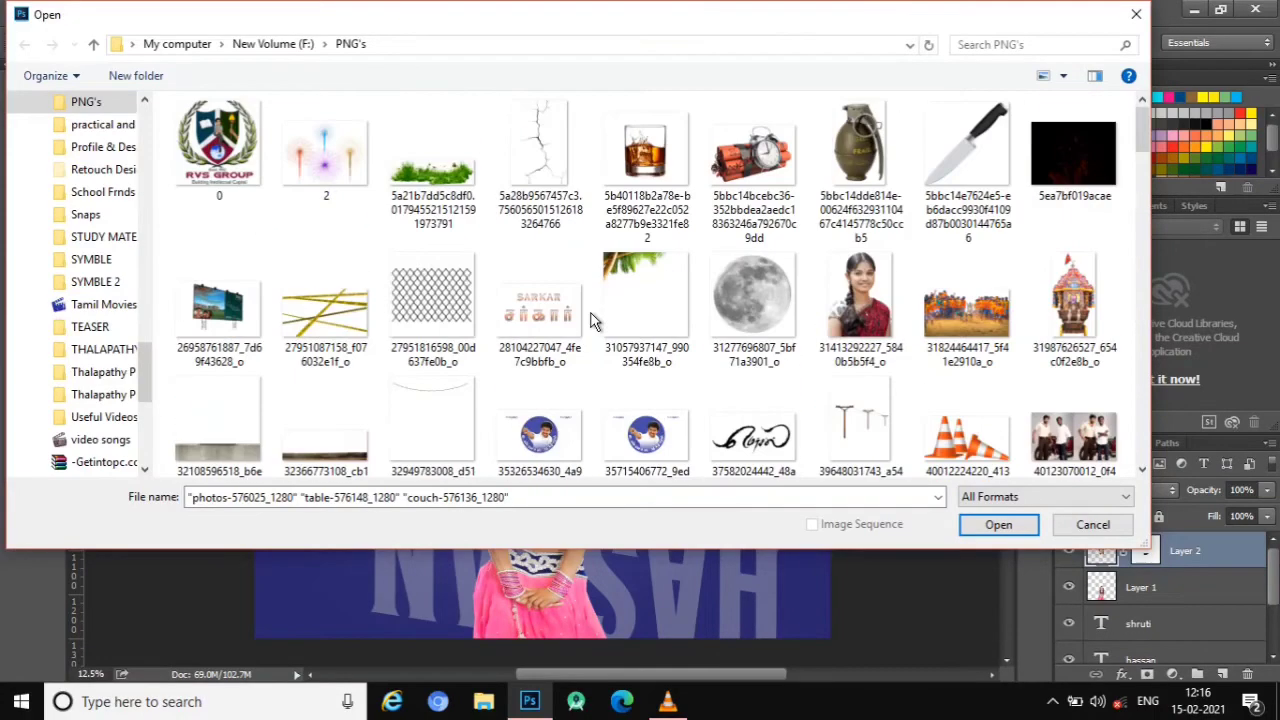
left_click(432, 435, "ctrl")
left_click(998, 524)
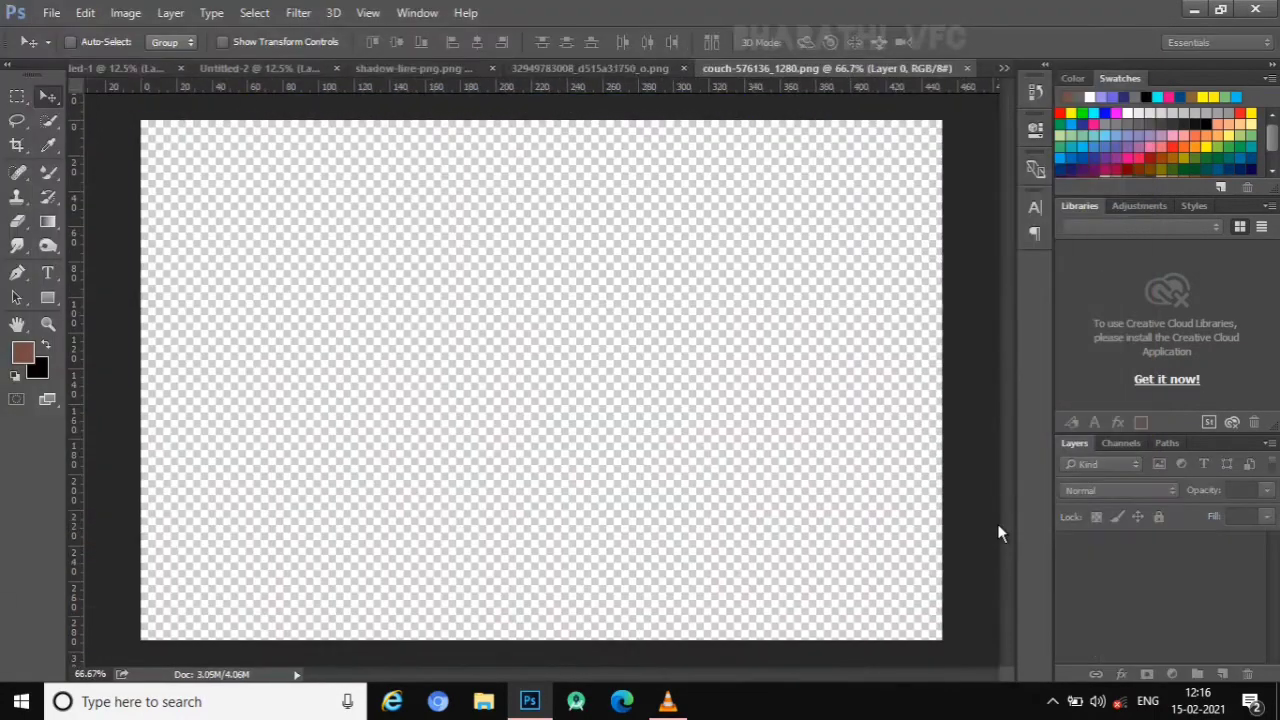
- Drag the shadow-line image into the Untitled-2 poster as a new layer
left_click(1004, 68)
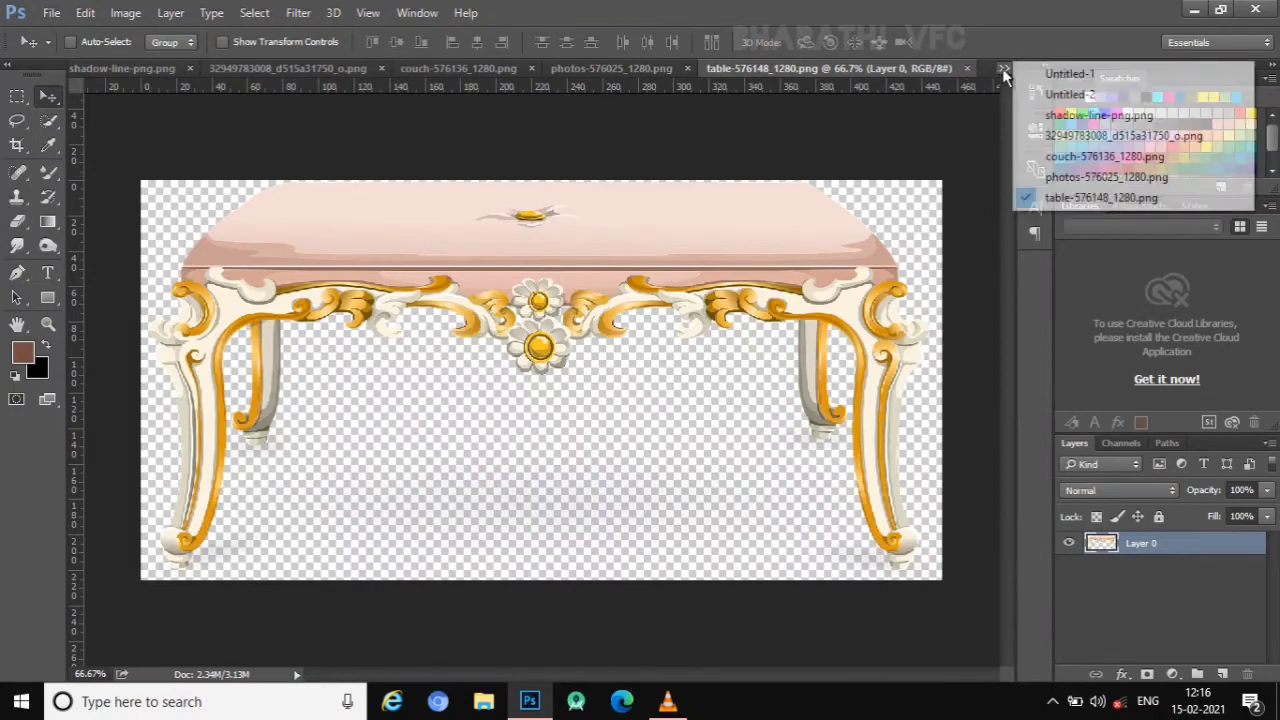
left_click(1075, 90)
left_click(363, 66)
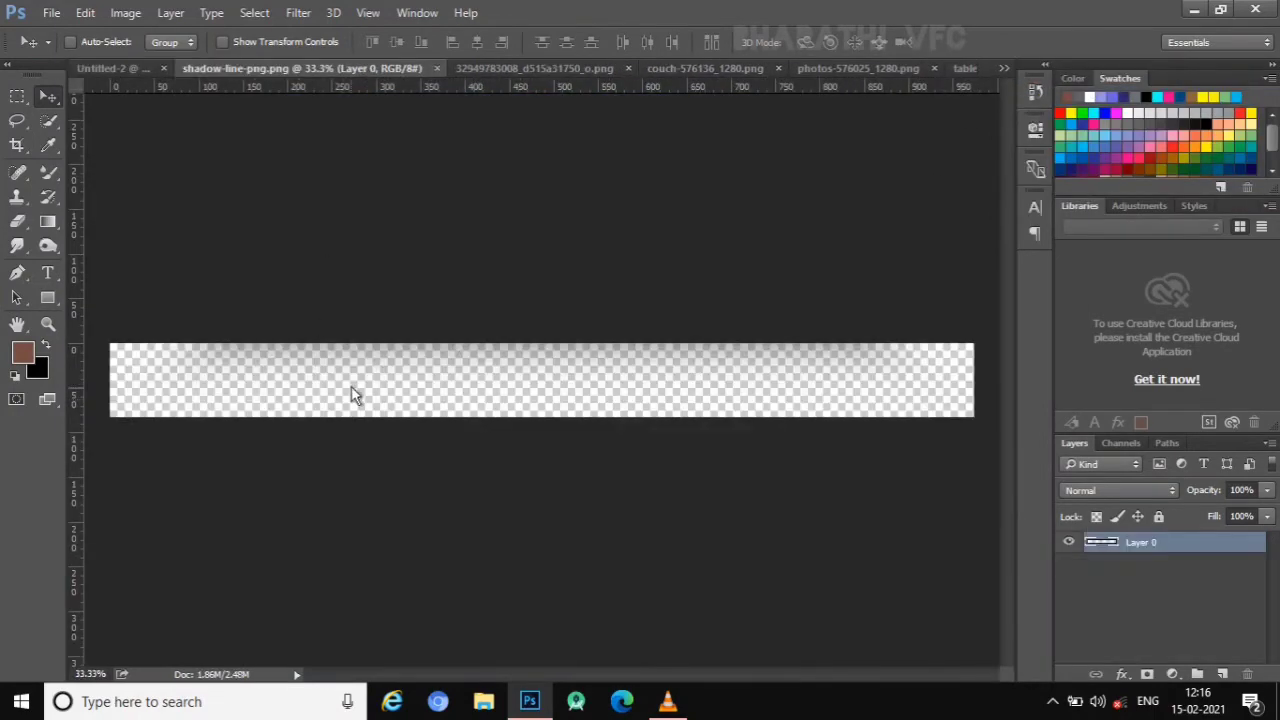
mouse_move(351, 386)
left_mouse_down()
mouse_move(205, 164)
mouse_move(301, 415)
mouse_move(244, 491)
left_mouse_up()
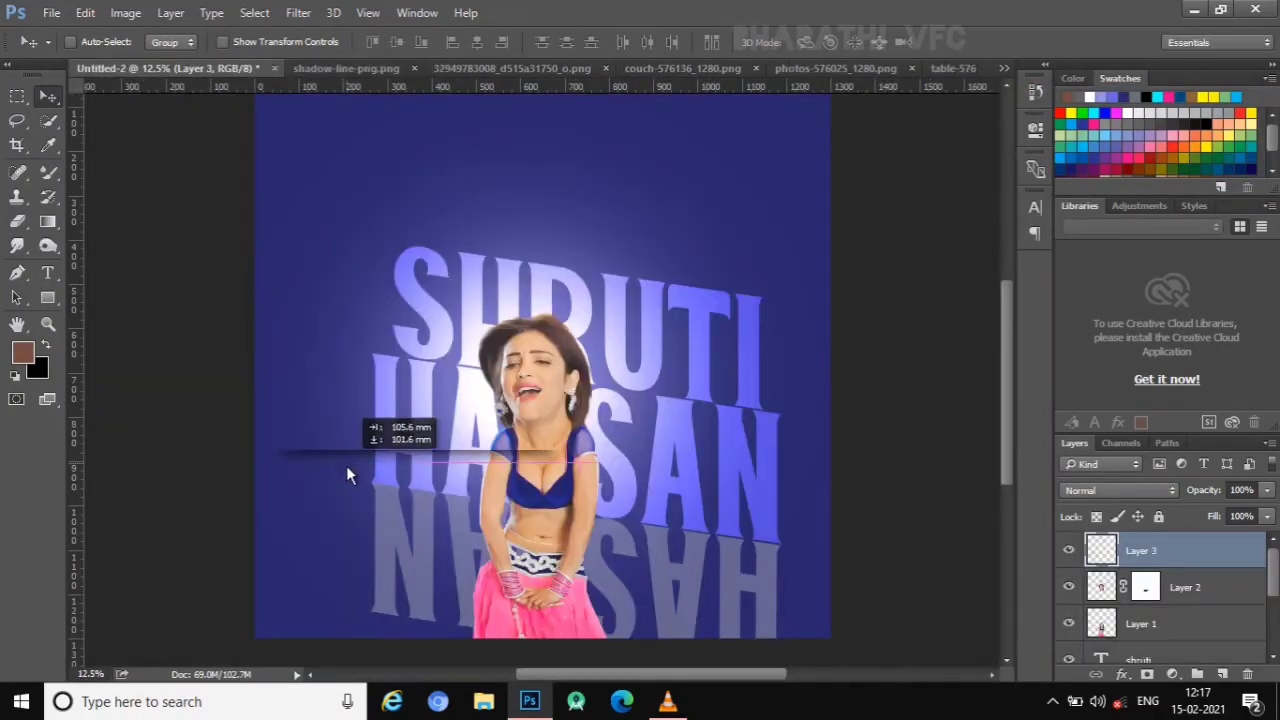
- Rotate the shadow line about 5.4° clockwise and place it under HASSAN's base
key("ctrl+t")
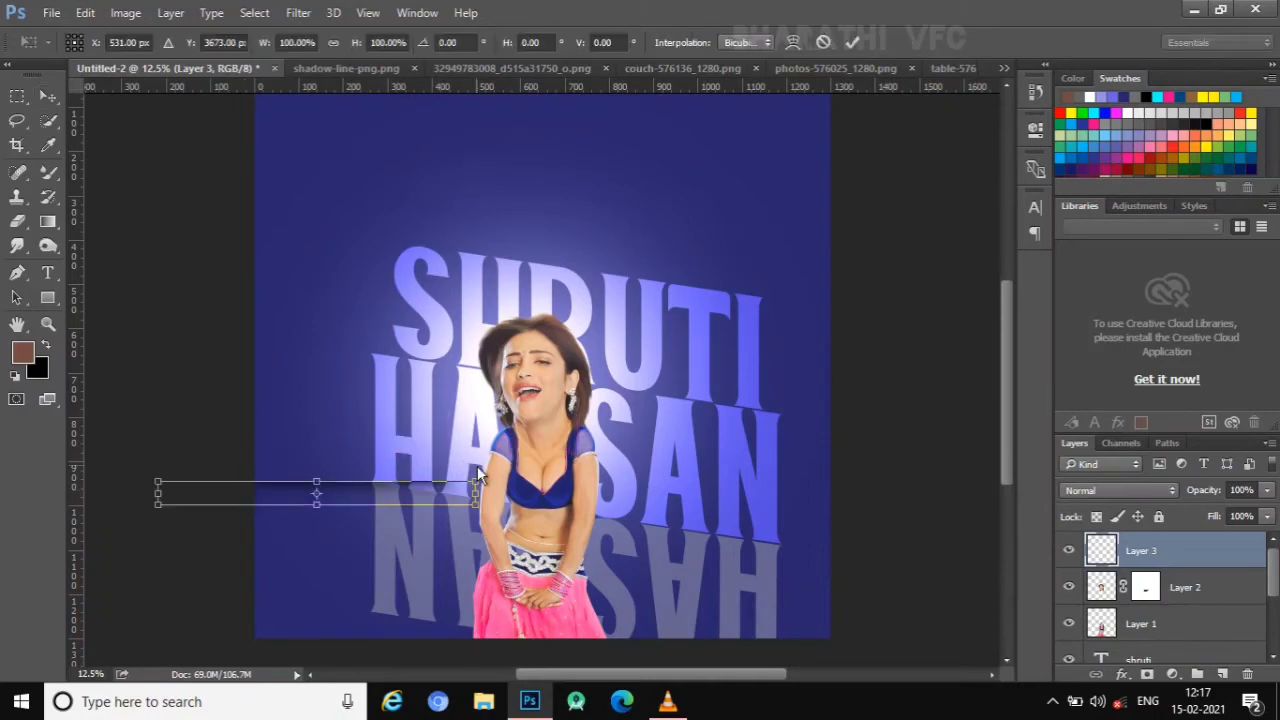
left_click_drag(477, 468, 429, 513)
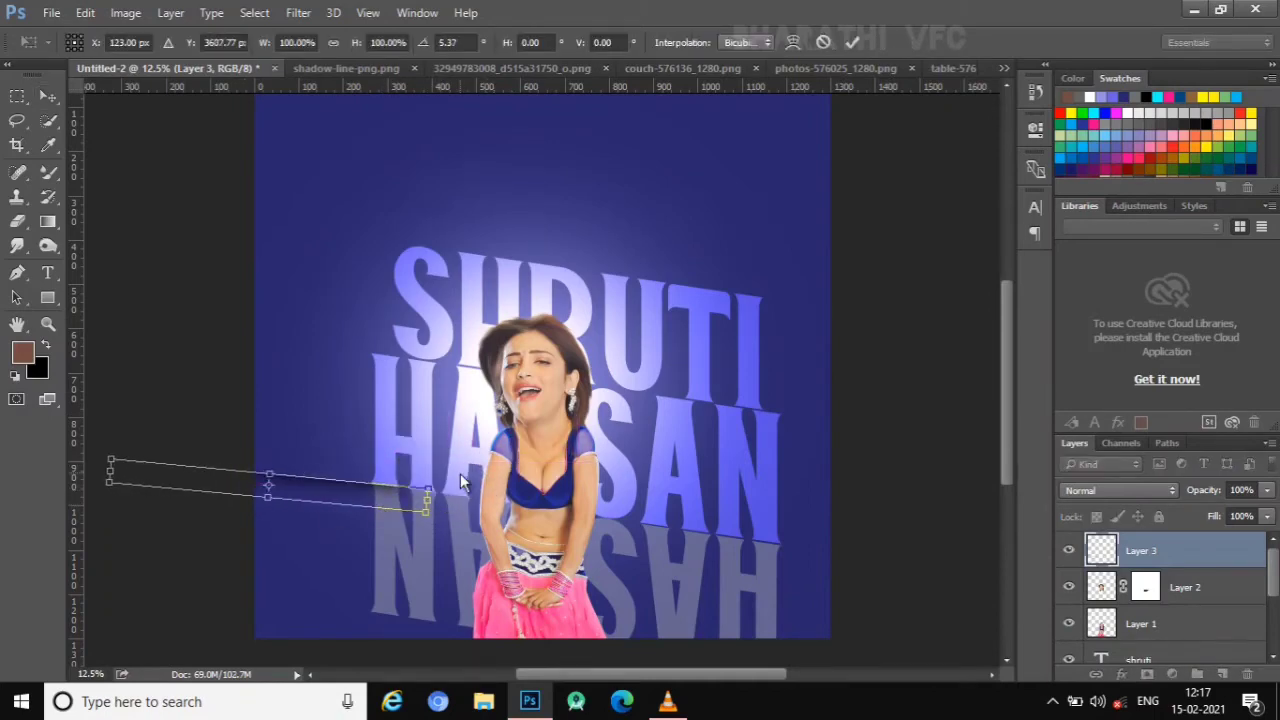
mouse_move(381, 504)
left_mouse_down()
mouse_move(348, 499)
mouse_move(385, 503)
left_mouse_up()
left_click(851, 42)
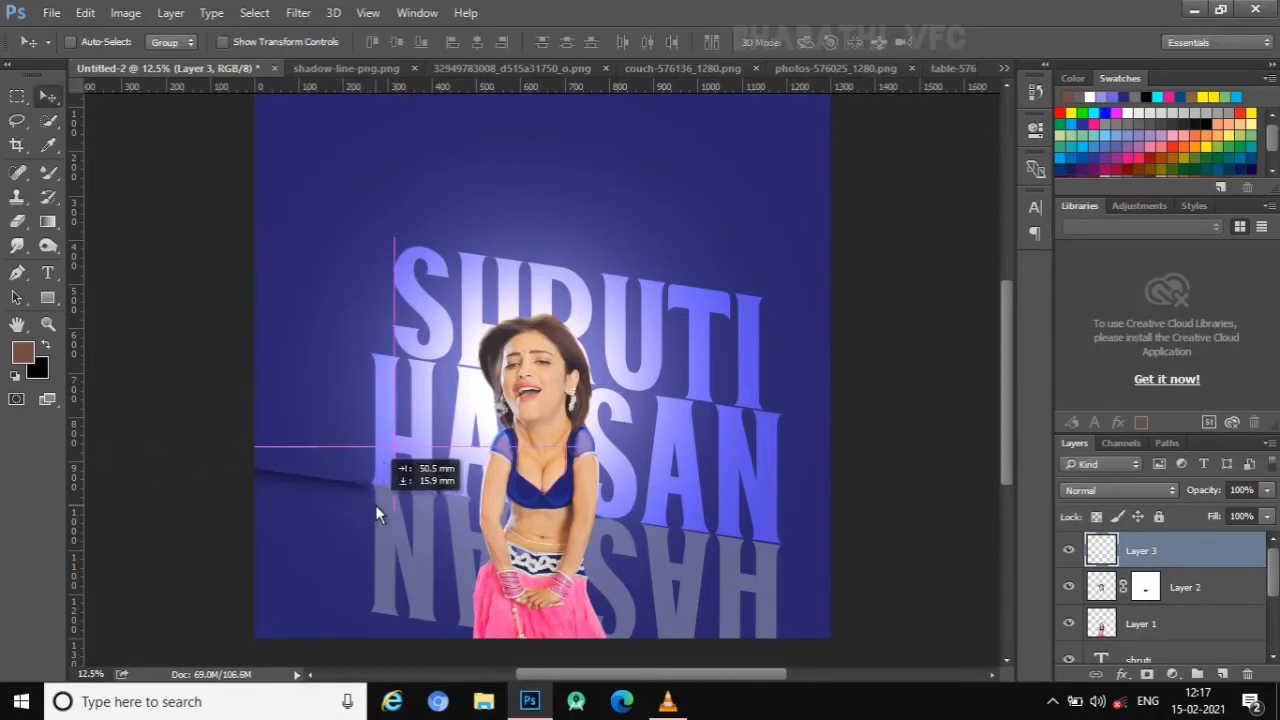
- Duplicate the shadow line, offset the copy down-right, and set its opacity to 57%
left_click_drag(1176, 565, 1222, 674)
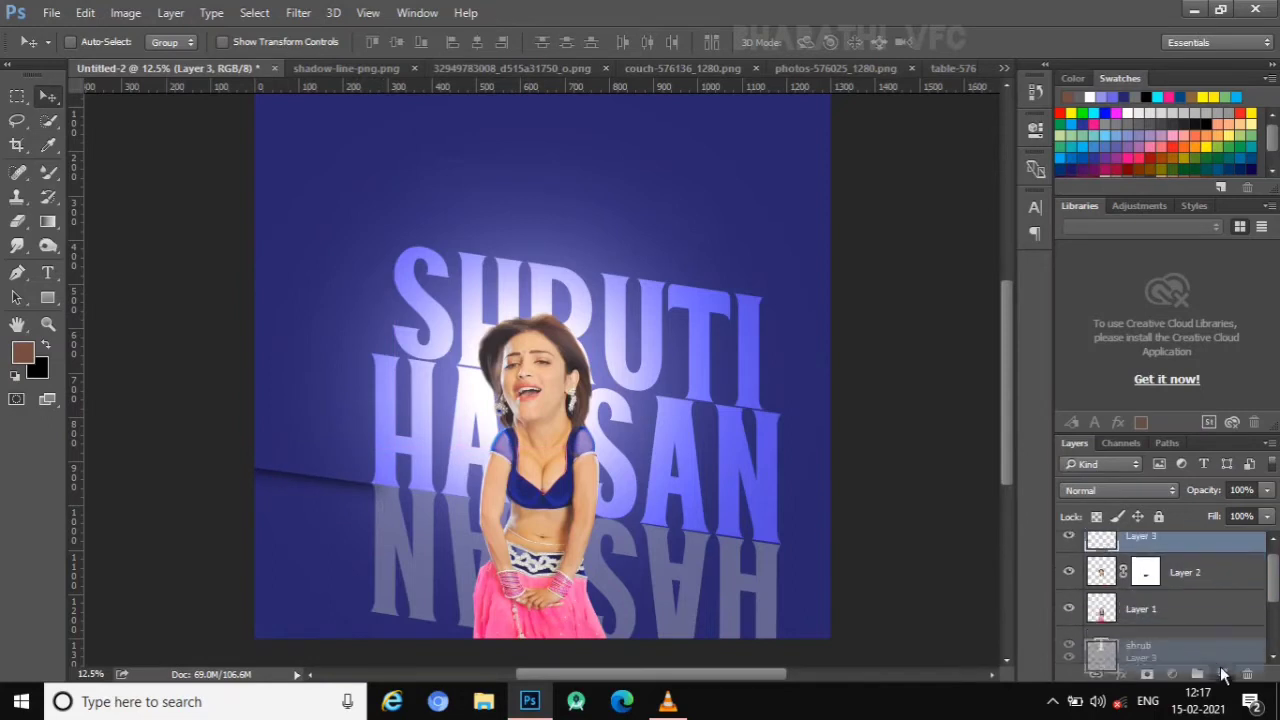
left_click_drag(421, 483, 975, 583)
left_click(1267, 516)
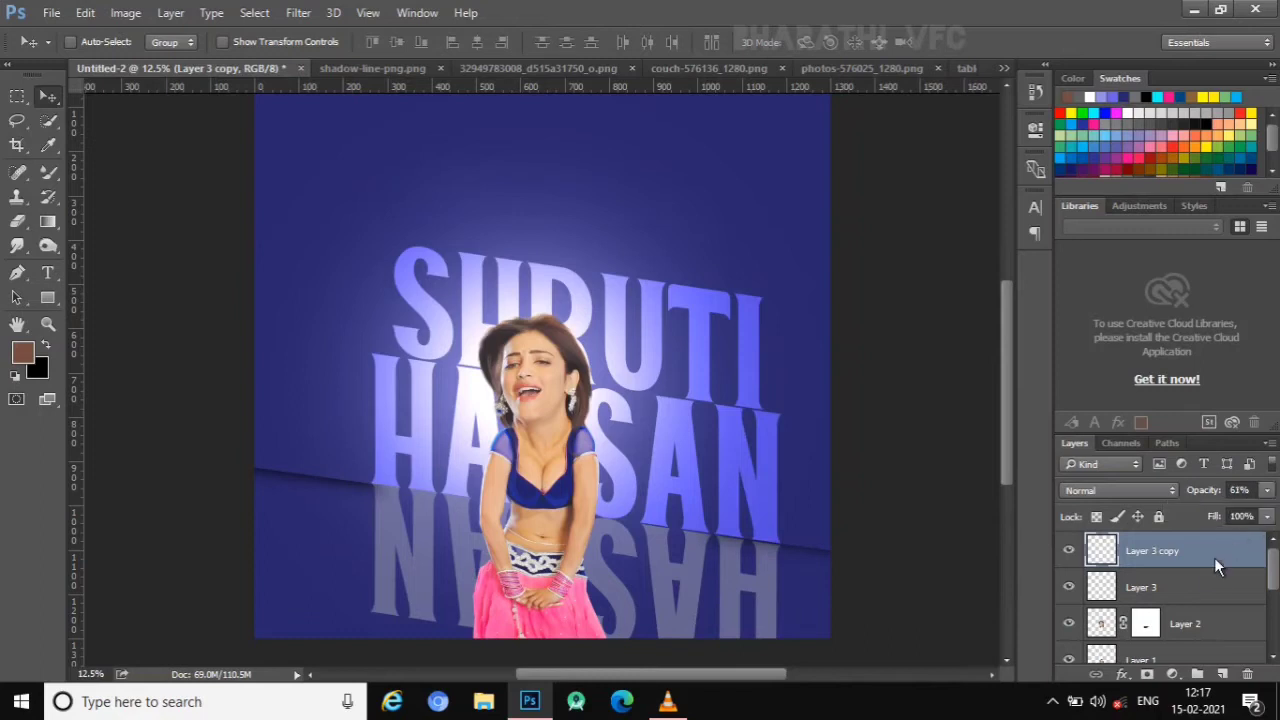
left_click(1200, 587)
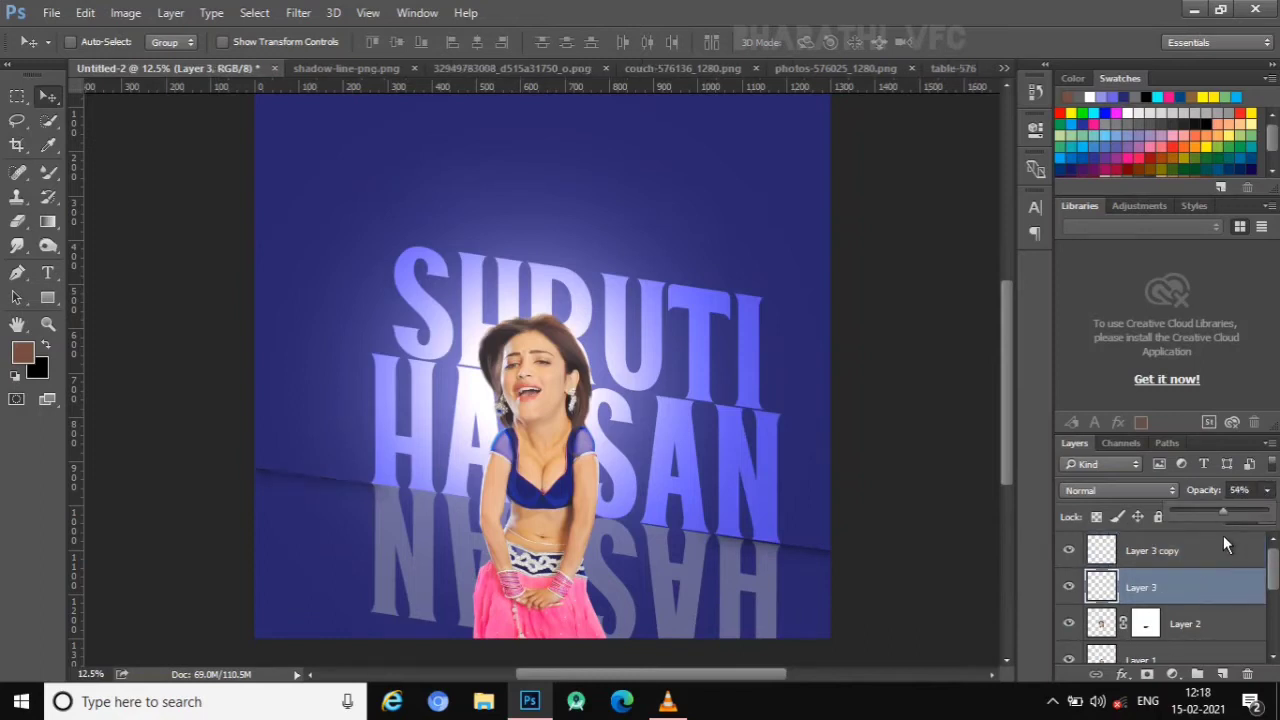
left_click(1210, 552)
mouse_move(1266, 490)
left_mouse_down()
mouse_move(1229, 541)
mouse_move(1210, 537)
left_mouse_up()
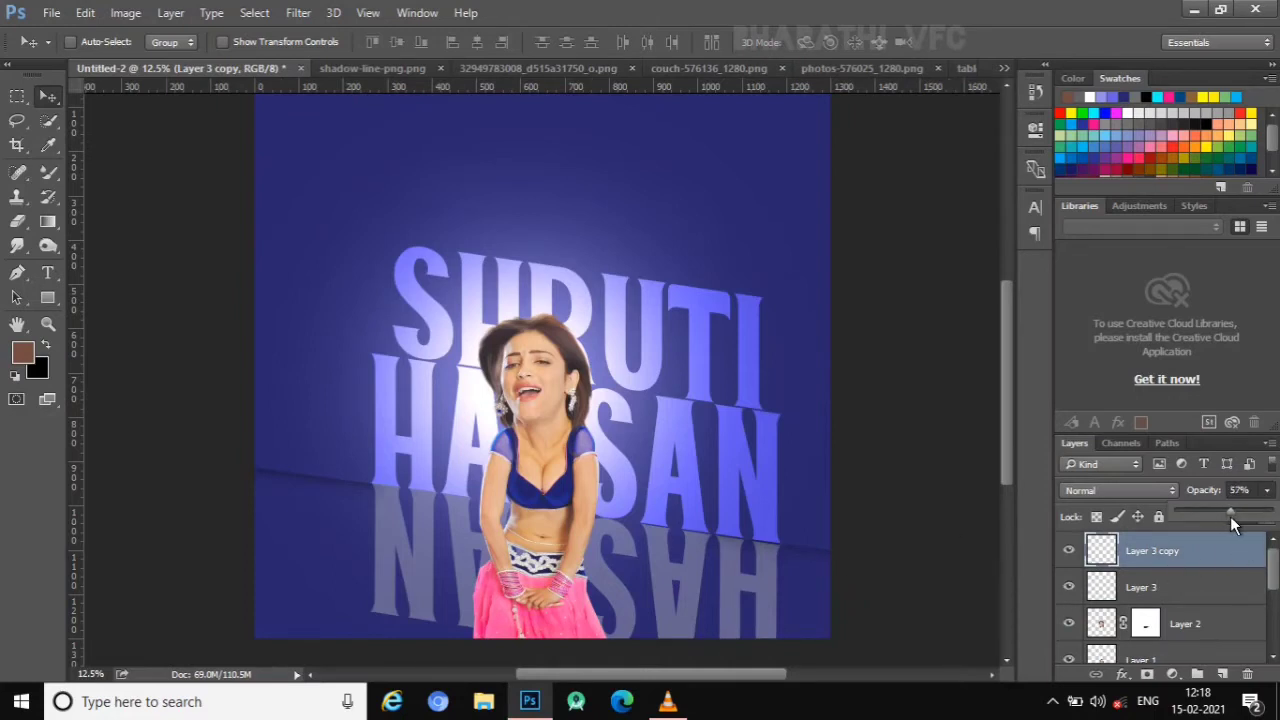
left_click_drag(1230, 516, 1230, 516)
key("Down")
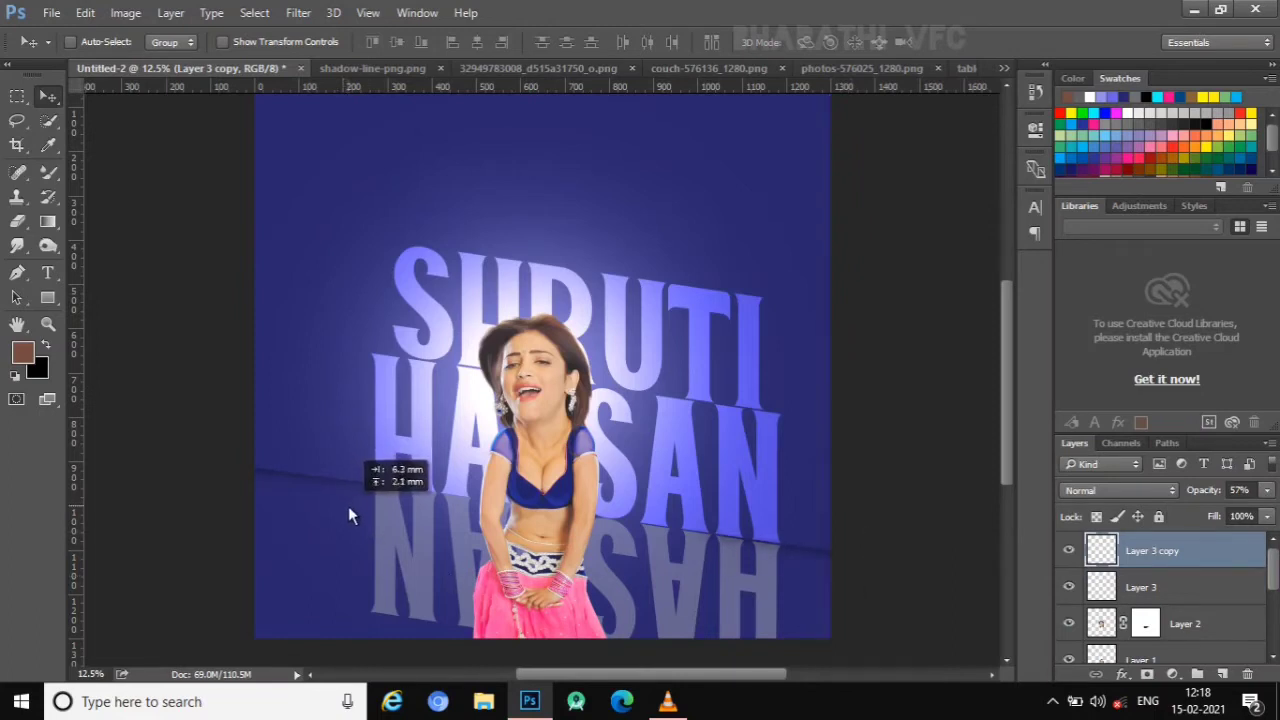
- Reposition the original Layer 3 shadow line on the floor and zoom to 12.5%
left_click(1158, 589)
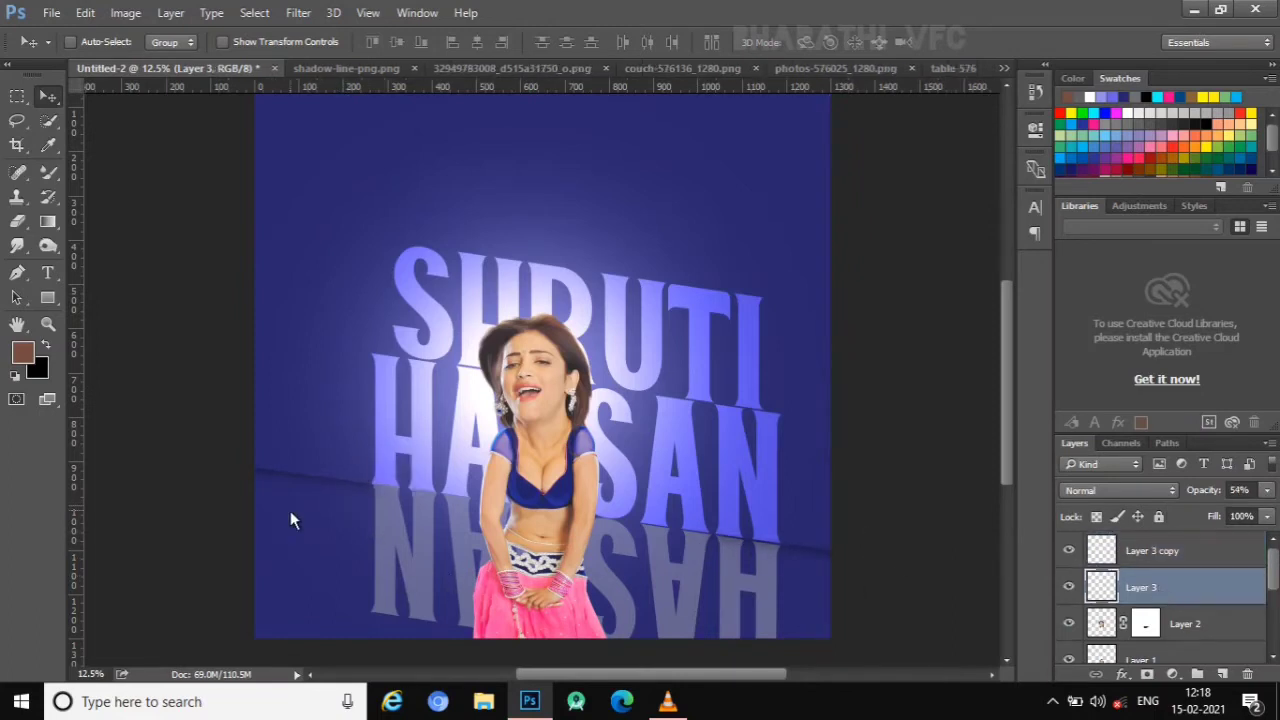
left_click_drag(290, 511, 295, 510)
key("ctrl+plus")
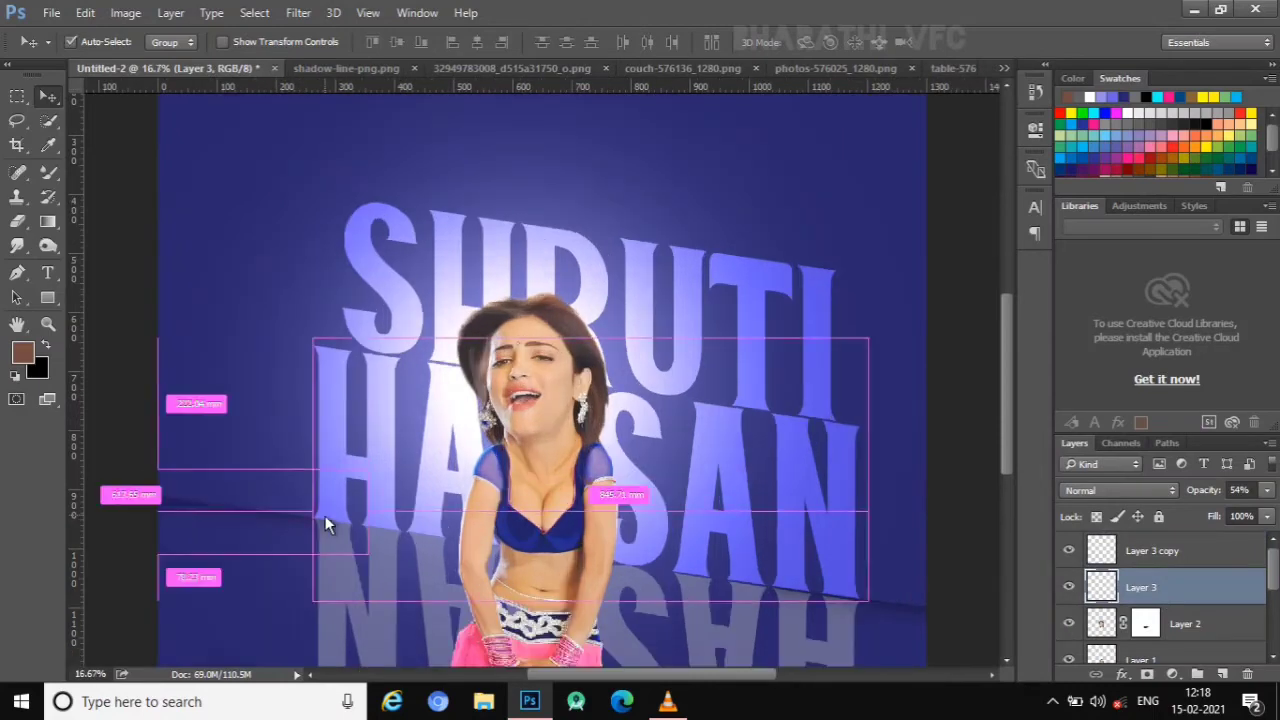
key("ctrl+minus")
key("ctrl+minus")
key("ctrl+plus")
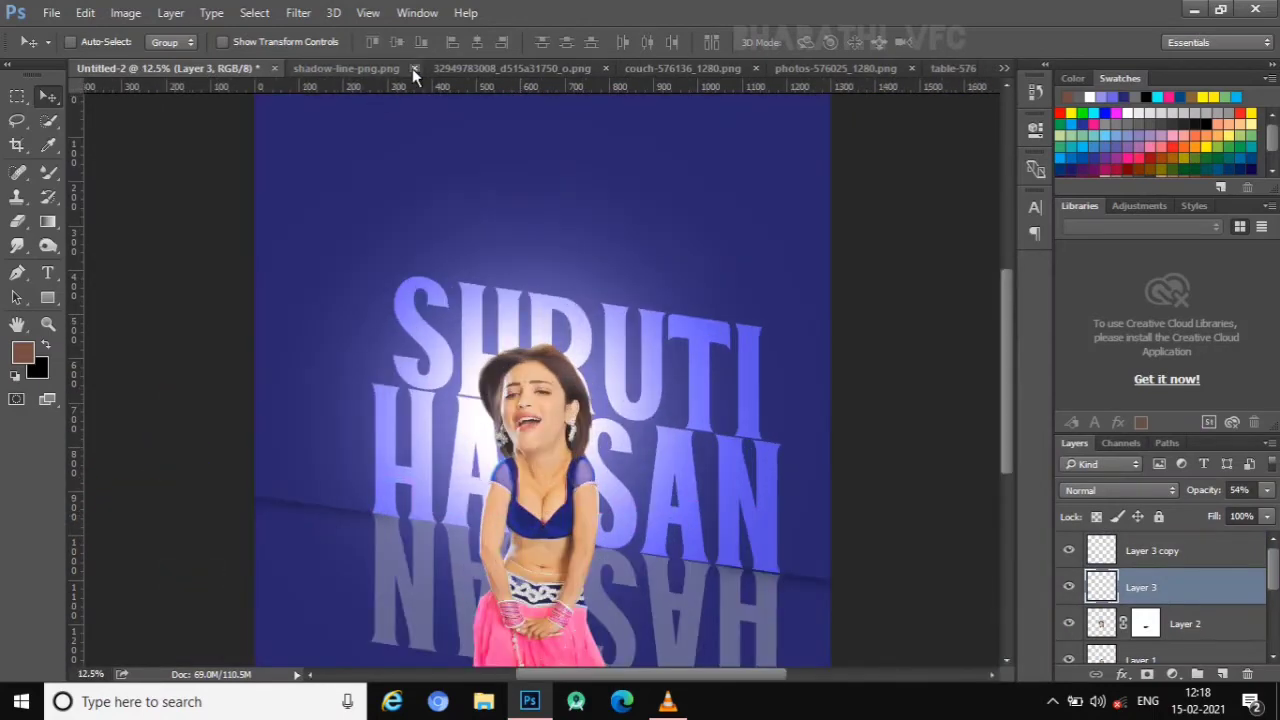
- Close the shadow-line image and hang three string-light garlands across the poster's top as Layers 4–6
left_click(413, 68)
left_click(487, 66)
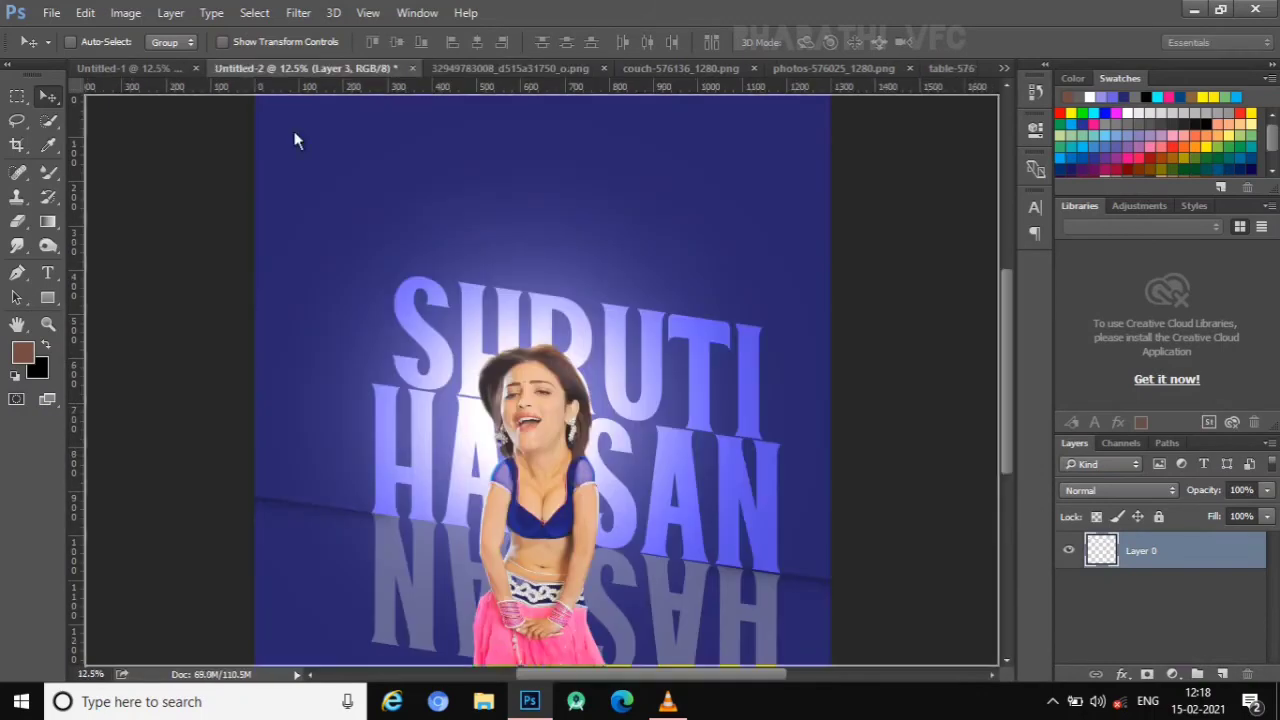
left_click_drag(503, 178, 337, 157)
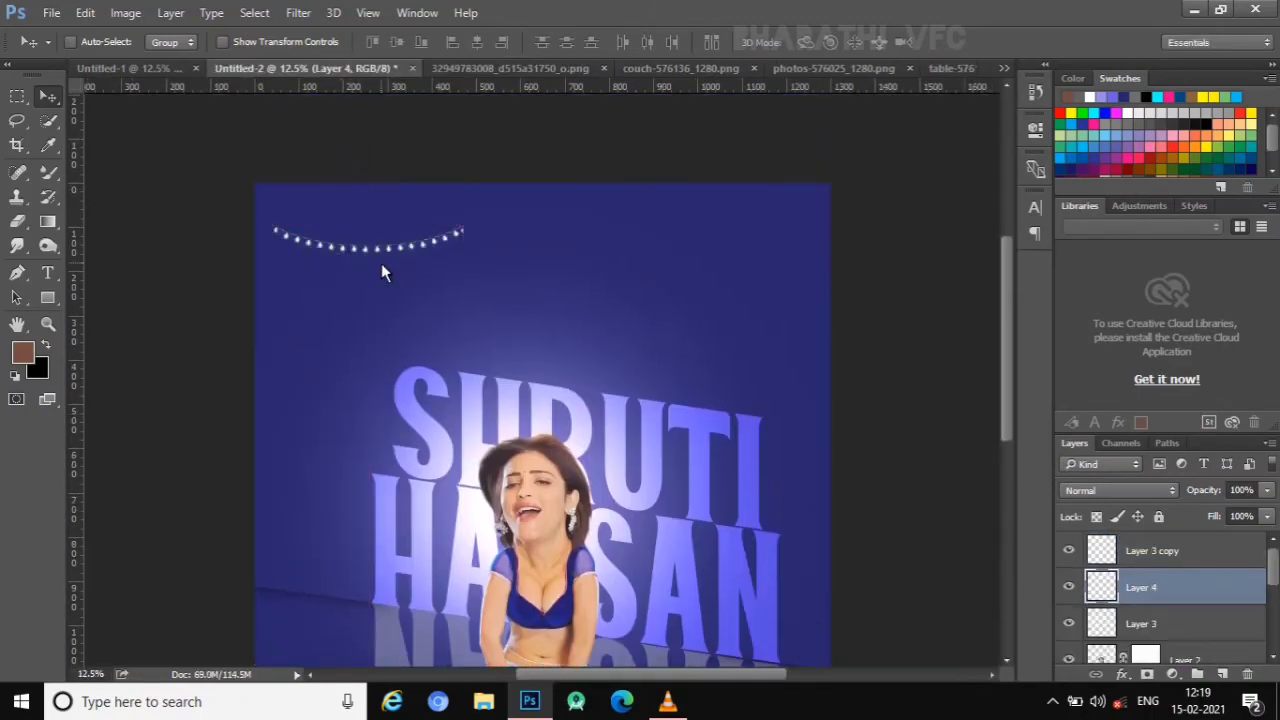
mouse_move(381, 263)
left_mouse_down()
mouse_move(315, 117)
mouse_move(517, 206)
left_mouse_up()
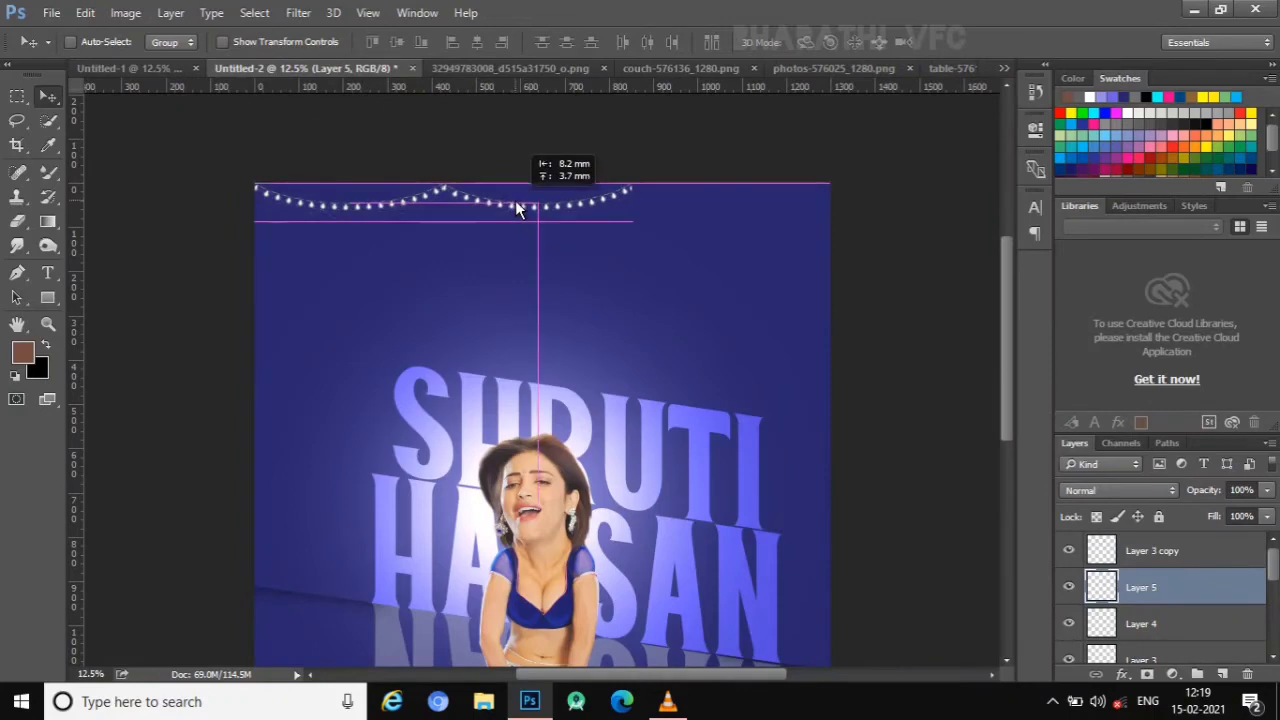
left_click(451, 70)
mouse_move(531, 190)
left_mouse_down()
mouse_move(277, 69)
mouse_move(730, 196)
left_mouse_up()
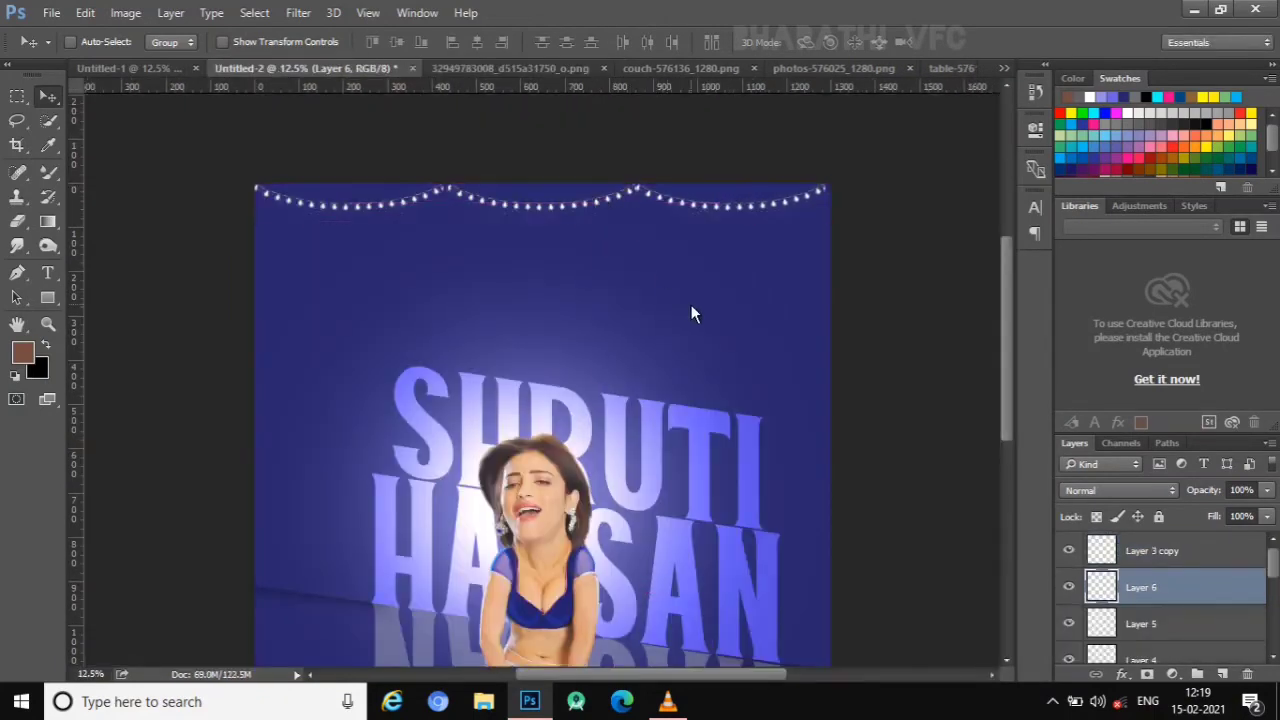
- Drag the couch into the poster and skew it to follow the floor angle
left_click(535, 65)
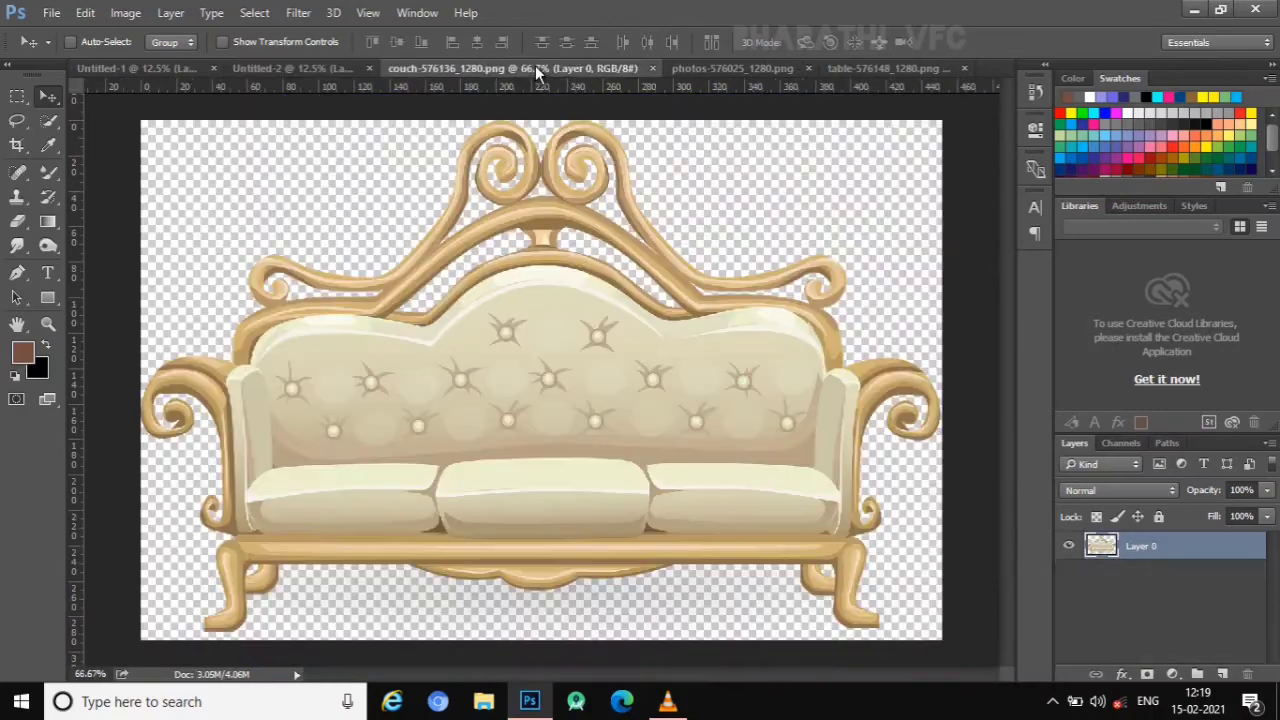
left_click(724, 68)
left_click(843, 66)
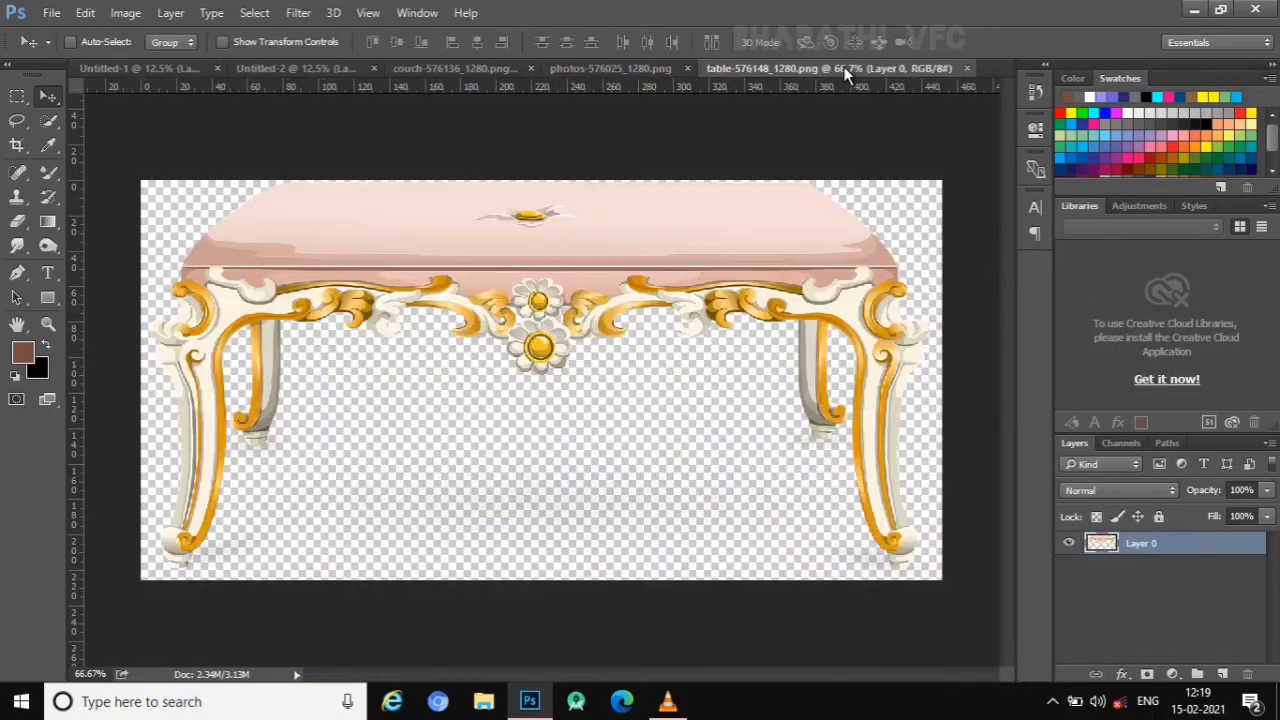
left_click(463, 66)
mouse_move(500, 268)
left_mouse_down()
mouse_move(373, 405)
mouse_move(350, 509)
mouse_move(339, 455)
mouse_move(278, 484)
left_mouse_up()
key("ctrl+t")
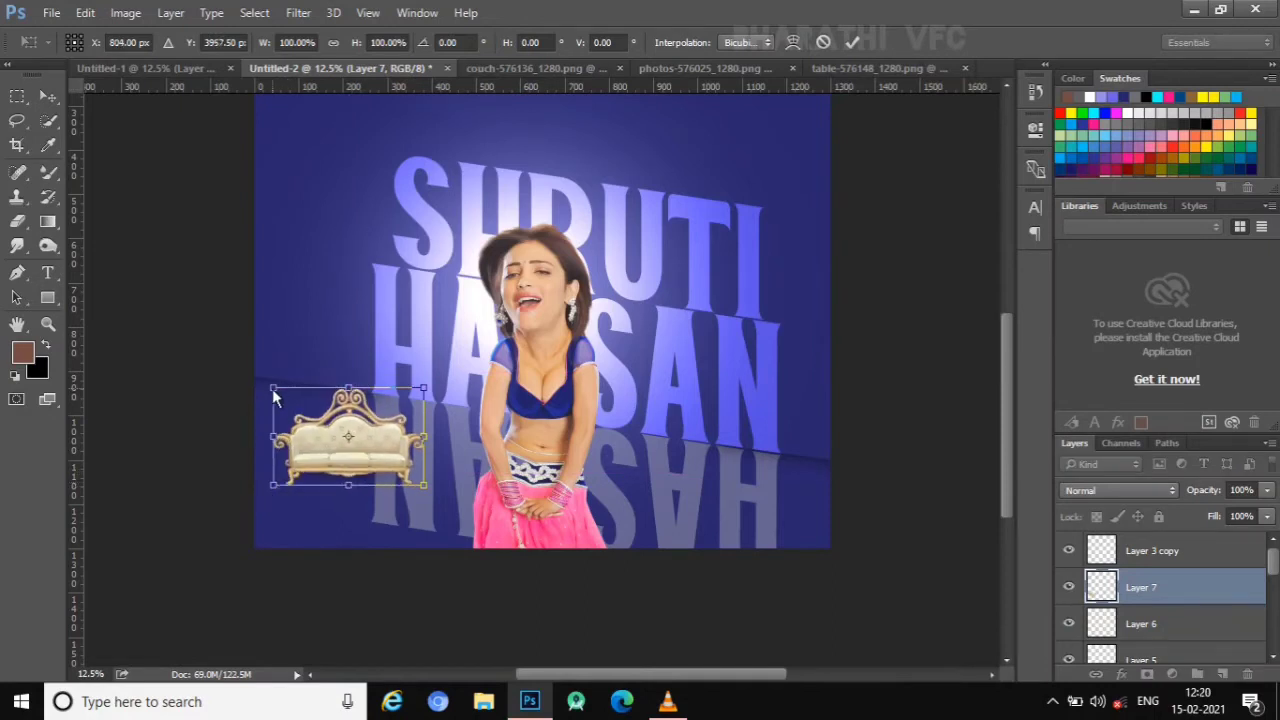
left_click_drag(276, 396, 284, 386)
left_click_drag(273, 484, 286, 454)
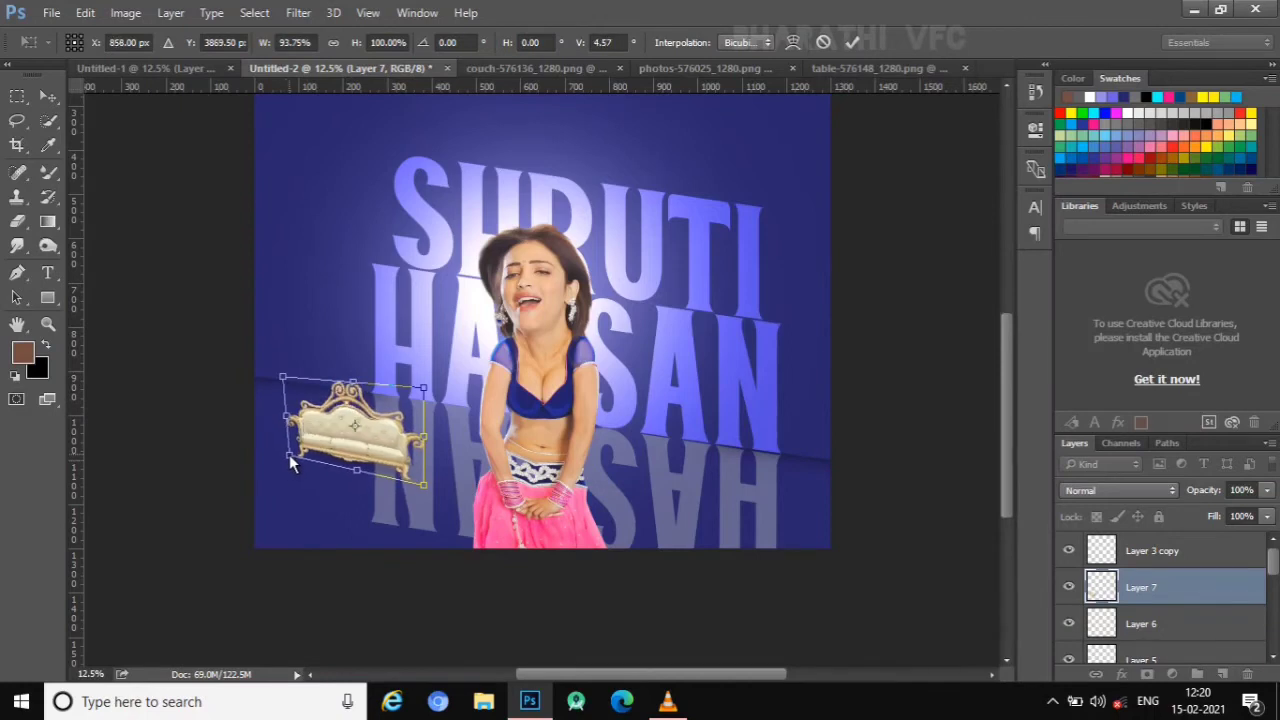
mouse_move(293, 396)
left_mouse_down()
mouse_move(292, 360)
mouse_move(300, 378)
left_mouse_up()
left_click_drag(417, 455, 412, 445)
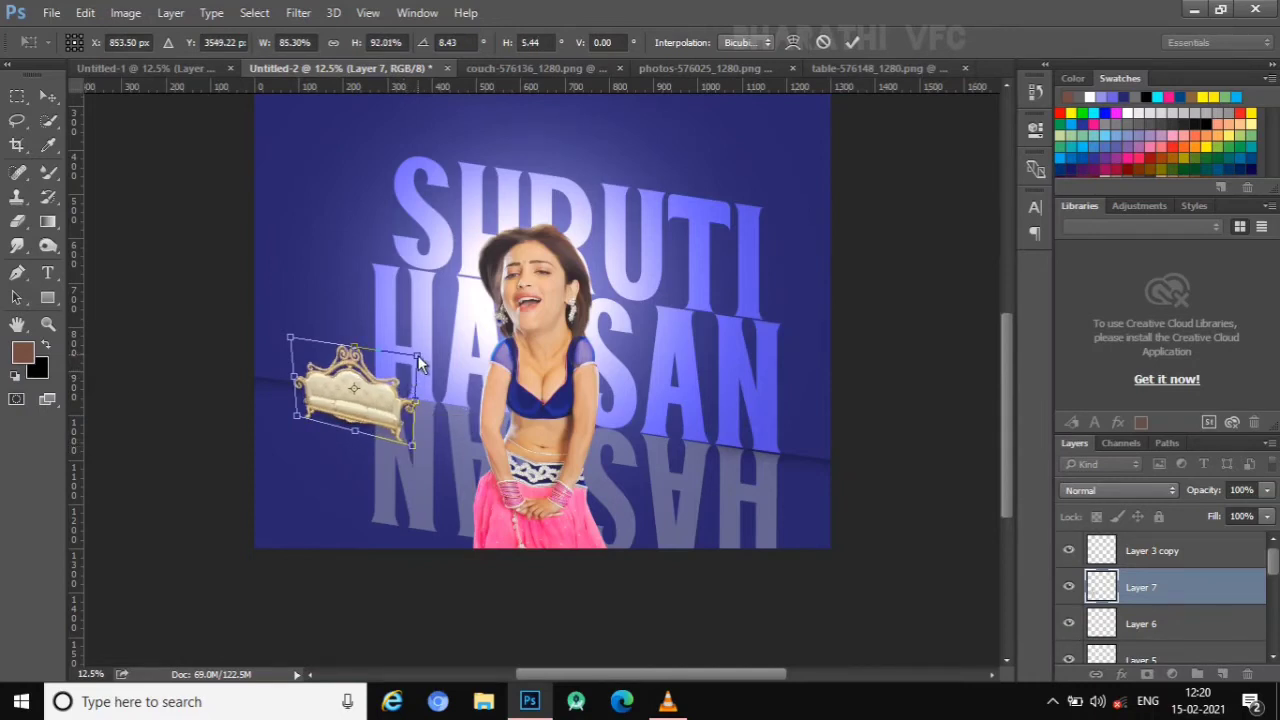
left_click_drag(417, 355, 407, 358)
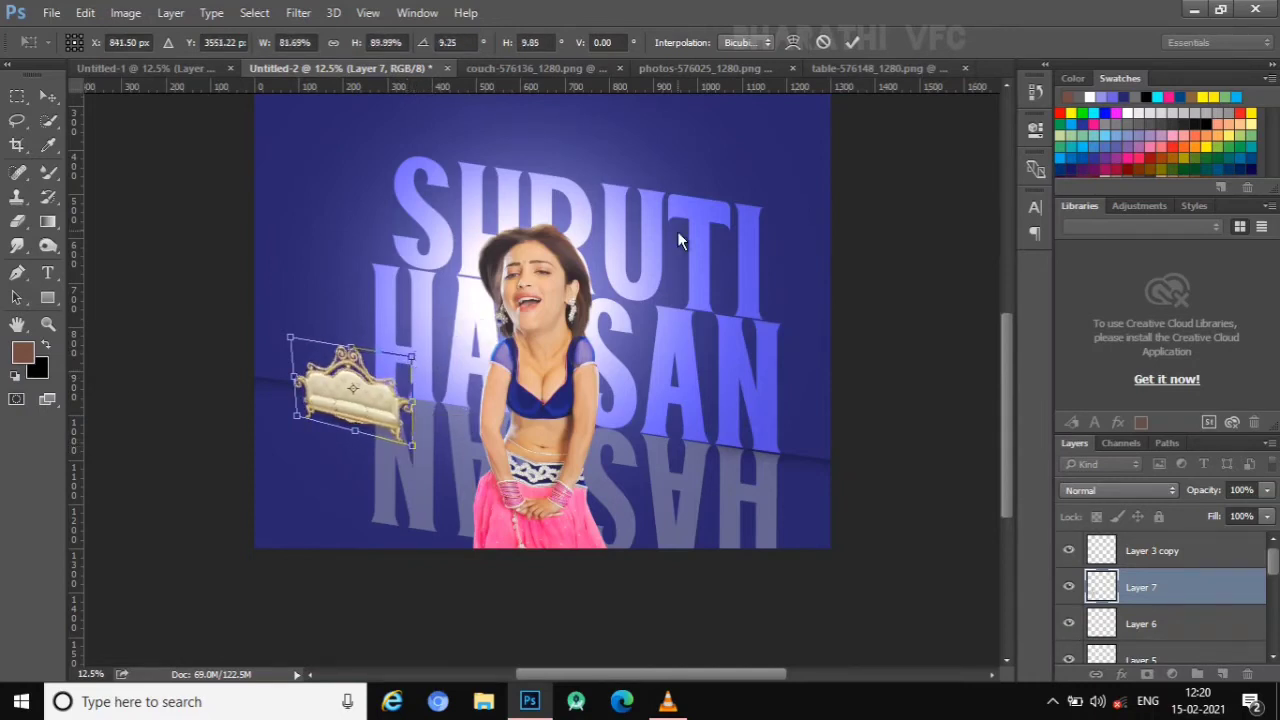
left_click(851, 42)
- Delete the trial couch layer and bring the three picture frames in as Layer 7
mouse_move(450, 501)
left_mouse_down()
mouse_move(430, 513)
mouse_move(414, 471)
mouse_move(419, 503)
left_mouse_up()
key("ctrl+minus")
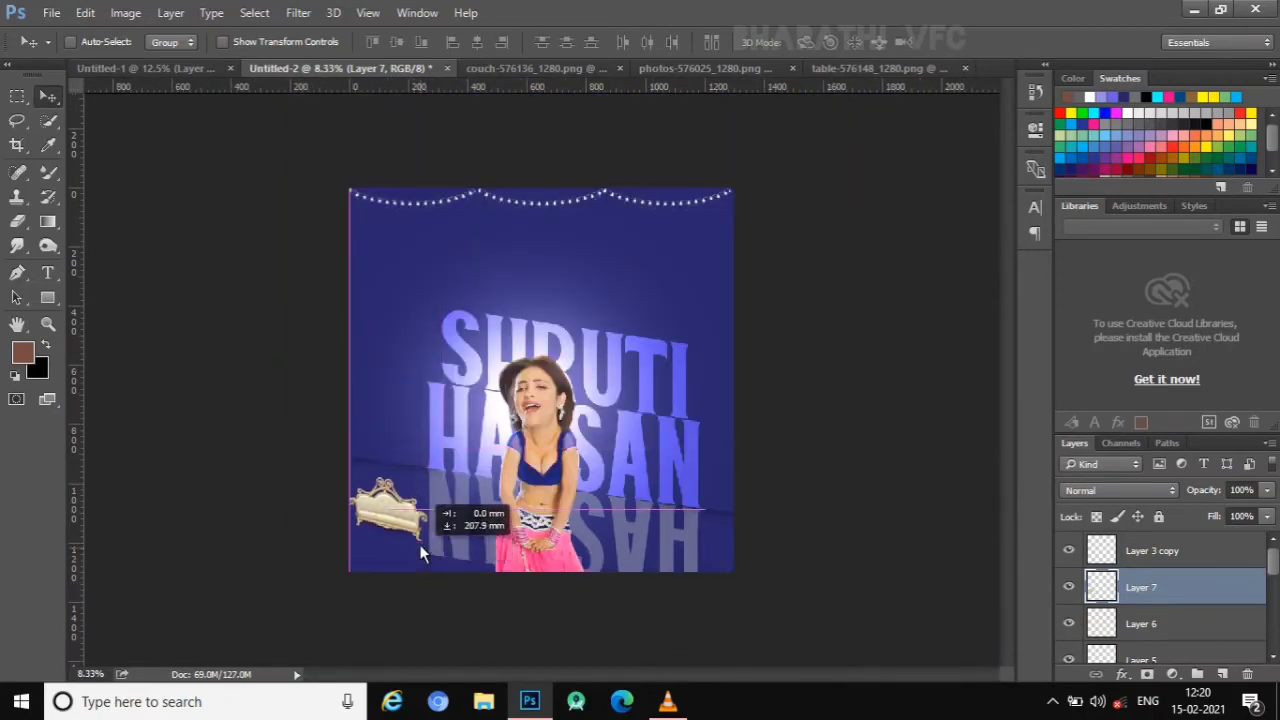
left_click_drag(1225, 633, 1247, 674)
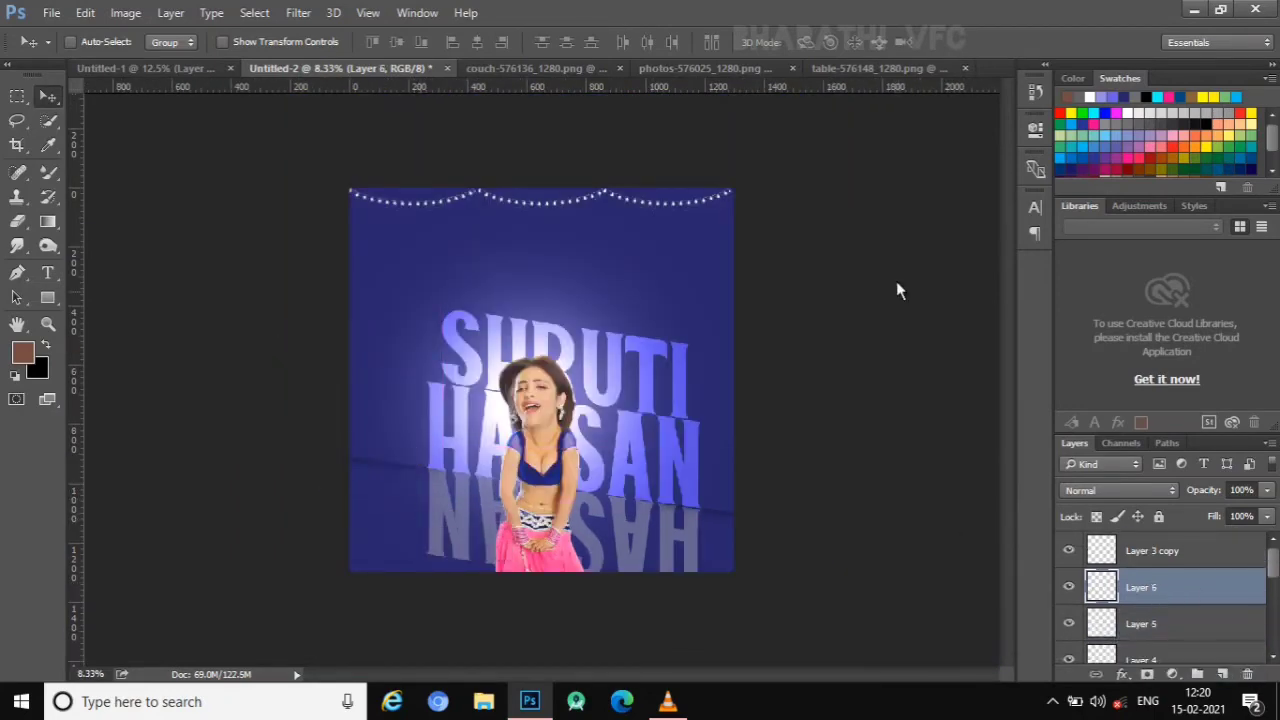
left_click(649, 73)
mouse_move(659, 250)
left_mouse_down()
mouse_move(389, 60)
mouse_move(505, 250)
mouse_move(641, 249)
left_mouse_up()
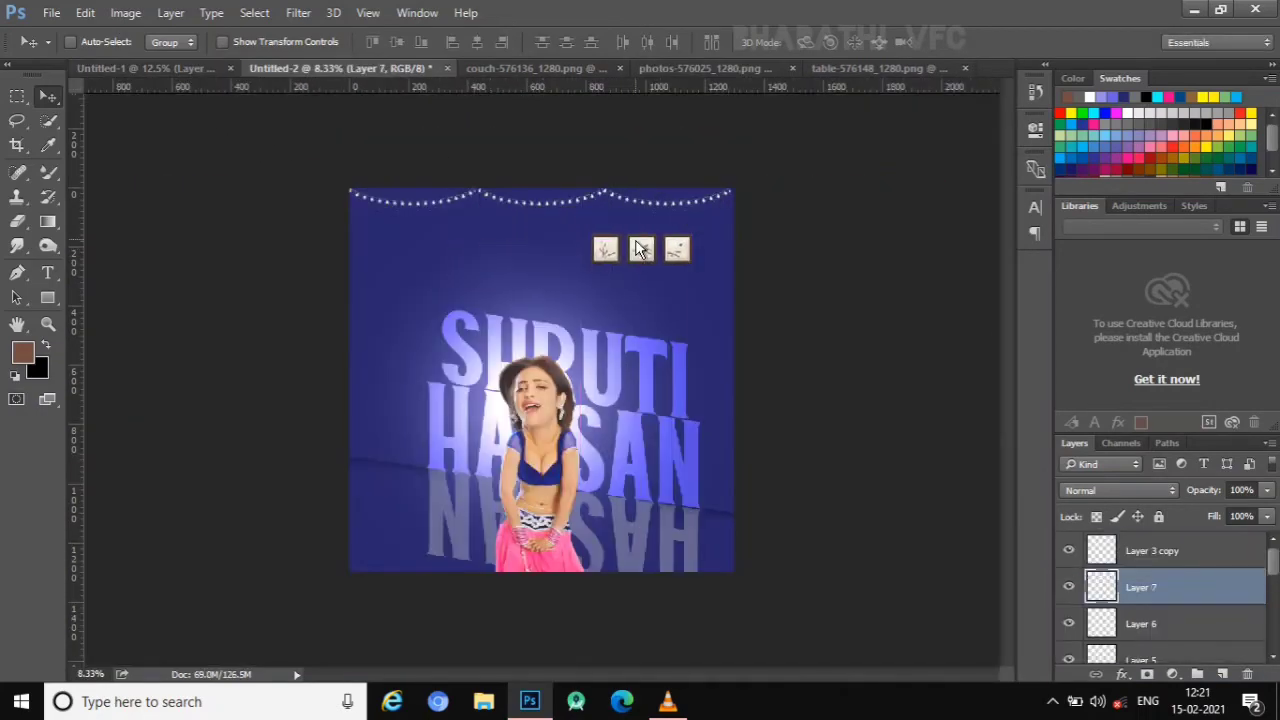
- Close the frames image and place the table-576148 table, scaled down, bottom-right as Layer 8
left_click(542, 66)
left_click(755, 67)
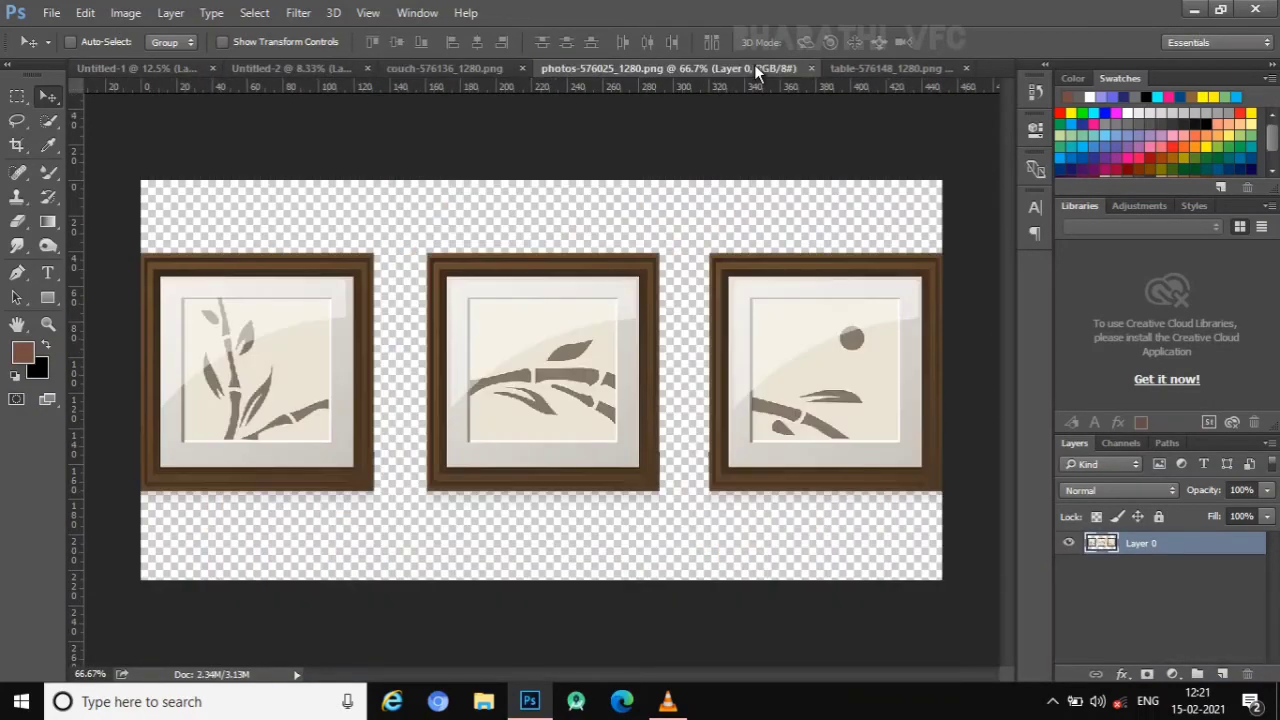
left_click(811, 68)
left_click(428, 69)
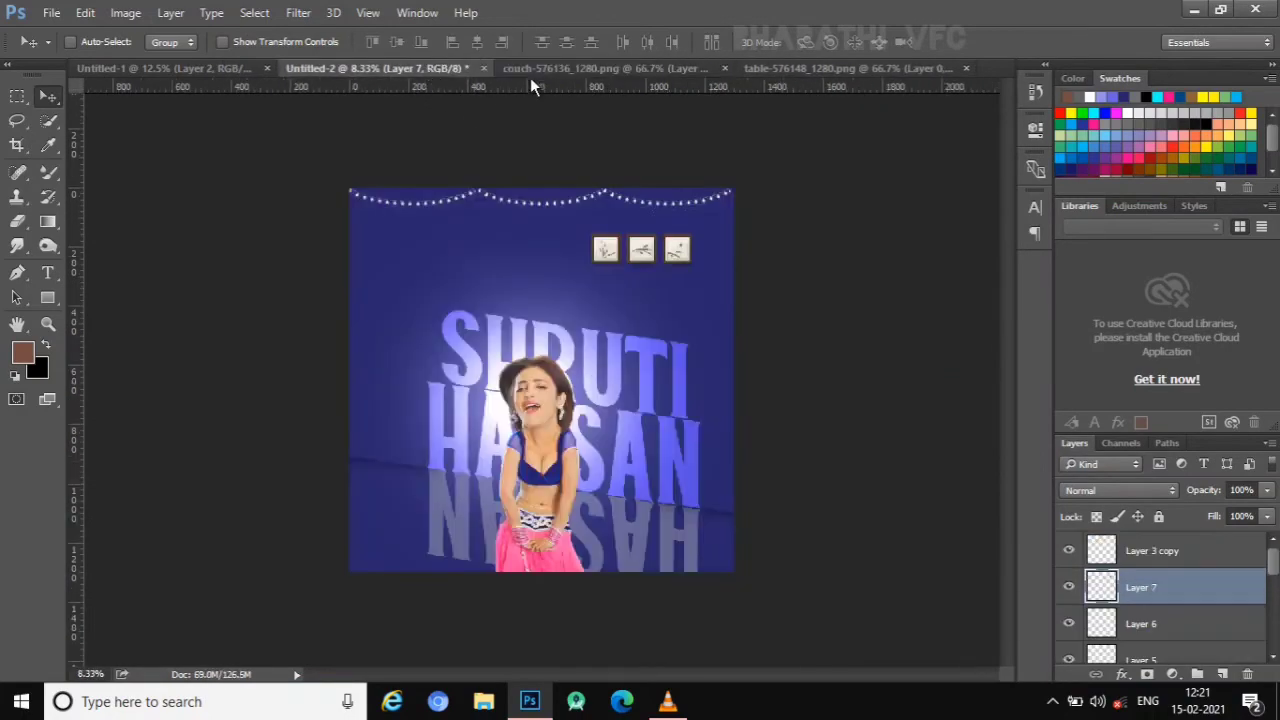
left_click(530, 72)
left_click(821, 67)
mouse_move(694, 189)
left_mouse_down()
mouse_move(430, 510)
mouse_move(427, 550)
mouse_move(441, 526)
mouse_move(575, 553)
mouse_move(733, 553)
left_mouse_up()
key("ctrl+t")
left_click(856, 45)
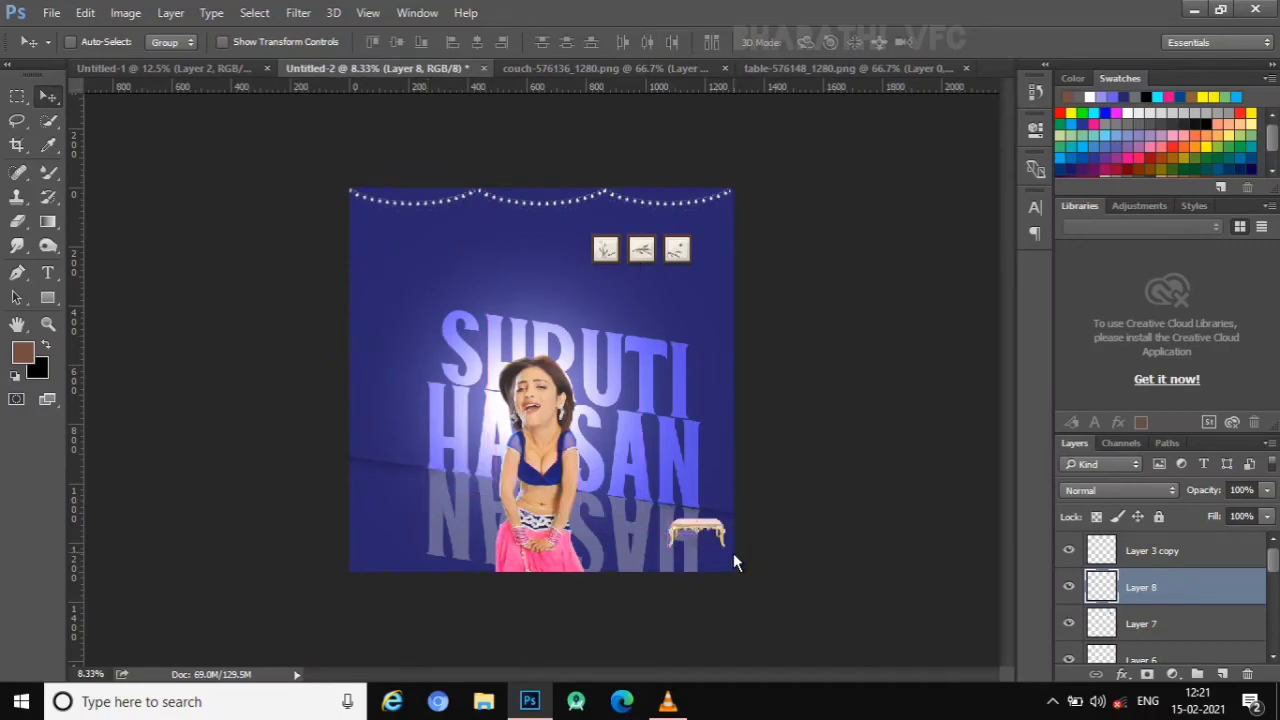
- Bring the couch into the poster as Layer 9 and skew it to follow the floor slant
left_click(630, 70)
mouse_move(471, 309)
left_mouse_down()
mouse_move(344, 191)
mouse_move(365, 78)
mouse_move(383, 485)
mouse_move(404, 470)
left_mouse_up()
key("ctrl+plus")
scroll(404, 470, "down", 2)
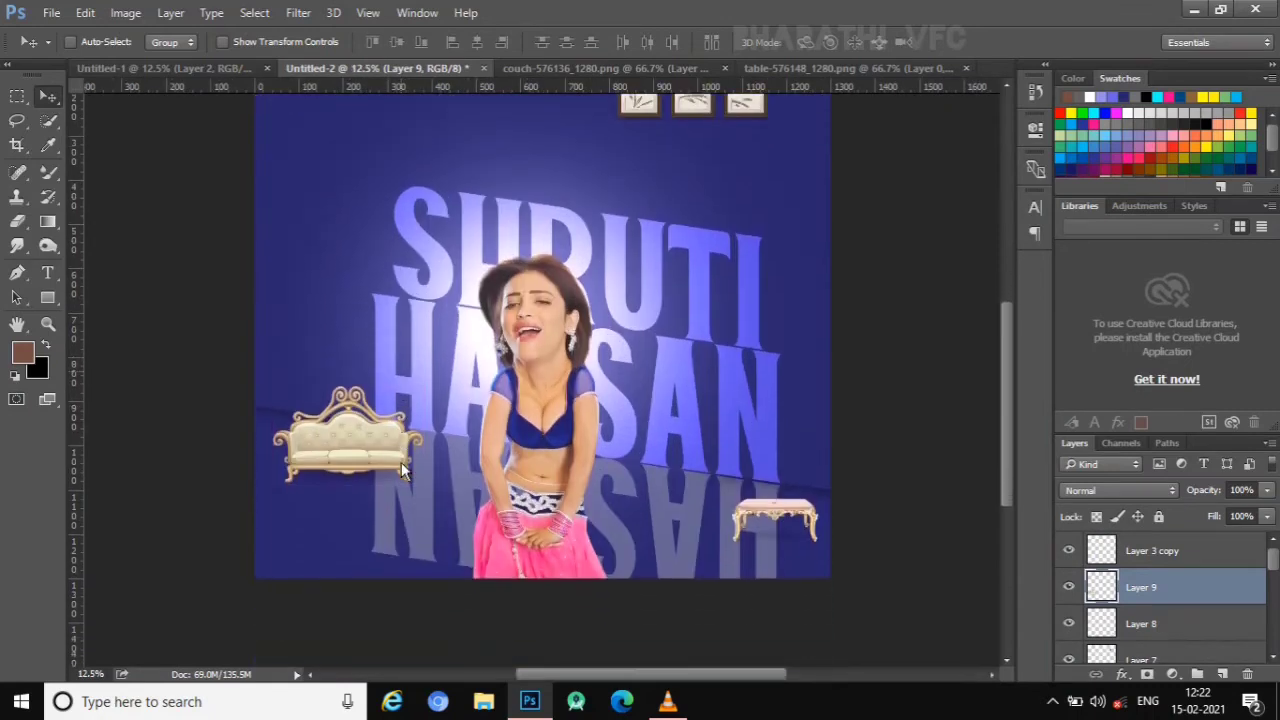
key("ctrl+t")
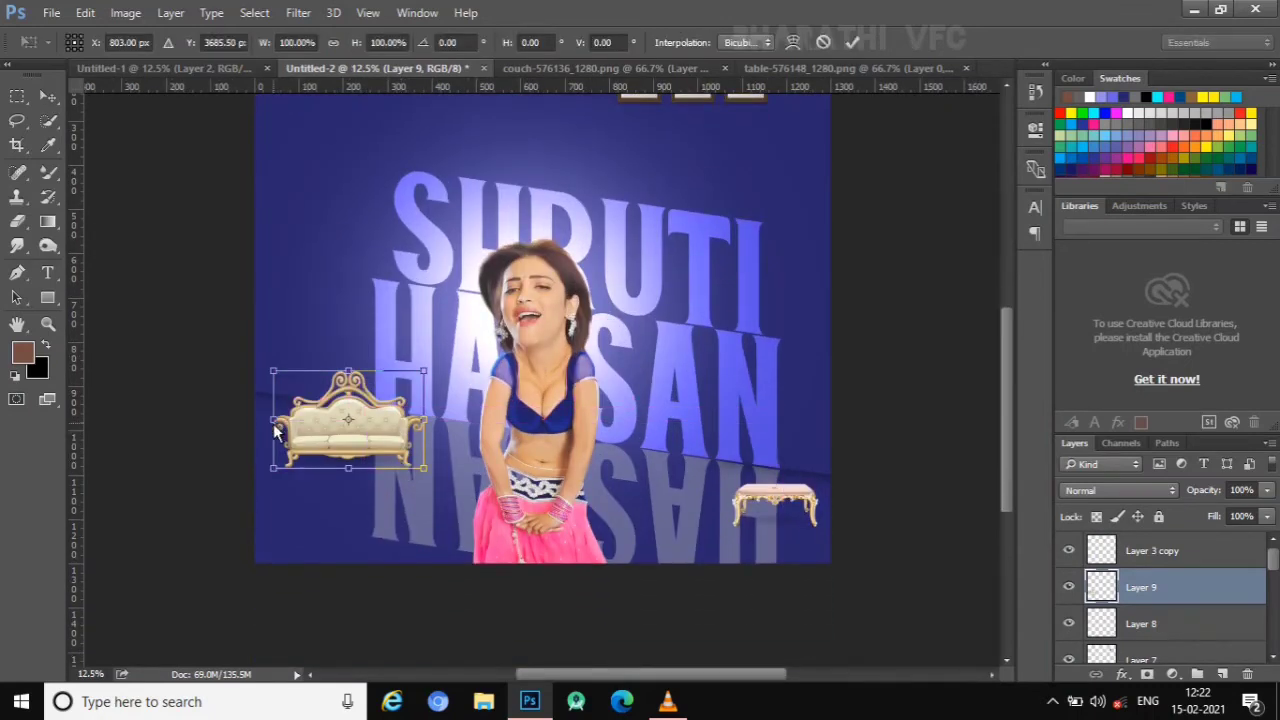
left_click_drag(274, 428, 293, 381)
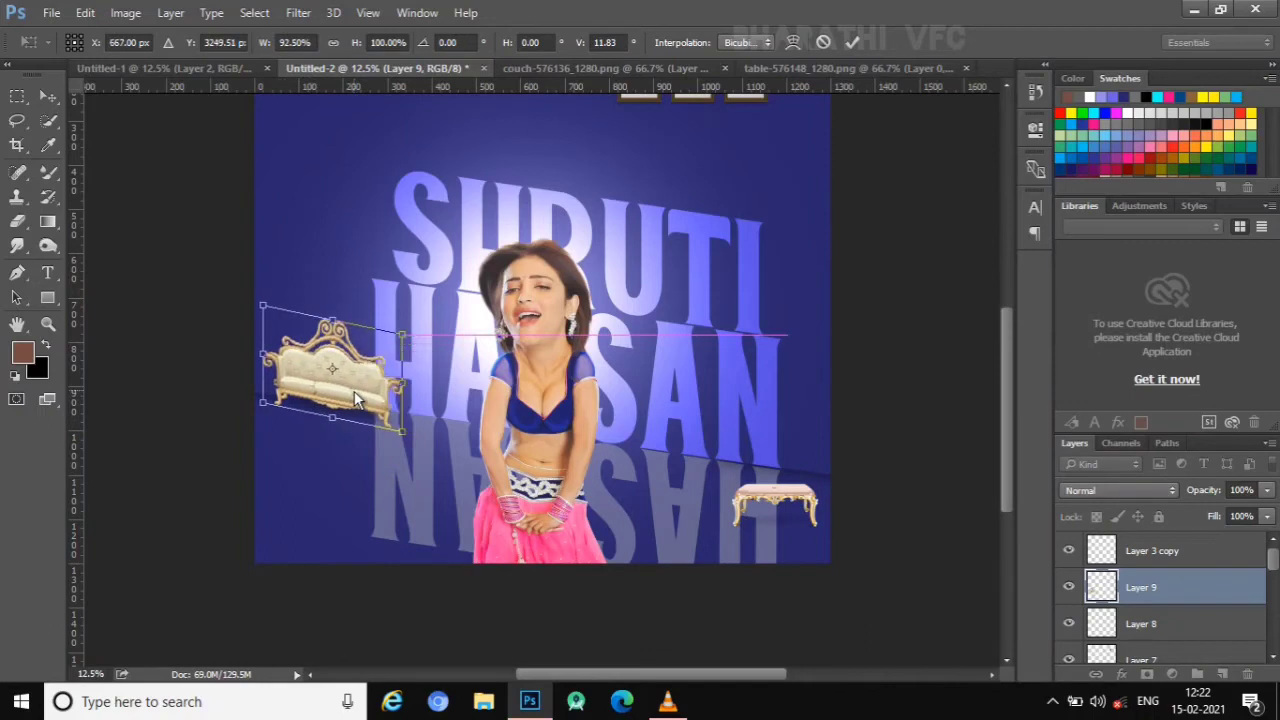
left_click(850, 44)
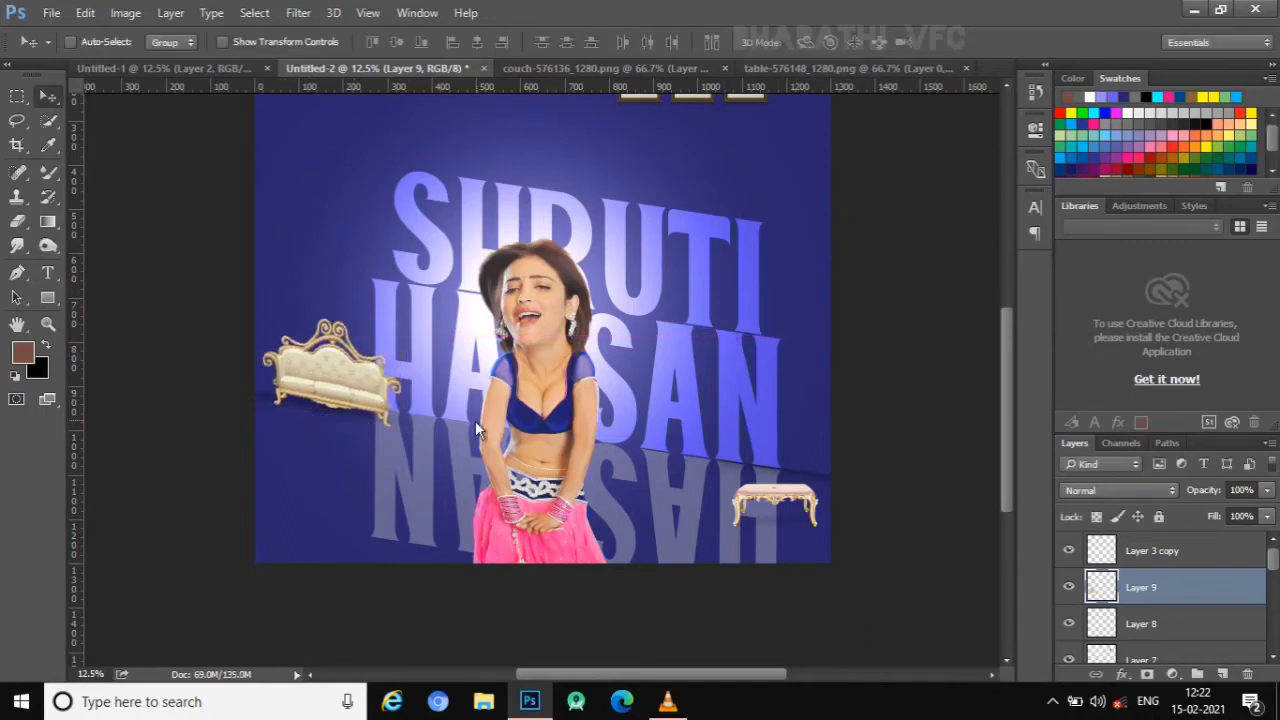
- Shrink the couch to about 78%
key("ctrl+t")
left_click_drag(405, 430, 372, 421)
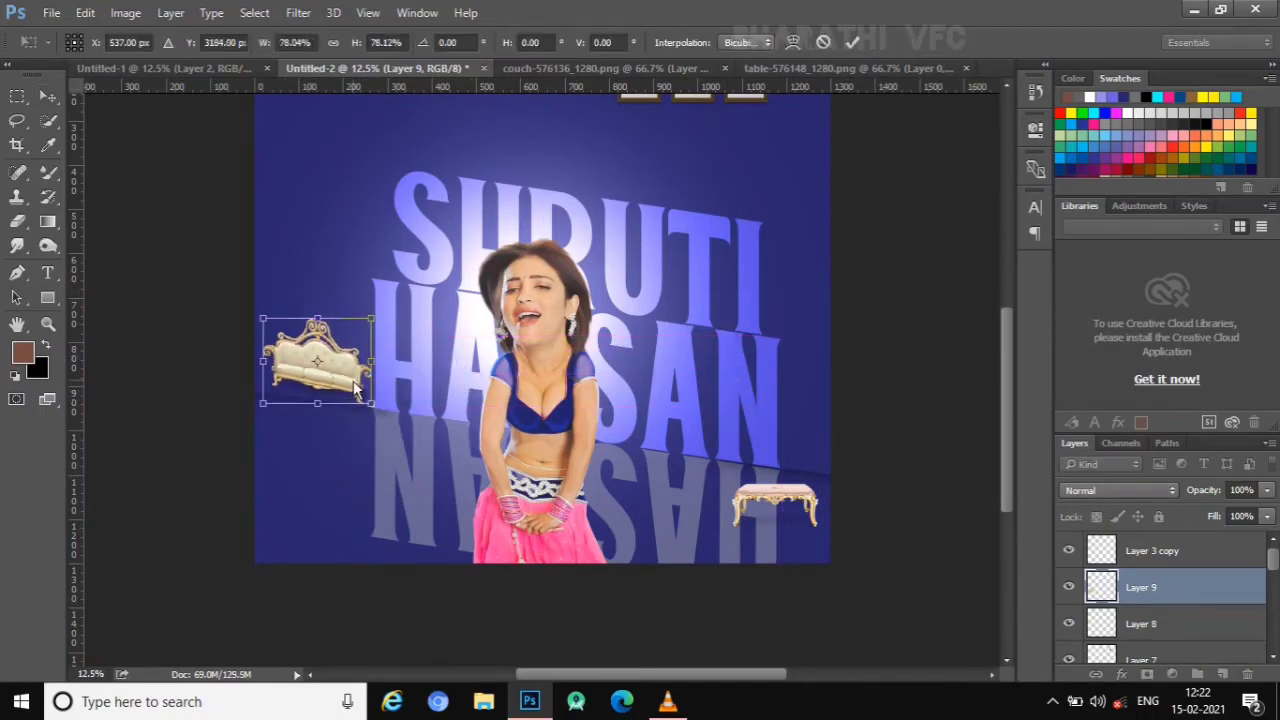
left_click(850, 44)
key("ctrl+minus")
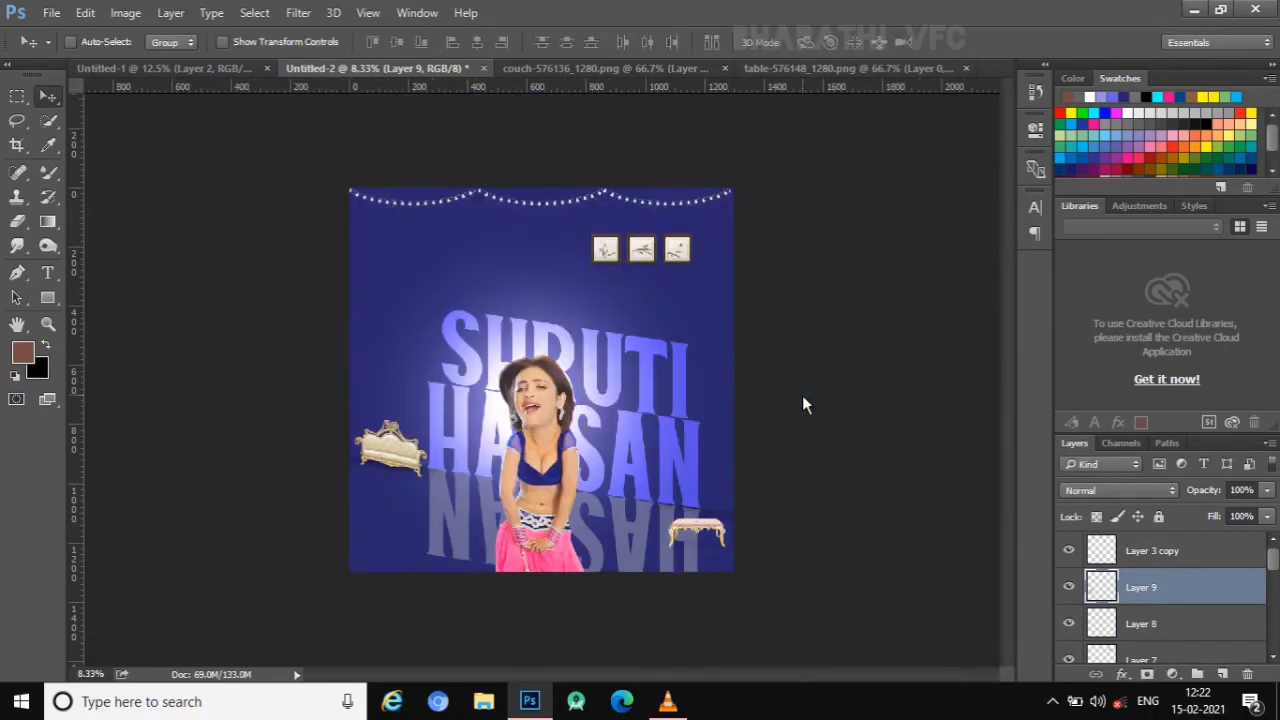
- Delete the small table's Layer 8 from the bottom right
left_click(1069, 587)
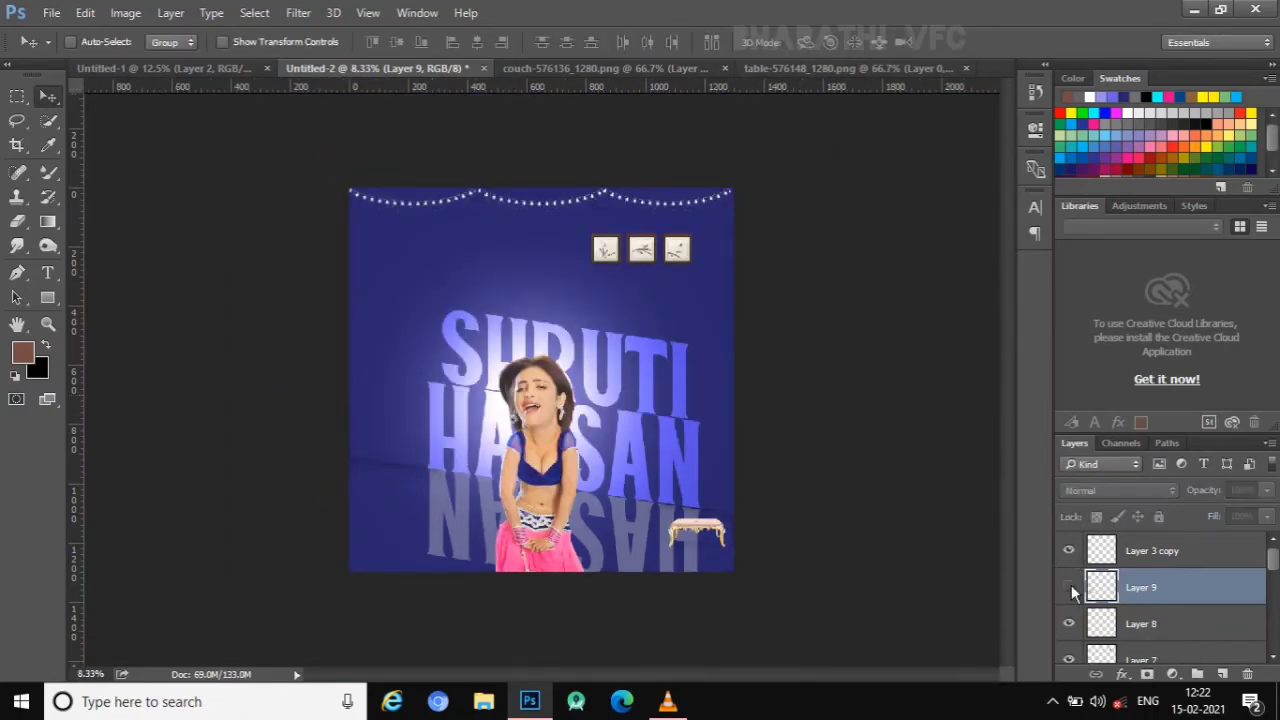
left_click(1069, 624)
left_click(1160, 628)
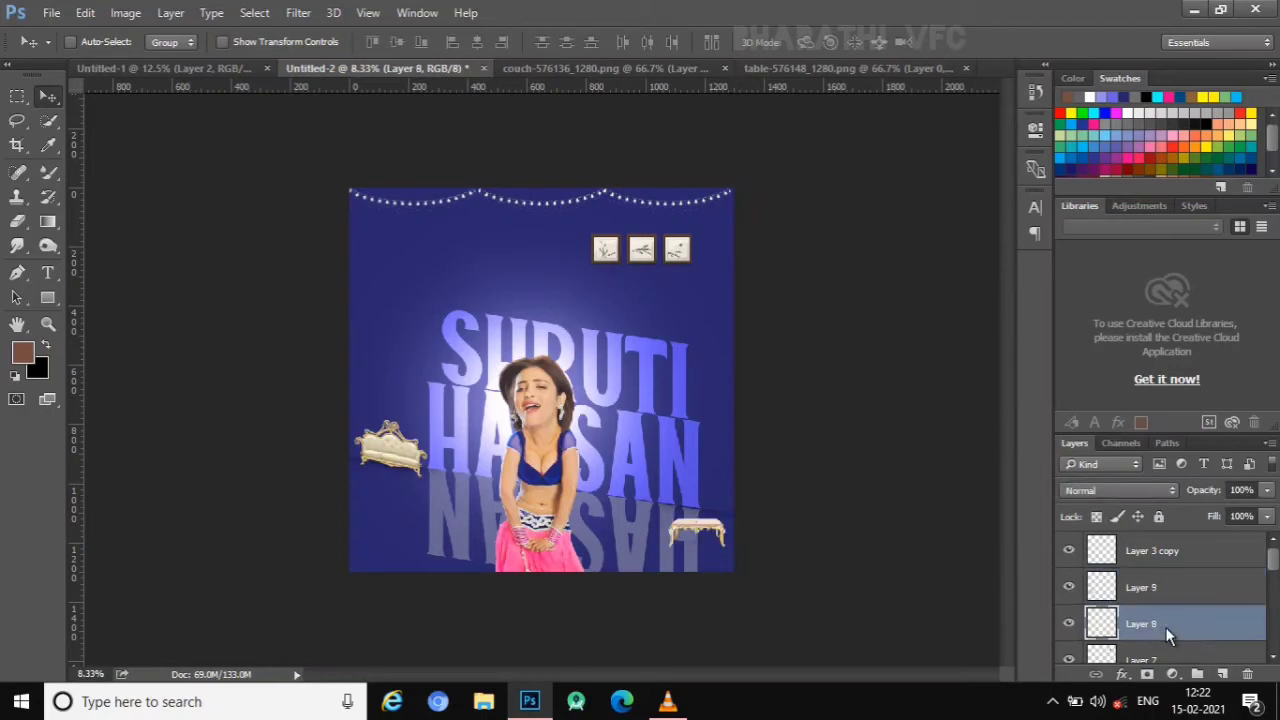
left_click_drag(1190, 625, 1248, 674)
key("ctrl+plus")
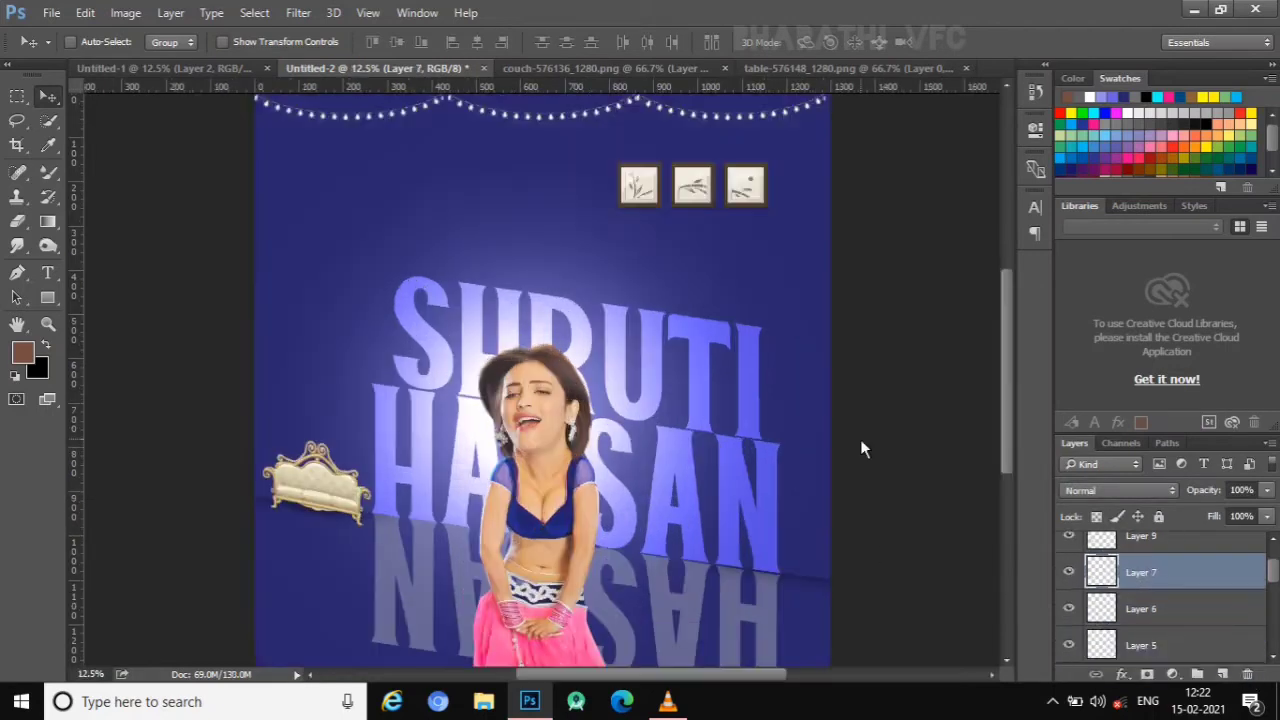
scroll(862, 449, "down", 2)
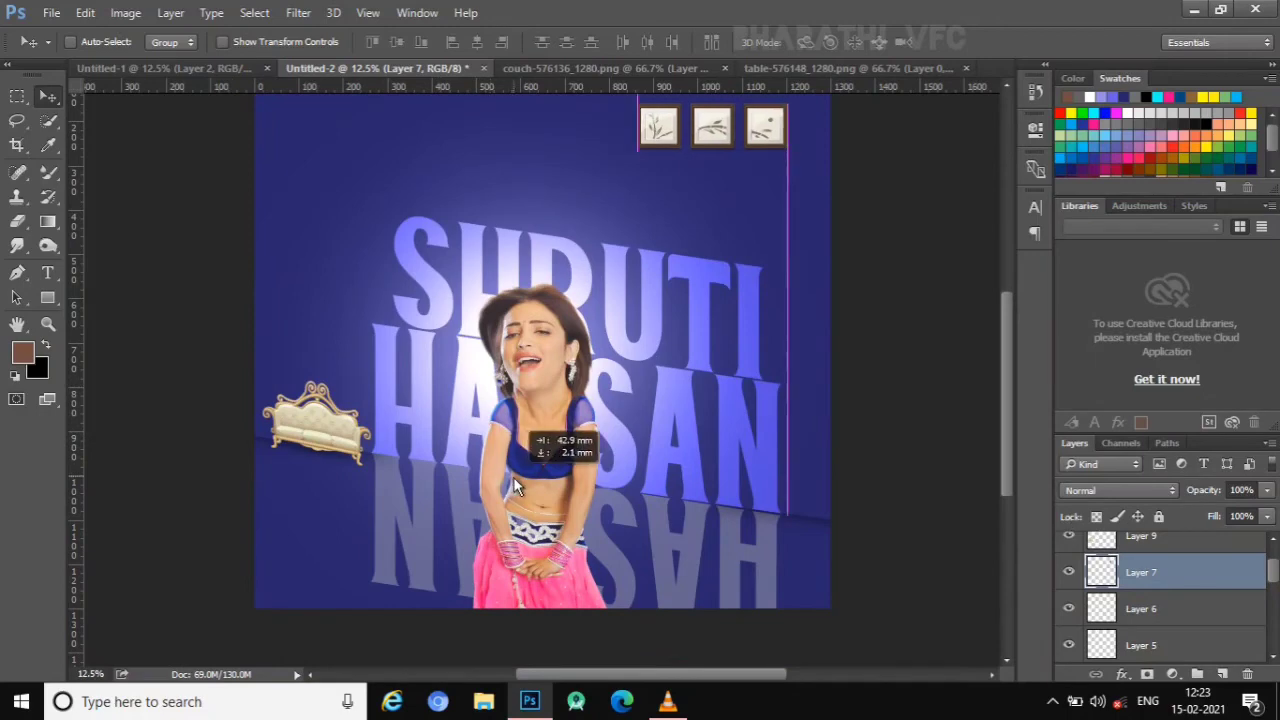
left_click_drag(528, 422, 516, 487)
- Rotate the couch about 5 degrees and nudge it into place
left_click(1085, 542)
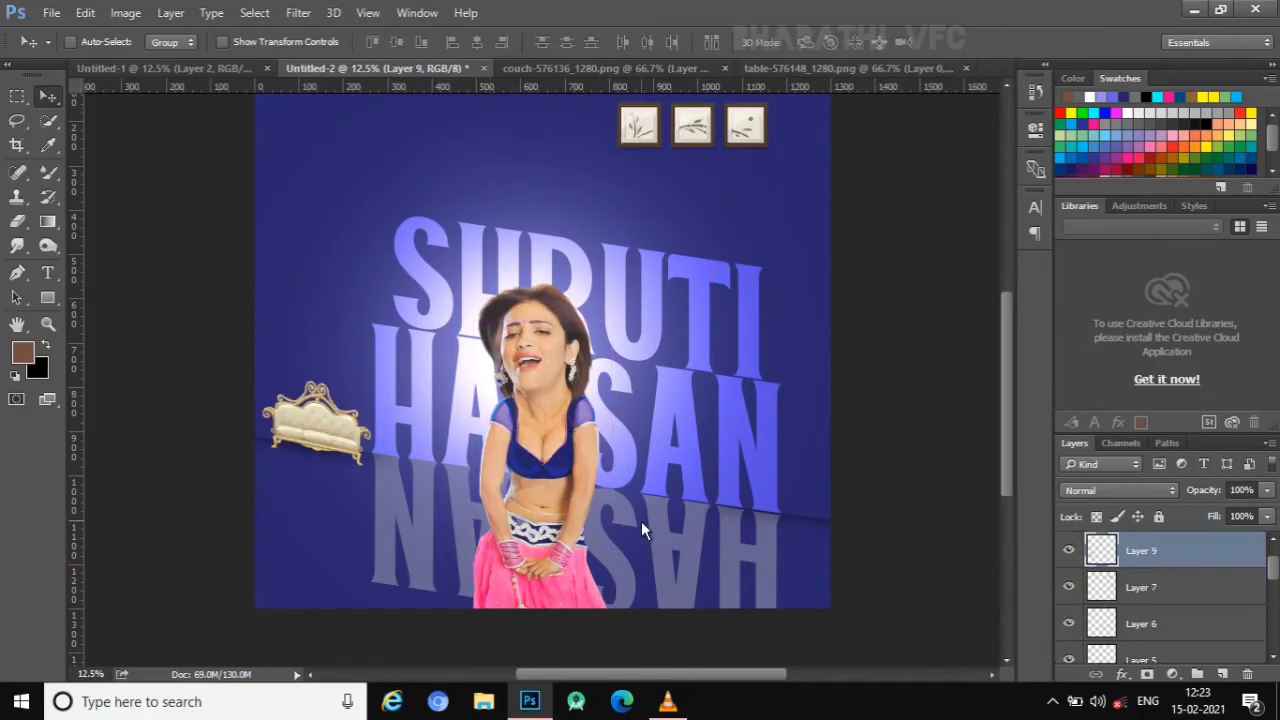
key("ctrl+t")
left_click_drag(408, 380, 401, 349)
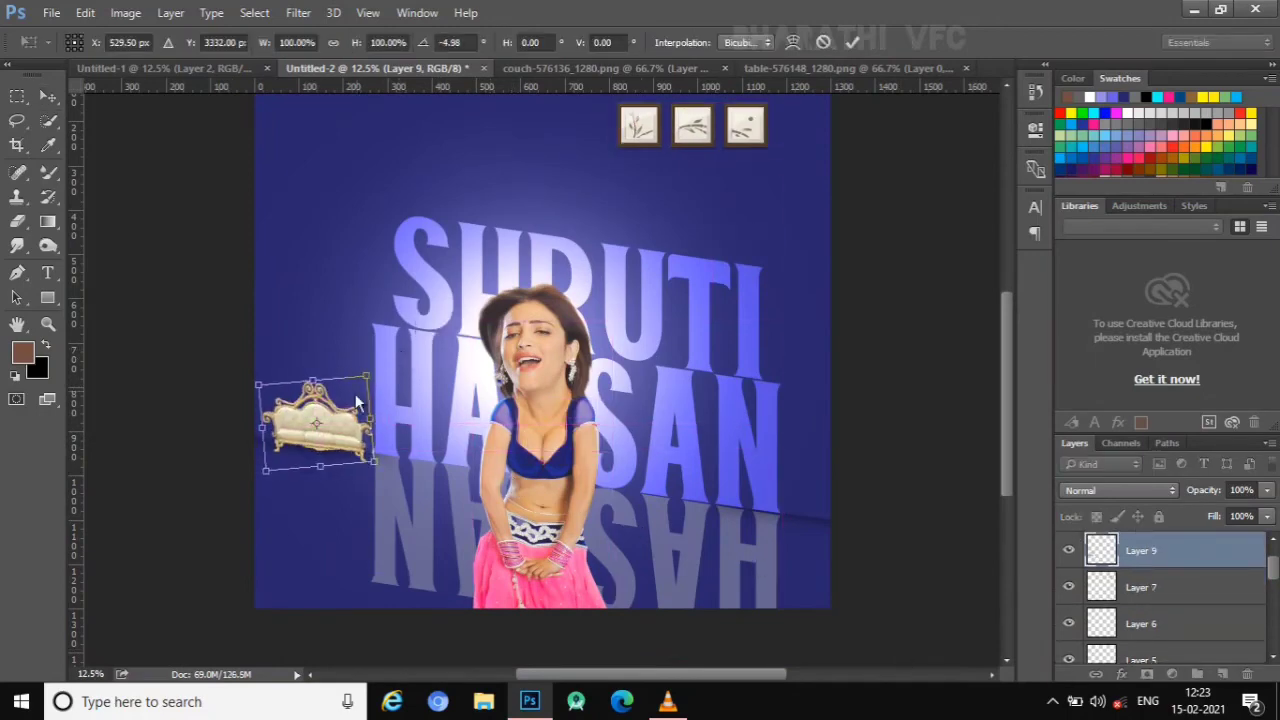
left_click_drag(350, 405, 355, 410)
left_click(854, 42)
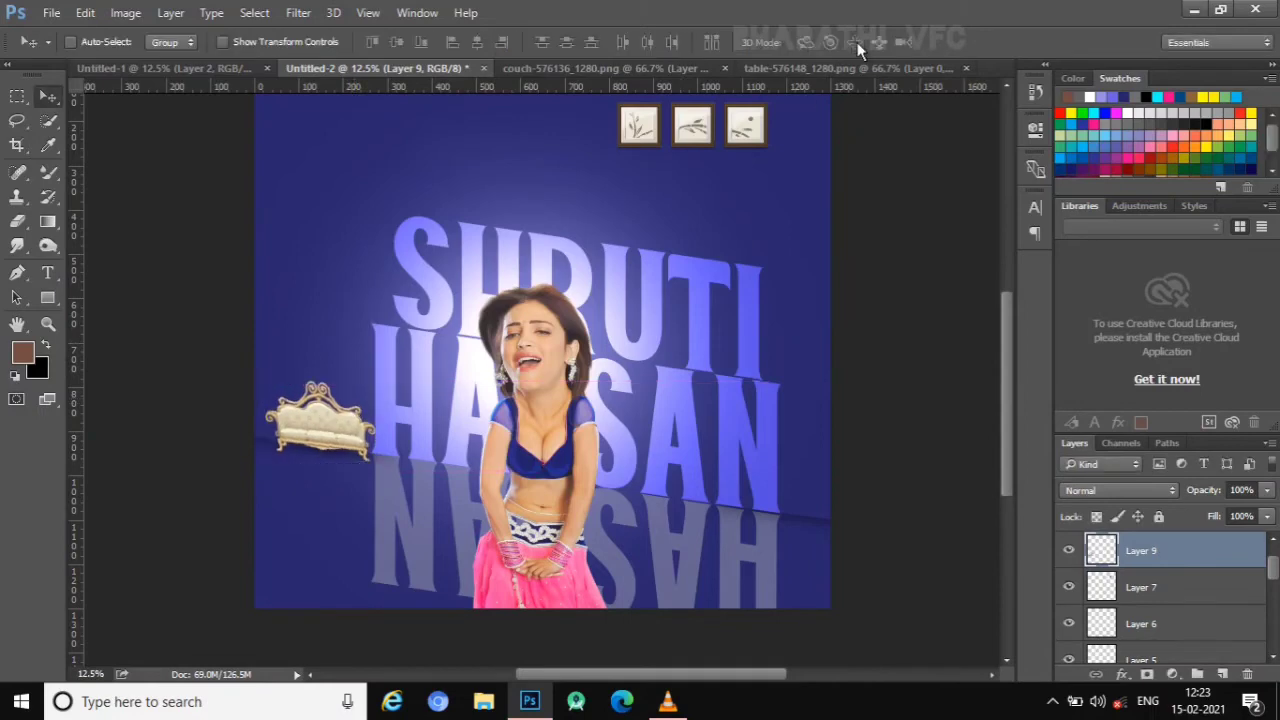
- Shrink the Layer 7 picture frames to about half size and move them right, below the lights
scroll(561, 343, "up", 1)
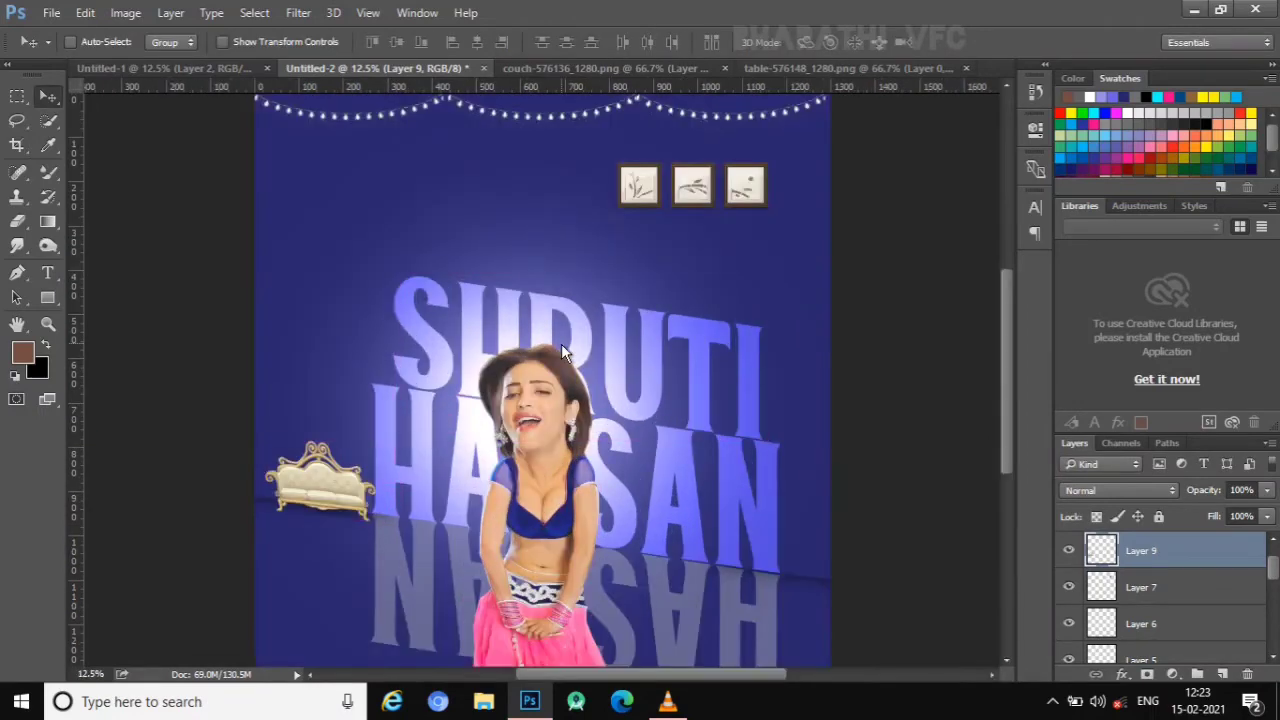
left_click(1114, 587)
left_click_drag(807, 298, 710, 296)
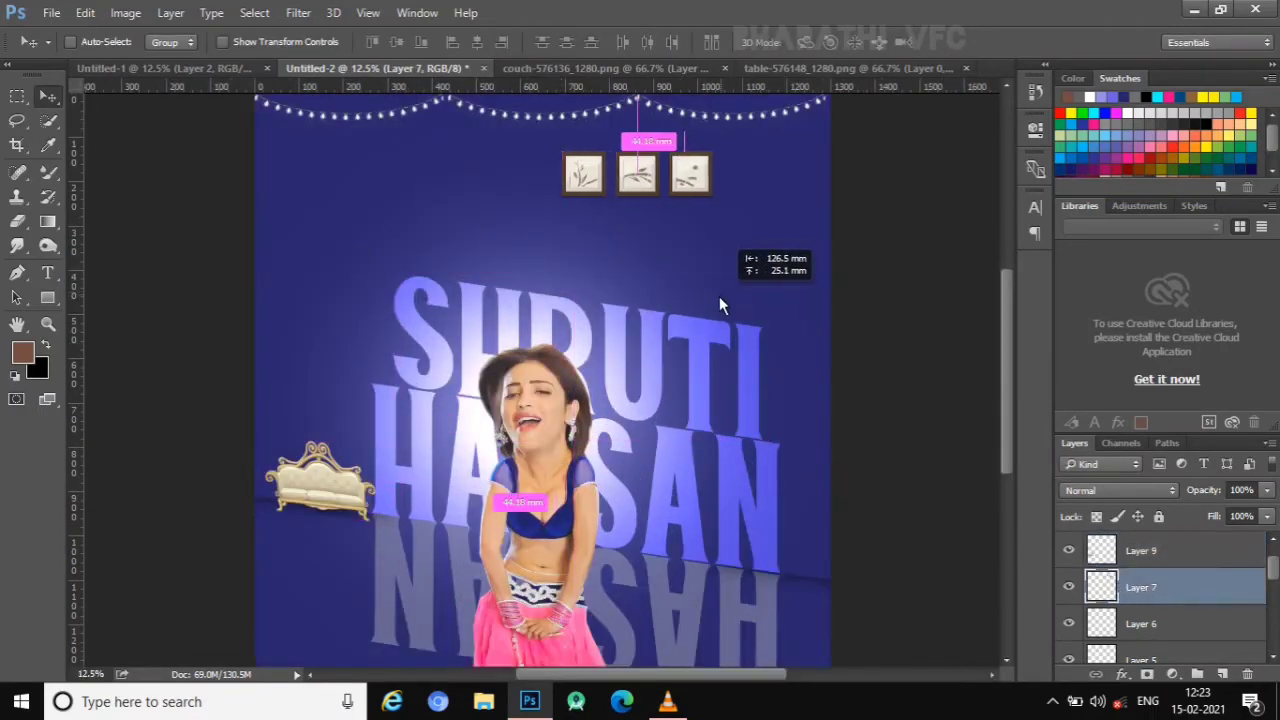
key("ctrl+t")
left_click_drag(692, 207, 623, 197)
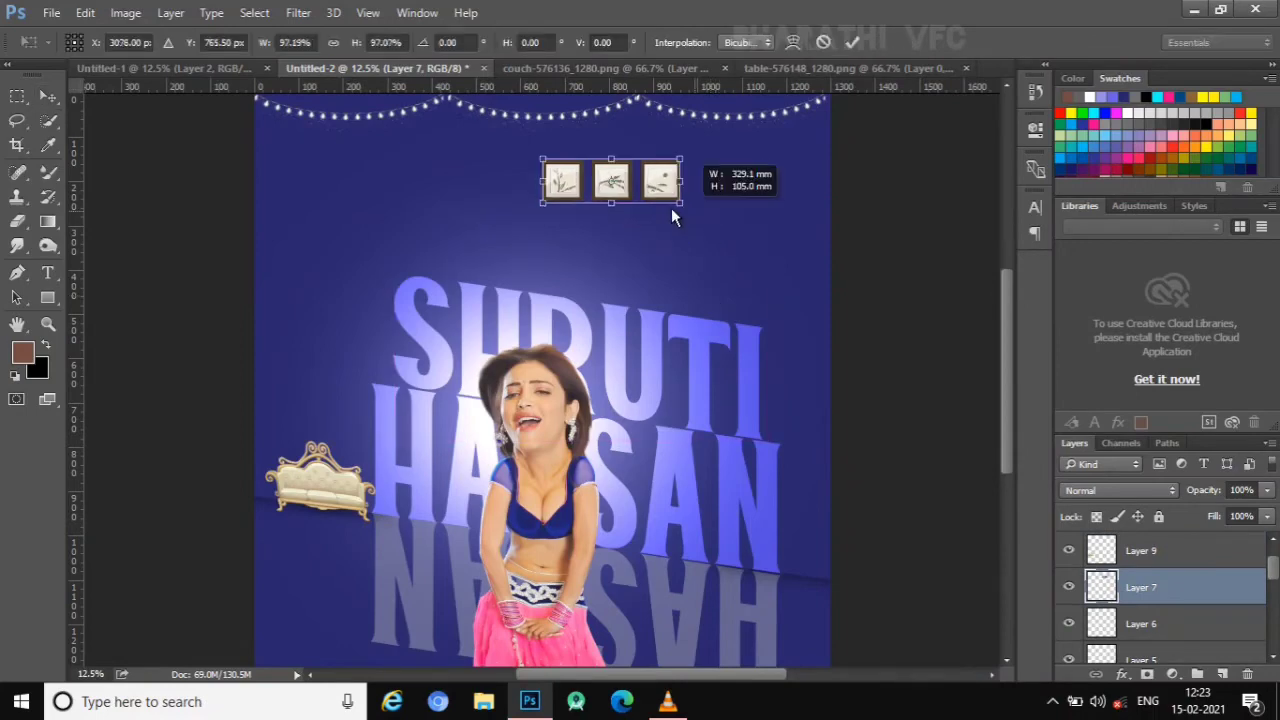
left_click(851, 42)
left_click_drag(610, 307, 770, 350)
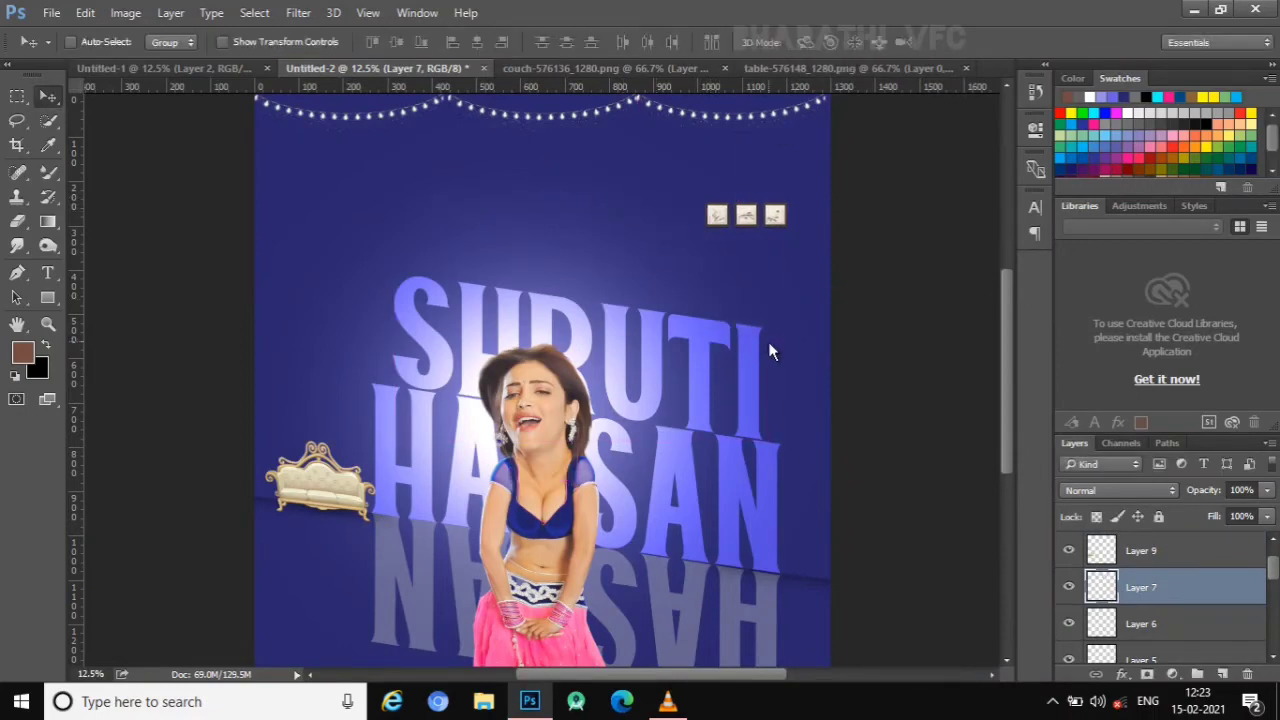
- Open the desk PNG and drag it into the poster document
left_click(52, 12)
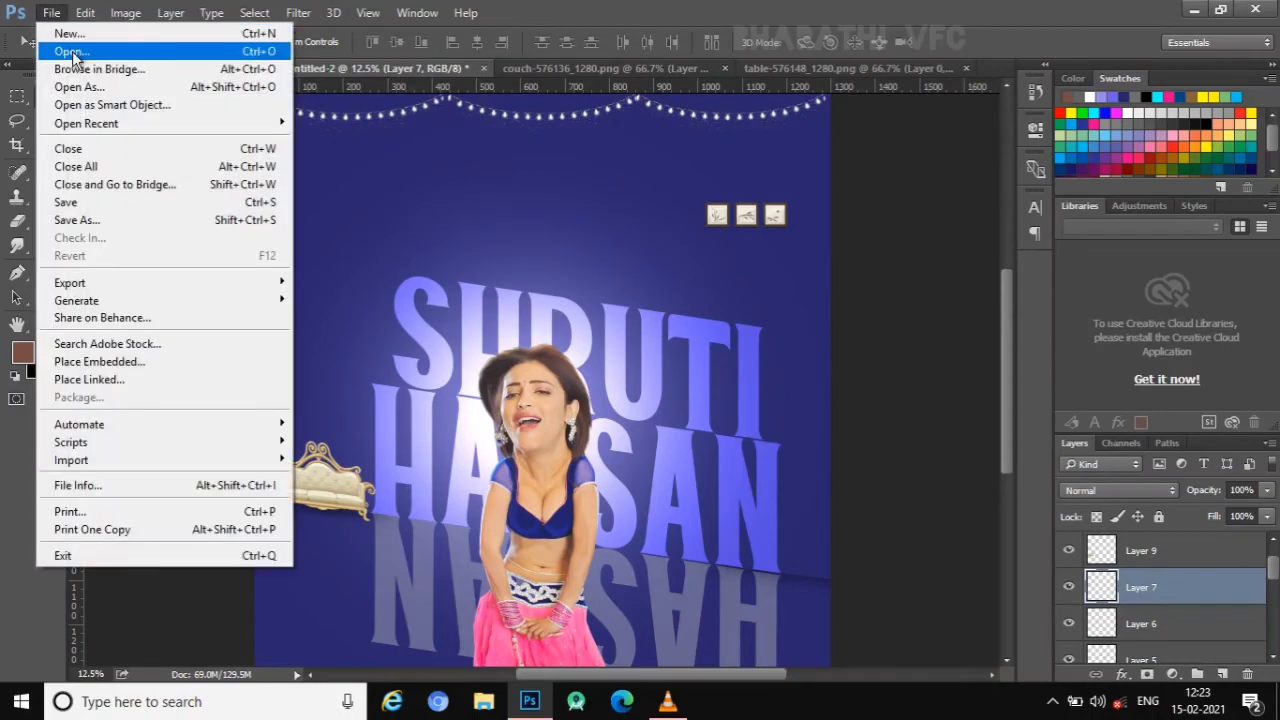
left_click(52, 48)
scroll(569, 284, "down", 5)
scroll(572, 290, "down", 5)
double_click(542, 245)
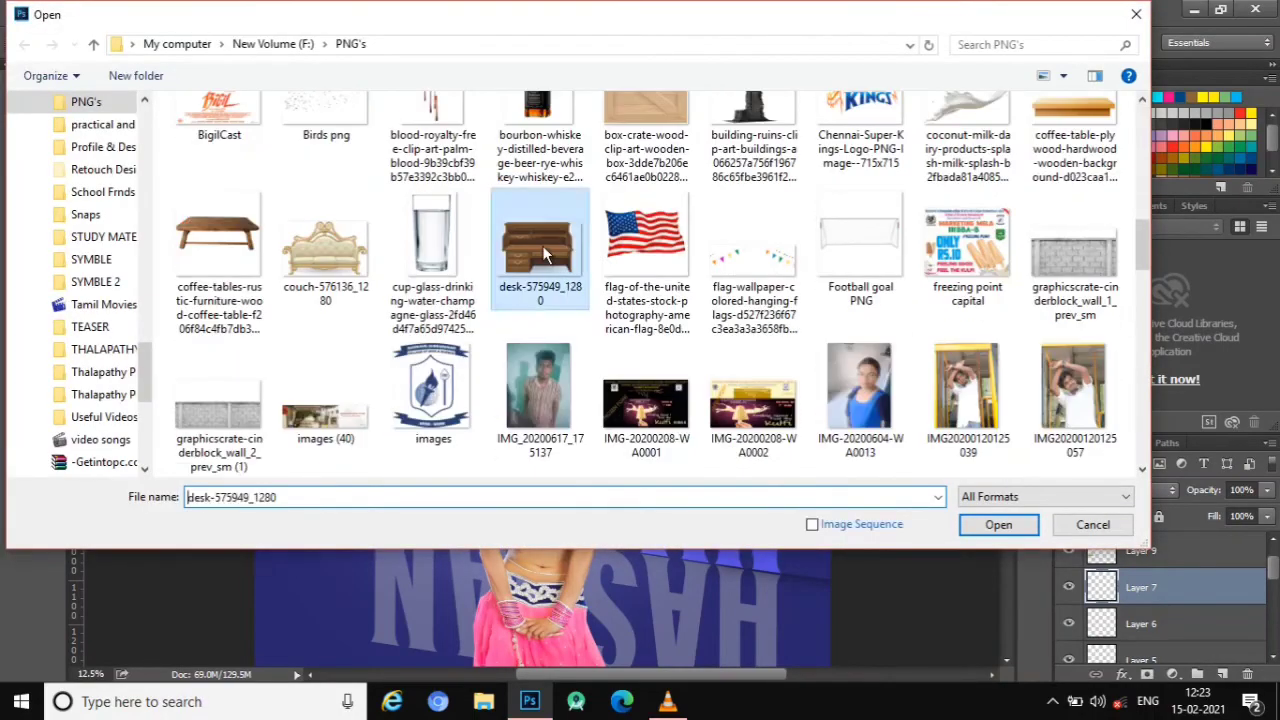
mouse_move(531, 251)
left_mouse_down()
mouse_move(418, 150)
mouse_move(743, 540)
left_mouse_up()
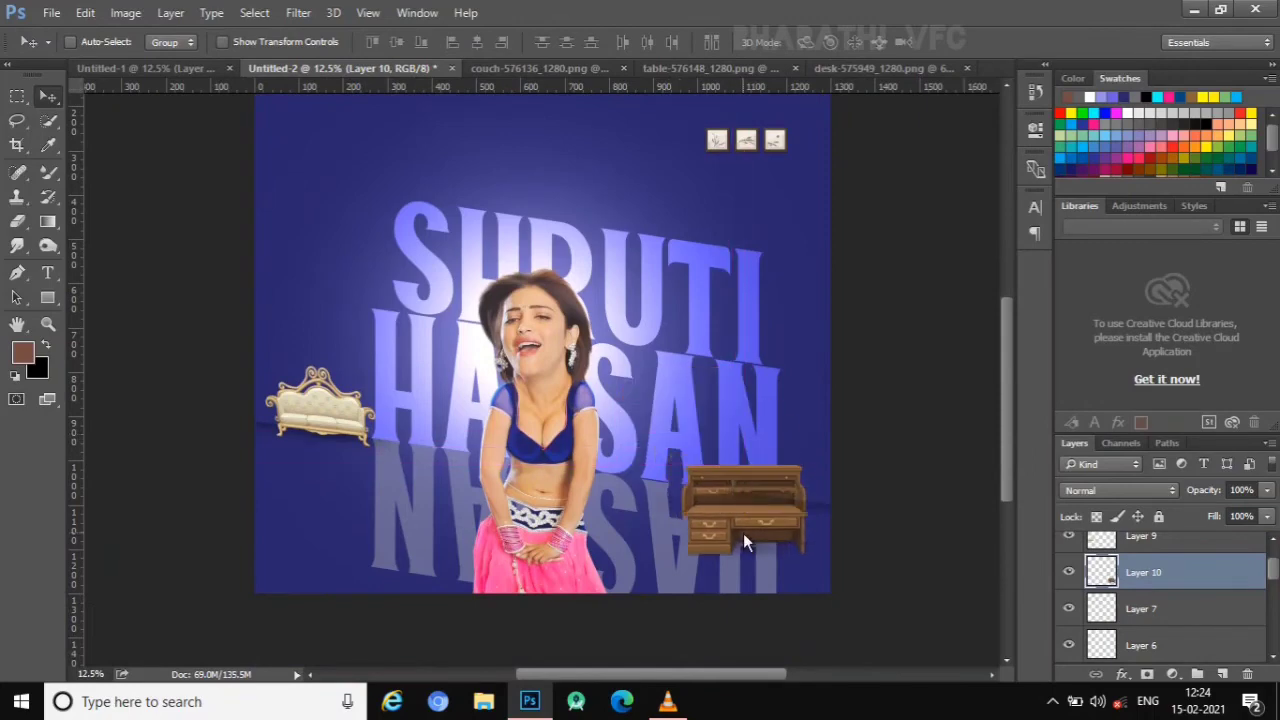
- Skew, rotate and distort the desk, then move it up slightly
key("ctrl+t")
left_click_drag(676, 516, 692, 482)
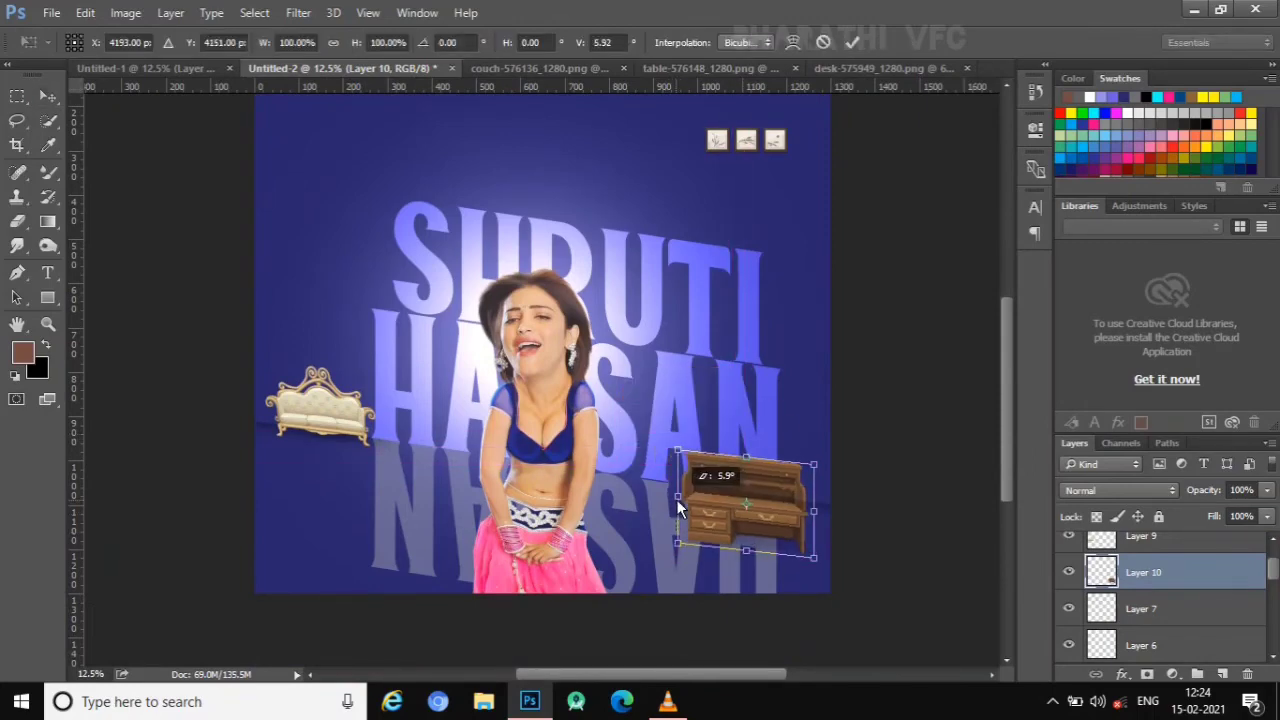
left_click_drag(850, 480, 836, 437)
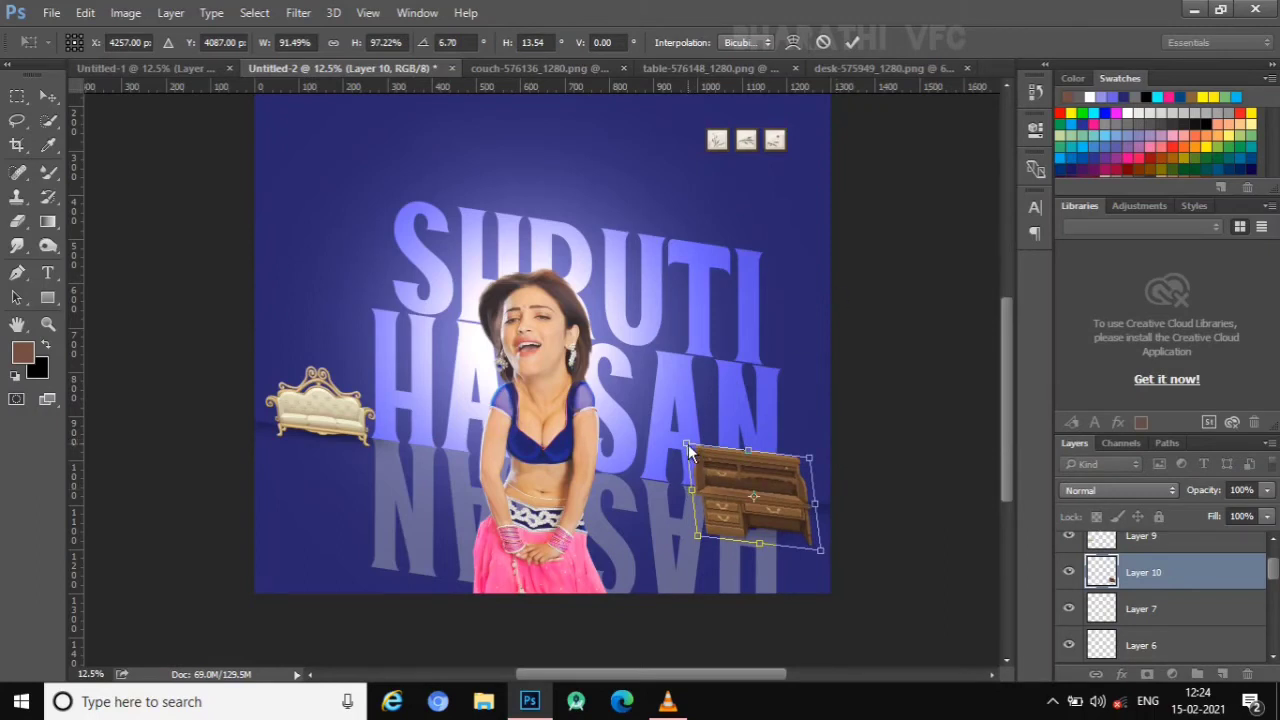
left_click_drag(688, 444, 702, 445)
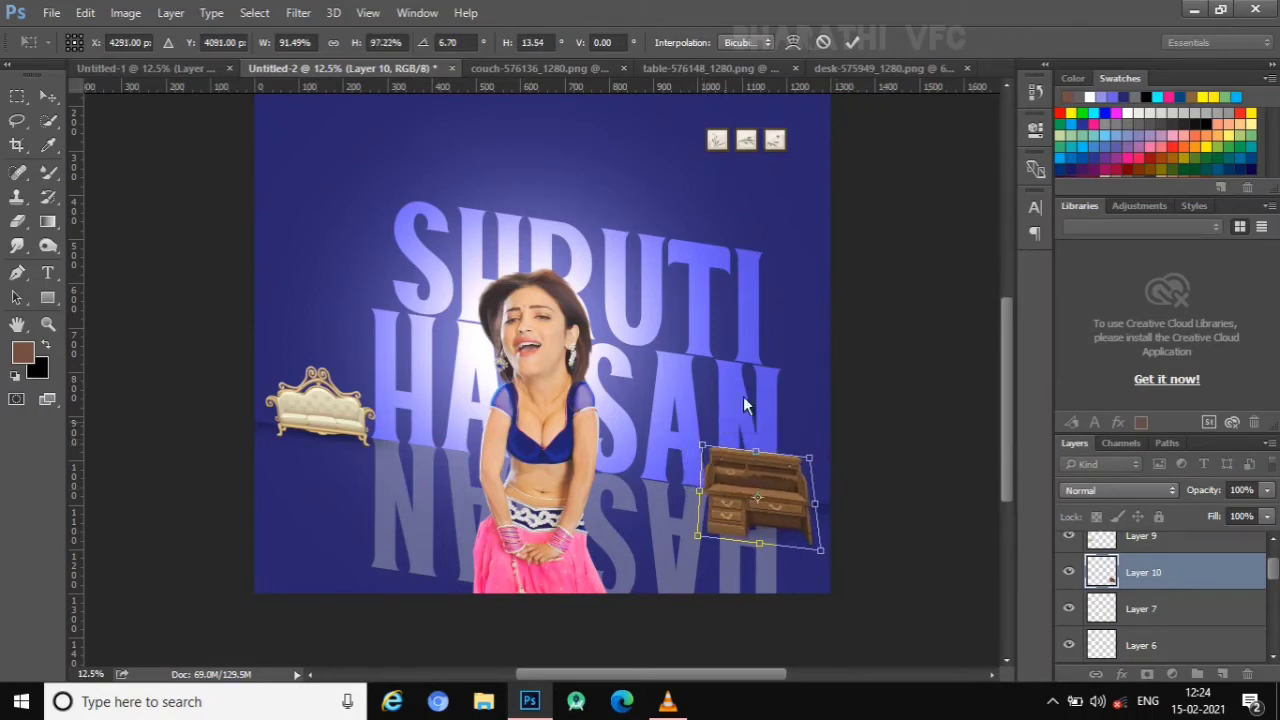
left_click(852, 42)
left_click_drag(806, 635, 815, 592)
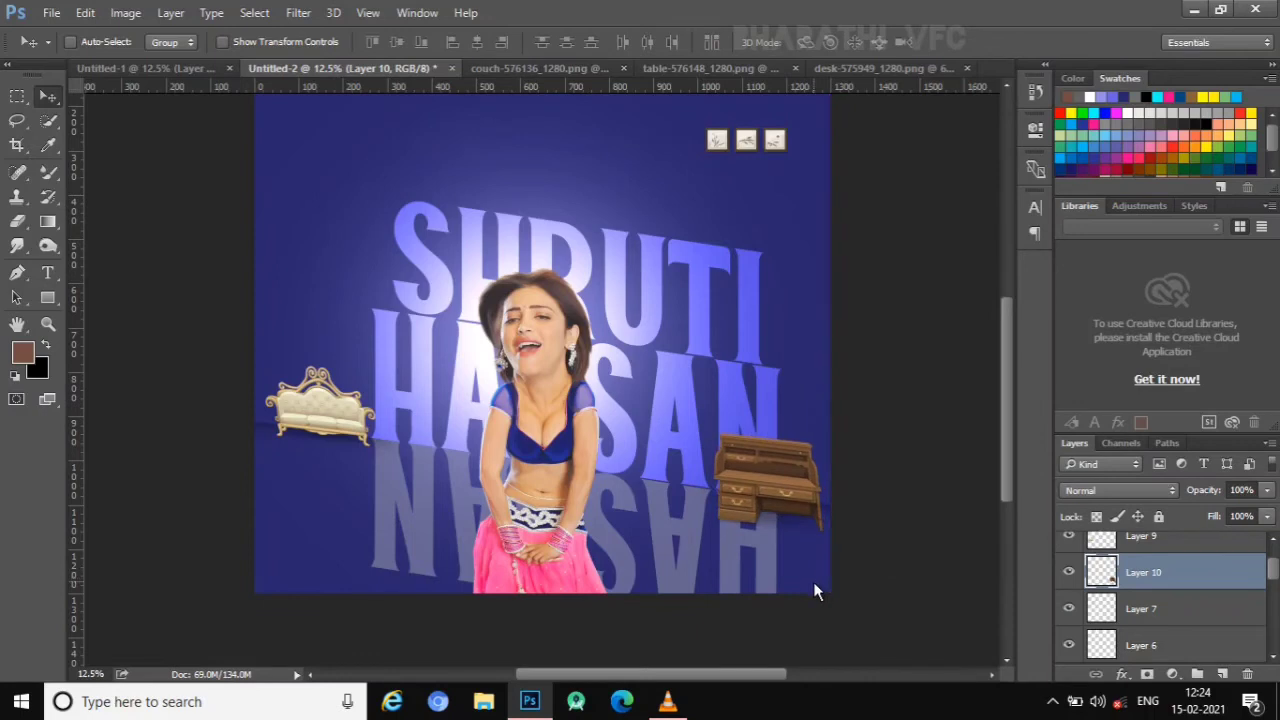
- Shrink the desk to about 74% against the poster's right edge
key("ctrl+t")
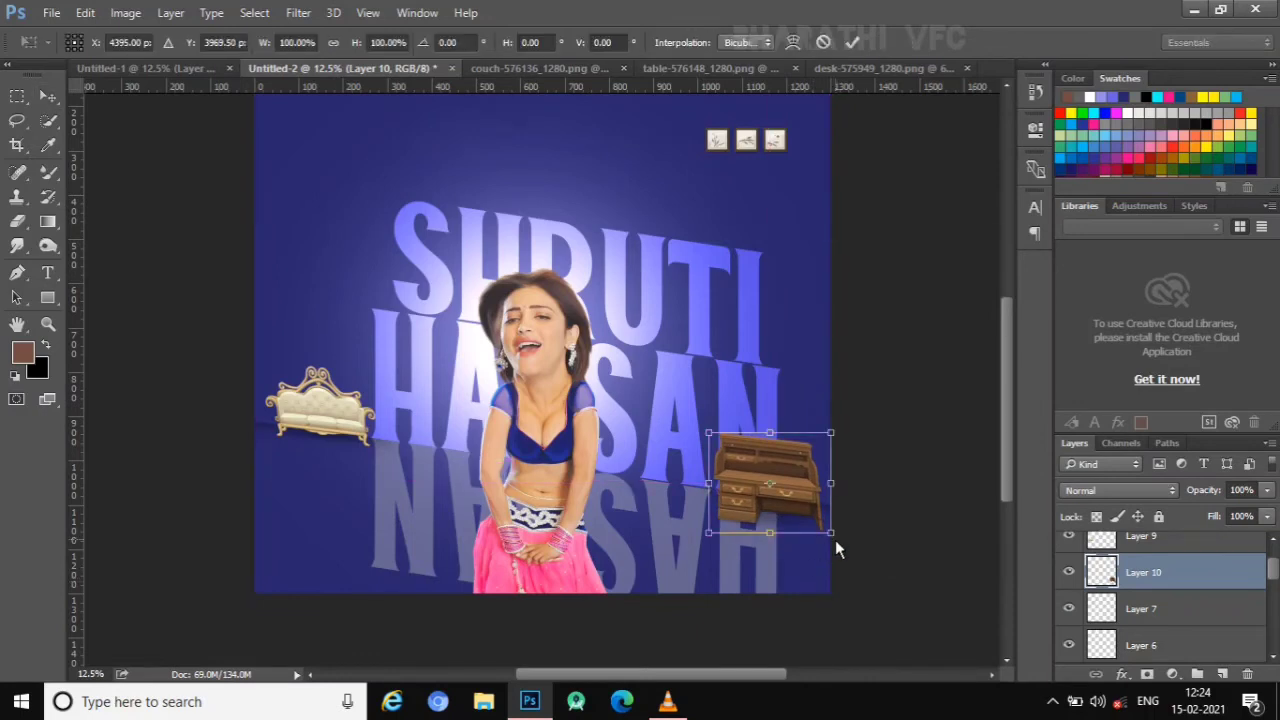
mouse_move(835, 540)
left_mouse_down()
mouse_move(792, 500)
mouse_move(790, 521)
mouse_move(354, 559)
mouse_move(300, 485)
mouse_move(433, 437)
mouse_move(798, 504)
mouse_move(819, 489)
left_mouse_up()
left_click(852, 42)
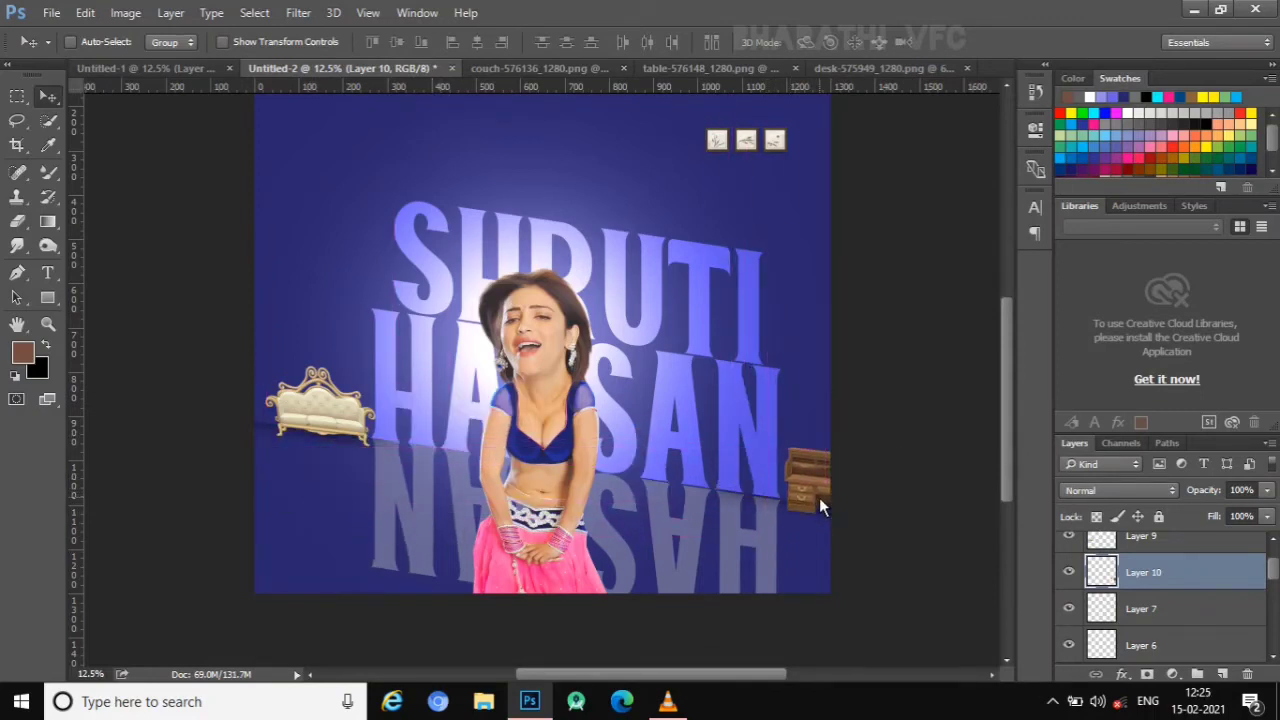
key("ctrl+minus")
key("ctrl+plus")
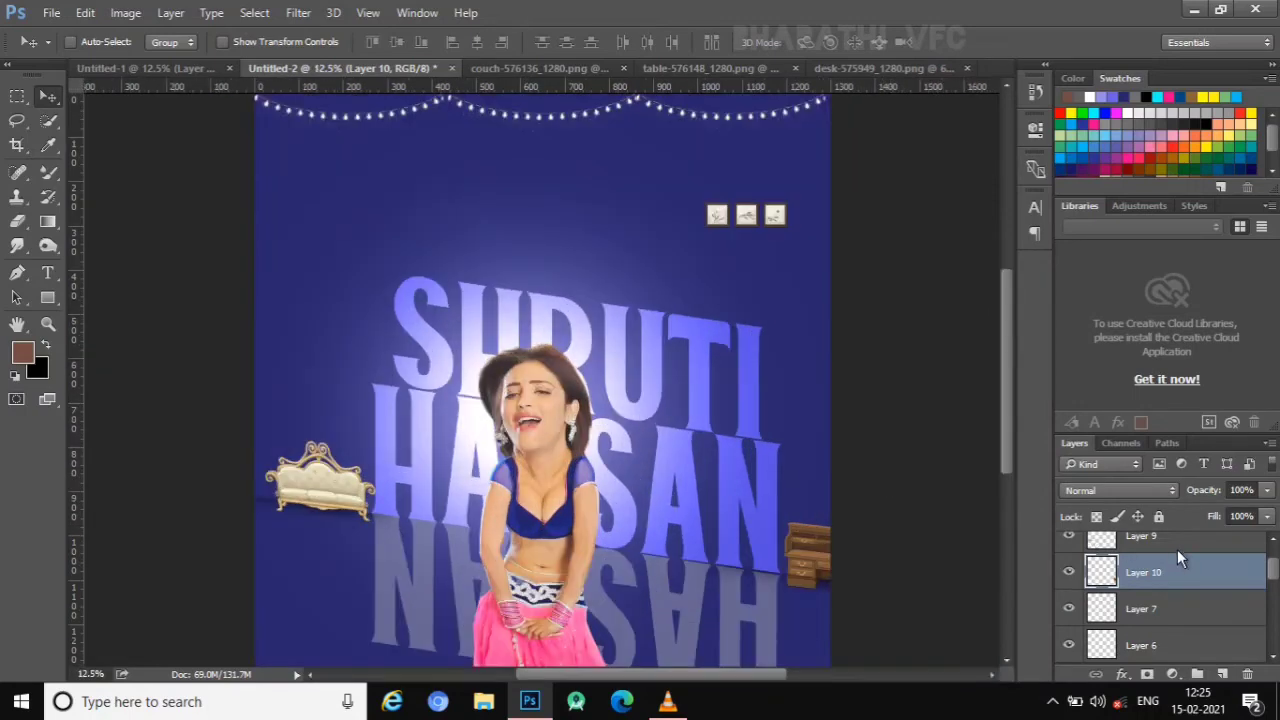
- Compare the props, then delete the picture frames layer
left_click(1072, 538)
left_click(1071, 573)
left_click(1072, 607)
left_click(1072, 607)
left_click(1151, 610)
left_click(1068, 610)
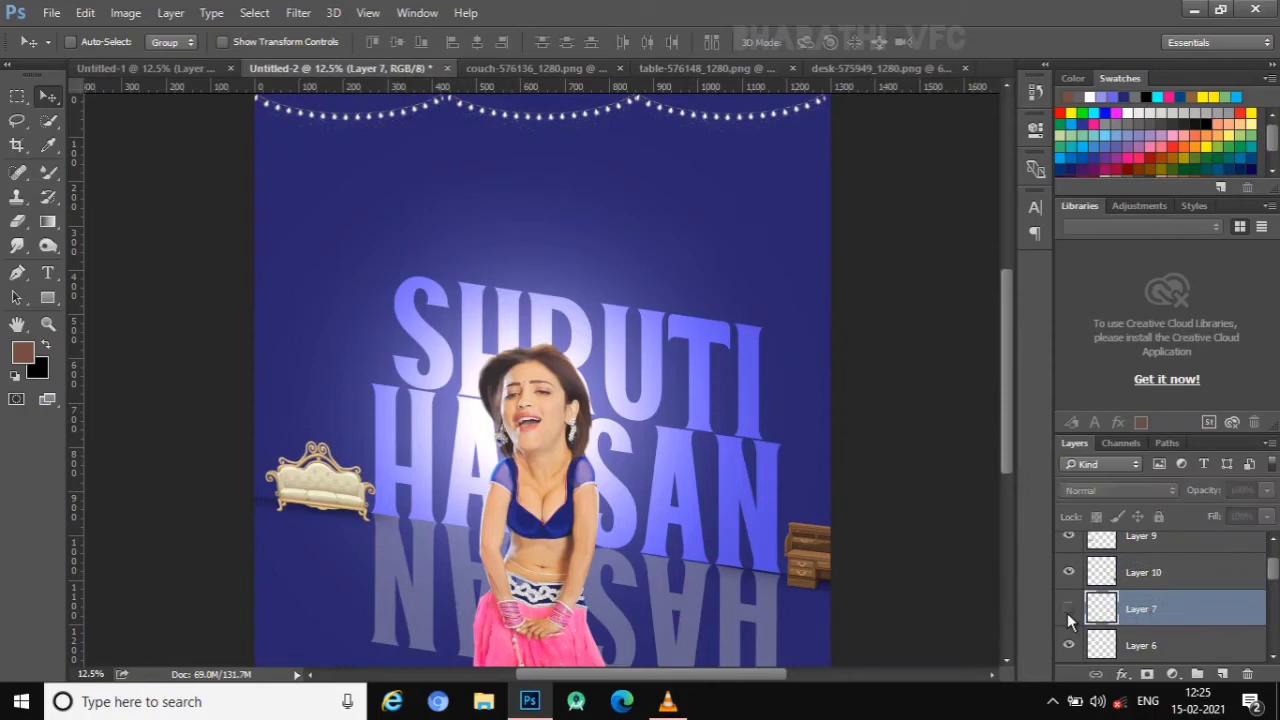
key("Delete")
scroll(1190, 626, "down", 3)
scroll(1190, 626, "down", 2)
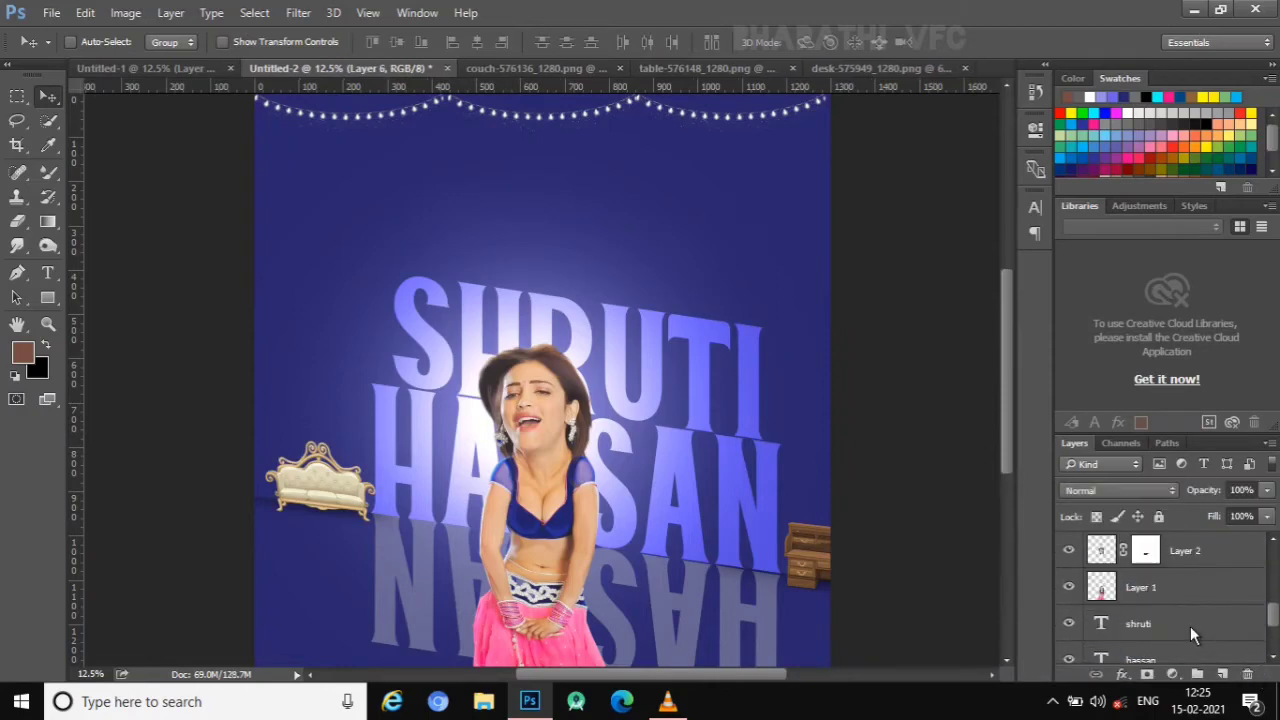
- Merge the caricature's Layer 2 down into Layer 1
left_click(1175, 548)
left_click(1269, 443)
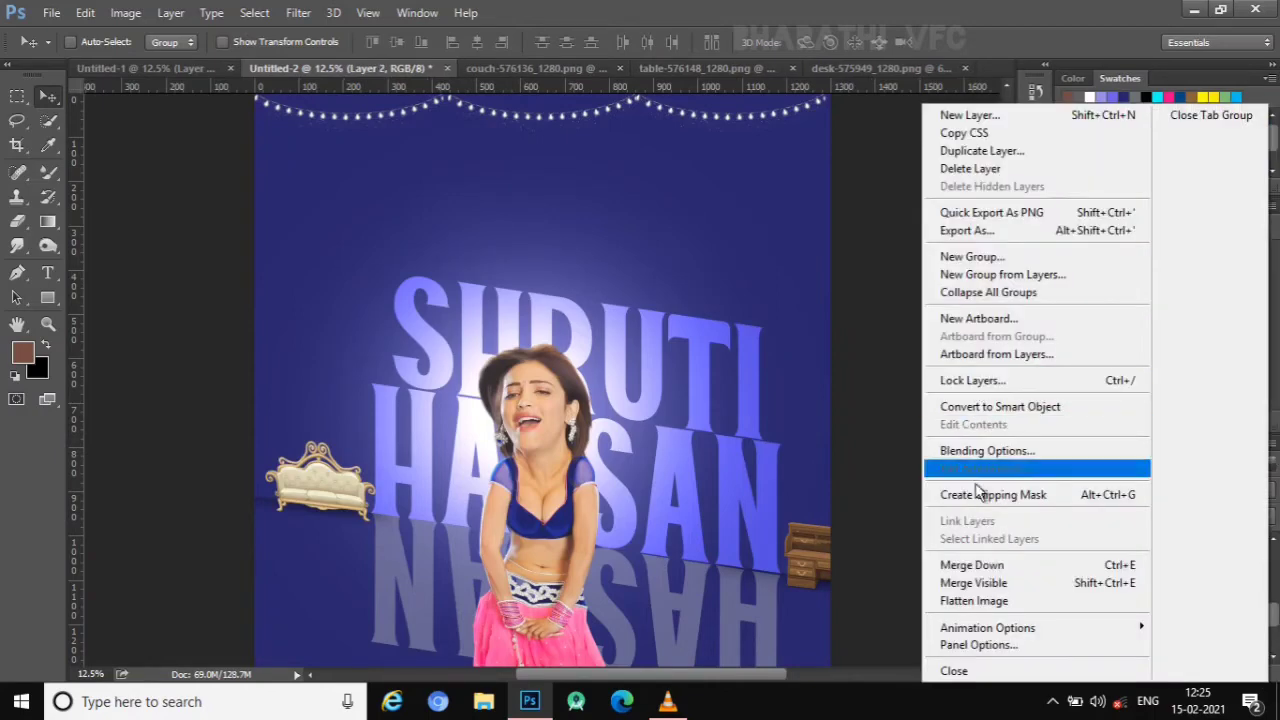
left_click(980, 567)
left_click(1068, 550)
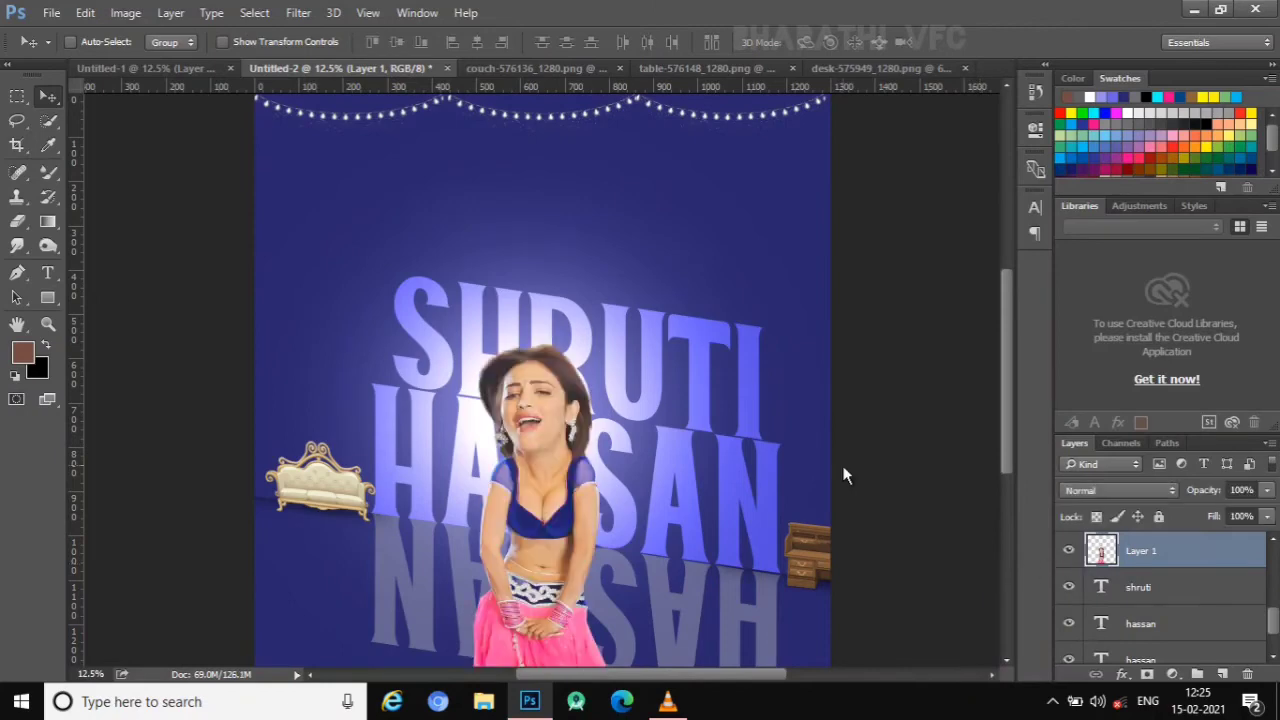
key("ctrl+minus")
key("ctrl+plus")
- Merge all visible layers into Background, duplicate it, and apply Camera Raw Filter to the copy
scroll(1146, 587, "up", 2)
scroll(1146, 587, "up", 2)
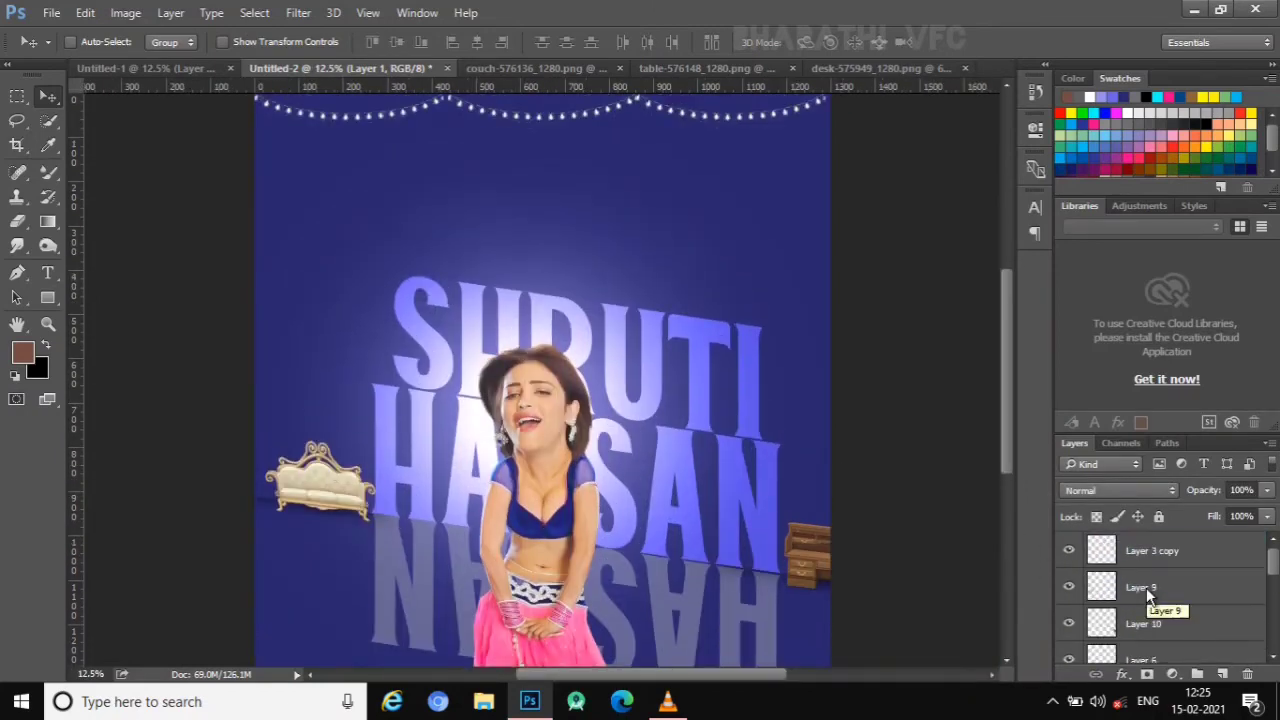
left_click(1269, 443)
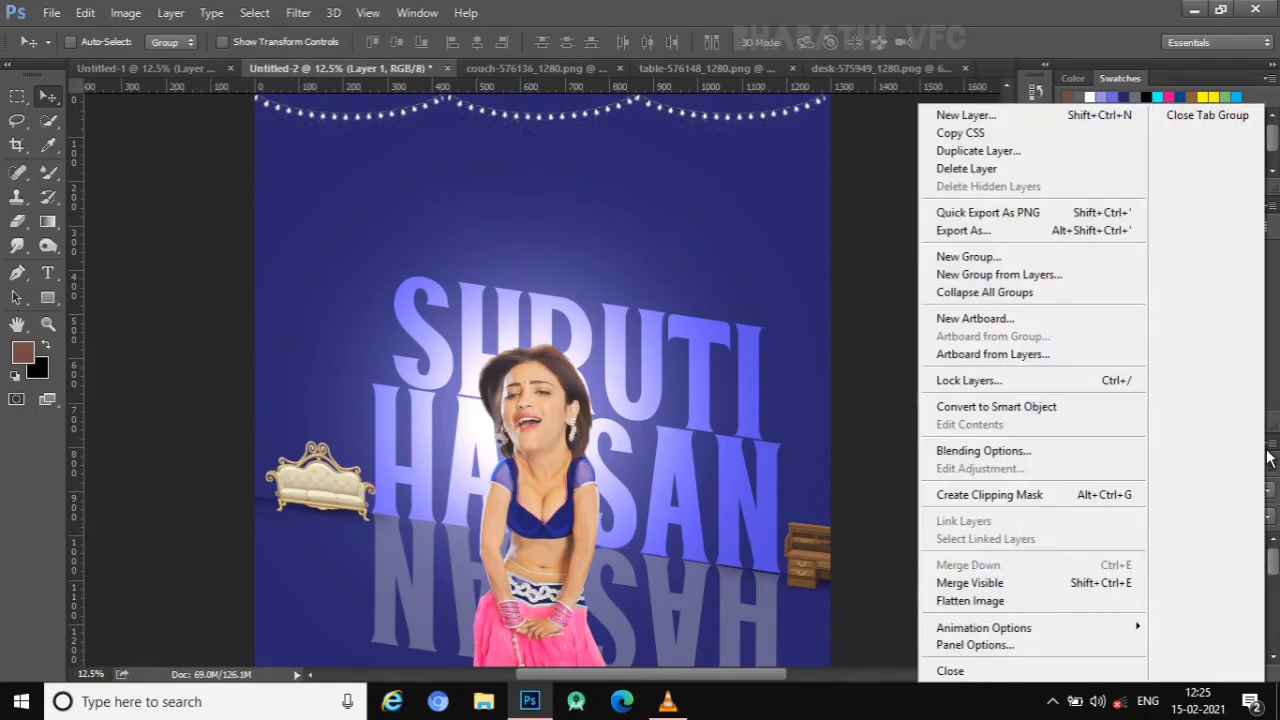
left_click(983, 583)
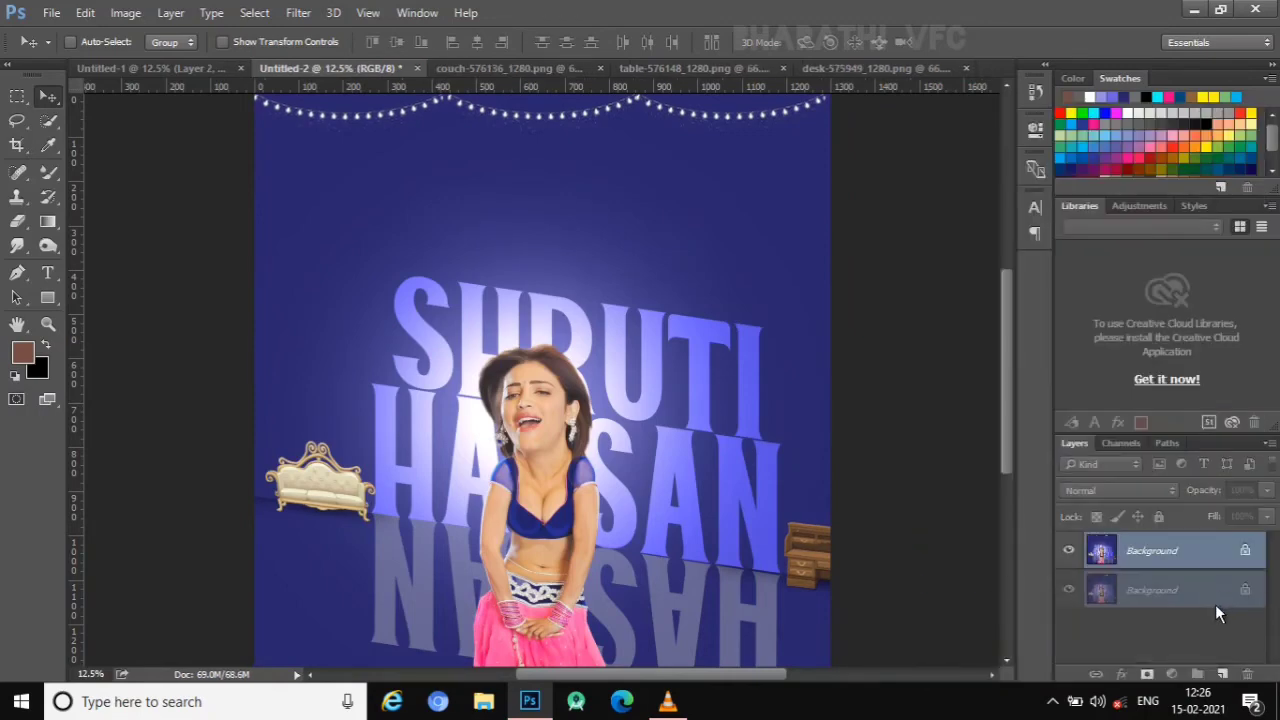
left_click_drag(1197, 558, 1221, 676)
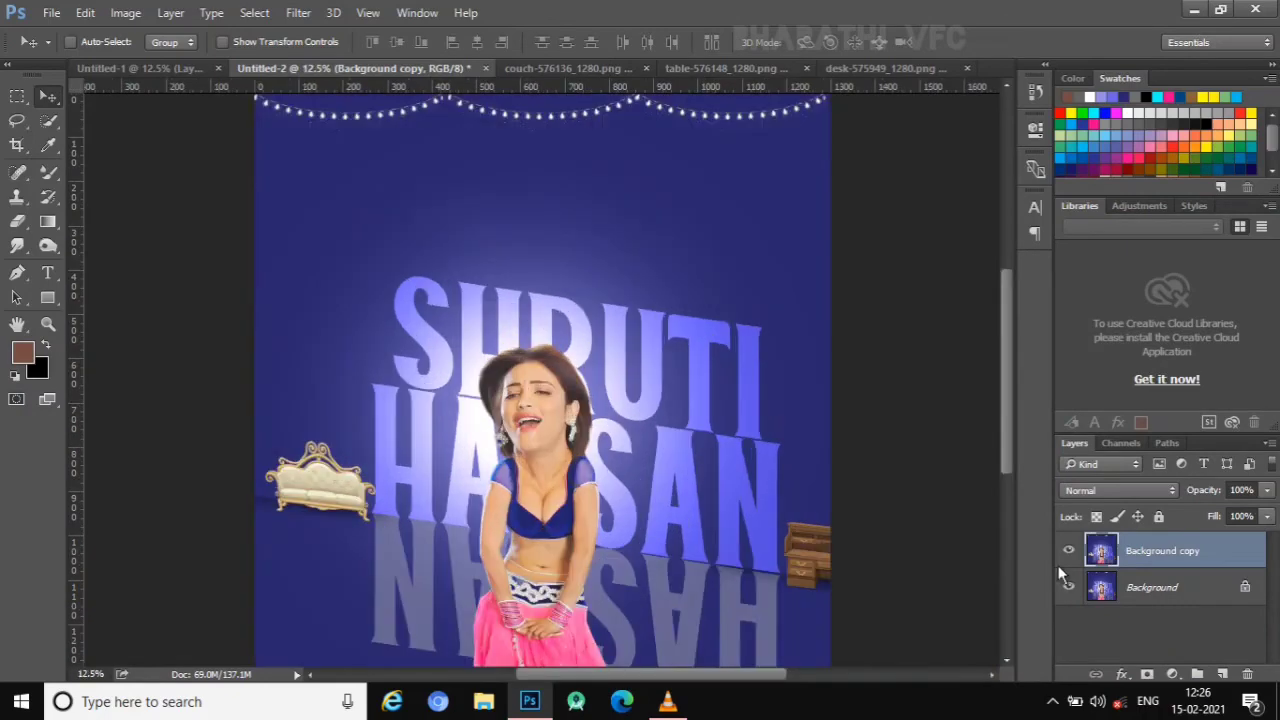
left_click(298, 13)
left_click(330, 128)
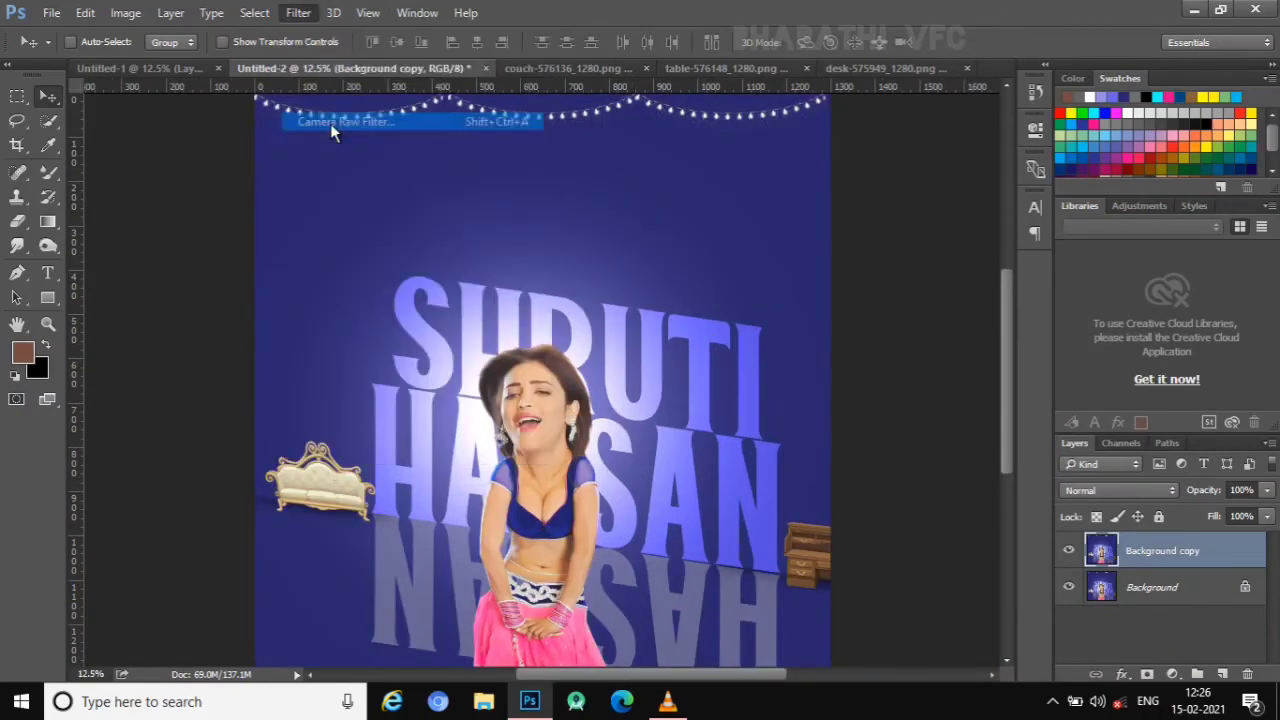
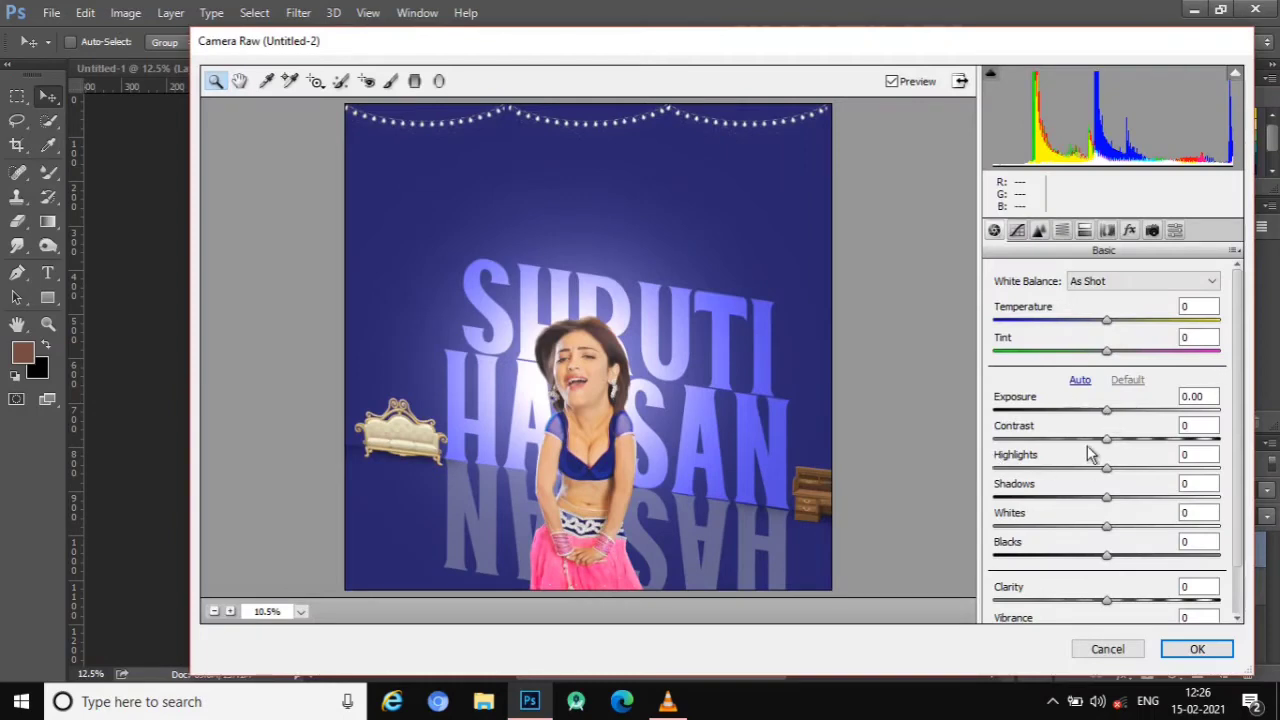
- In Camera Raw's Basic panel, set Vibrance to +6 and raise Saturation slightly
scroll(1095, 480, "down", 2)
left_click(1111, 577)
mouse_move(1116, 584)
left_mouse_down()
mouse_move(1131, 586)
mouse_move(1118, 592)
left_mouse_up()
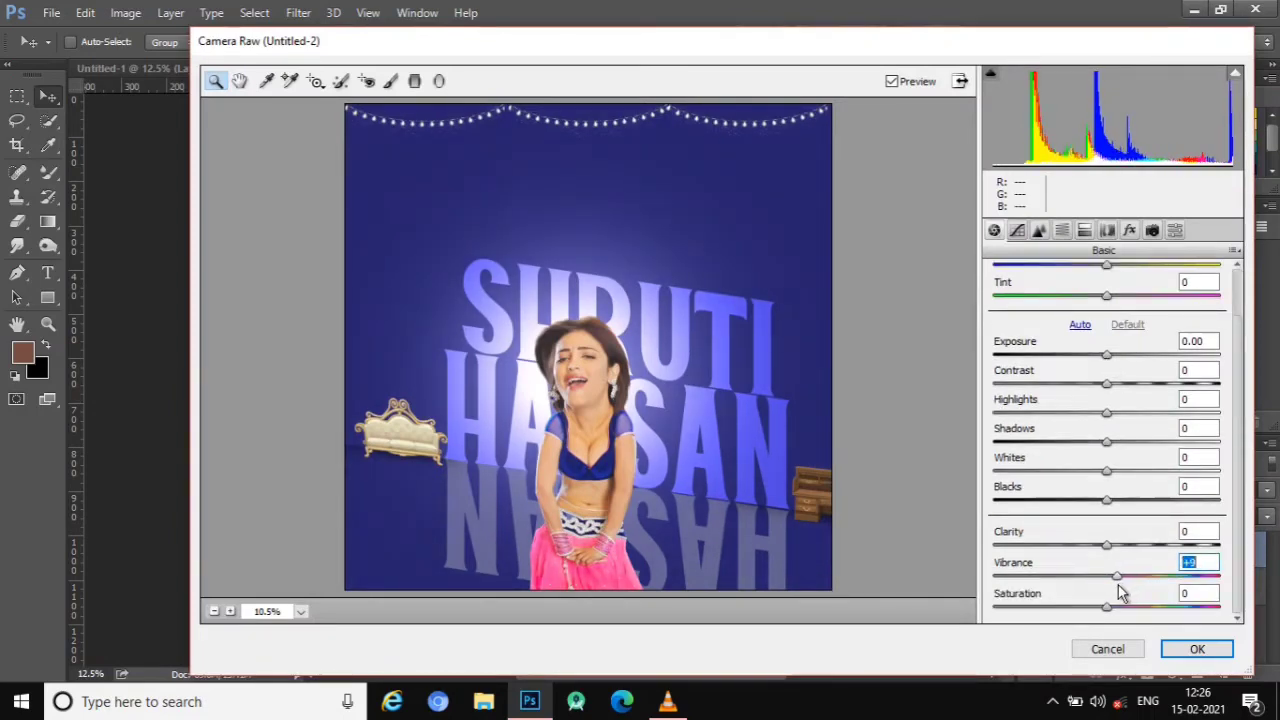
left_click(1115, 607)
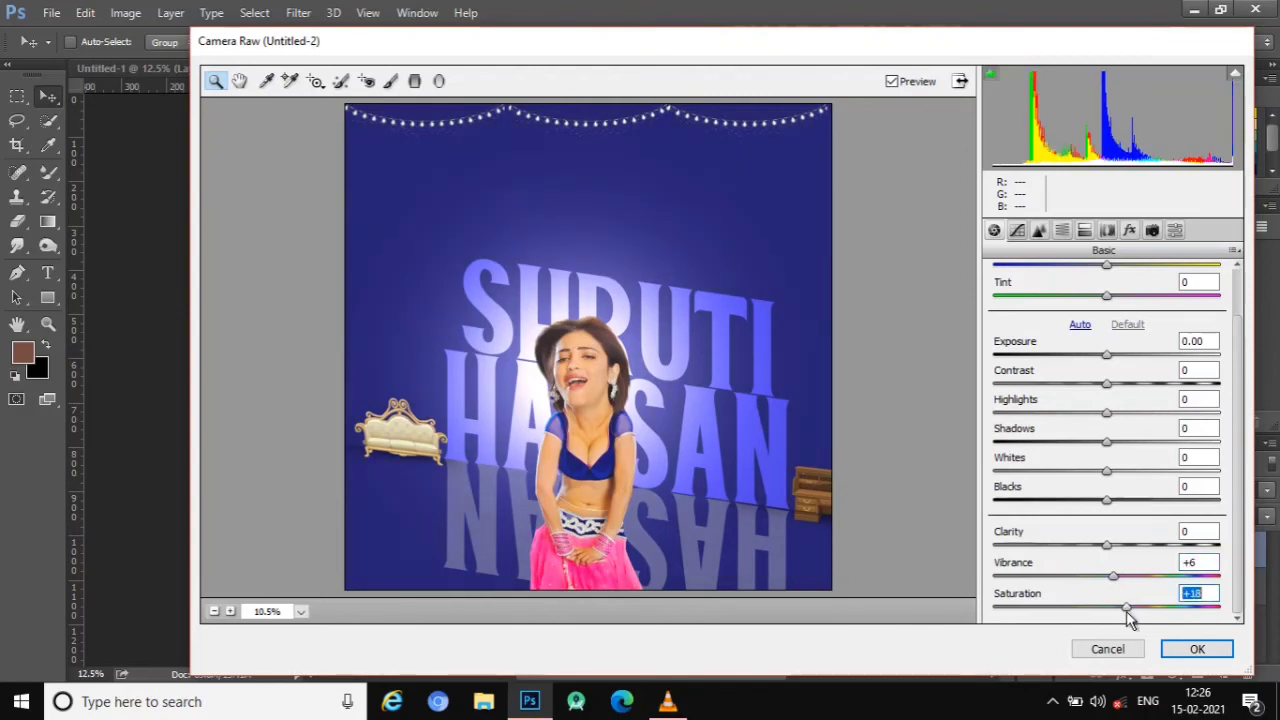
left_click_drag(1117, 622, 1114, 623)
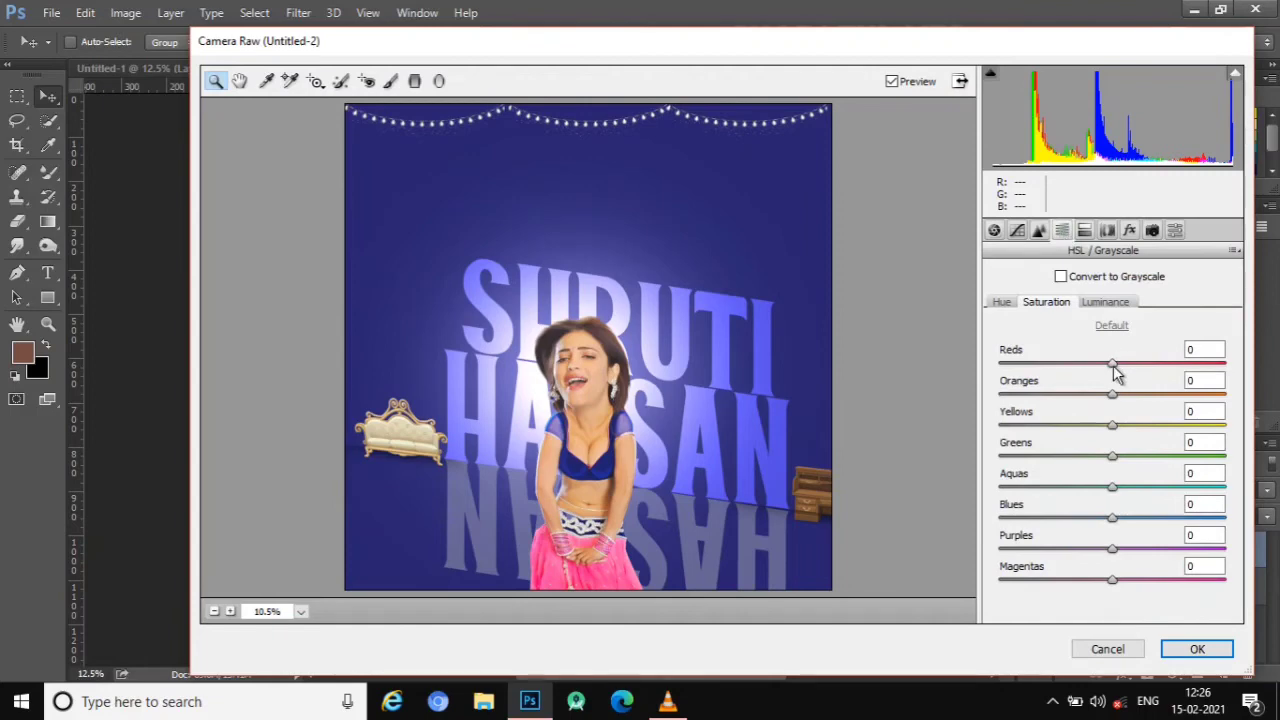
- Boost HSL saturation: Reds +54, Oranges +33, Greens +96, Aquas +93, Magentas +38
left_click(647, 333)
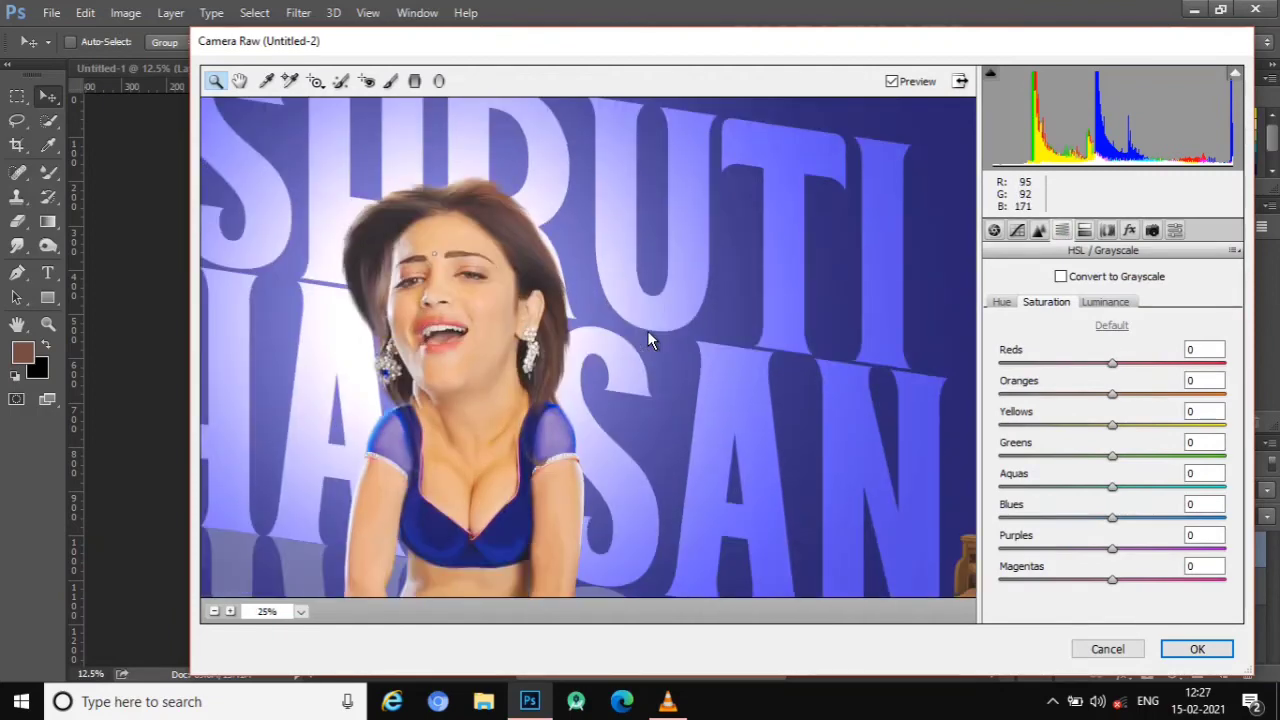
mouse_move(1112, 363)
left_mouse_down()
mouse_move(1083, 372)
mouse_move(1175, 372)
mouse_move(1150, 400)
left_mouse_up()
scroll(883, 520, "down", 2)
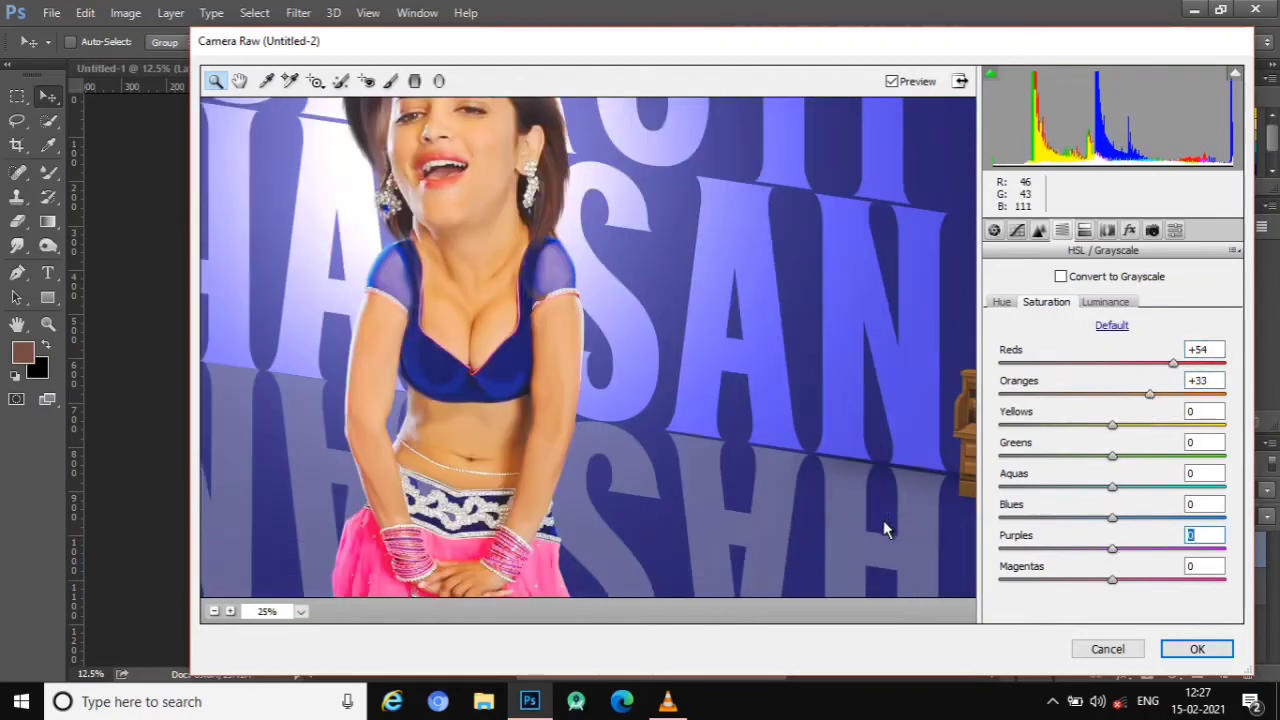
mouse_move(1112, 579)
left_mouse_down()
mouse_move(1224, 579)
mouse_move(1155, 609)
left_mouse_up()
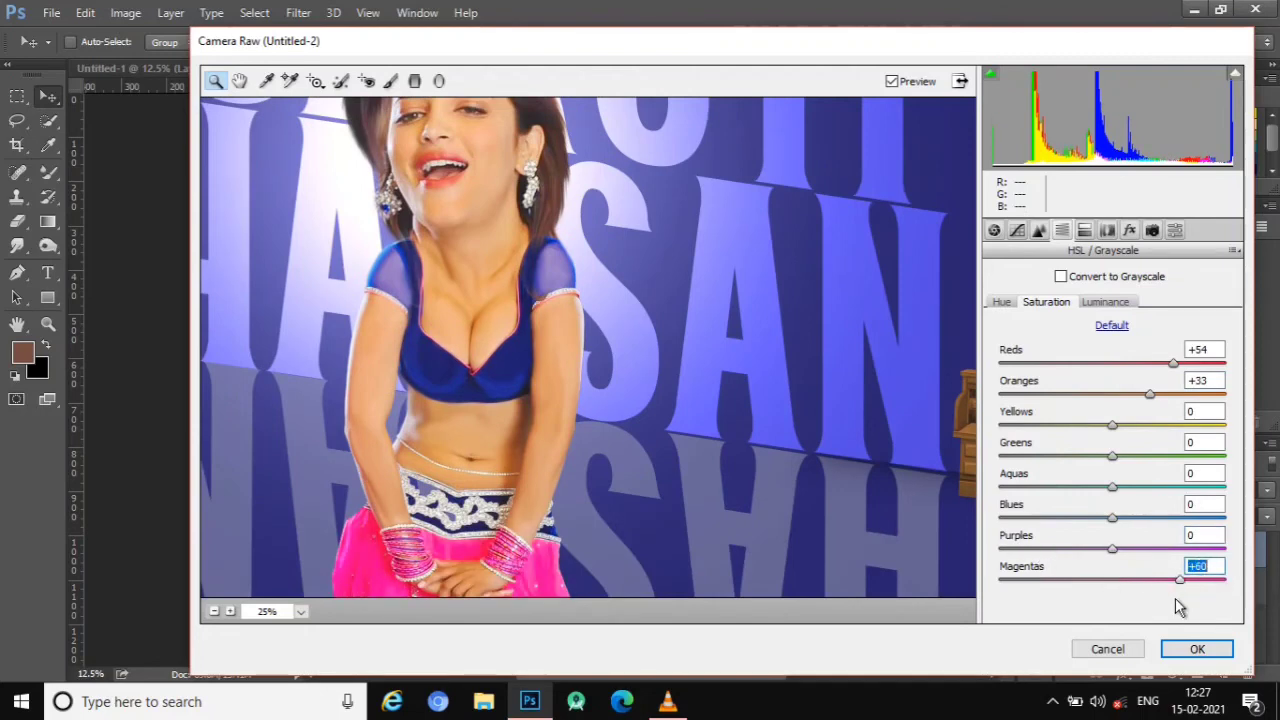
mouse_move(1112, 549)
left_mouse_down()
mouse_move(1224, 549)
mouse_move(1000, 549)
mouse_move(1162, 549)
mouse_move(1114, 549)
mouse_move(1265, 510)
mouse_move(990, 530)
mouse_move(1122, 535)
mouse_move(1114, 520)
mouse_move(1222, 512)
left_mouse_up()
key("ctrl+minus")
key("ctrl+minus")
key("ctrl+plus")
scroll(875, 502, "down", 1)
left_click_drag(1112, 457, 1108, 458)
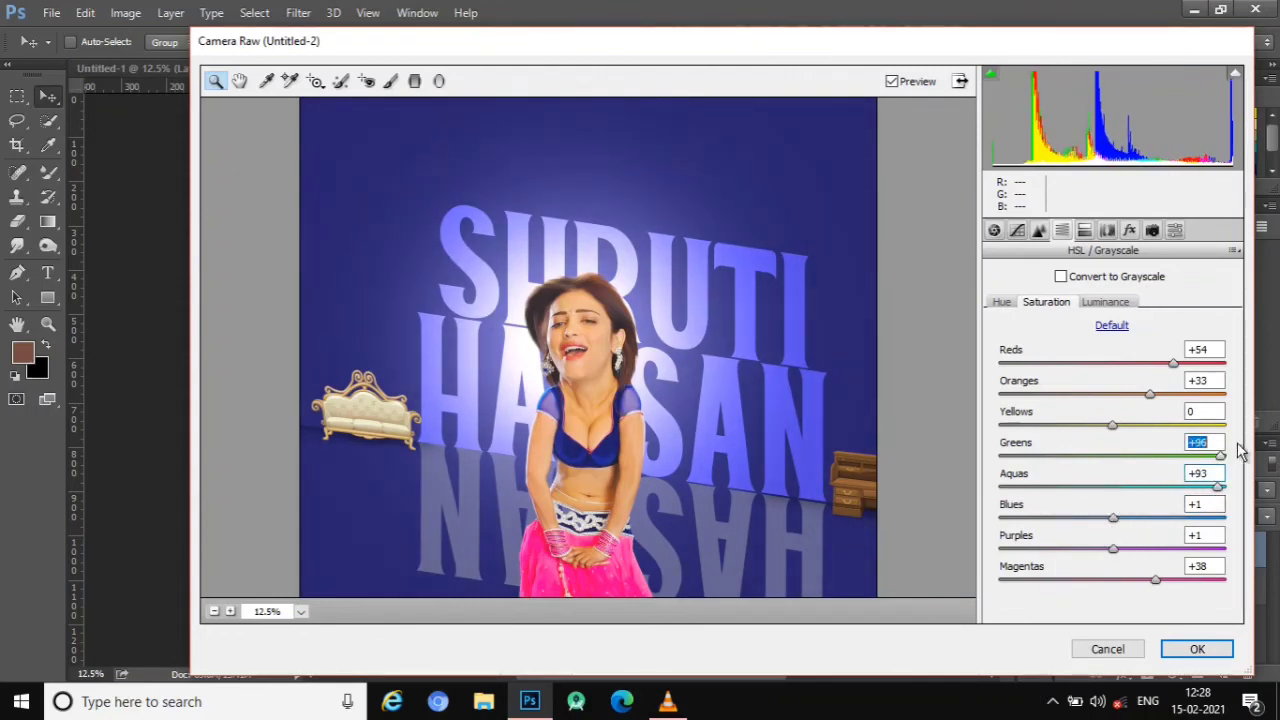
- On the HSL Hue tab, shift the Reds hue and set Magentas to +58, discarding a trial Purples change
left_click(1001, 301)
left_click_drag(1112, 364, 1092, 364)
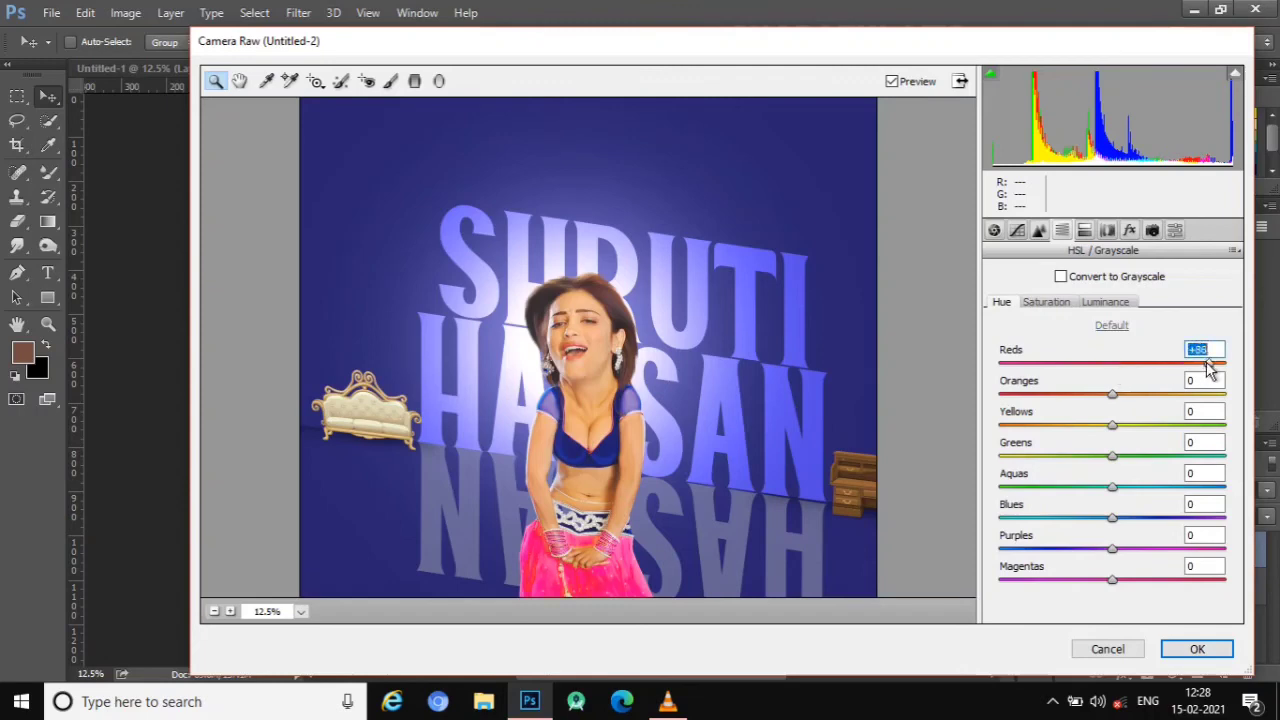
type("0")
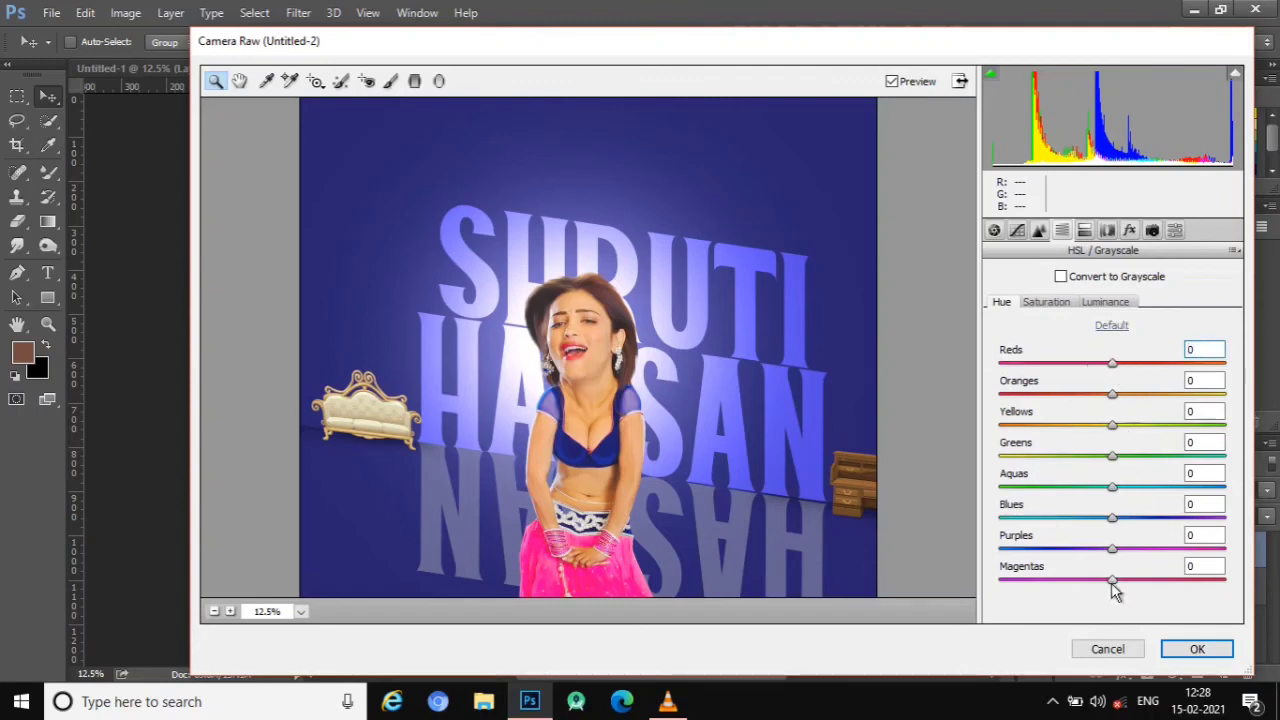
left_click_drag(1112, 580, 1178, 595)
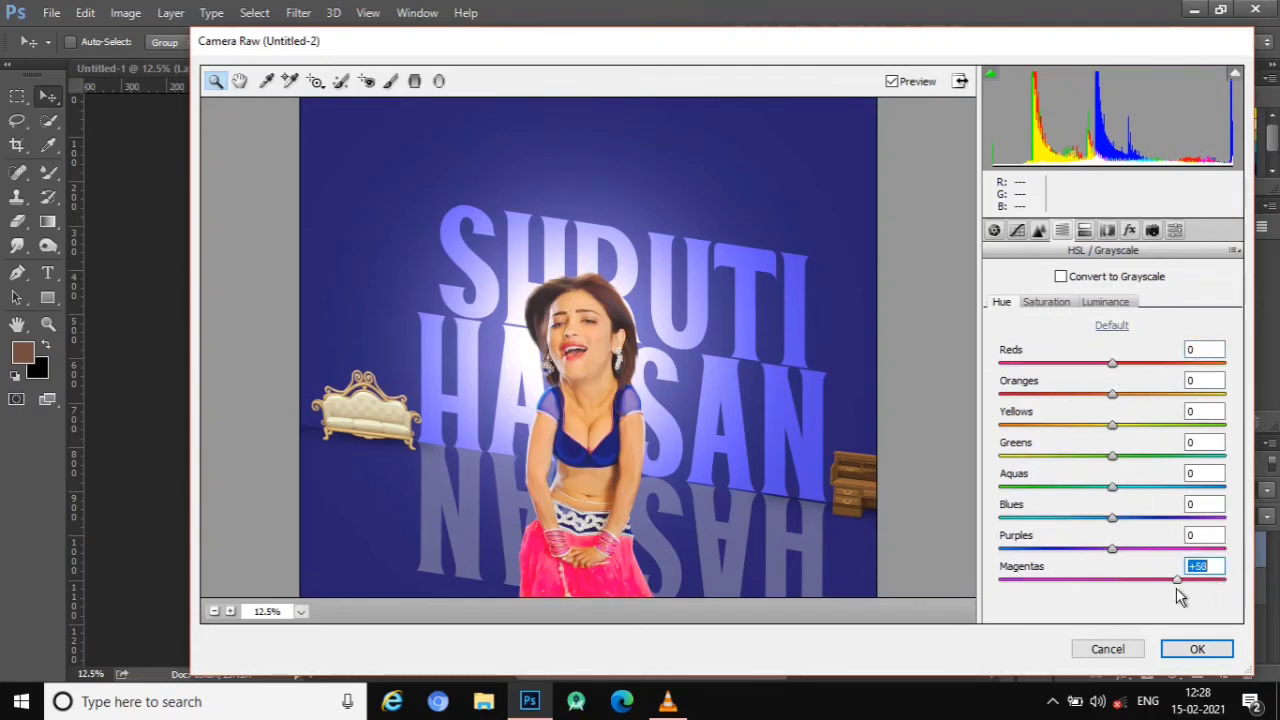
mouse_move(1112, 549)
left_mouse_down()
mouse_move(950, 549)
mouse_move(1128, 565)
mouse_move(978, 558)
left_mouse_up()
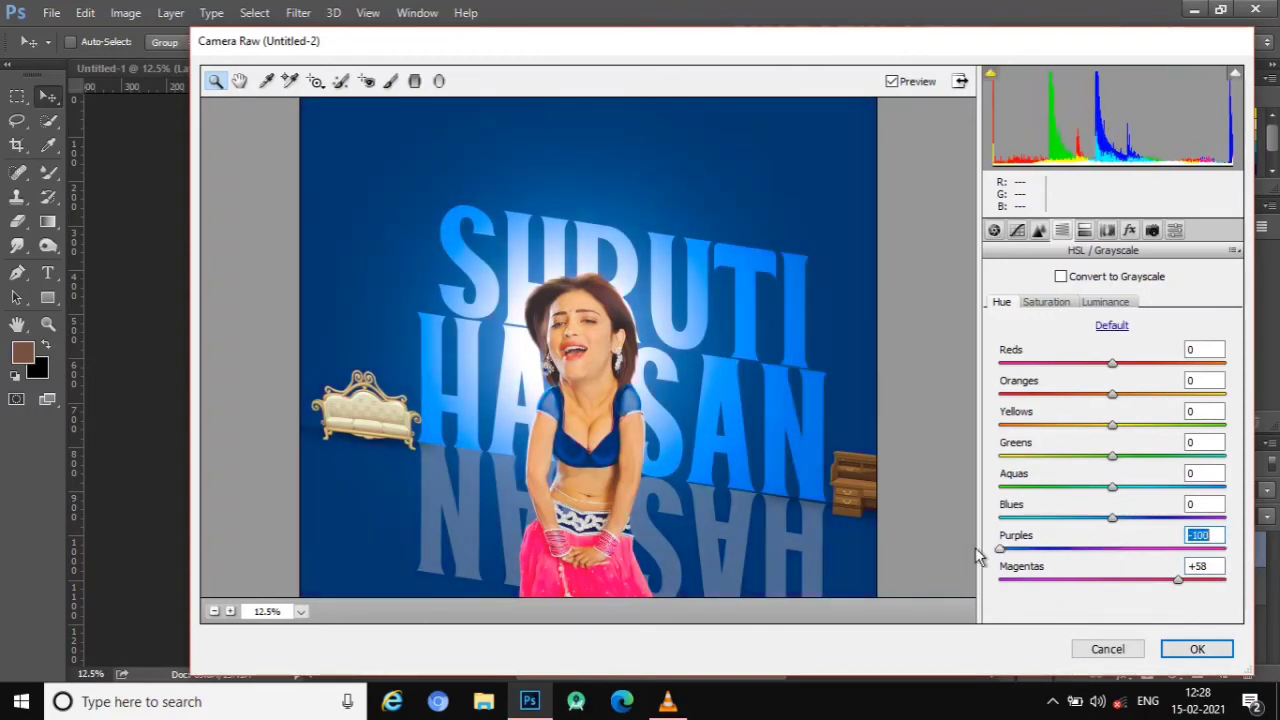
key("BackSpace")
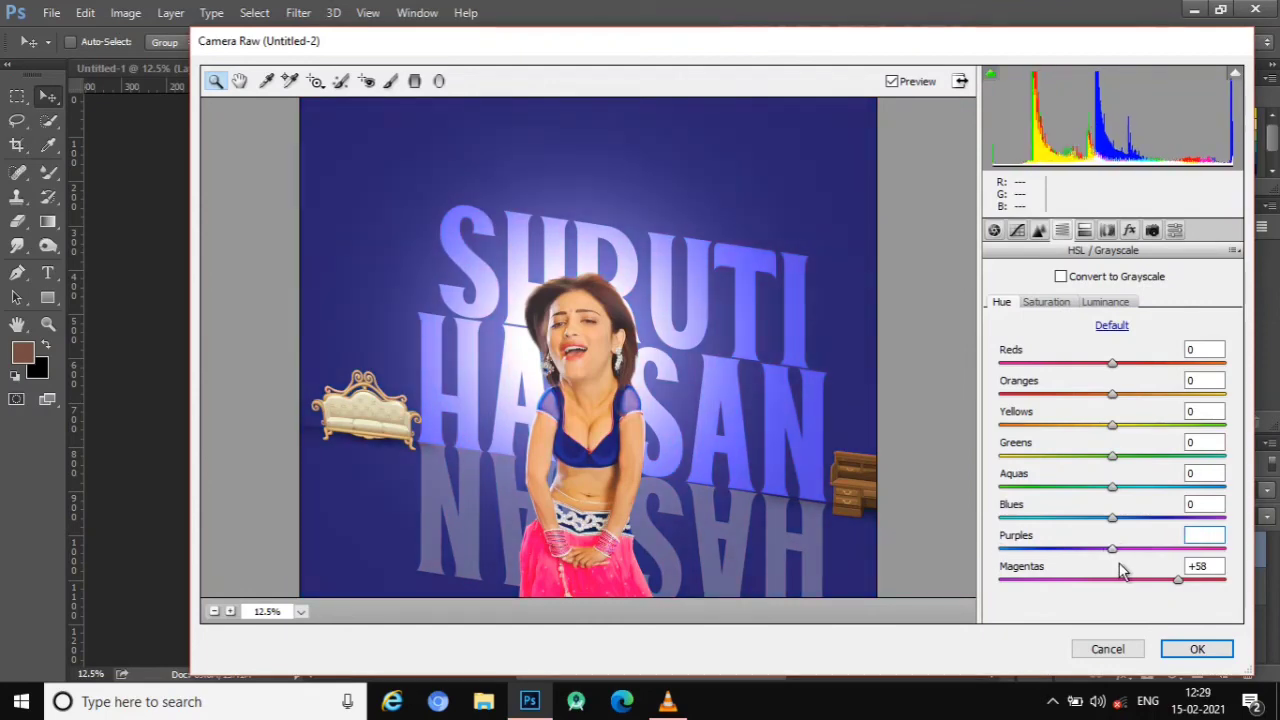
- Nudge the Aquas (−4), Oranges, Yellows (−3) and Reds (−3) hues, then inspect the preview
mouse_move(1112, 487)
left_mouse_down()
mouse_move(1148, 508)
mouse_move(1114, 443)
mouse_move(1063, 434)
mouse_move(1206, 449)
mouse_move(961, 448)
mouse_move(1097, 441)
left_mouse_up()
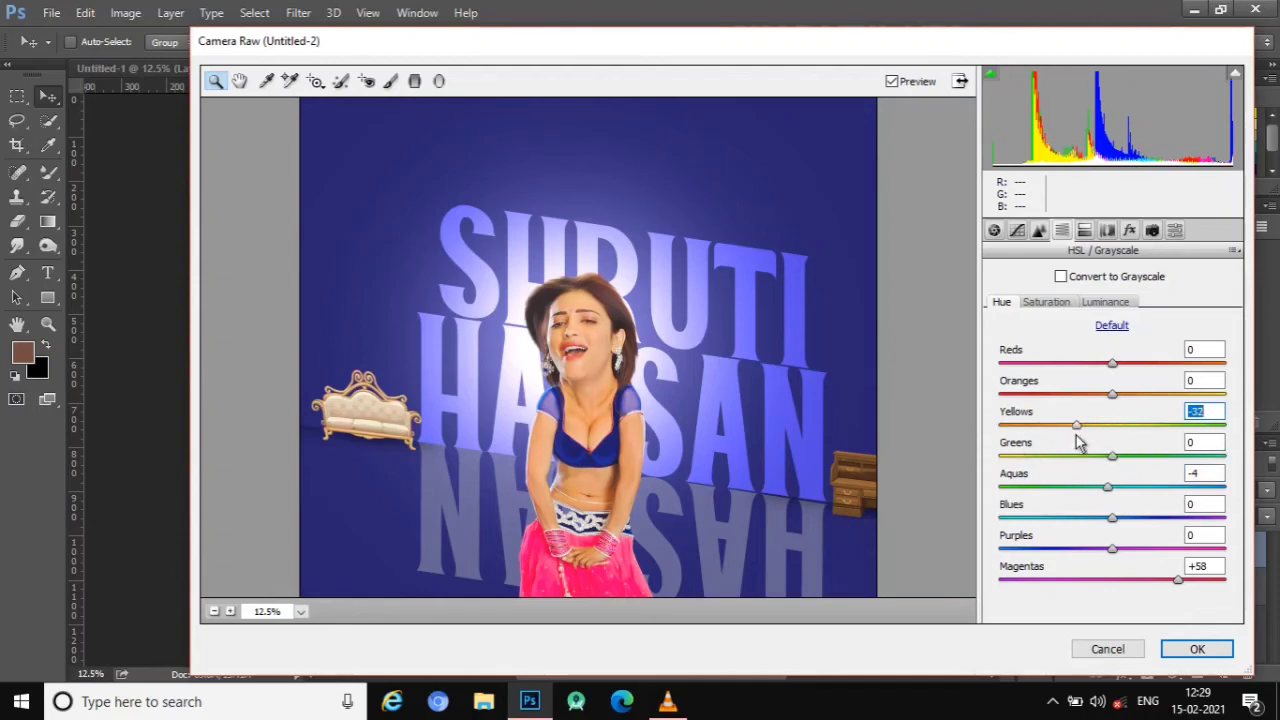
mouse_move(1112, 394)
left_mouse_down()
mouse_move(1134, 408)
mouse_move(1112, 408)
mouse_move(1109, 428)
left_mouse_up()
mouse_move(1112, 363)
left_mouse_down()
mouse_move(1078, 370)
mouse_move(1110, 388)
left_mouse_up()
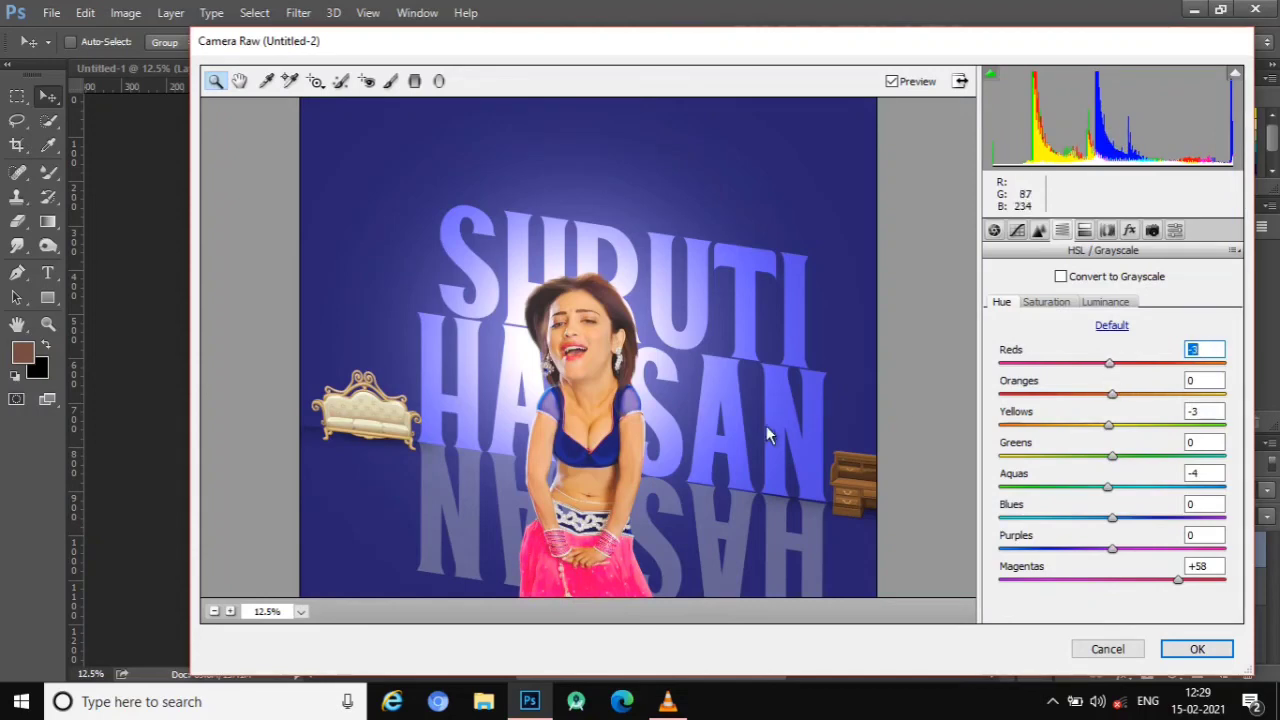
left_click(728, 403)
key("ctrl+0")
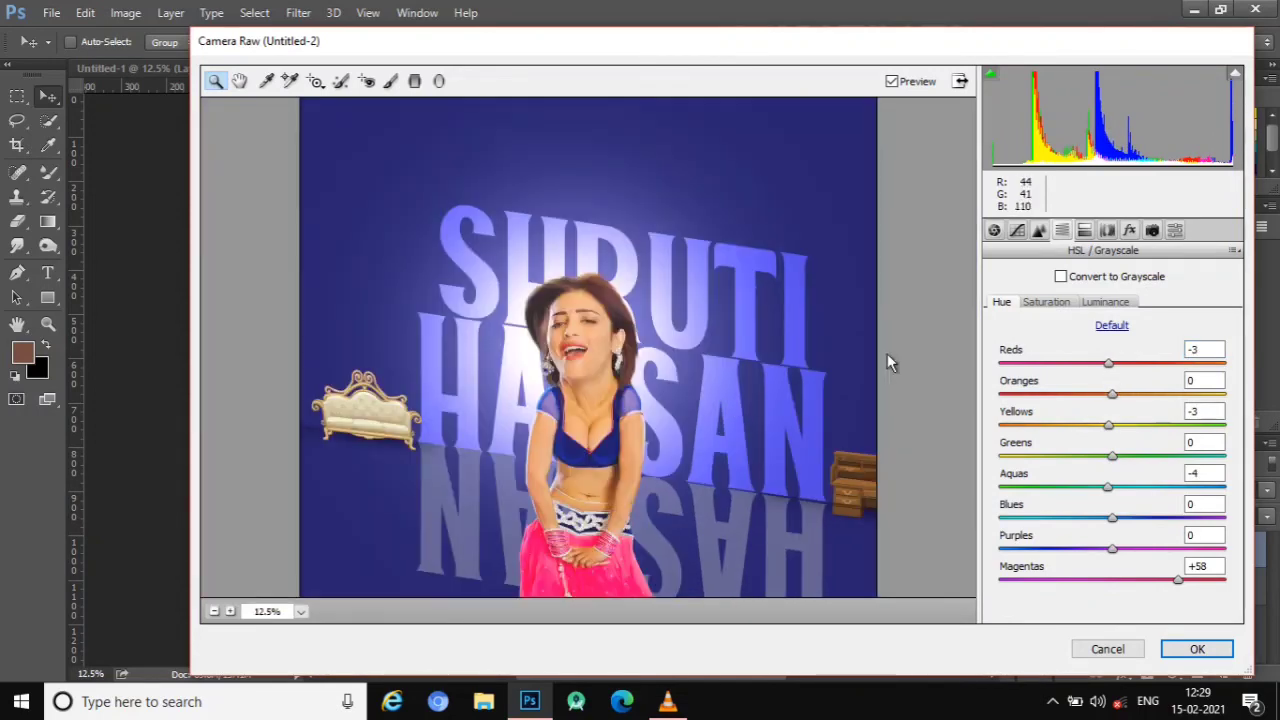
- Browse the other Camera Raw panels, ending on the Presets tab
left_click(1107, 230)
left_click(1176, 230)
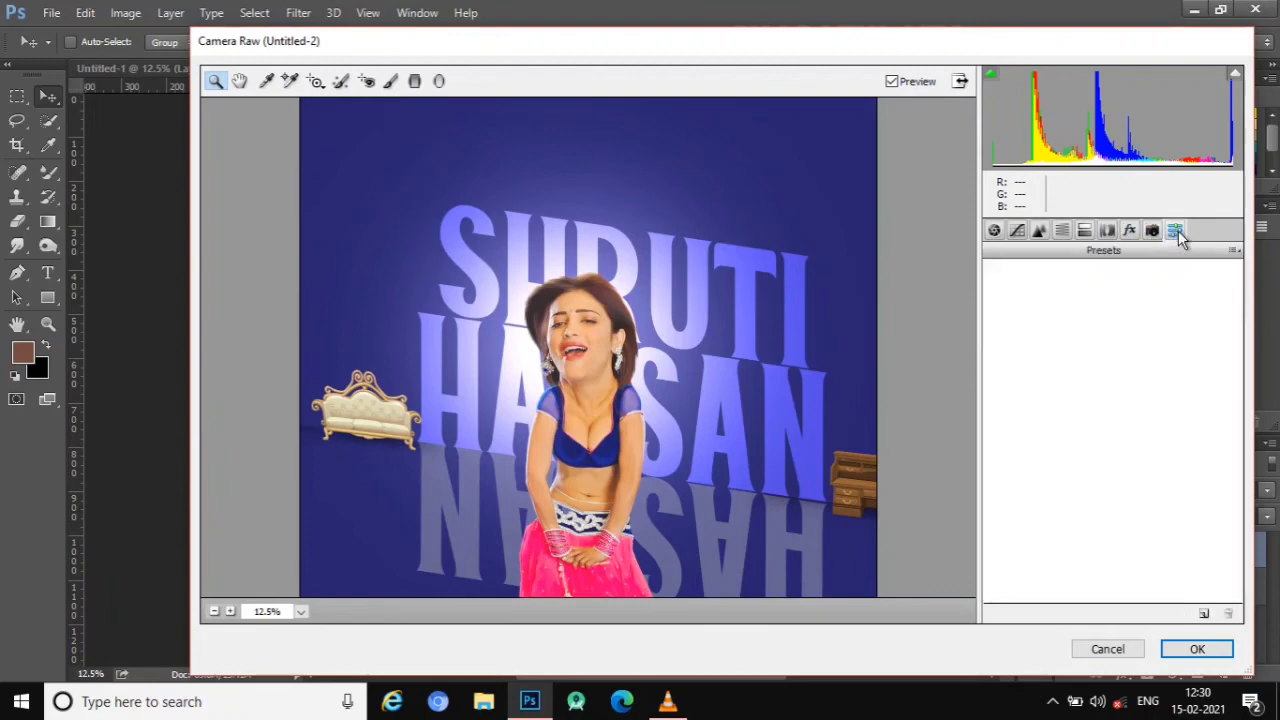
left_click(1040, 231)
left_click(1186, 649)
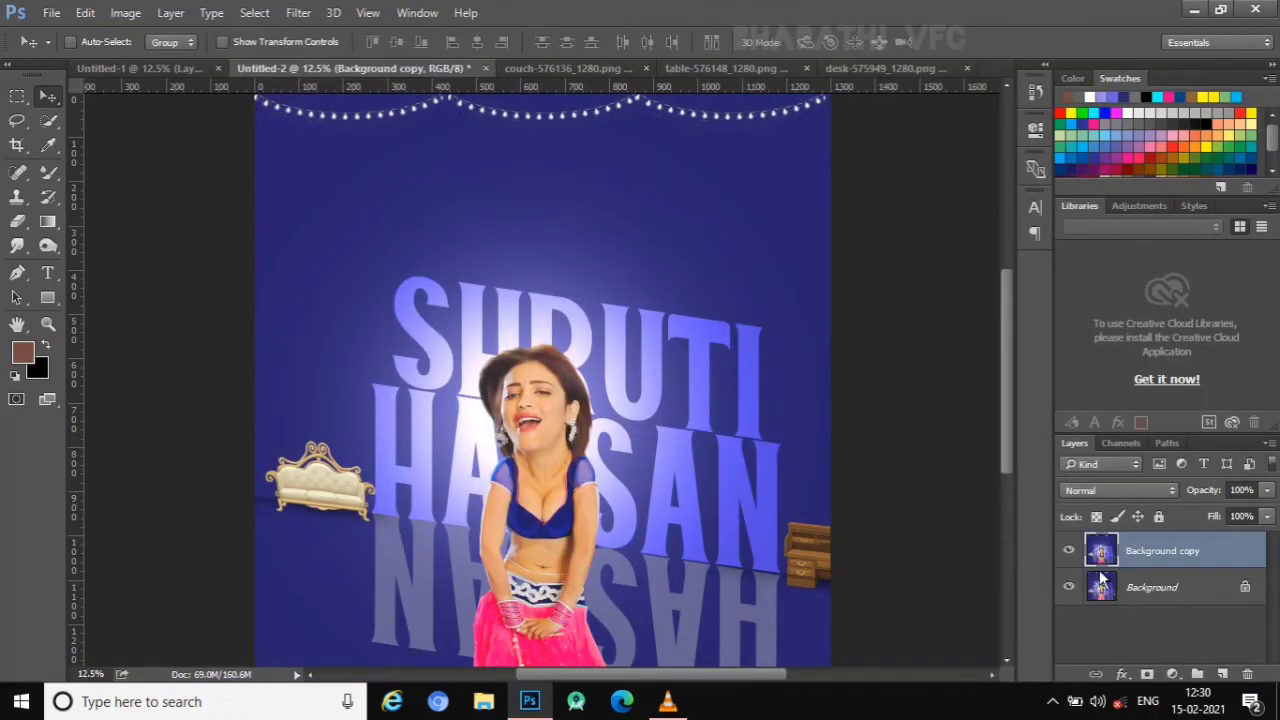
left_click(1067, 551)
left_click(1068, 551)
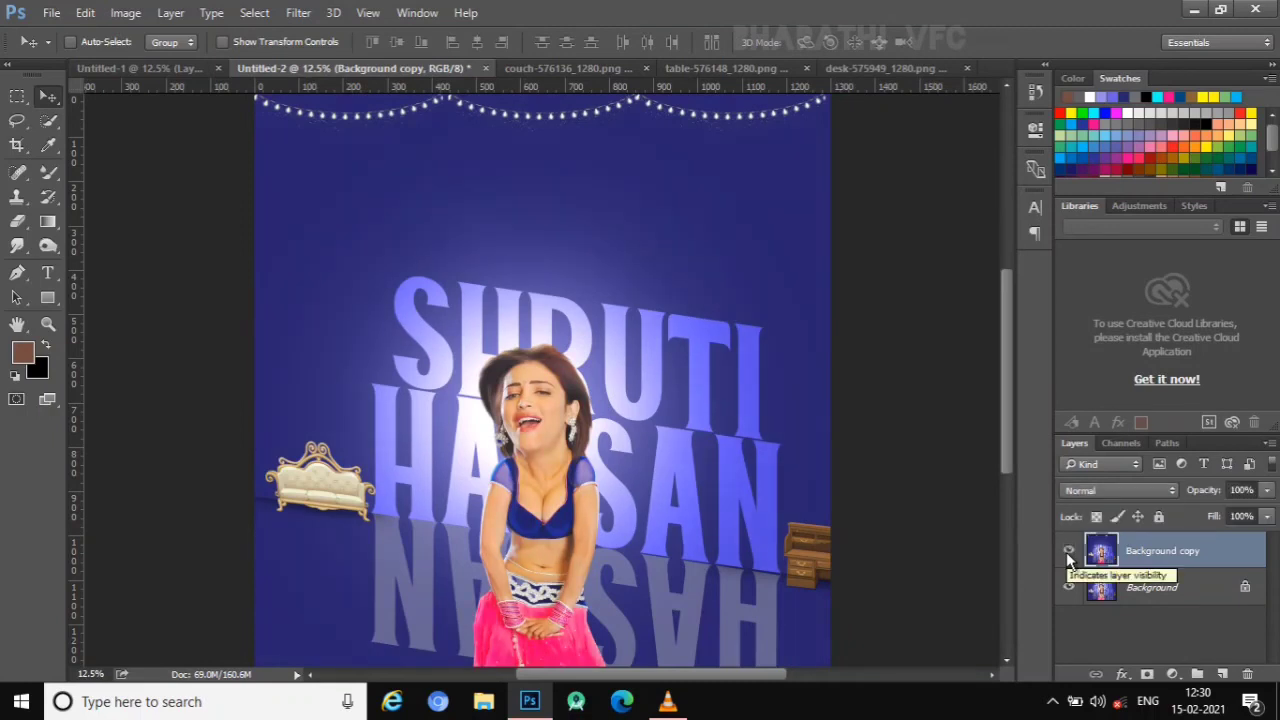
left_click(1068, 551)
left_click(1068, 551)
left_click(1068, 551)
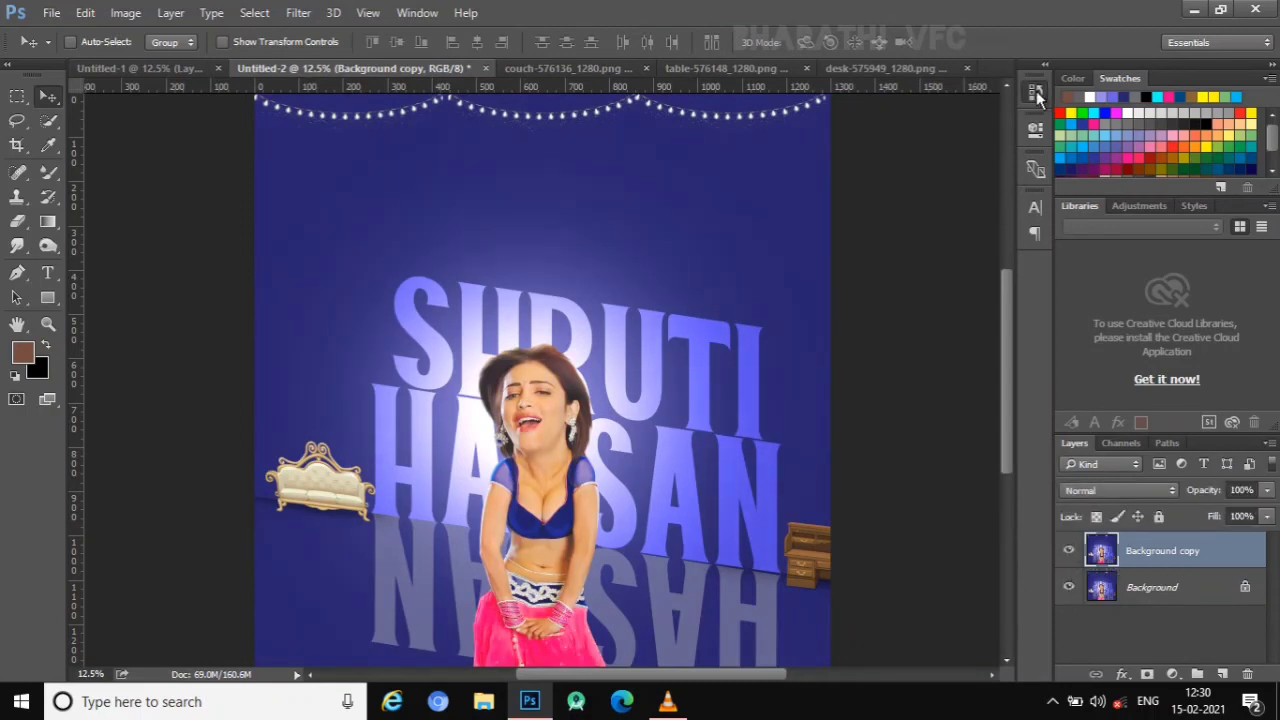
left_click(1036, 91)
left_click(934, 151)
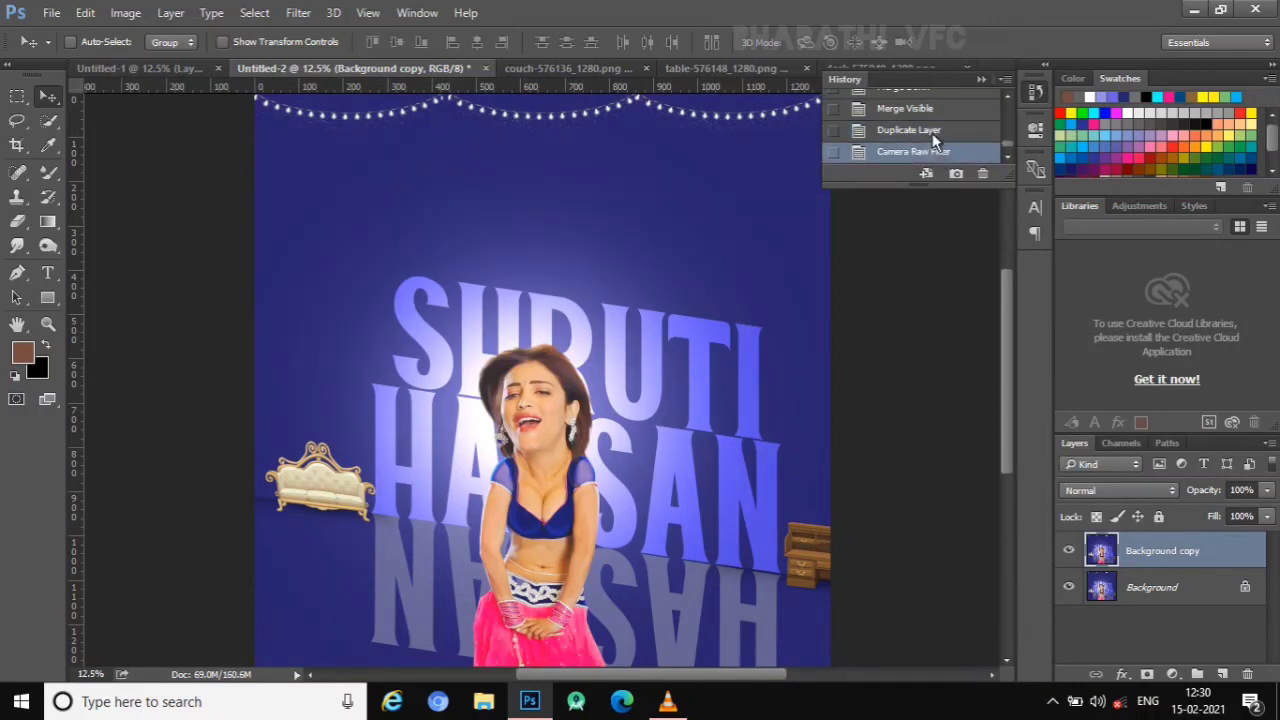
left_click(932, 131)
left_click(935, 107)
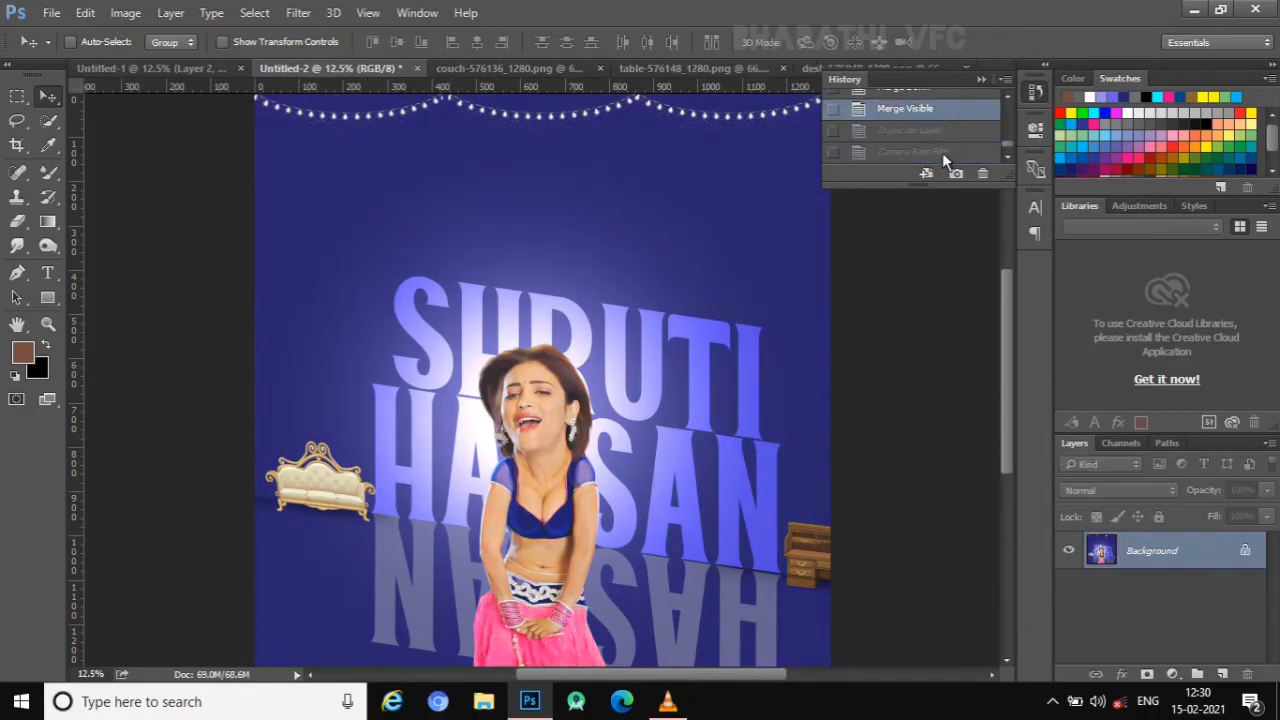
left_click(942, 152)
left_click(1036, 91)
left_click(1068, 550)
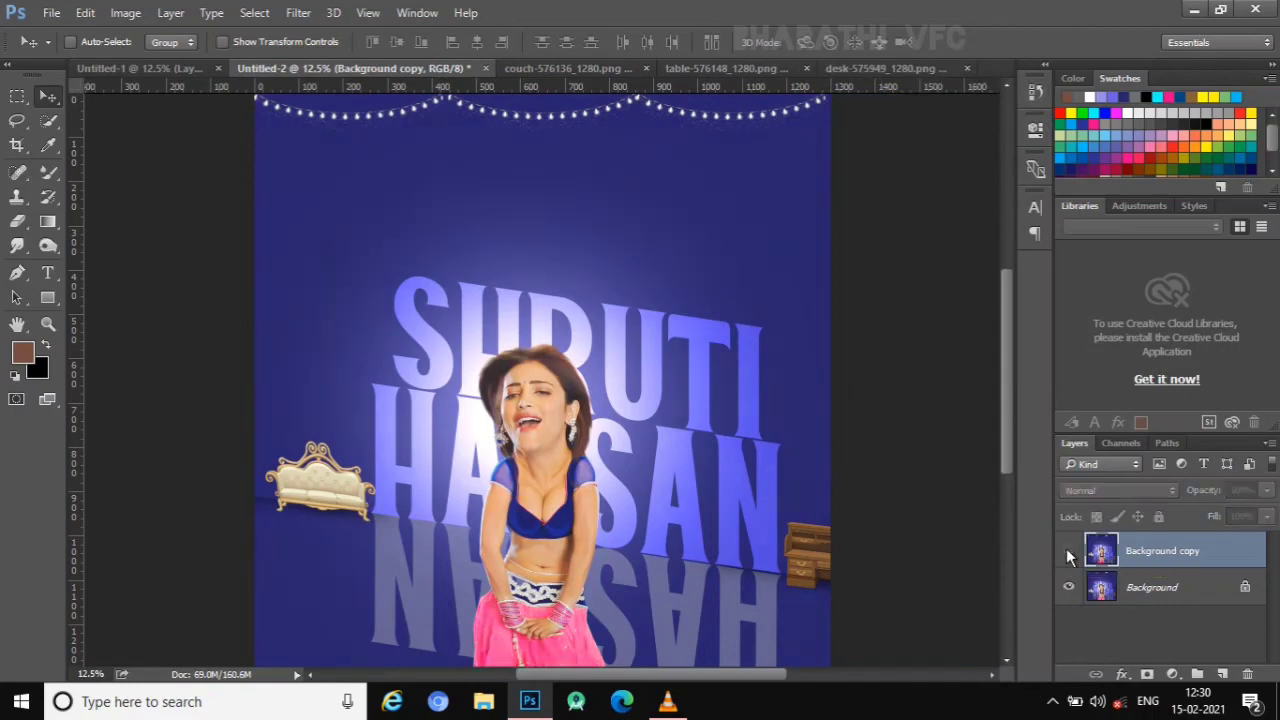
left_click(1068, 550)
left_click(1068, 550)
left_click(1068, 550)
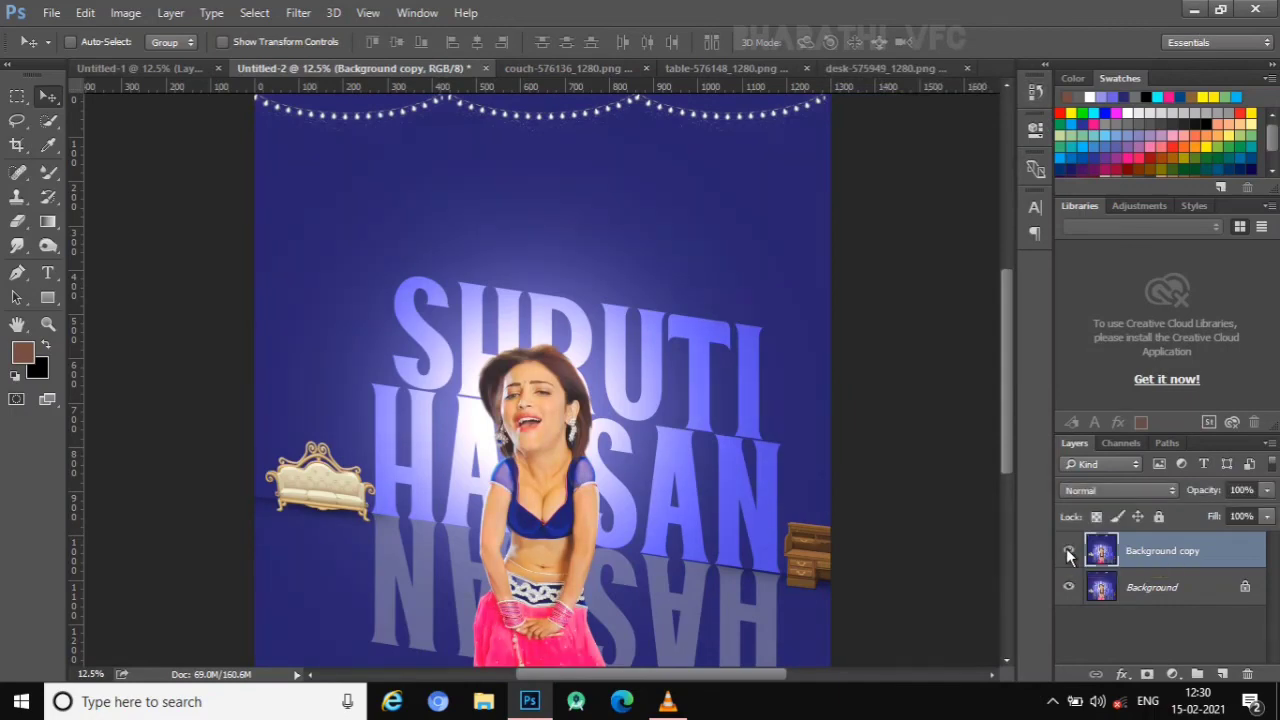
left_click(1068, 550)
key("ctrl+plus")
key("ctrl+plus")
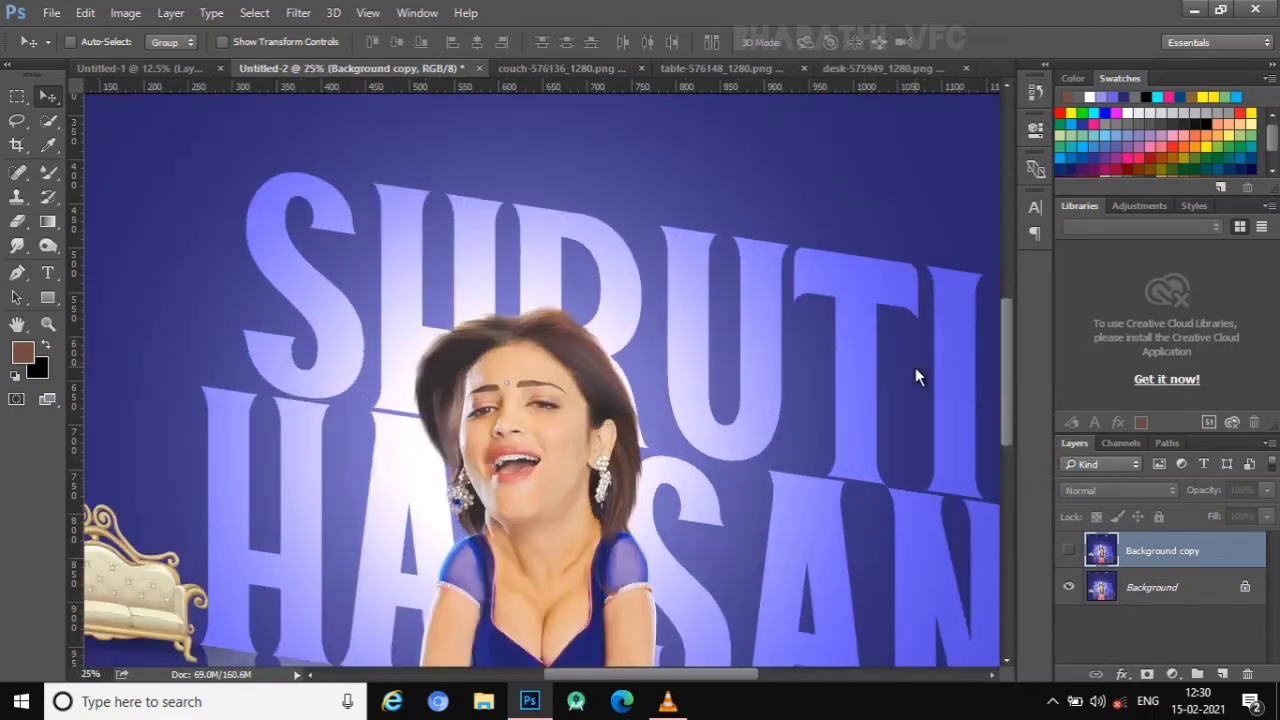
left_click(1068, 550)
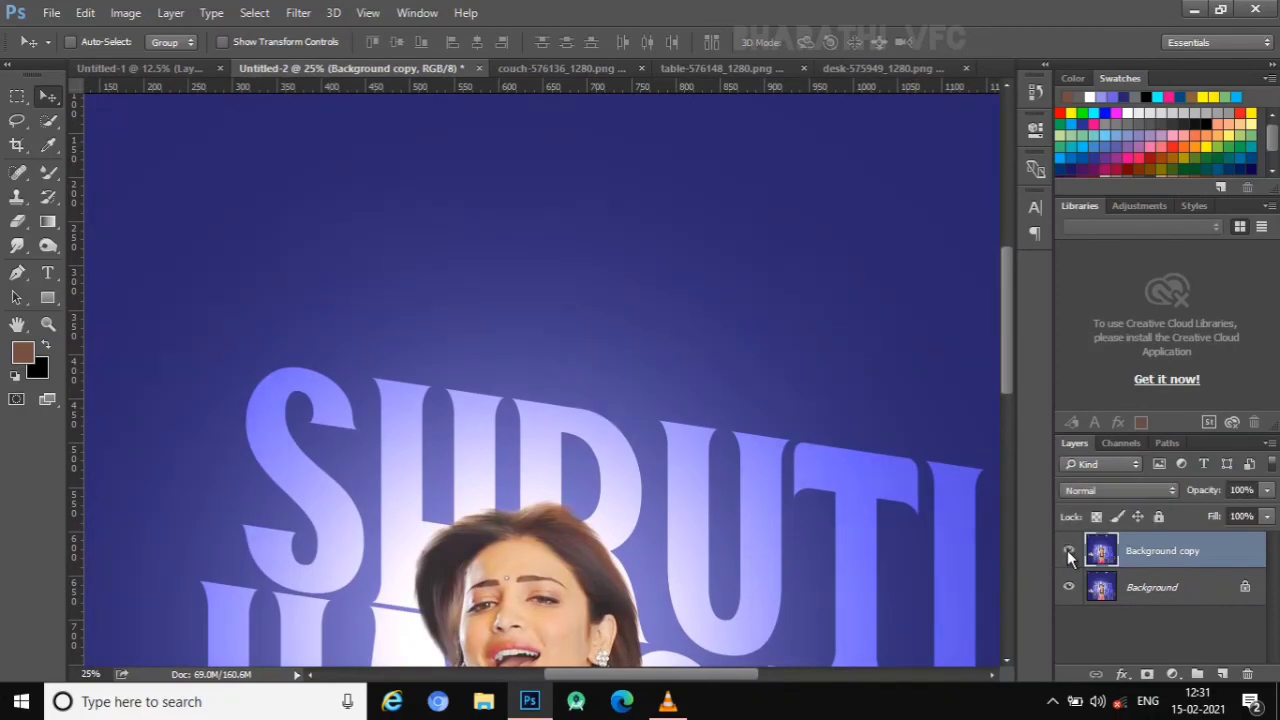
left_click(1068, 550)
key("ctrl+minus")
key("ctrl+minus")
key("ctrl+minus")
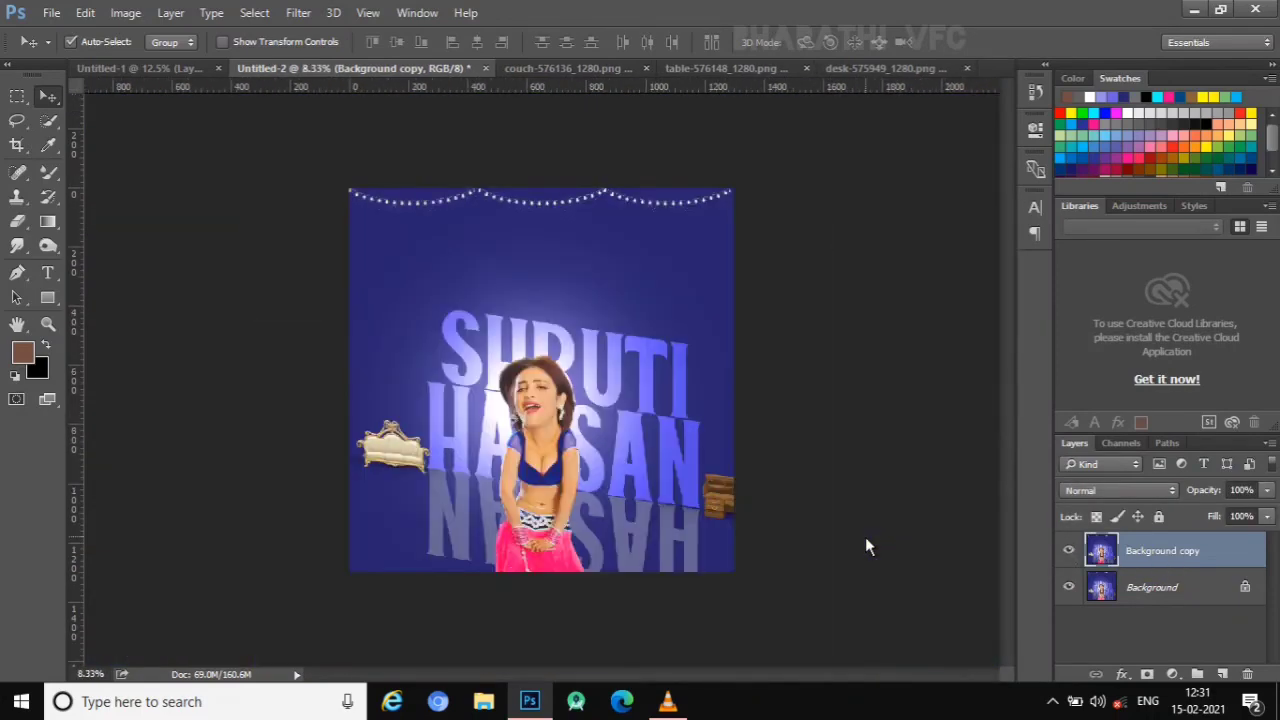
key("ctrl+plus")
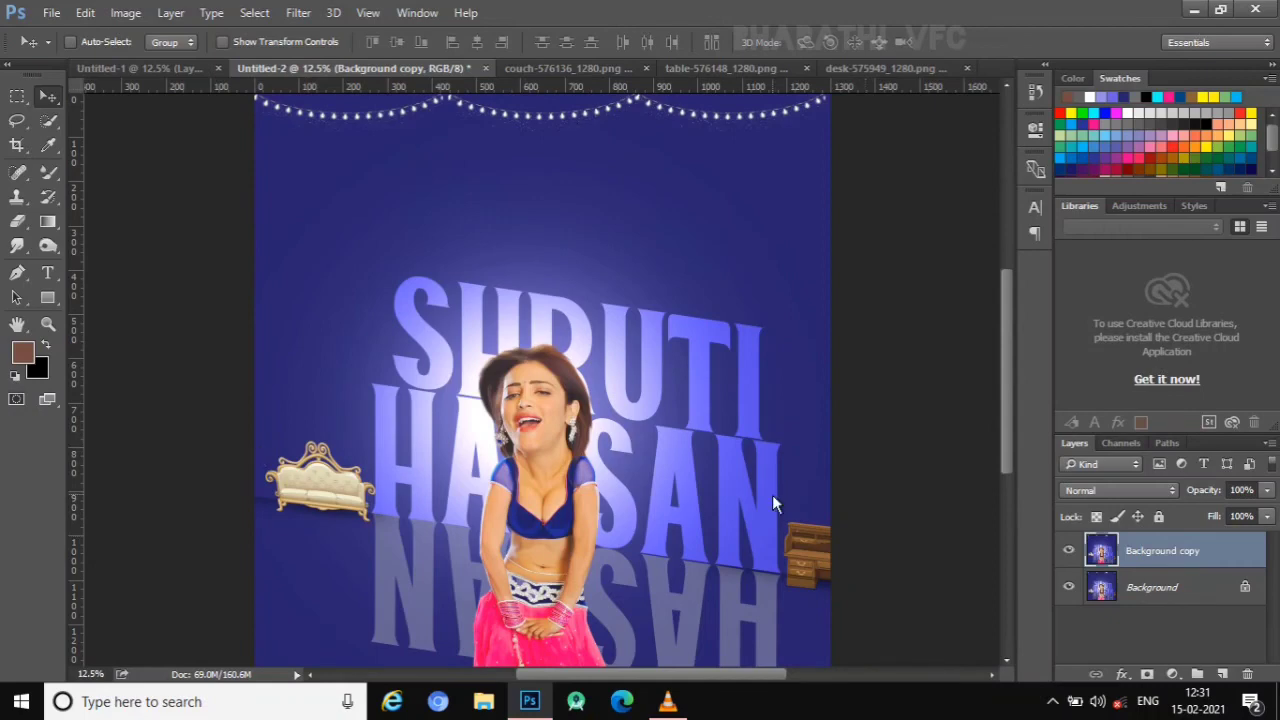
- Select the Dodge Tool, zoom to 50% on the face and enlarge the brush
left_click_drag(46, 245, 104, 251)
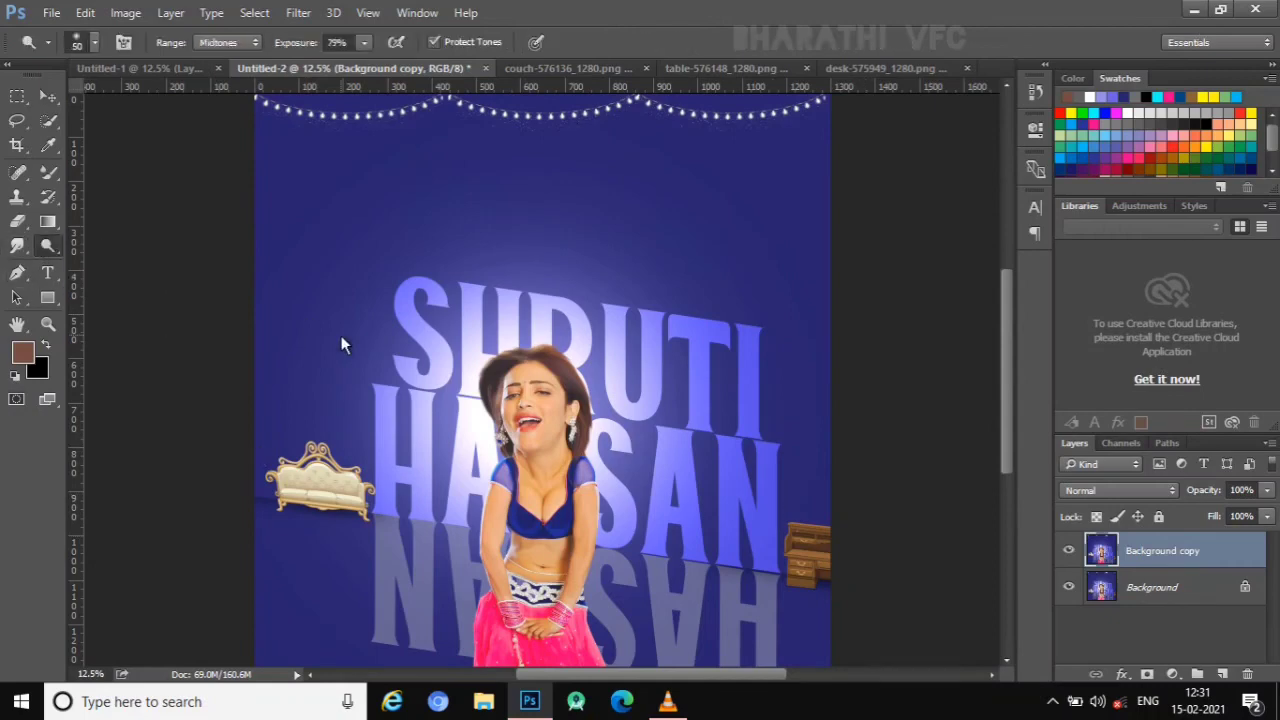
key("ctrl+plus")
key("ctrl+plus")
key("ctrl+plus")
key("ctrl+plus")
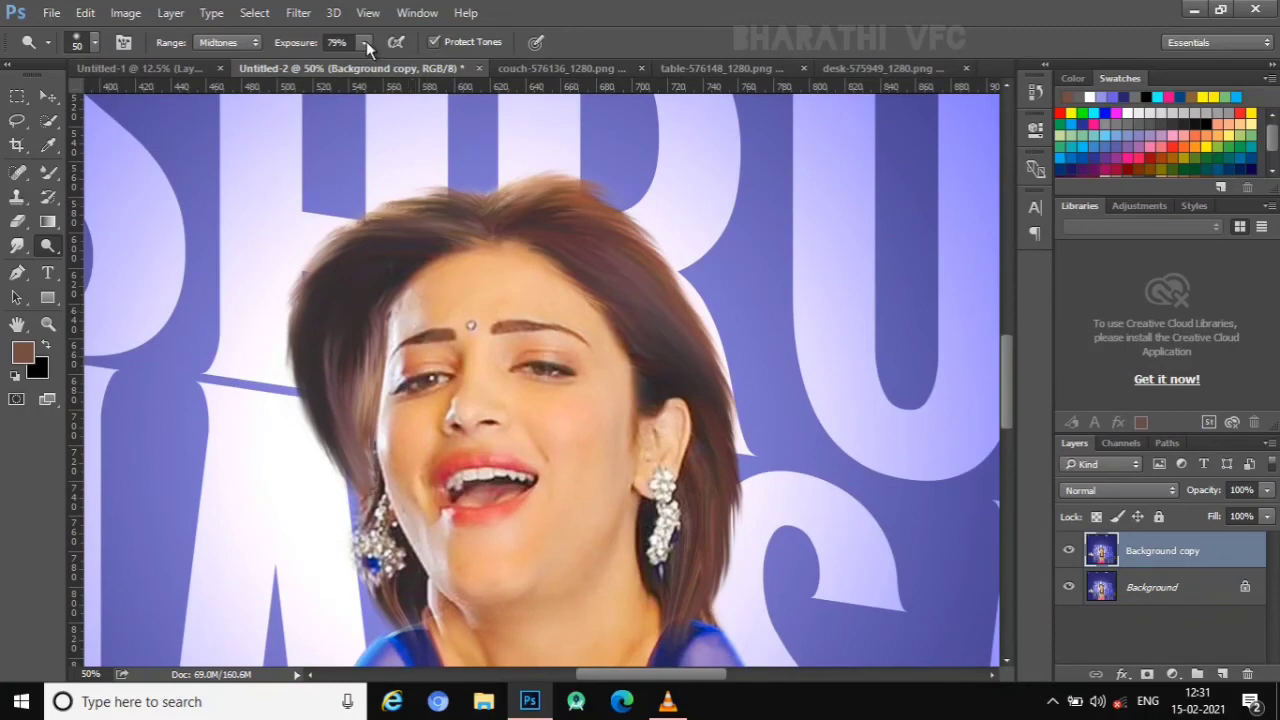
scroll(421, 397, "down", 2)
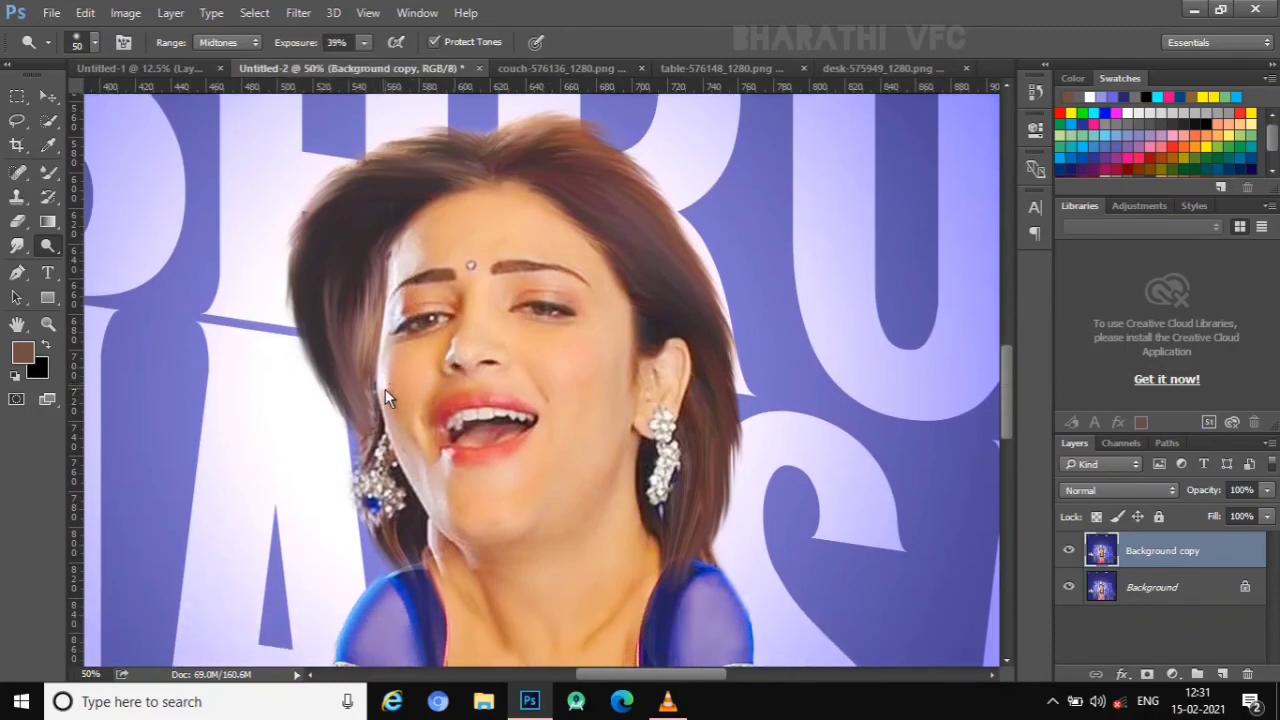
scroll(610, 409, "down", 1)
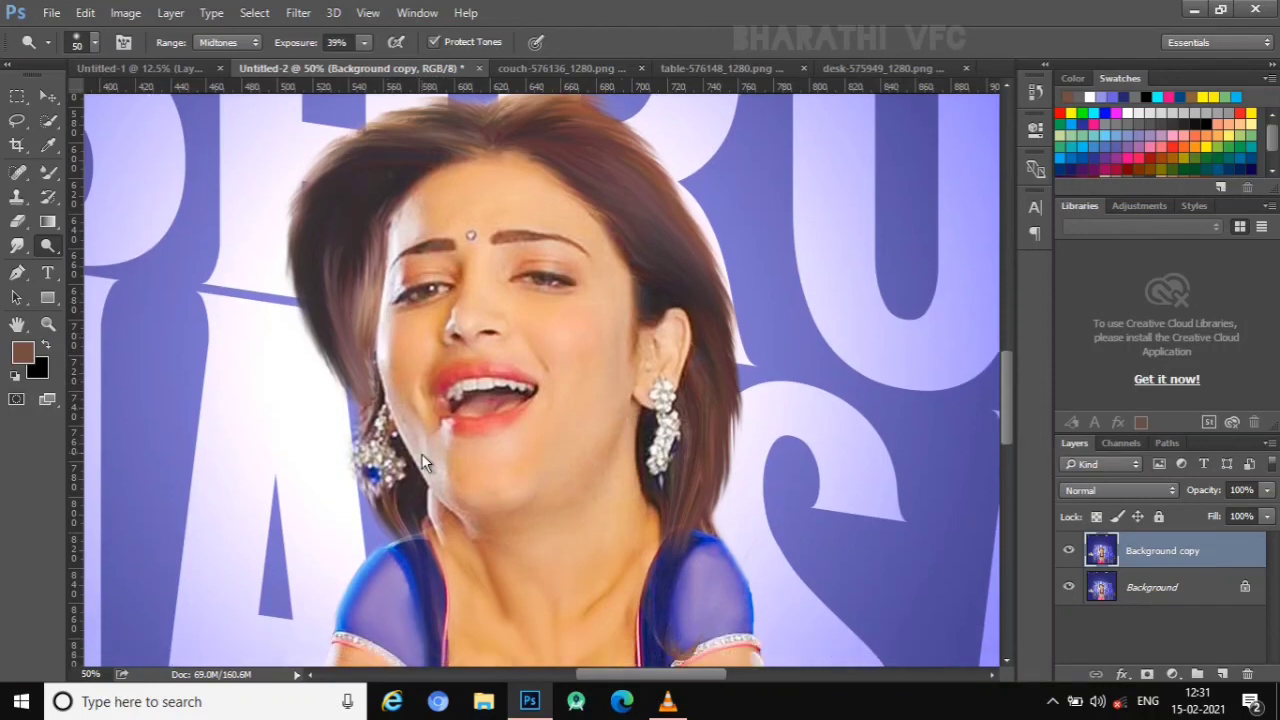
scroll(659, 463, "down", 2)
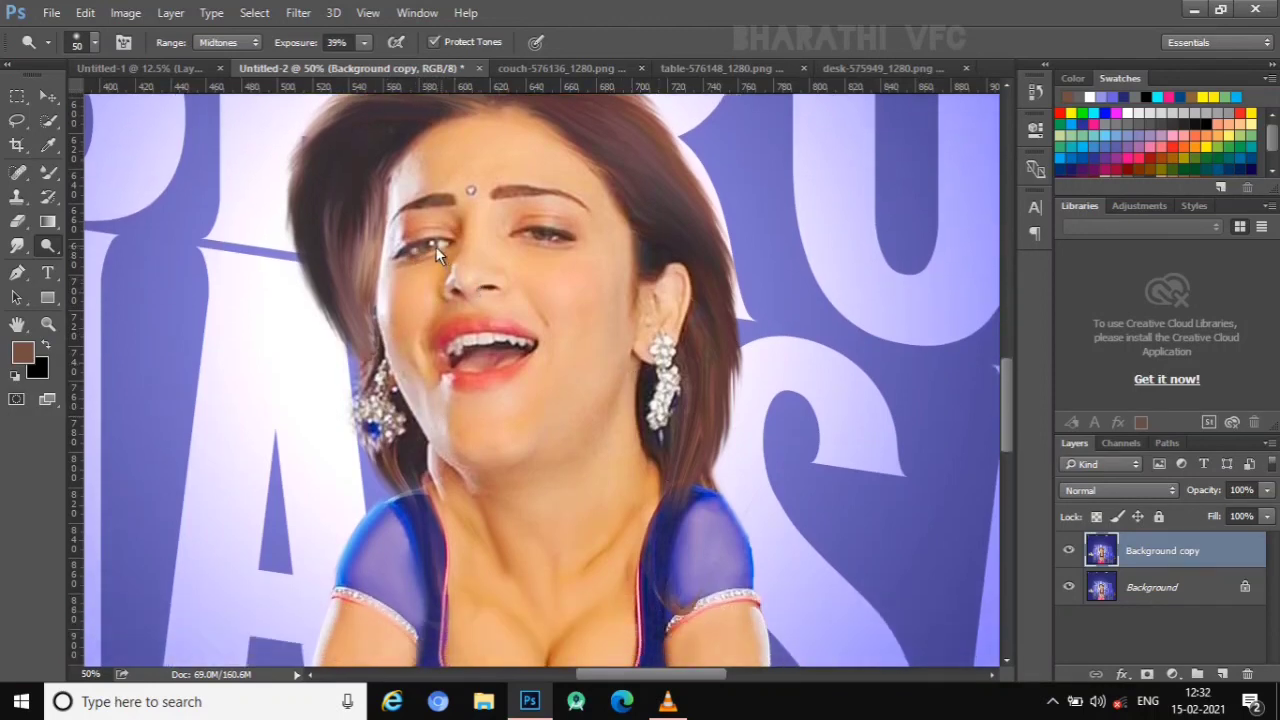
scroll(643, 310, "down", 2)
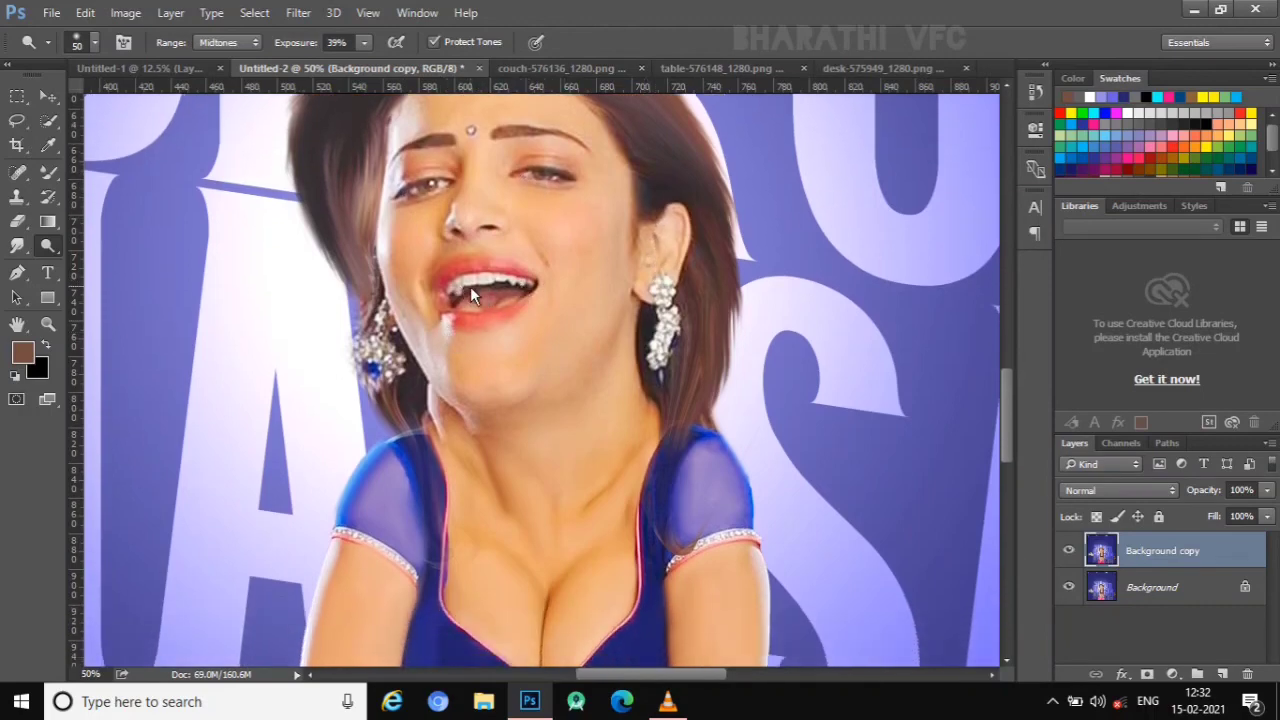
scroll(600, 328, "down", 1)
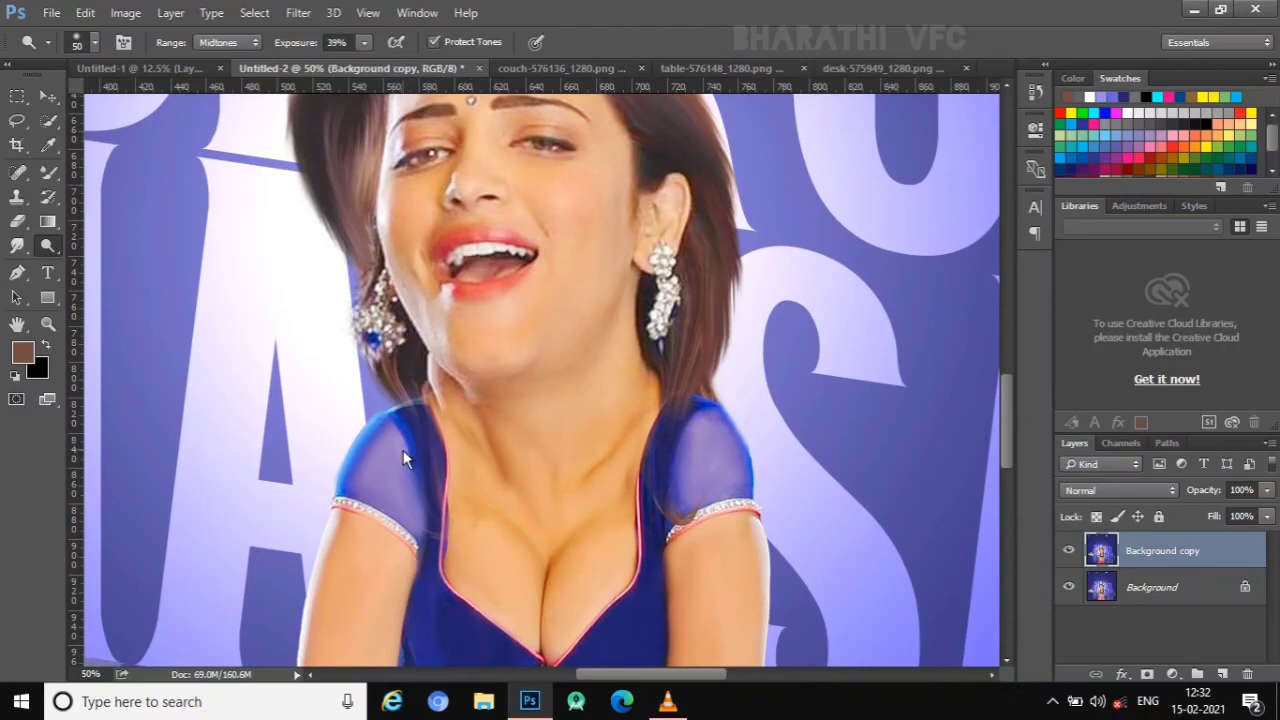
scroll(380, 475, "down", 2)
key("bracketright")
key("bracketright")
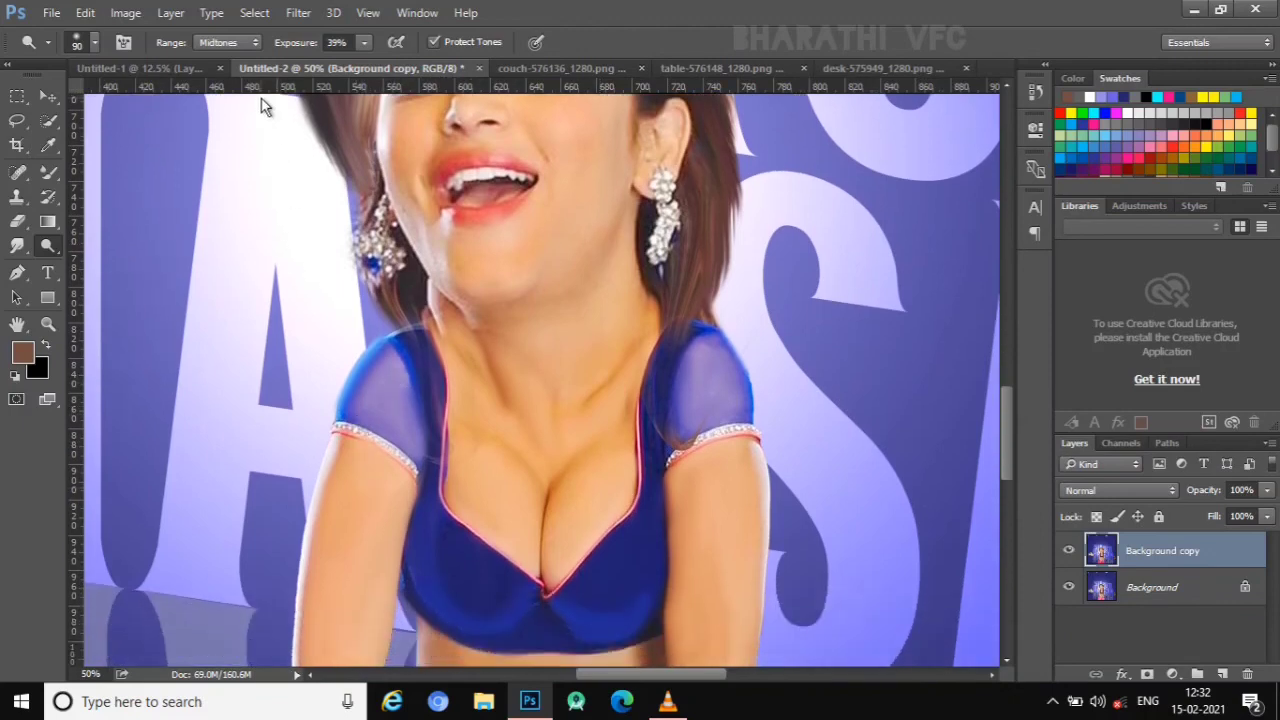
- Set the Dodge range back to Midtones and the brush size to 57
left_click(251, 45)
scroll(730, 404, "down", 3)
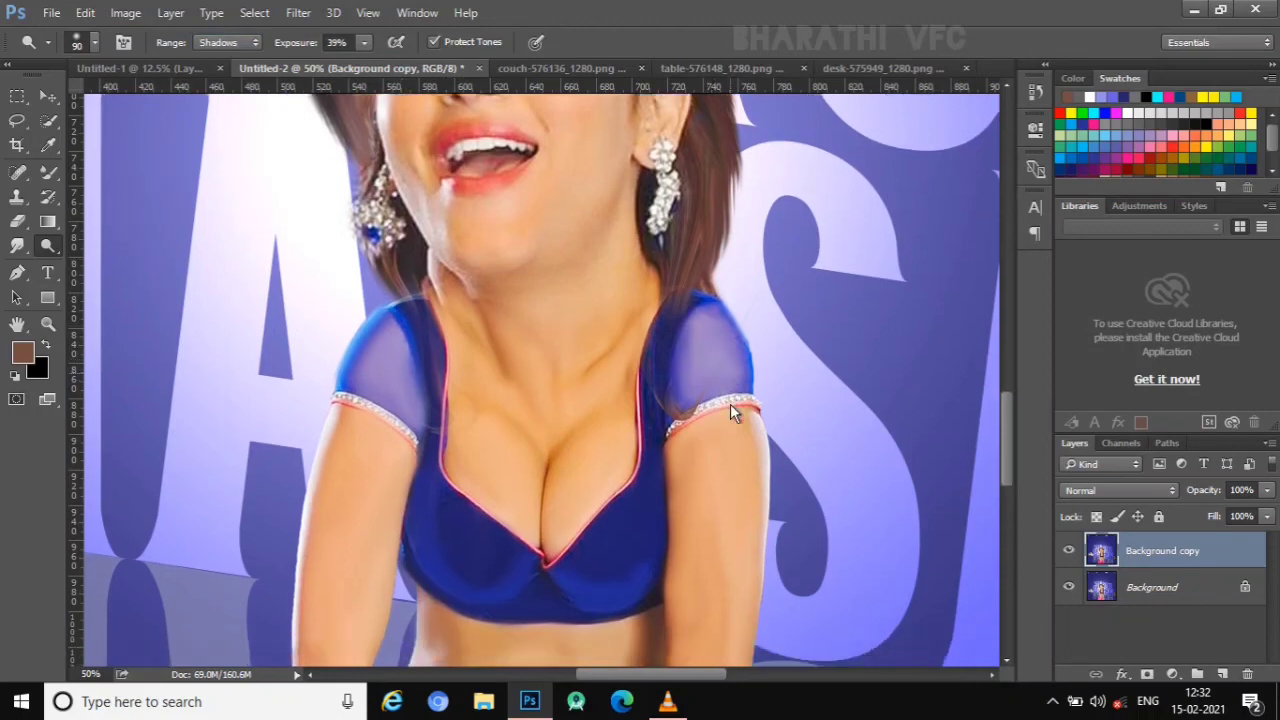
scroll(730, 404, "down", 3)
left_click(228, 42)
left_click(213, 70)
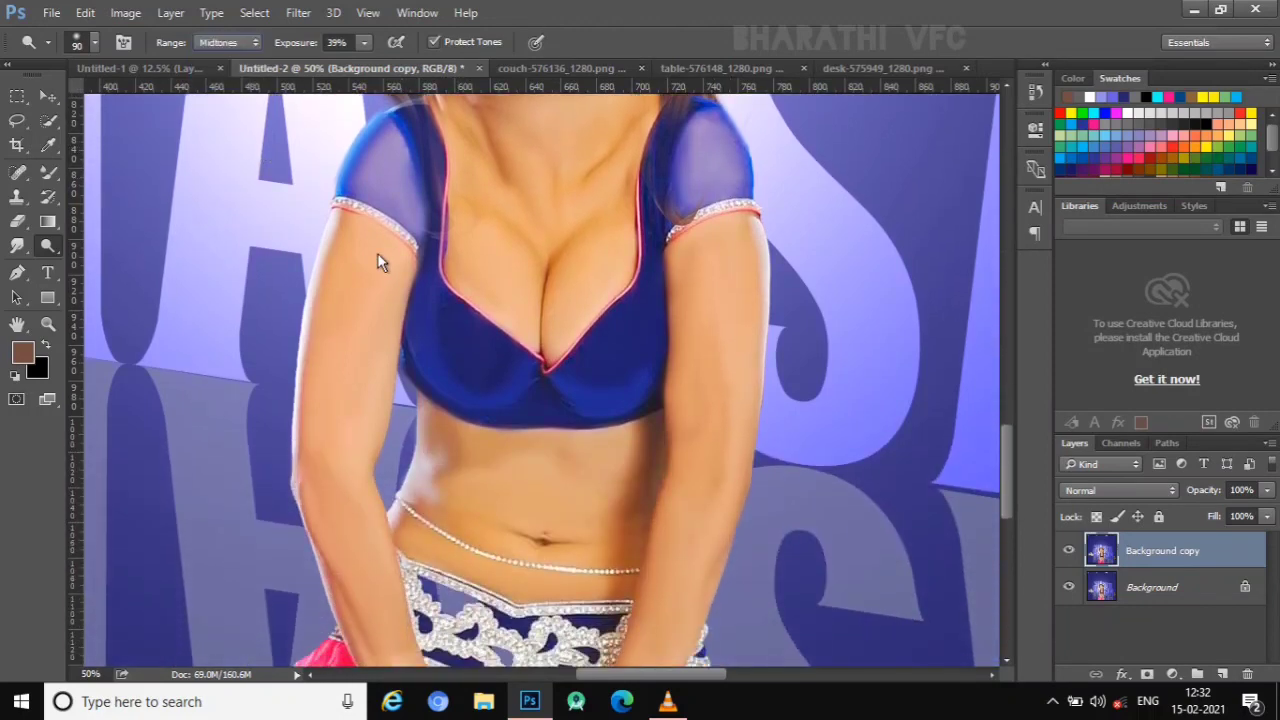
left_click(99, 42)
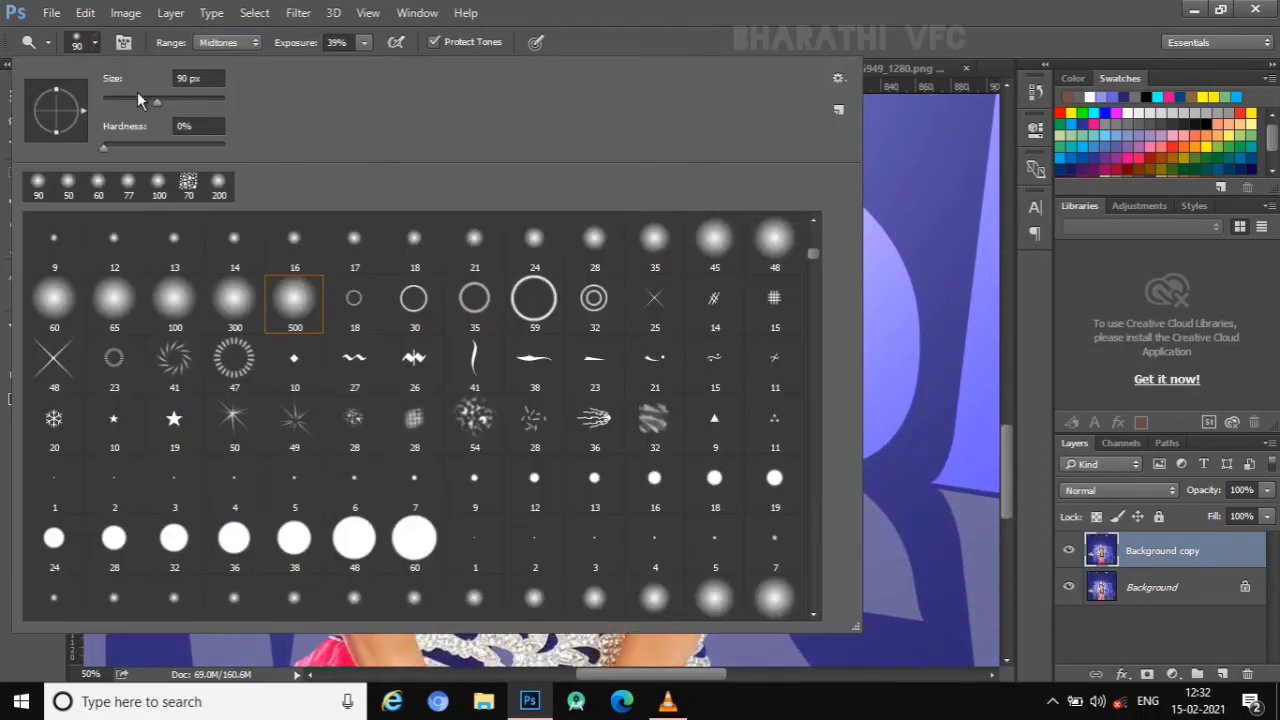
left_click(137, 96)
key("Return")
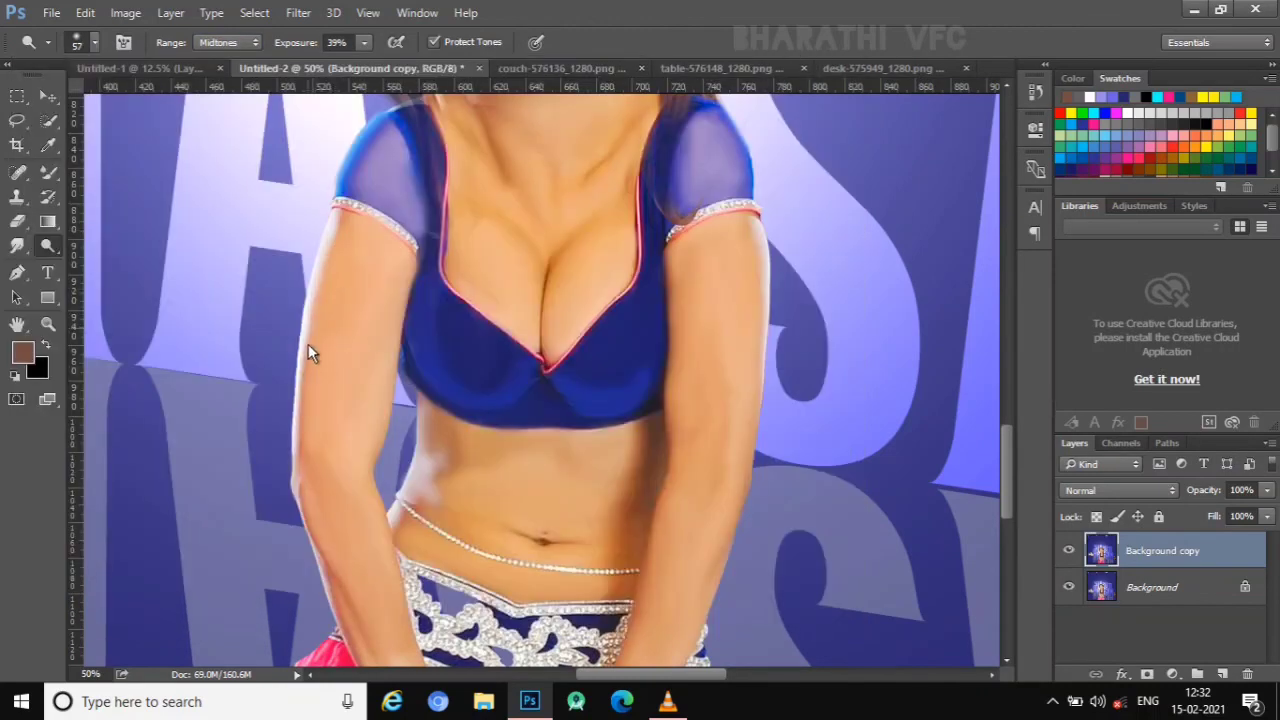
- Revert to an earlier Dodge Tool state in the History panel
scroll(306, 400, "down", 2)
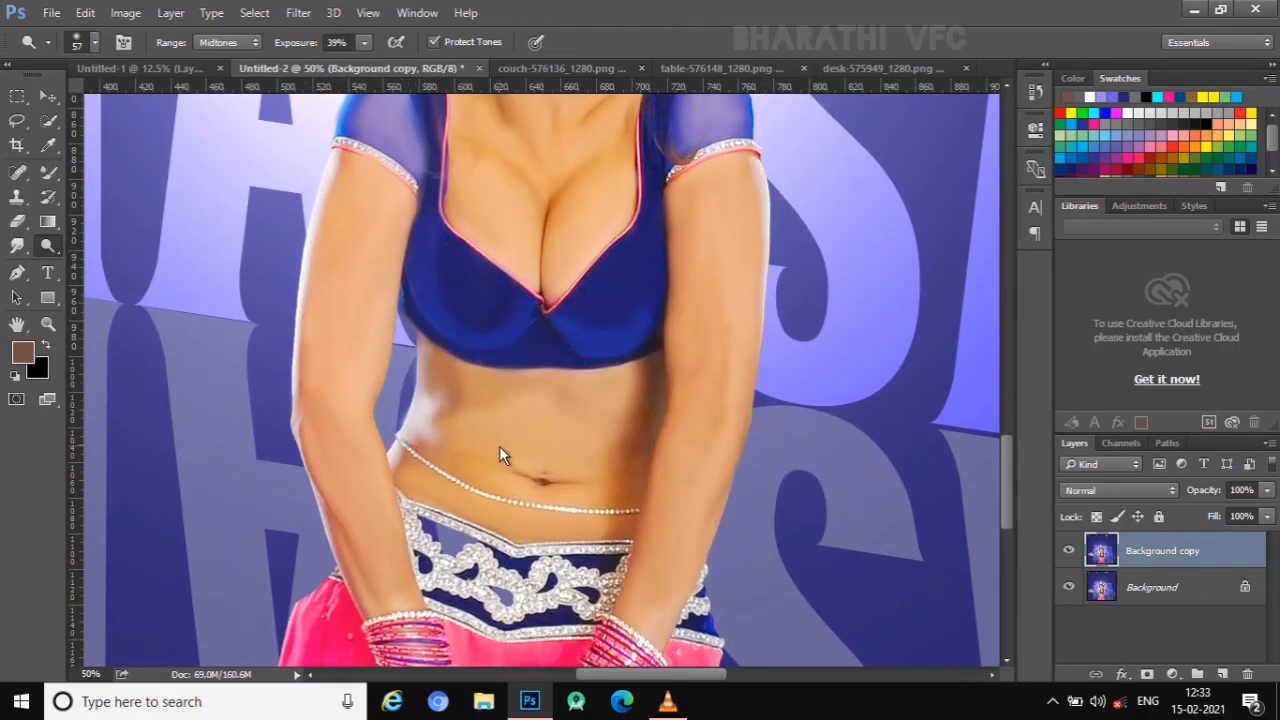
scroll(831, 461, "up", 2)
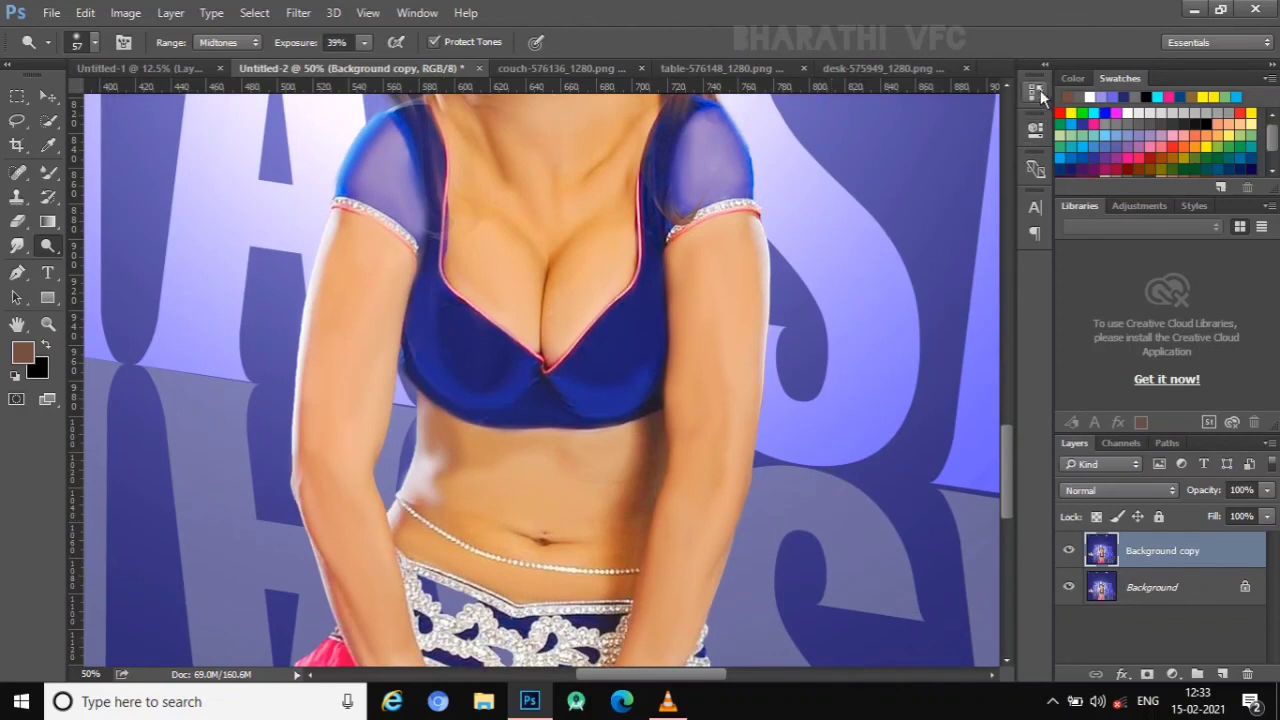
left_click(1037, 92)
left_click(931, 137)
left_click(933, 112)
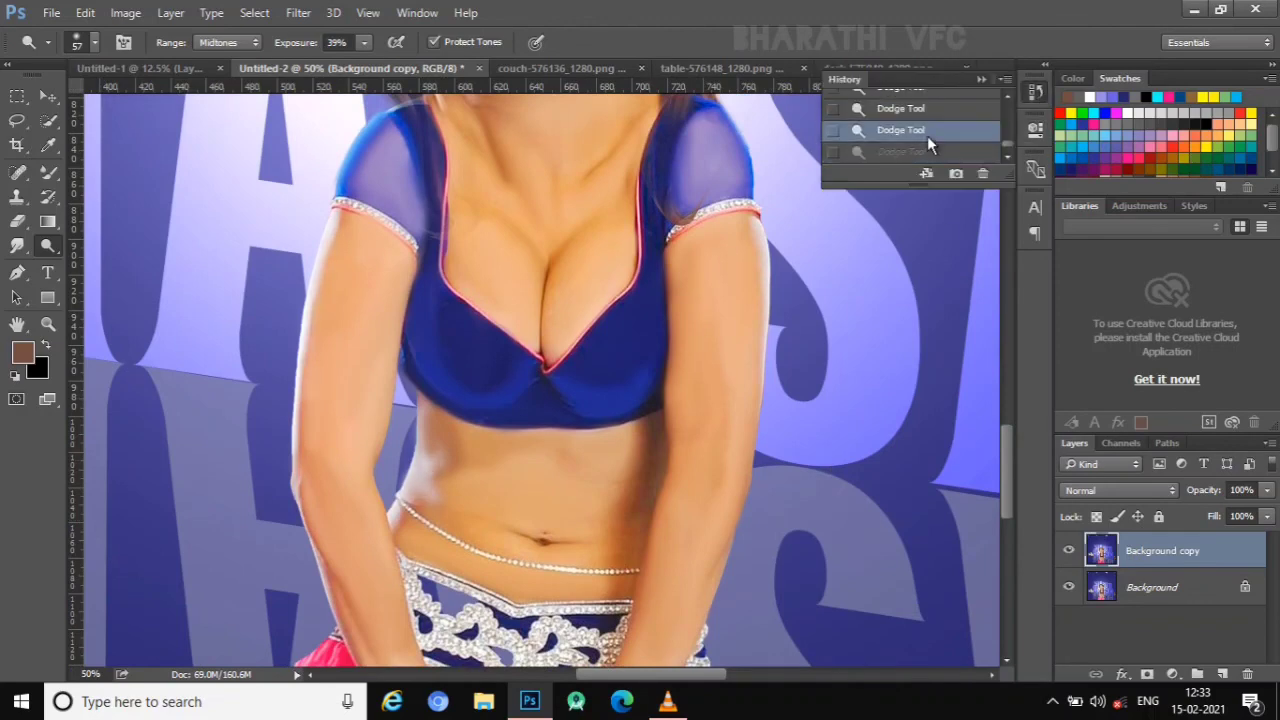
left_click(920, 108)
left_click(1037, 92)
- Zoom out and scroll to review the brightened figure across the whole poster
key("ctrl+minus")
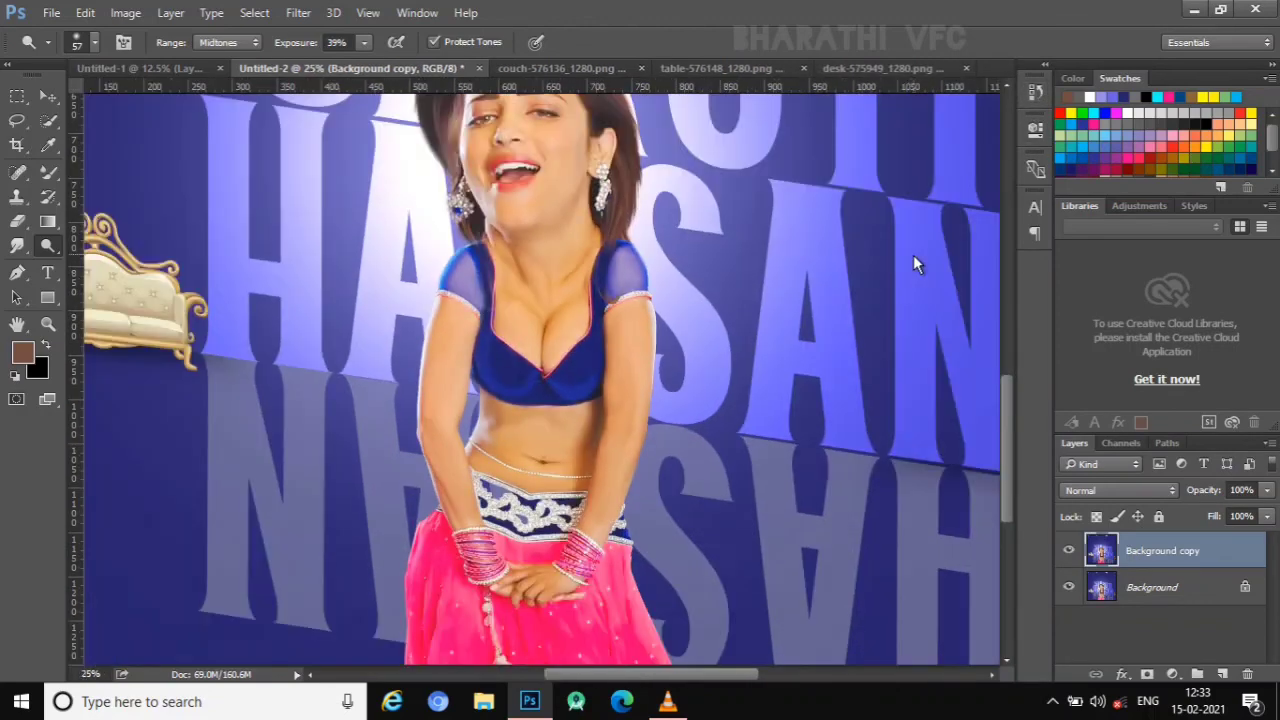
key("ctrl+minus")
key("ctrl+minus")
key("ctrl+minus")
key("ctrl+plus")
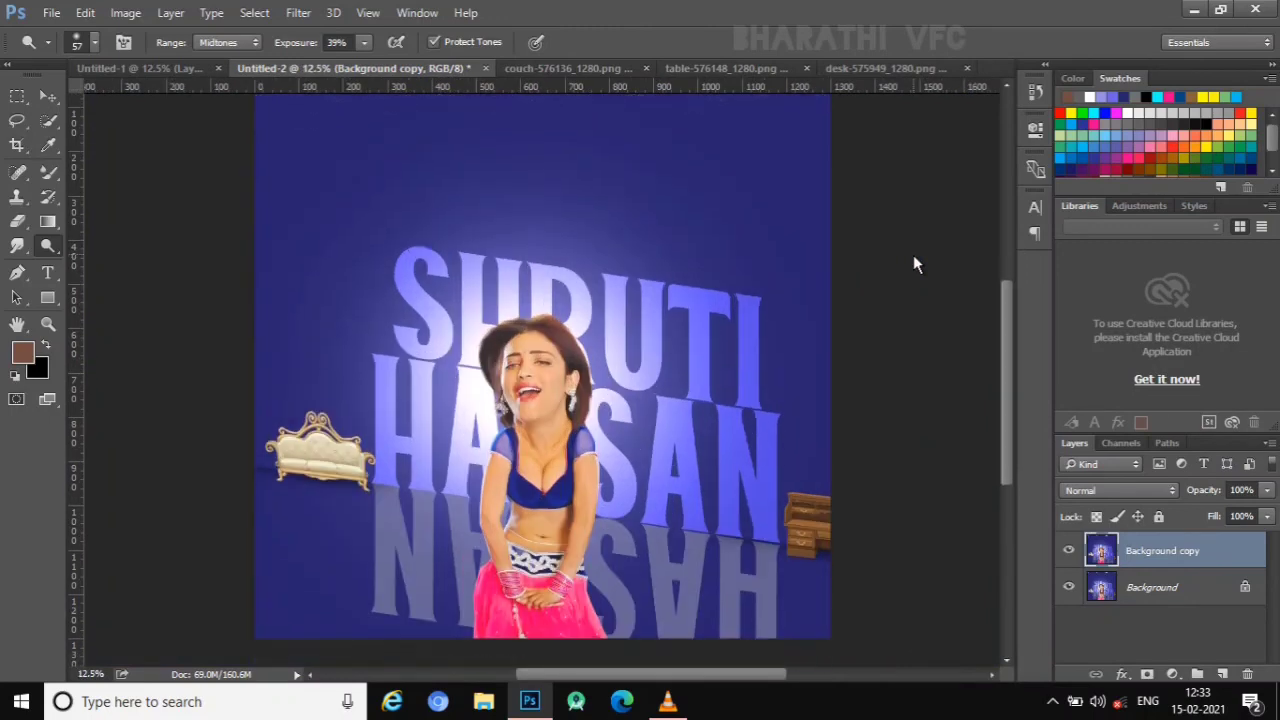
scroll(913, 264, "up", 2)
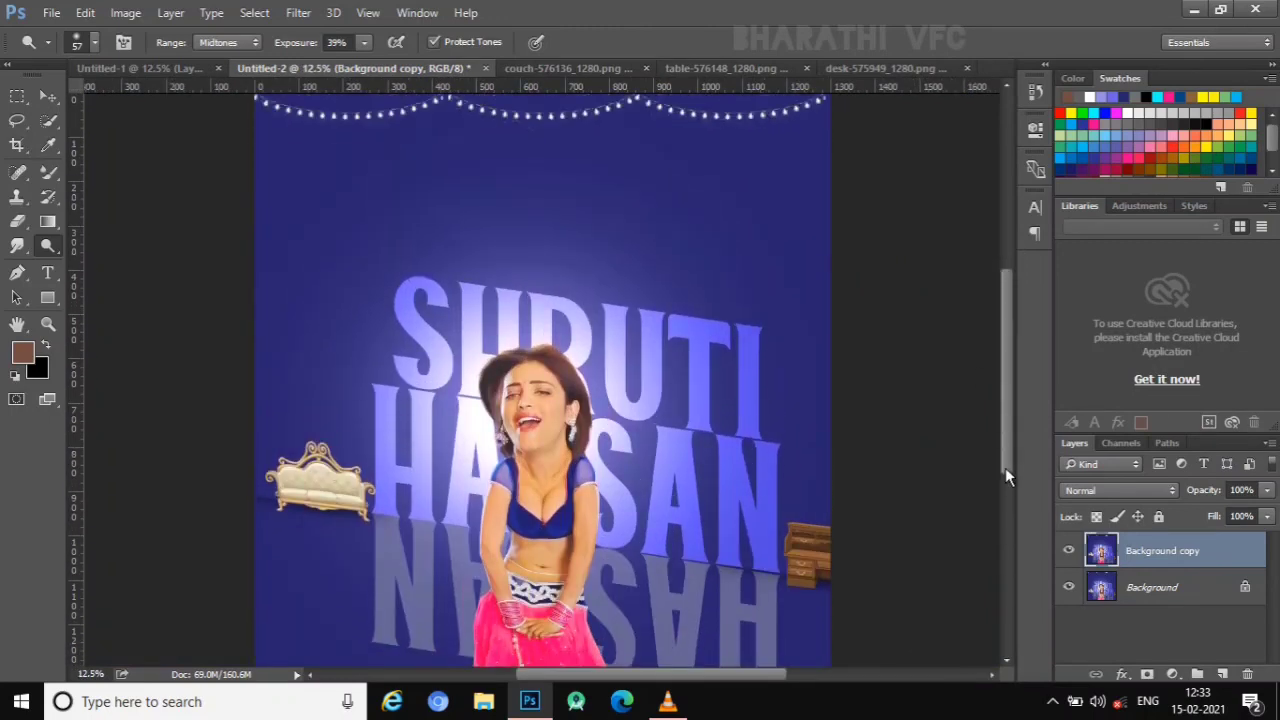
scroll(928, 256, "down", 2)
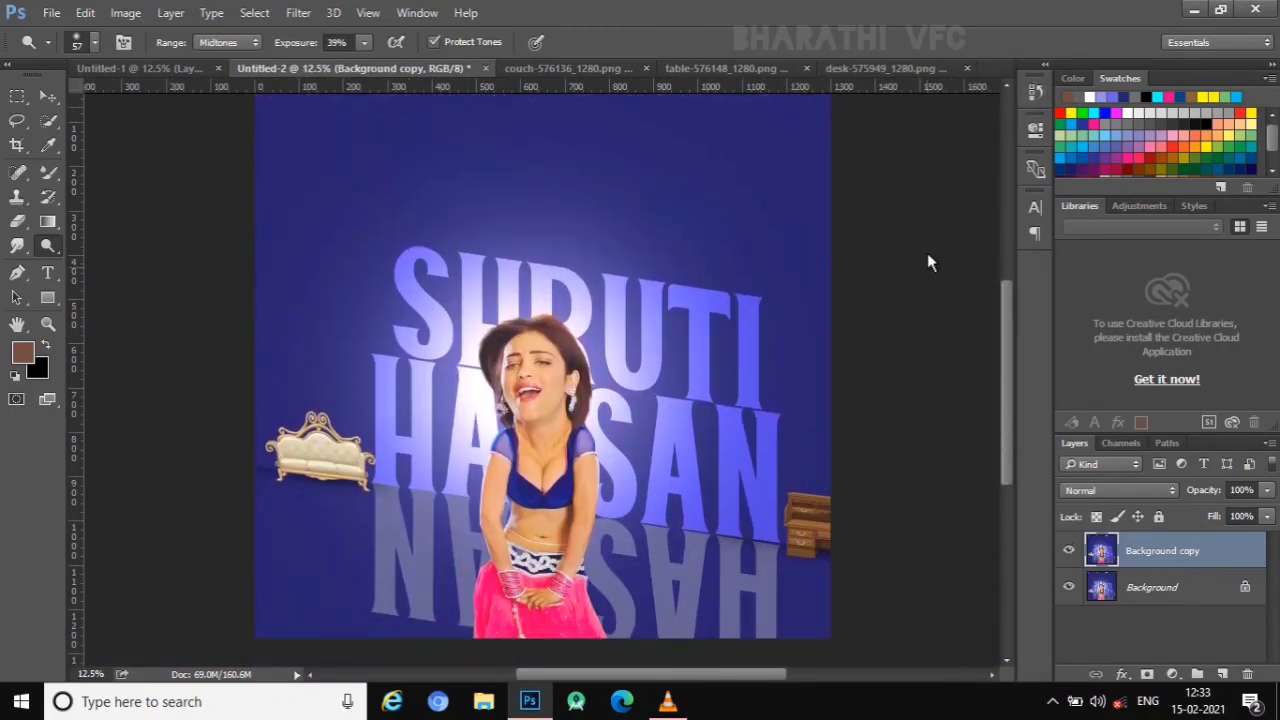
scroll(928, 256, "up", 2)
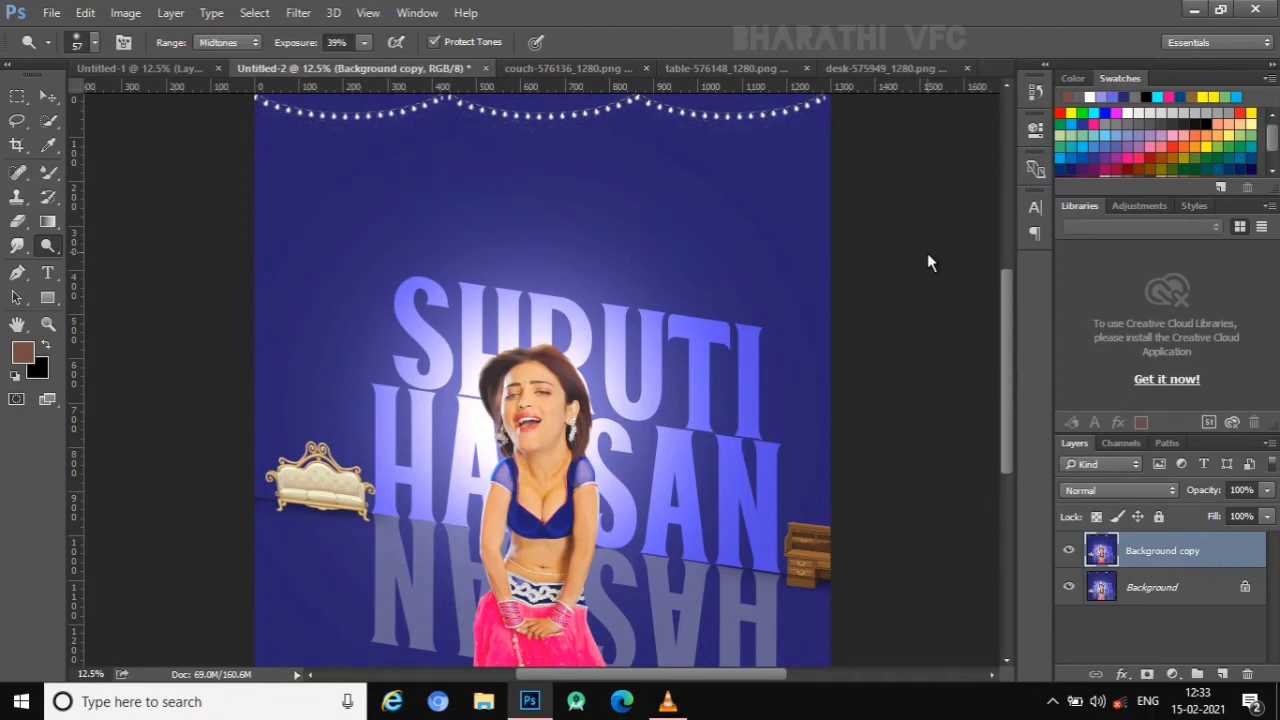